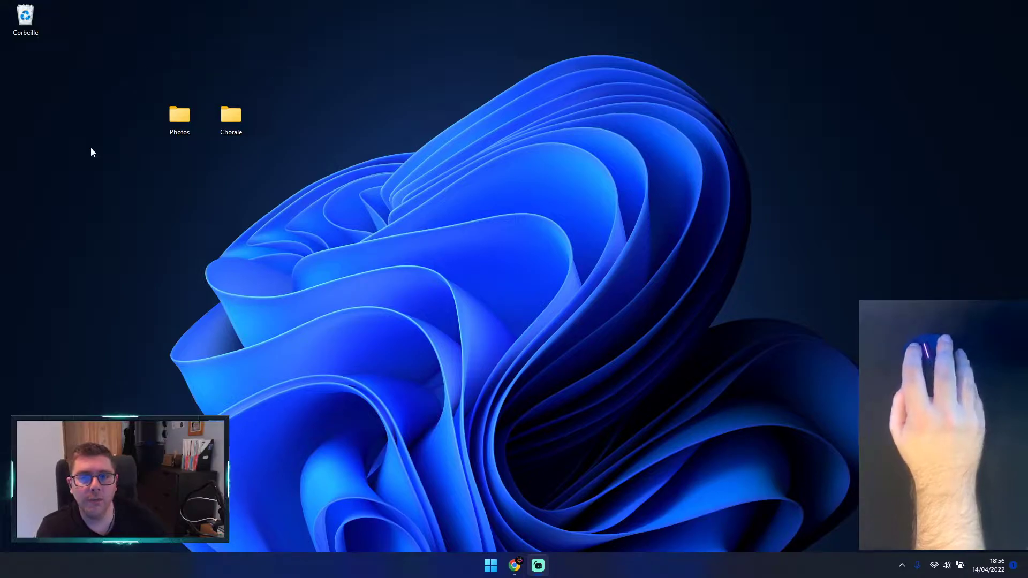
Step: Select the Photos folder, the Chorale folder and the recycle bin one at a time on the desktop, and clear the selection
click(176, 122)
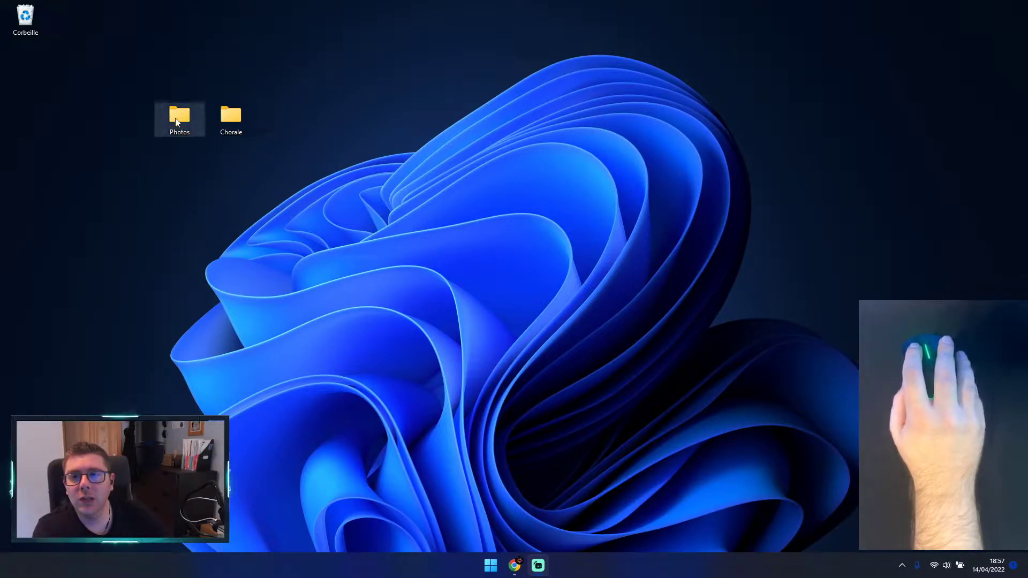
click(233, 114)
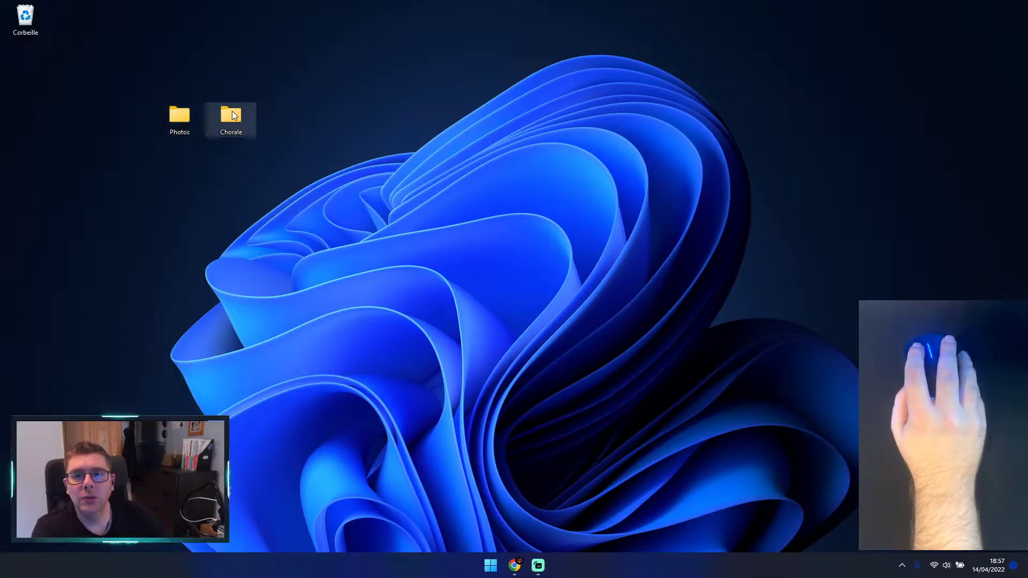
click(239, 78)
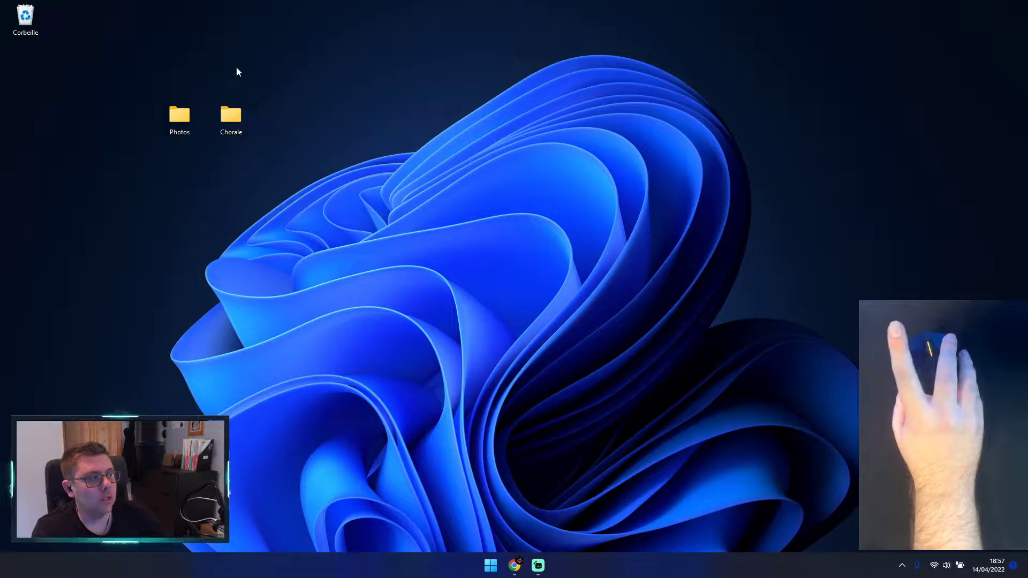
click(168, 112)
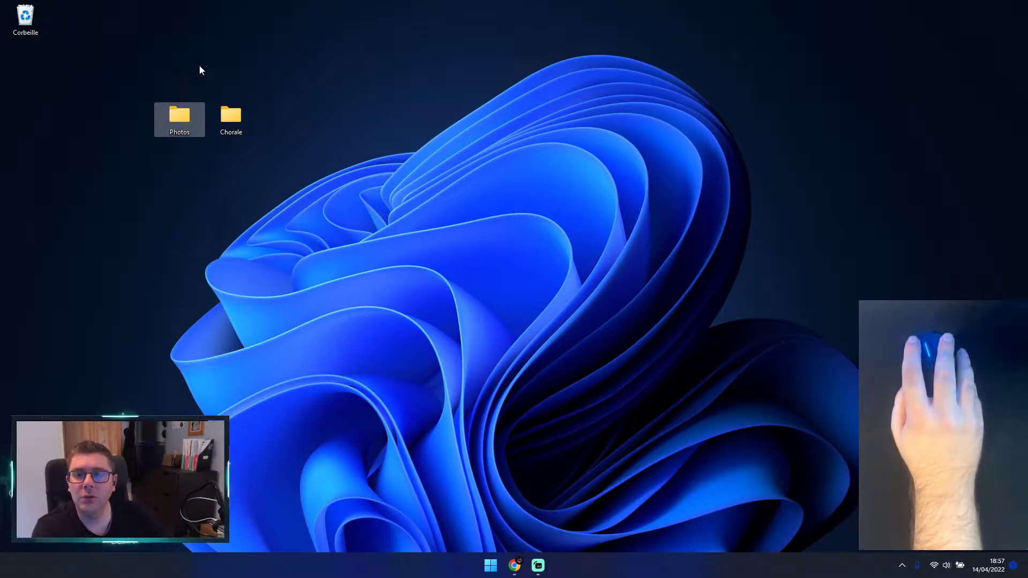
click(261, 74)
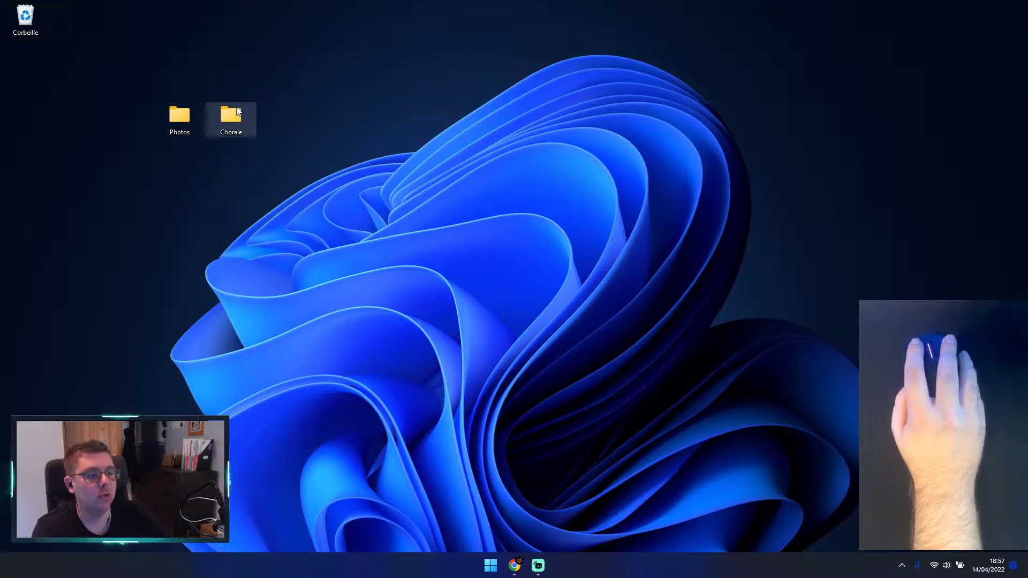
click(232, 120)
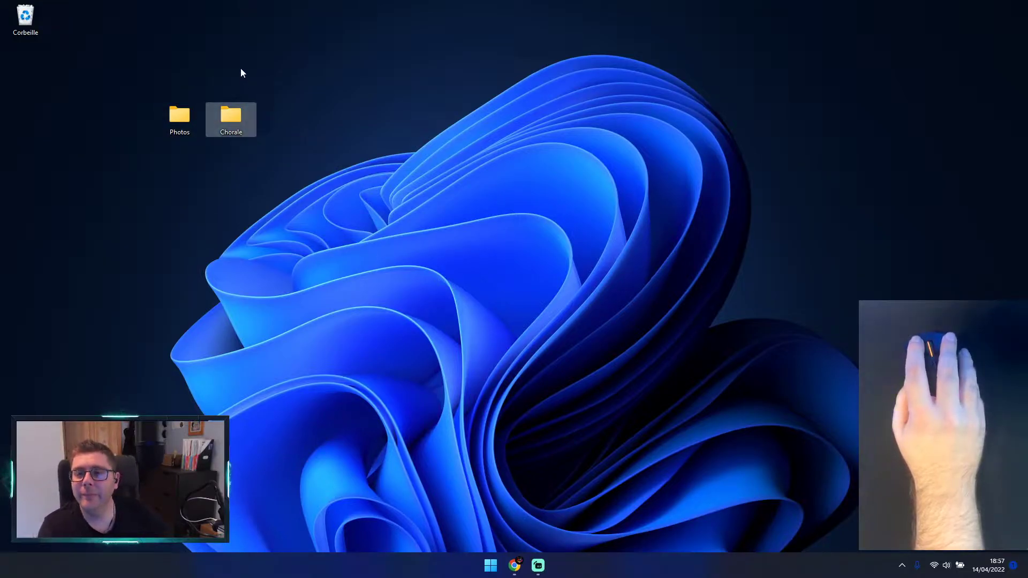
click(179, 116)
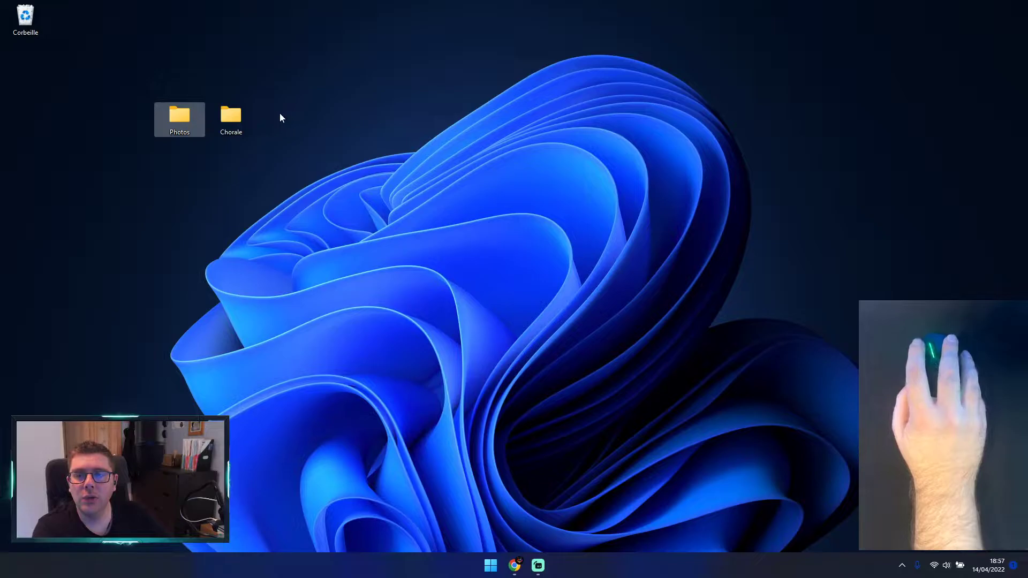
click(246, 118)
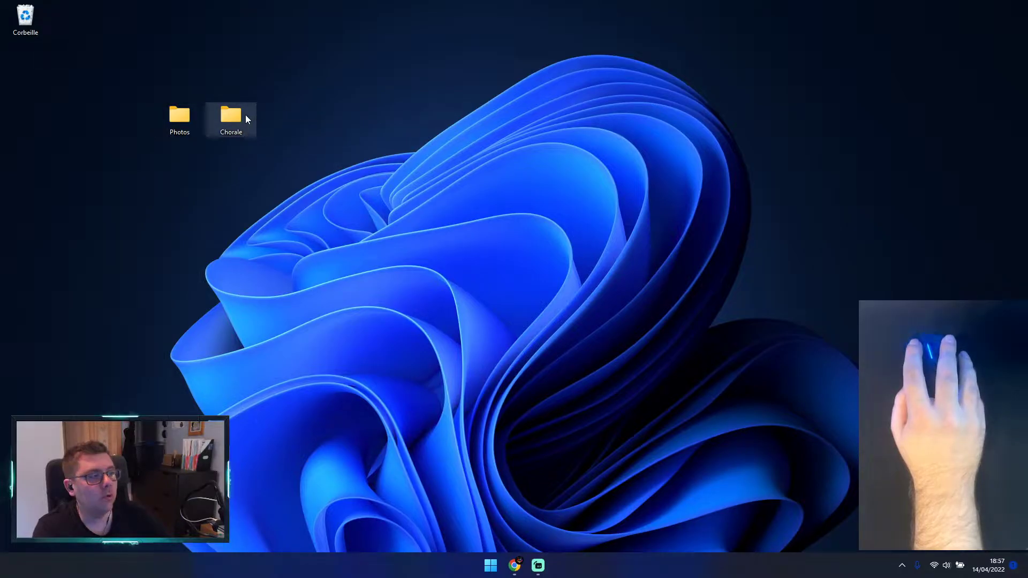
ctrl+click(190, 122)
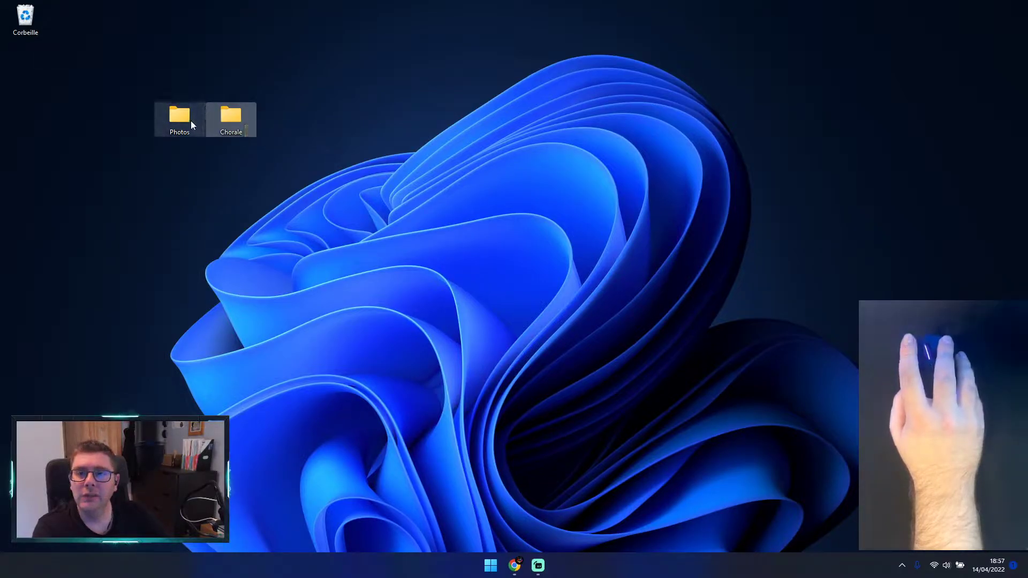
click(224, 114)
click(180, 113)
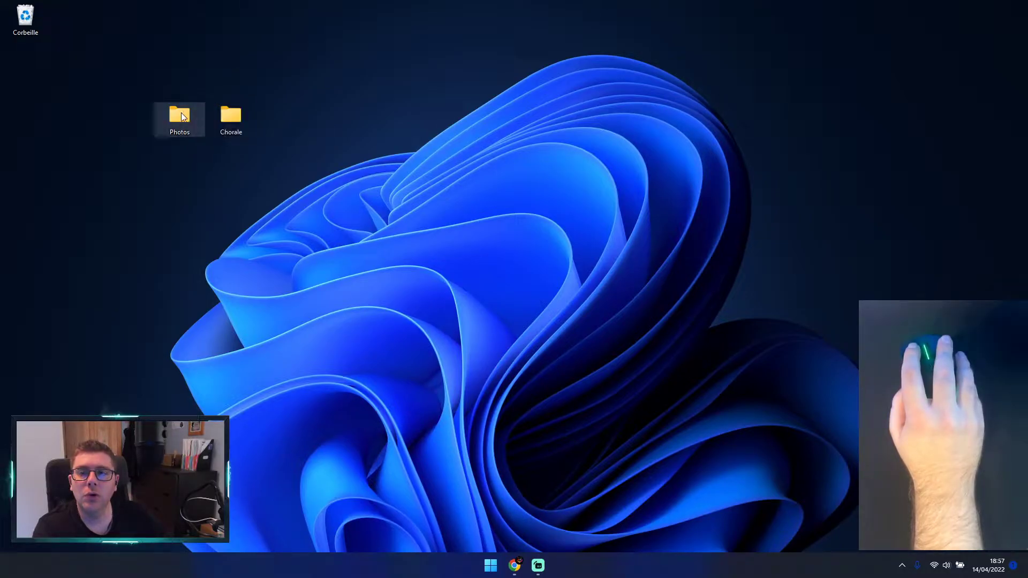
click(231, 132)
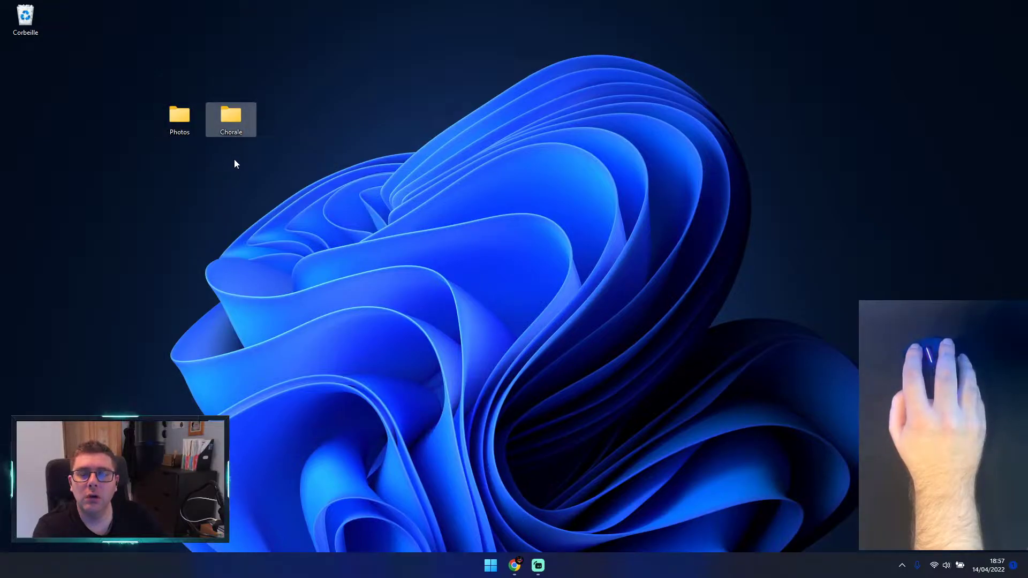
click(180, 138)
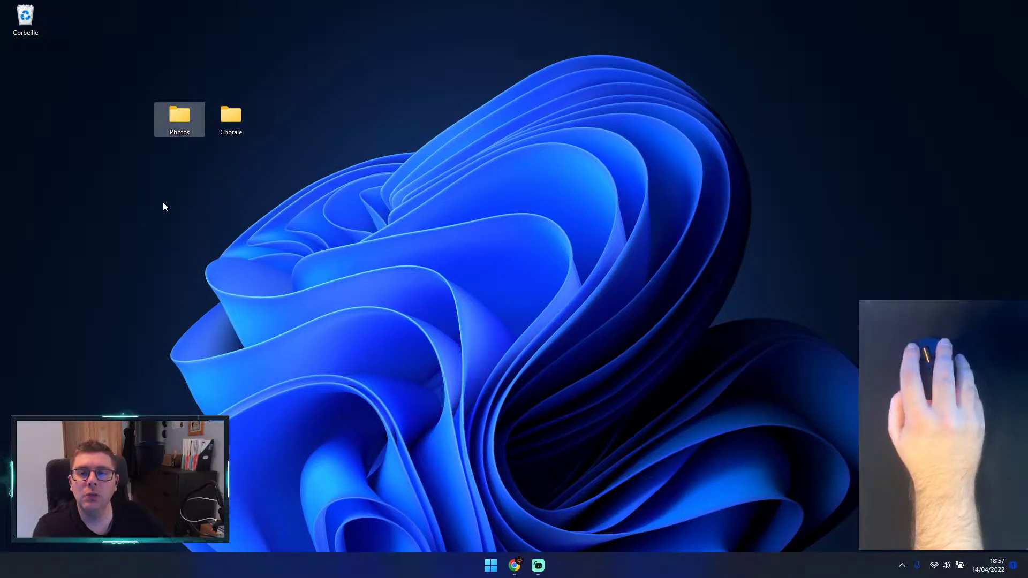
click(30, 21)
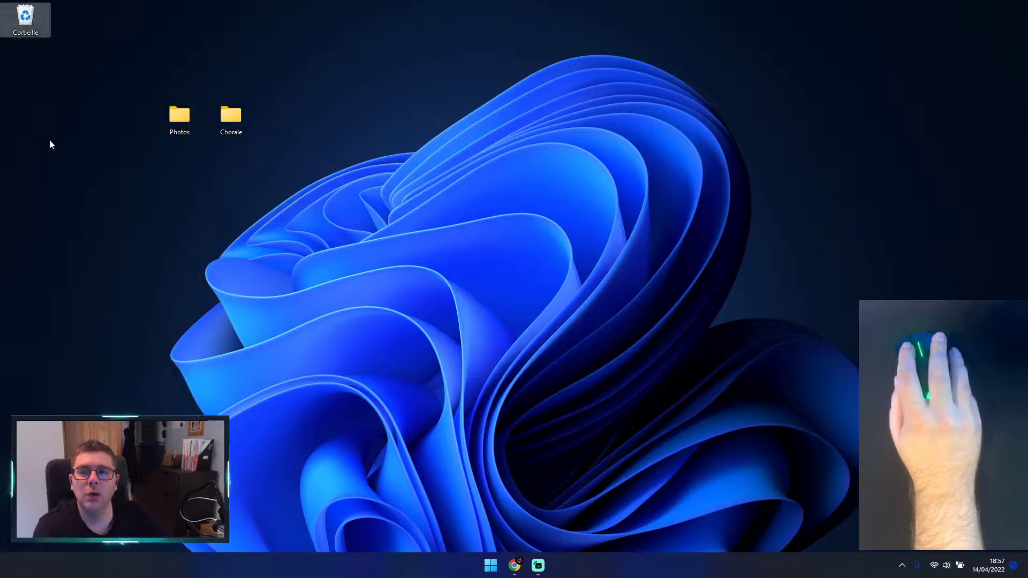
click(169, 126)
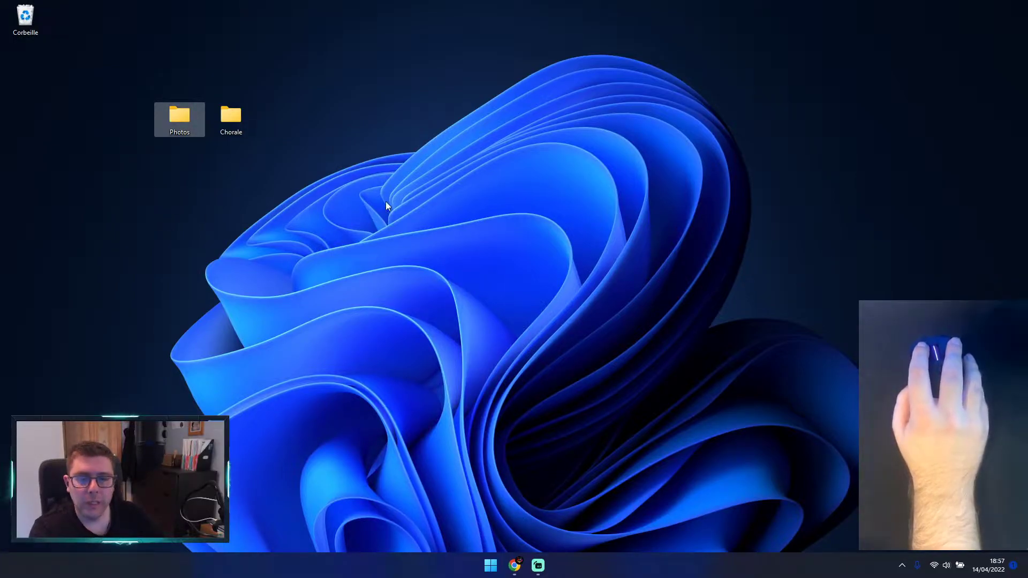
mouse_move(181, 119)
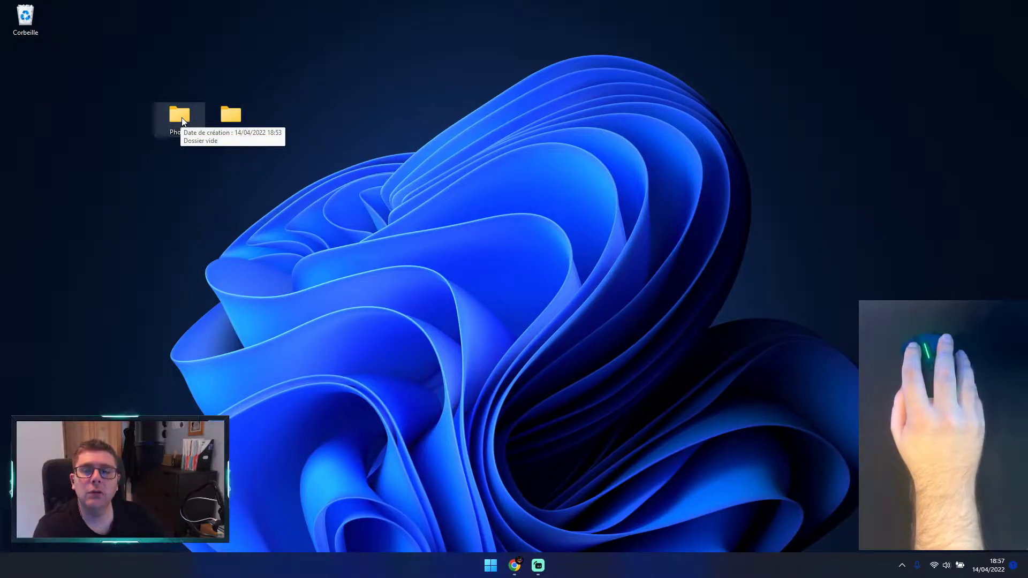
click(420, 154)
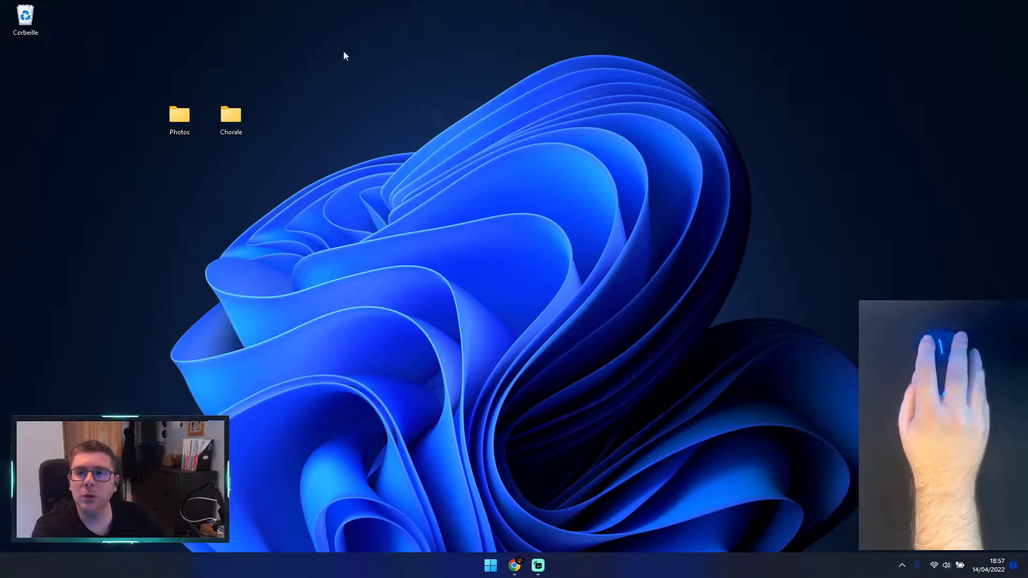
Step: Open the Photos and Chorale folders in turn, narrow the navigation pane in the Photos window, and close each window
mouse_move(170, 112)
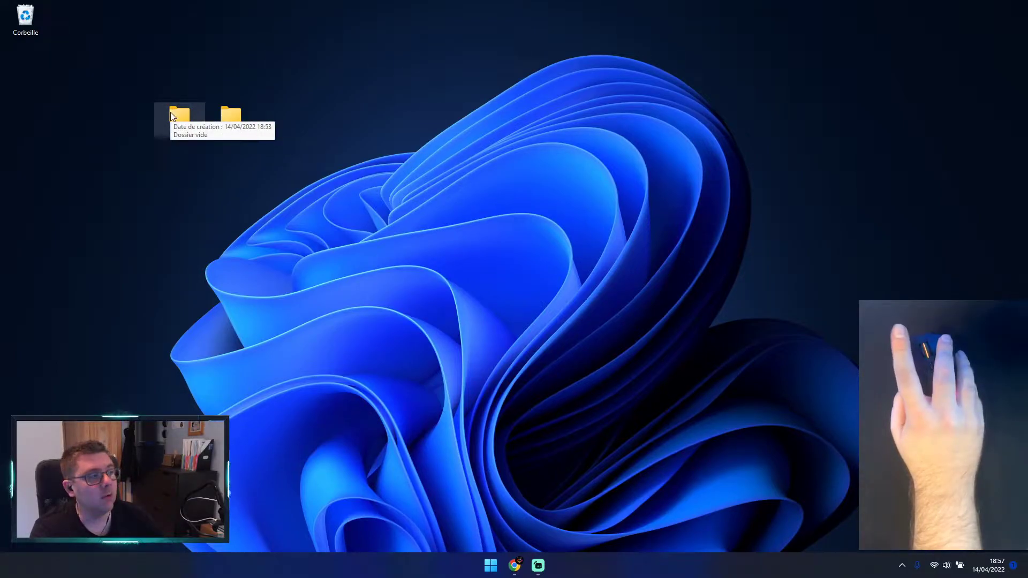
double_click(170, 113)
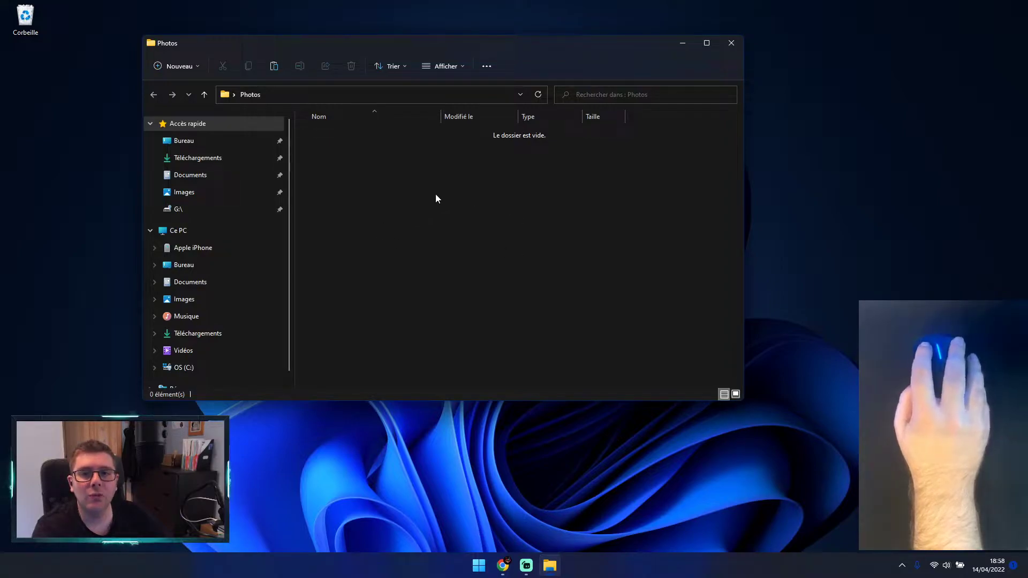
drag(295, 227, 248, 225)
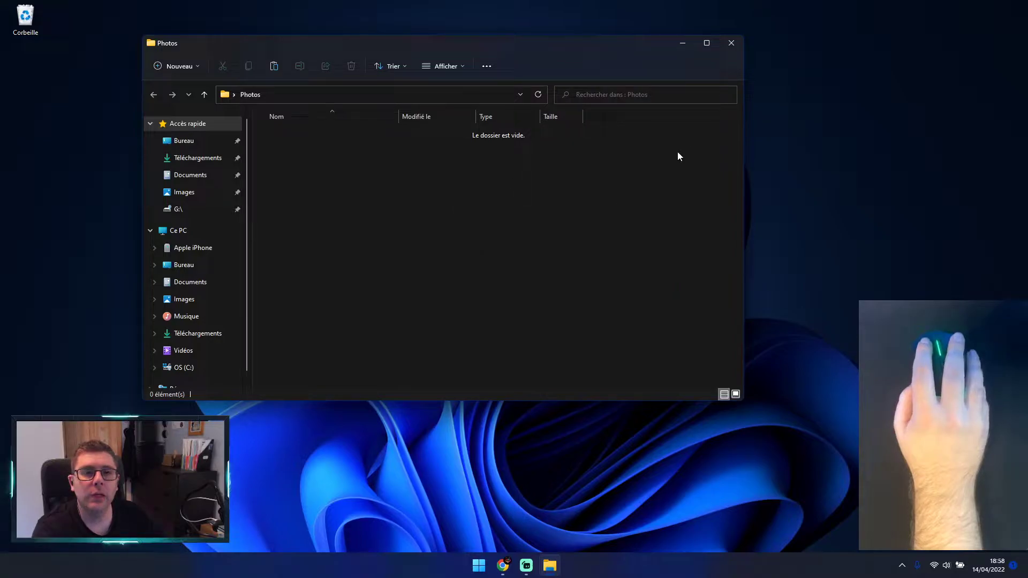
click(731, 44)
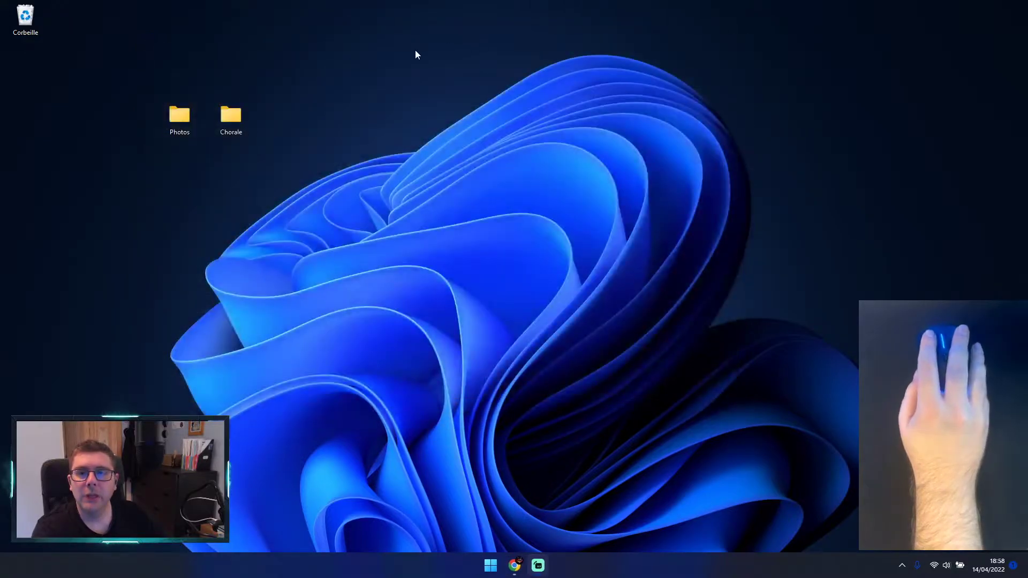
double_click(234, 118)
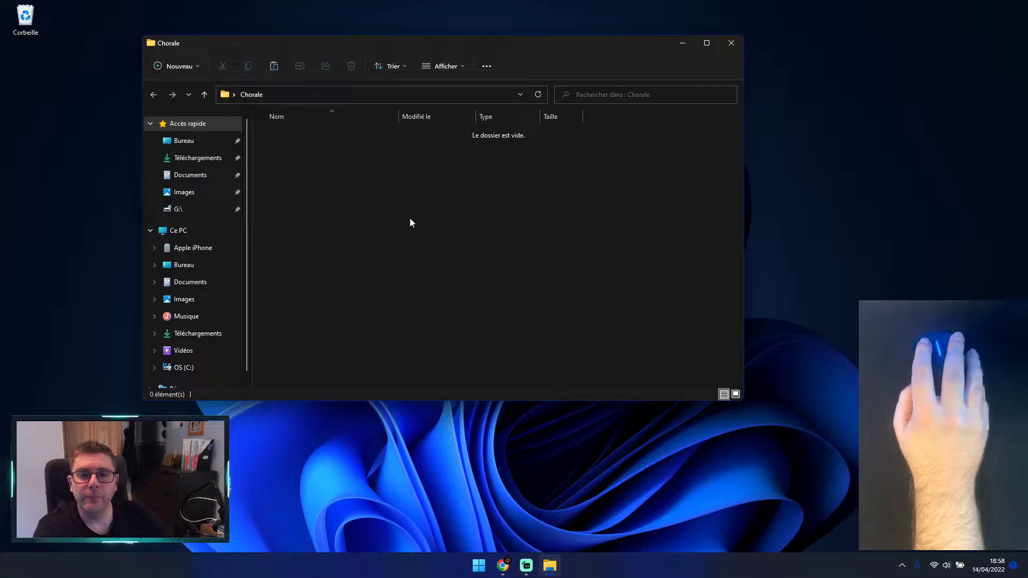
click(732, 43)
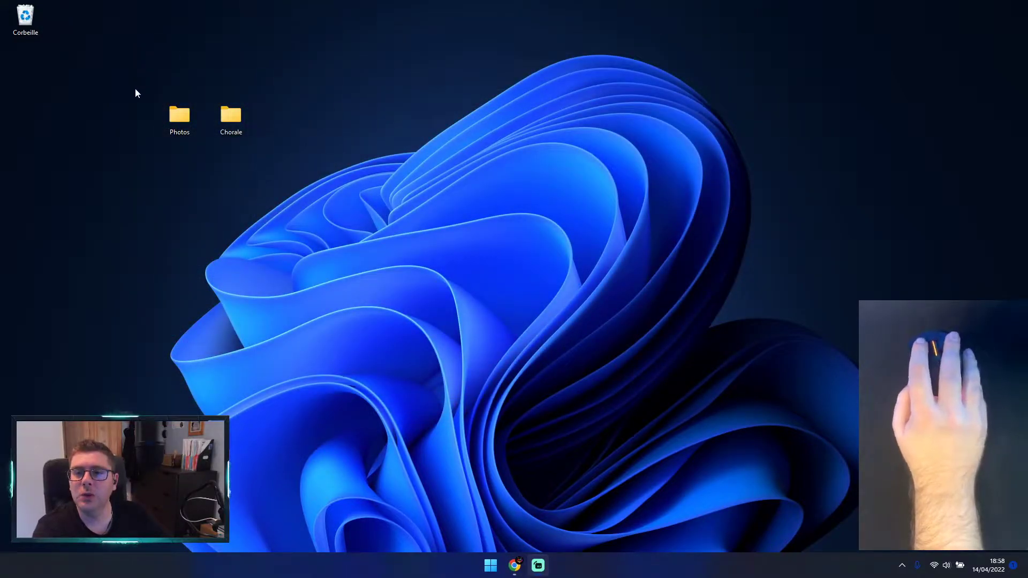
Step: Select the Photos and Chorale folders together, deselect them, and move Chorale around the desktop and back to its place
drag(140, 60, 250, 137)
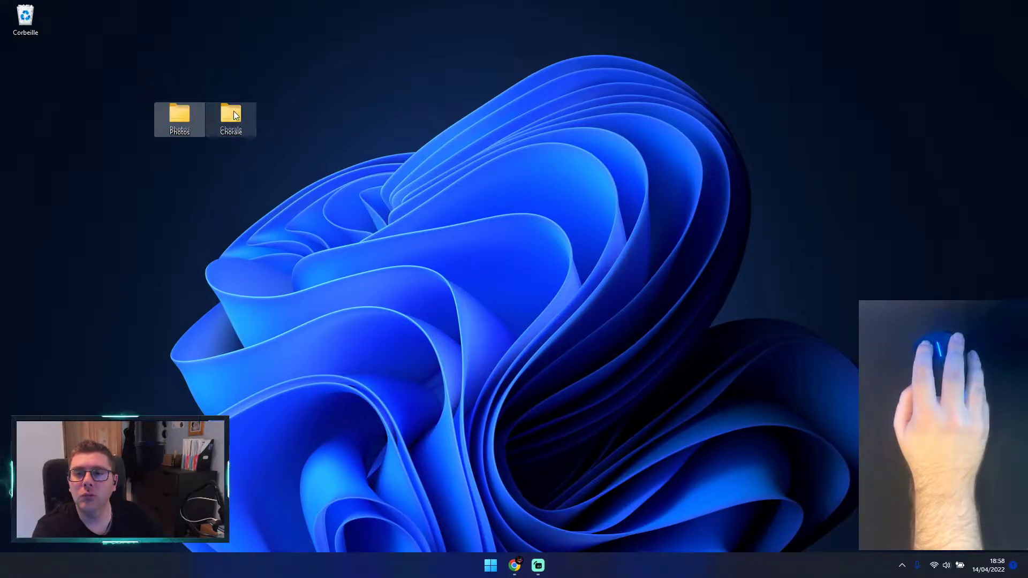
click(240, 64)
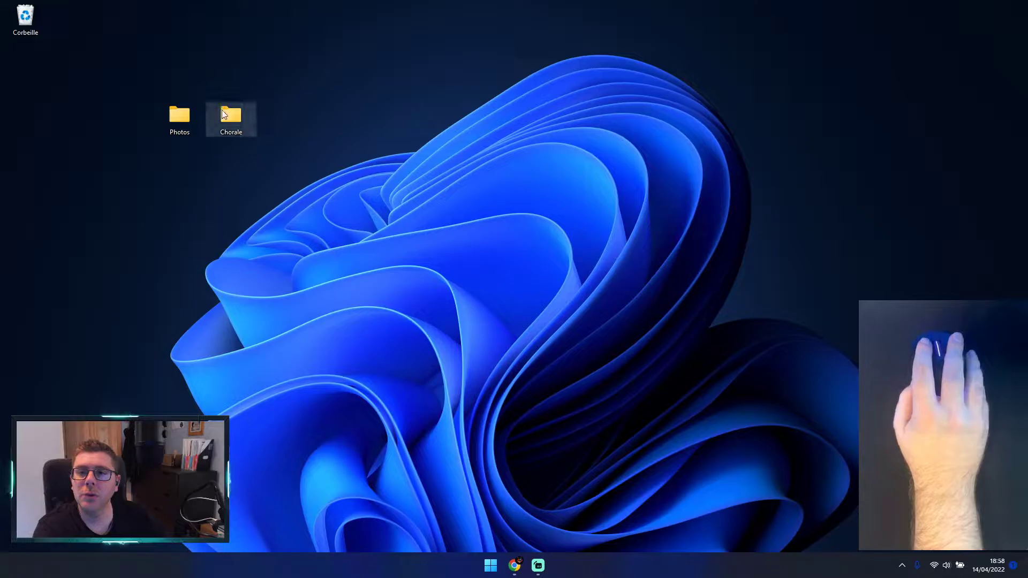
drag(241, 80, 219, 60)
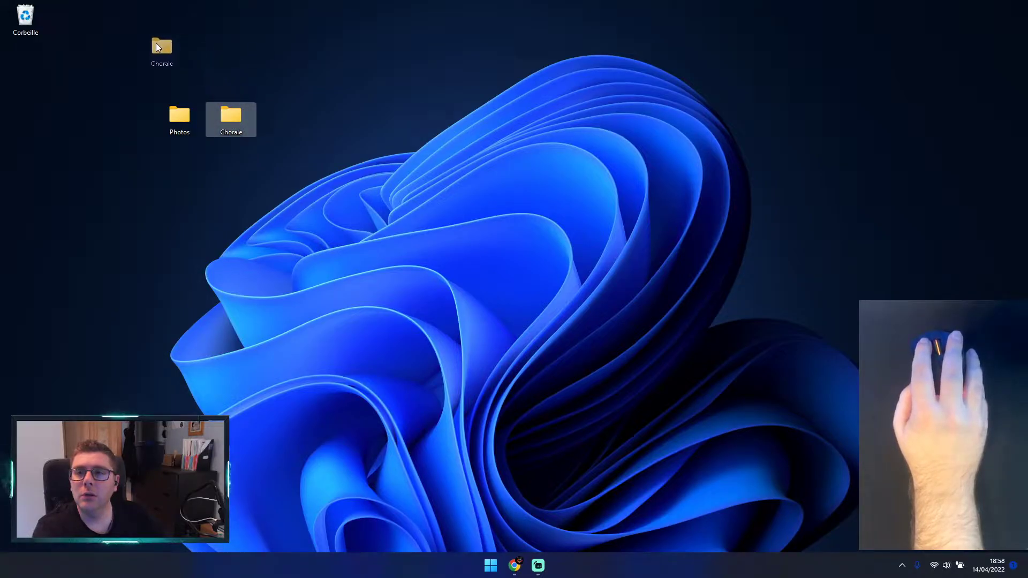
drag(63, 27, 203, 73)
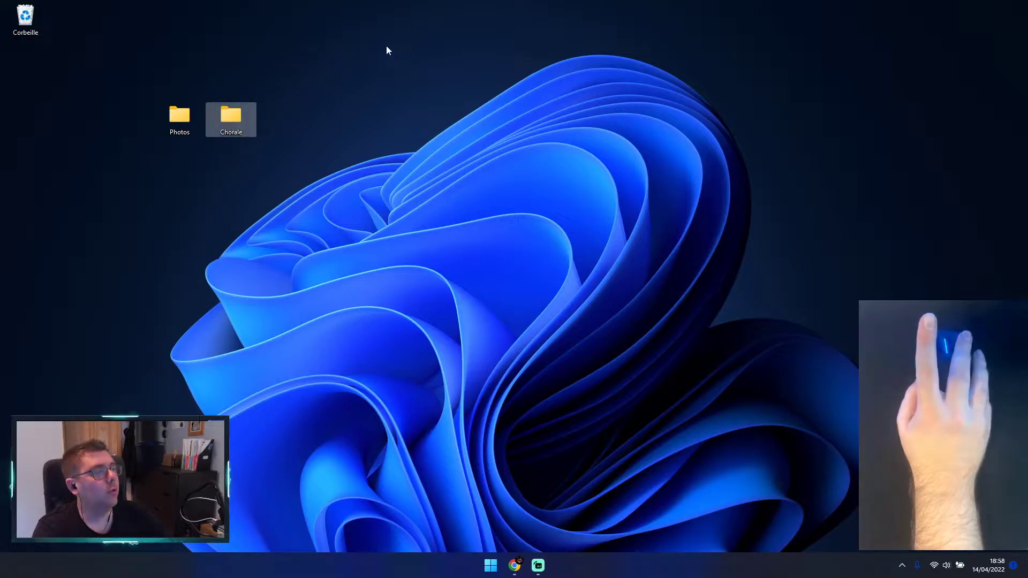
Step: Send the Chorale folder and the Photos folder from the desktop to the recycle bin
mouse_move(228, 121)
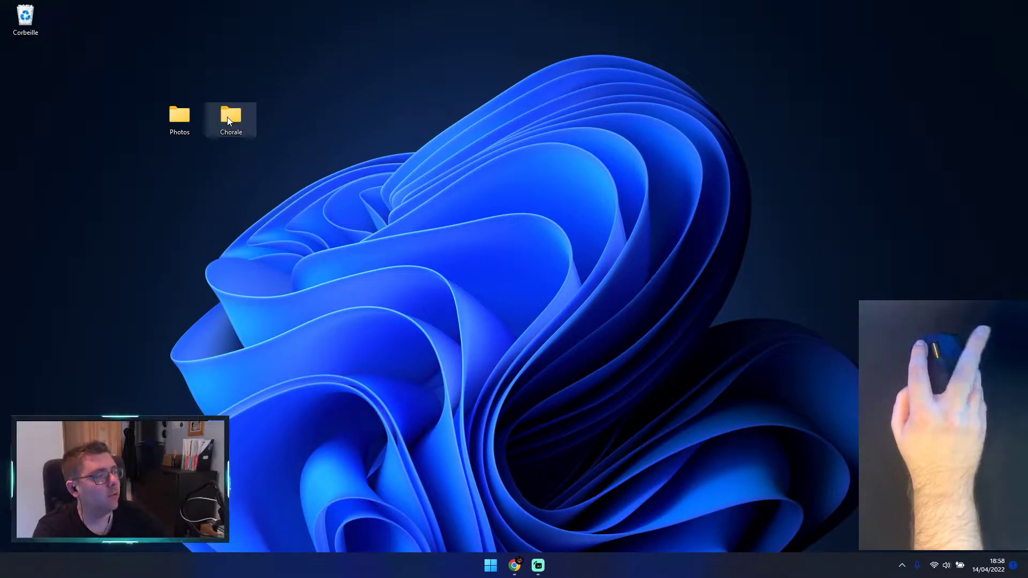
drag(280, 98, 281, 213)
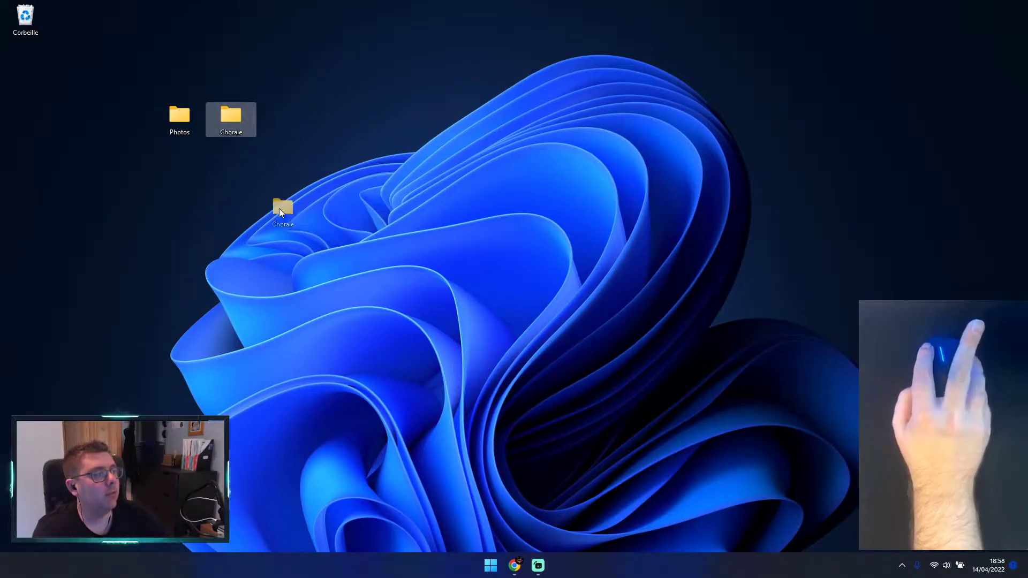
drag(463, 223, 27, 16)
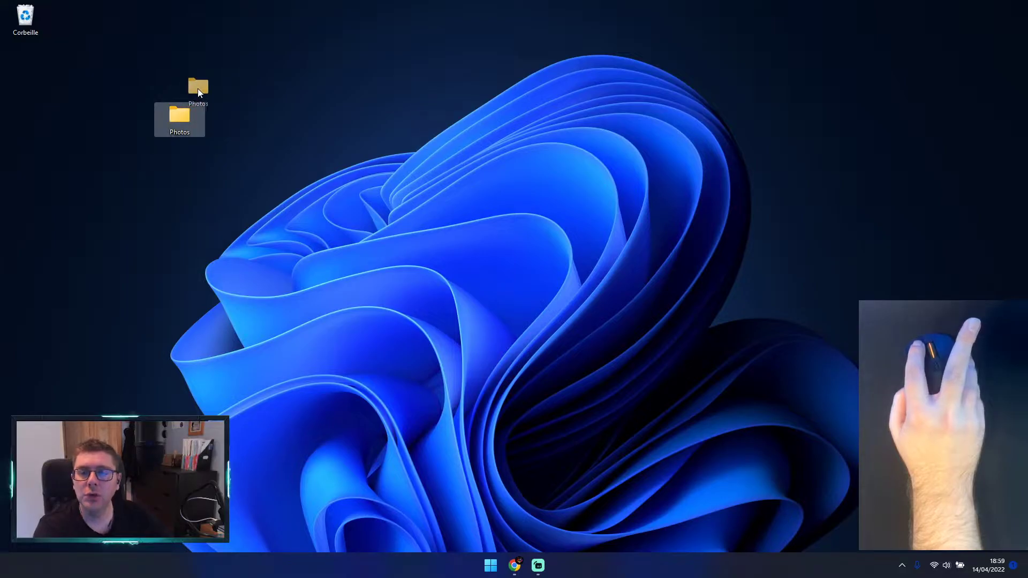
drag(253, 93, 30, 21)
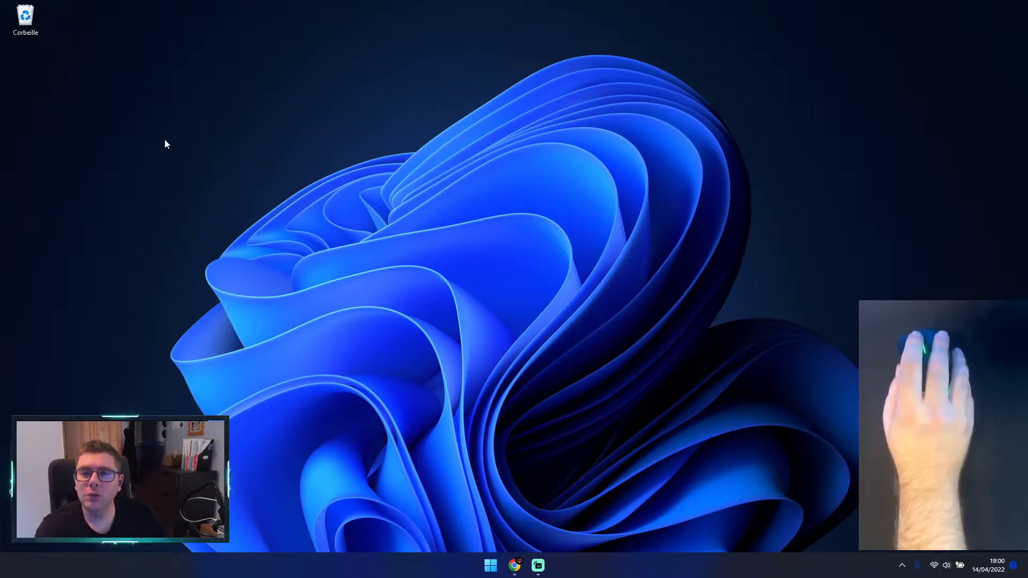
Step: Display the context options for an empty area of the desktop, including the additional options
right_click(171, 121)
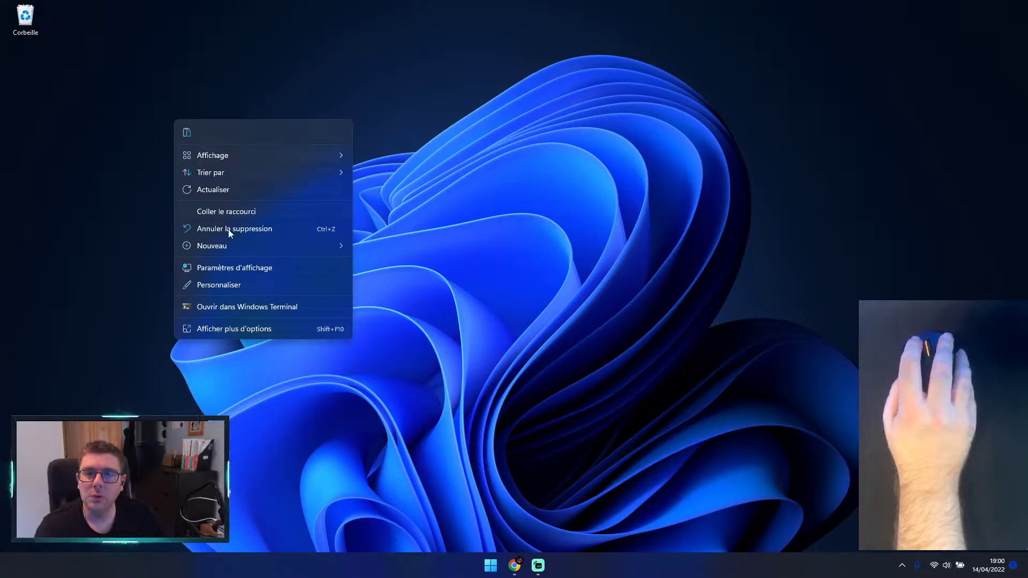
click(221, 330)
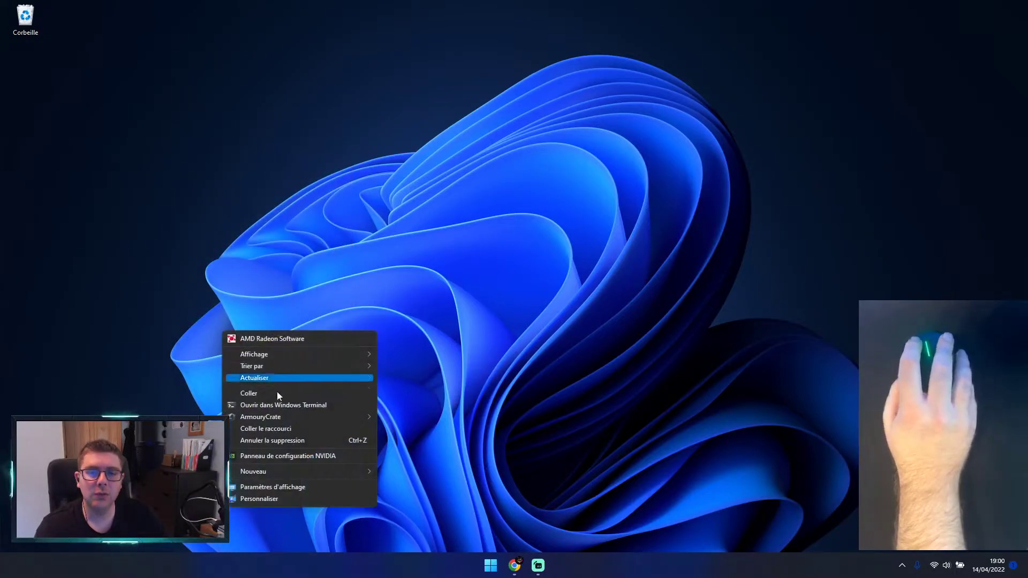
click(226, 143)
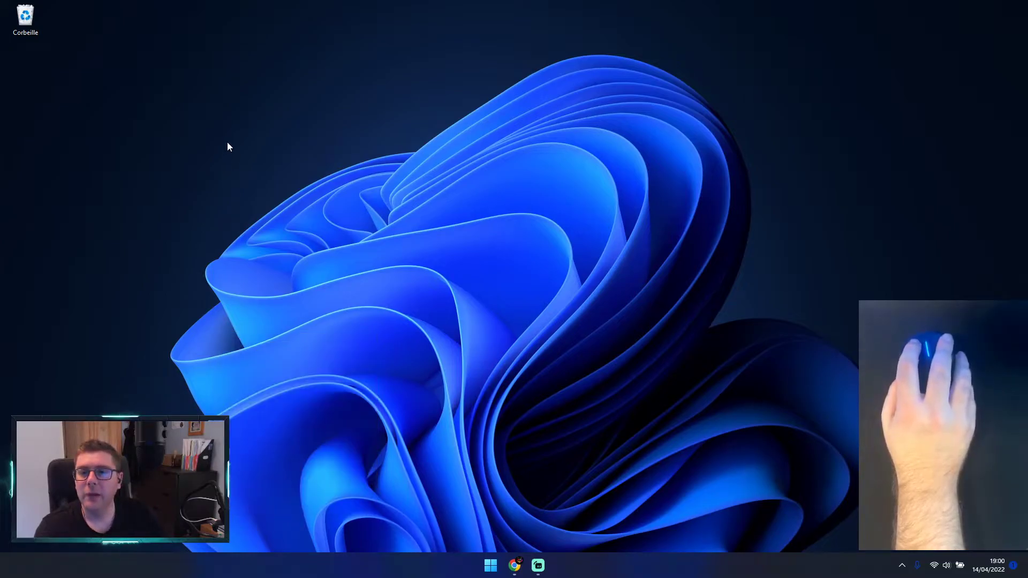
right_click(254, 93)
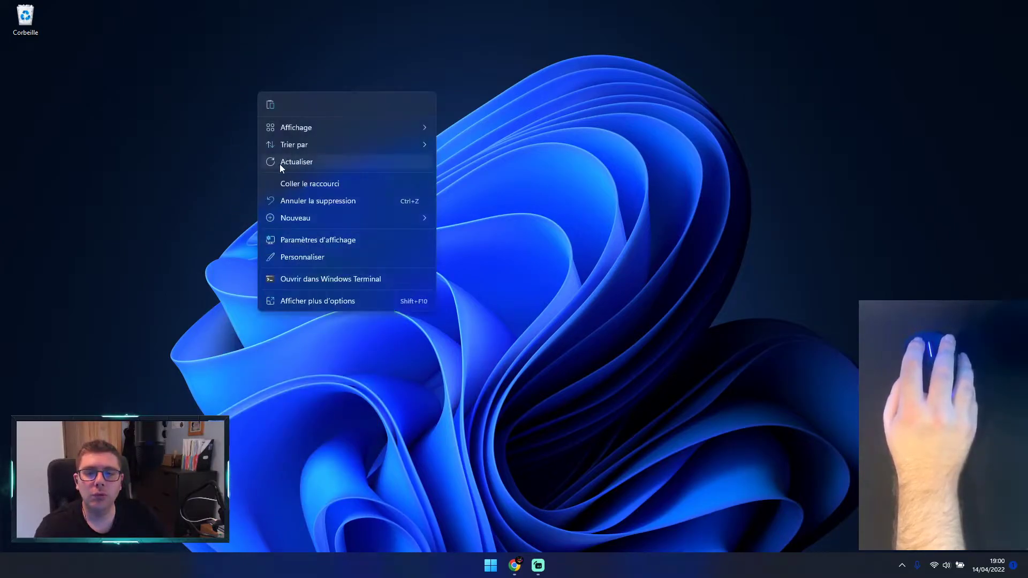
click(298, 303)
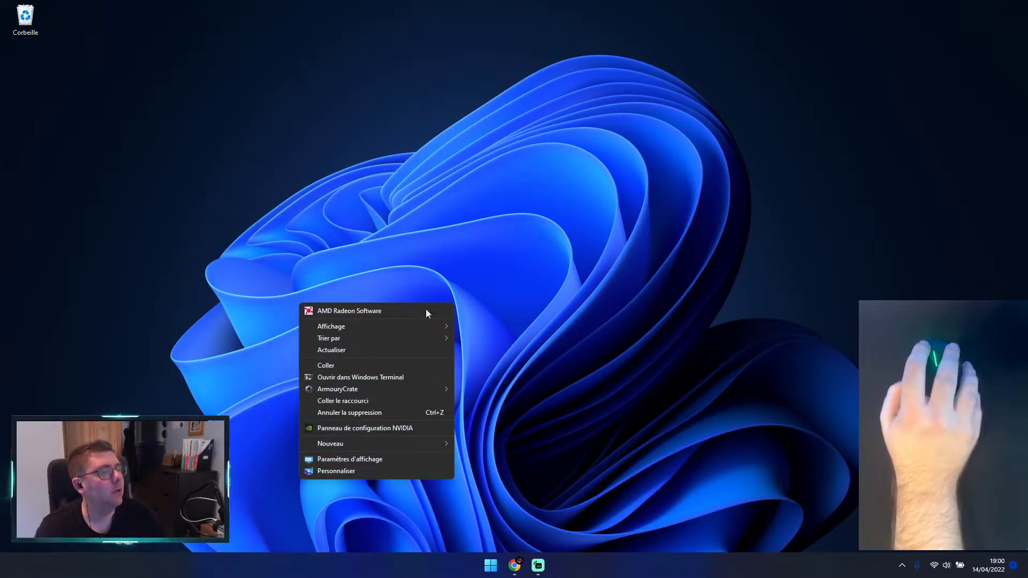
Step: Dismiss the desktop's context options and draw selection rectangles across empty areas of the desktop
click(305, 172)
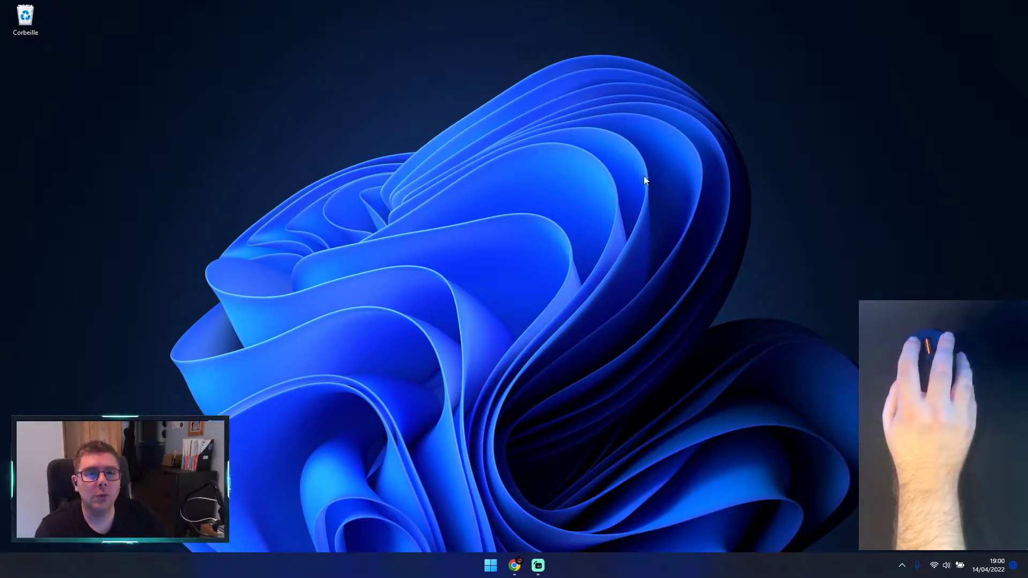
mouse_move(148, 95)
mouse_down()
mouse_move(821, 390)
mouse_move(846, 468)
mouse_move(844, 435)
mouse_move(833, 427)
mouse_move(289, 199)
mouse_move(264, 174)
mouse_move(364, 262)
mouse_up()
mouse_move(156, 71)
mouse_down()
mouse_move(565, 319)
mouse_move(902, 450)
mouse_move(489, 307)
mouse_move(817, 472)
mouse_move(764, 424)
mouse_move(466, 298)
mouse_move(559, 395)
mouse_move(412, 201)
mouse_move(461, 230)
mouse_move(579, 234)
mouse_move(403, 213)
mouse_move(416, 200)
mouse_move(406, 194)
mouse_up()
mouse_move(264, 111)
mouse_down()
mouse_move(229, 163)
mouse_move(544, 328)
mouse_move(509, 269)
mouse_move(727, 355)
mouse_move(432, 297)
mouse_move(590, 314)
mouse_move(265, 111)
mouse_up()
Step: Display the context options at various empty spots of the desktop, expand them to the additional options, and dismiss them
right_click(265, 111)
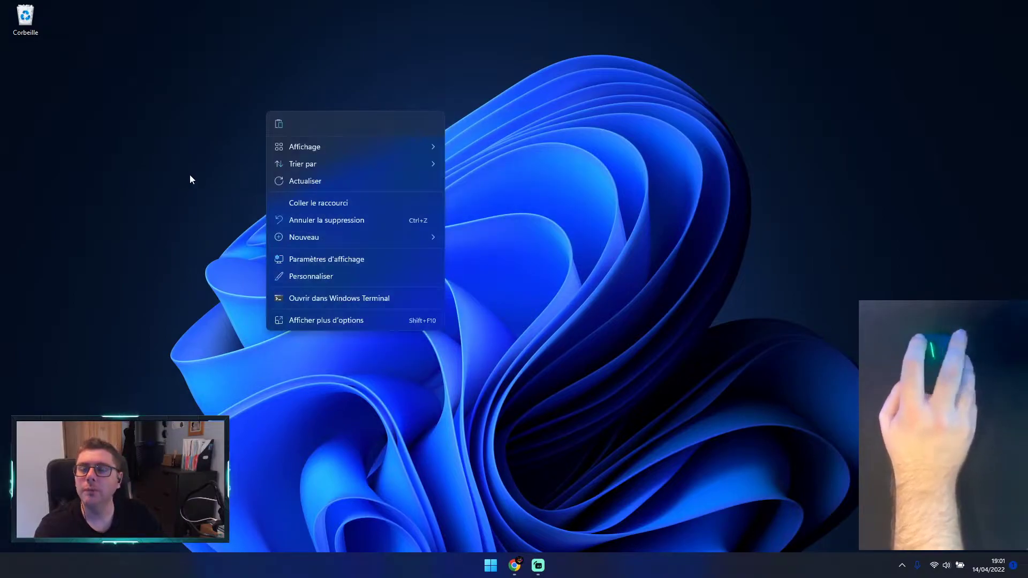
right_click(218, 99)
click(268, 75)
right_click(268, 75)
right_click(813, 196)
right_click(498, 169)
right_click(305, 137)
right_click(194, 106)
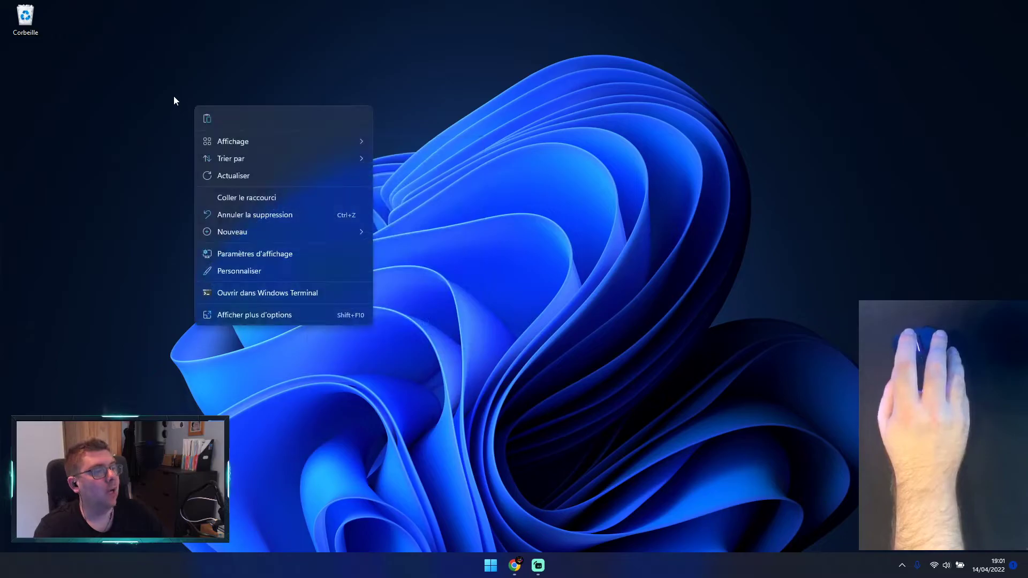
right_click(395, 90)
right_click(745, 221)
right_click(441, 189)
right_click(272, 148)
click(357, 356)
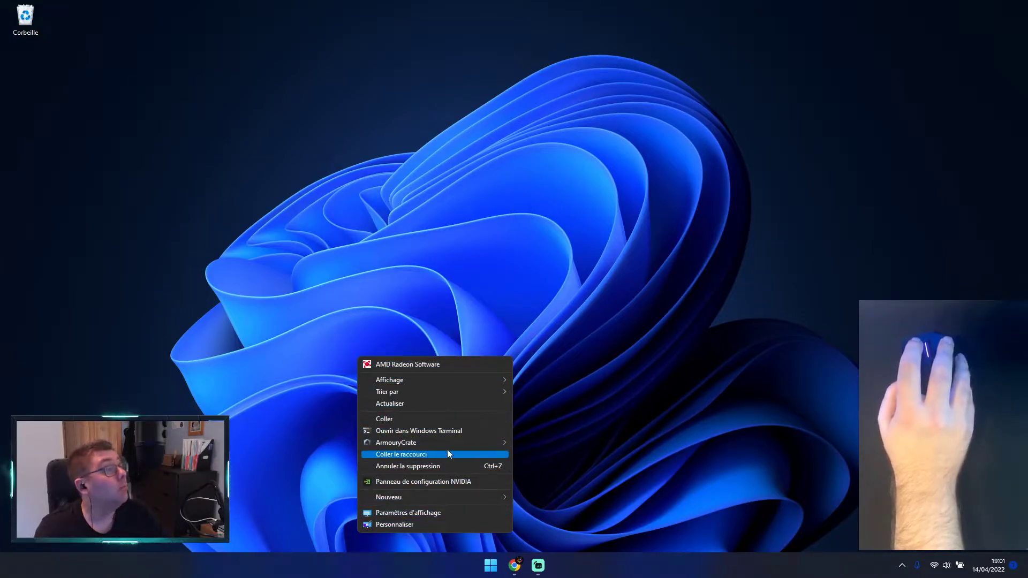
click(394, 310)
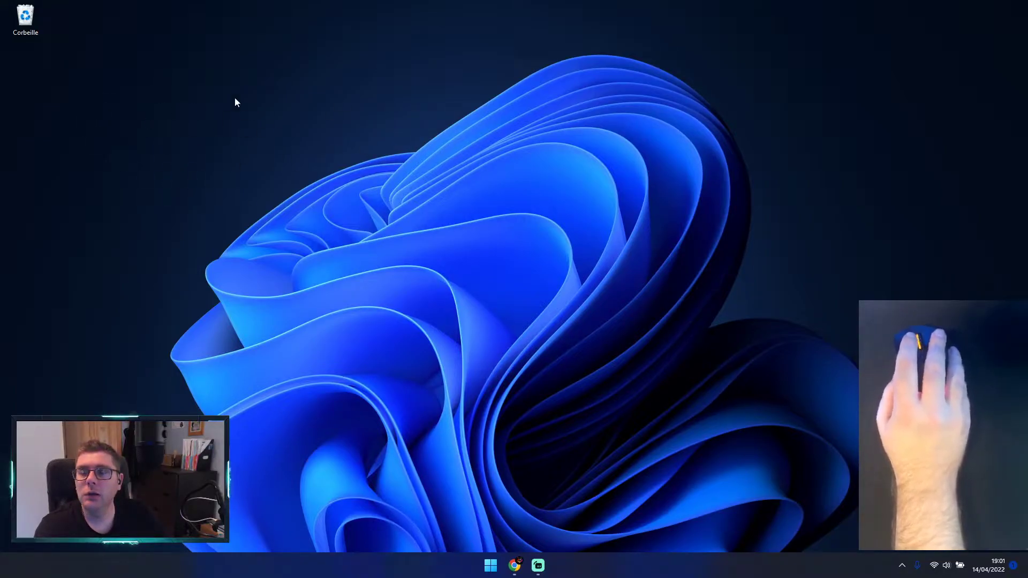
Step: Examine the kinds of new items that can be created on the desktop, and dismiss the options without choosing one
drag(191, 111, 535, 209)
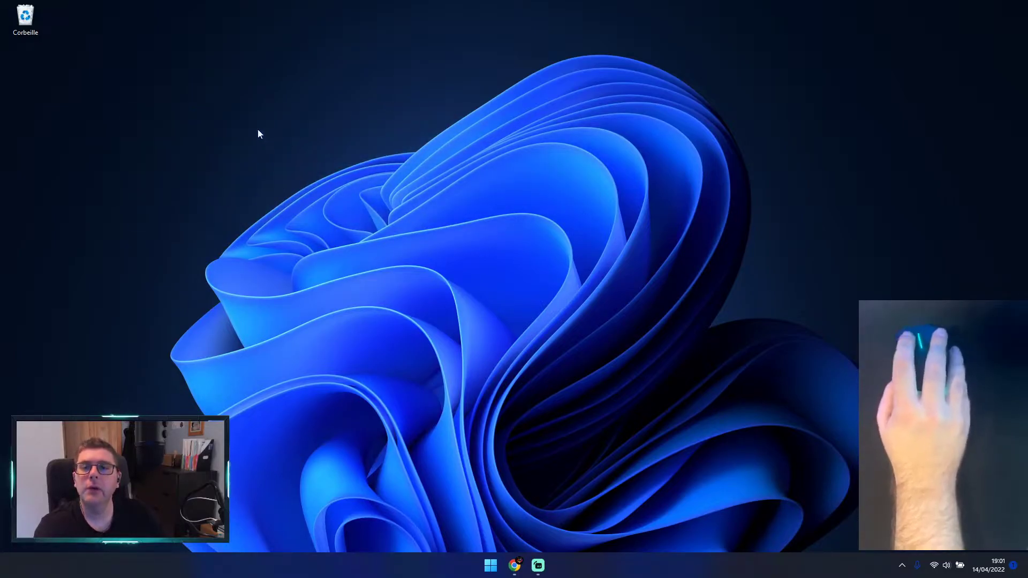
right_click(212, 114)
click(261, 323)
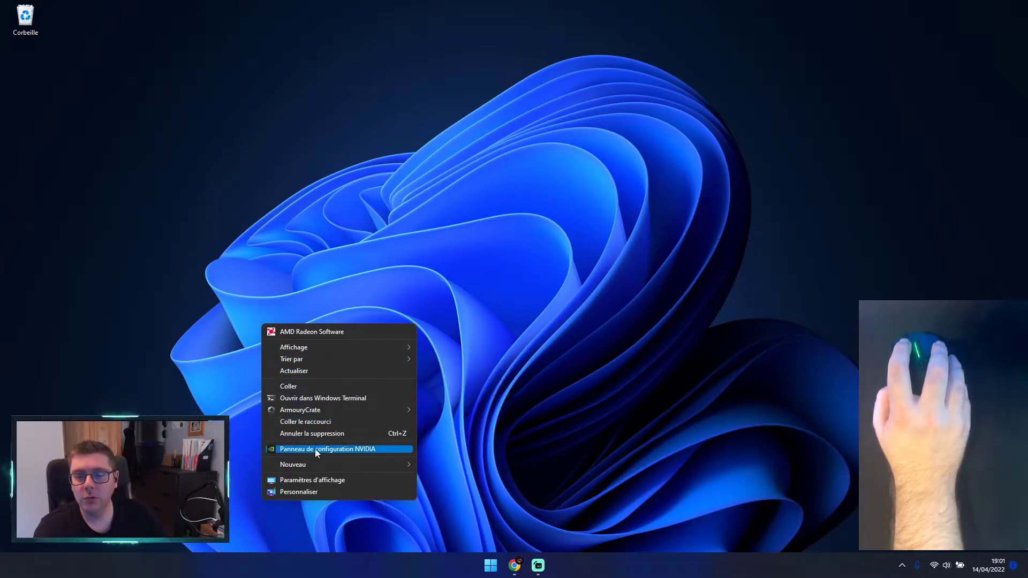
mouse_move(314, 465)
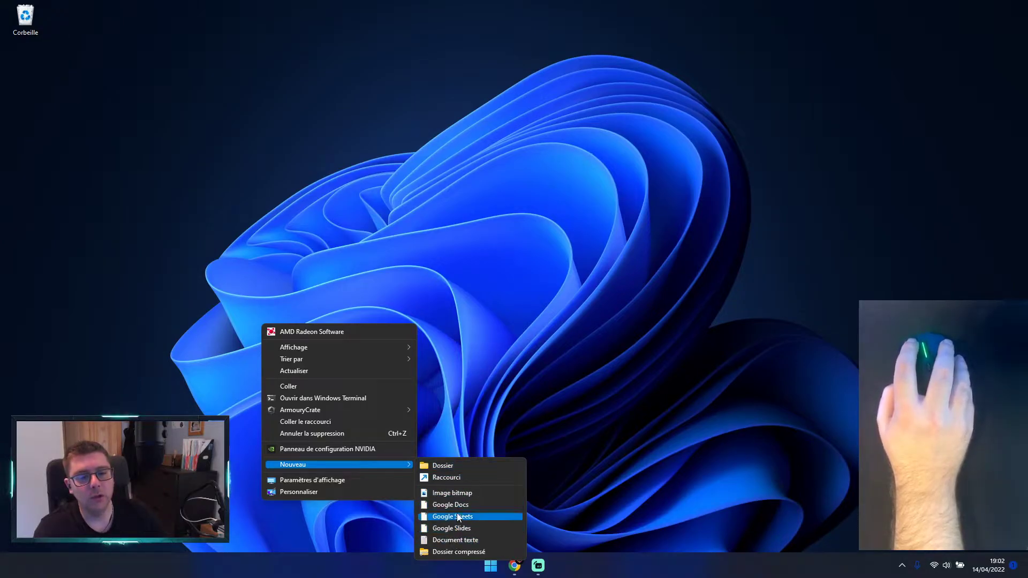
click(418, 140)
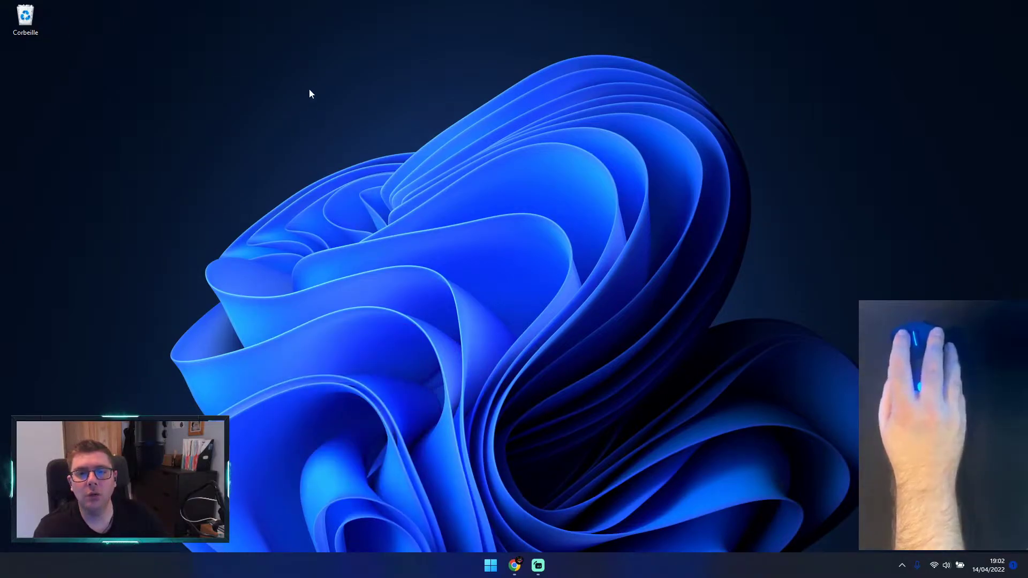
Step: Create a new folder in the empty area of the desktop and name it Chorale
right_click(295, 121)
click(367, 329)
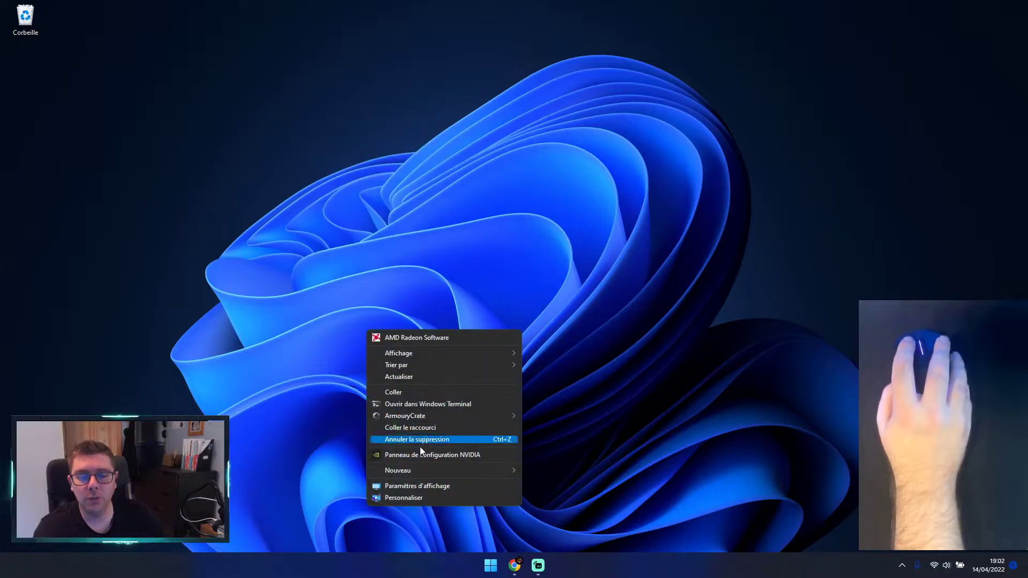
mouse_move(420, 474)
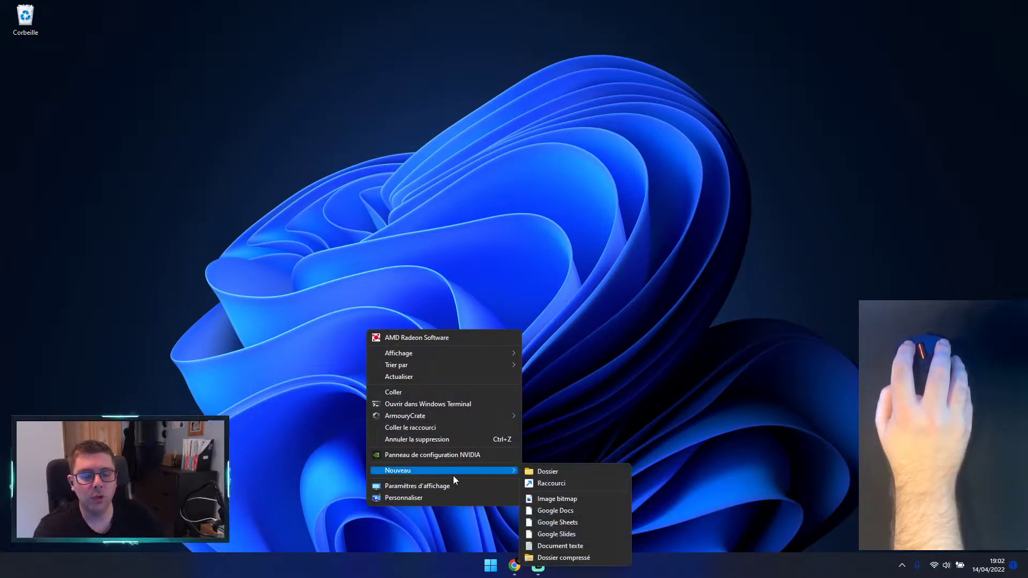
click(547, 474)
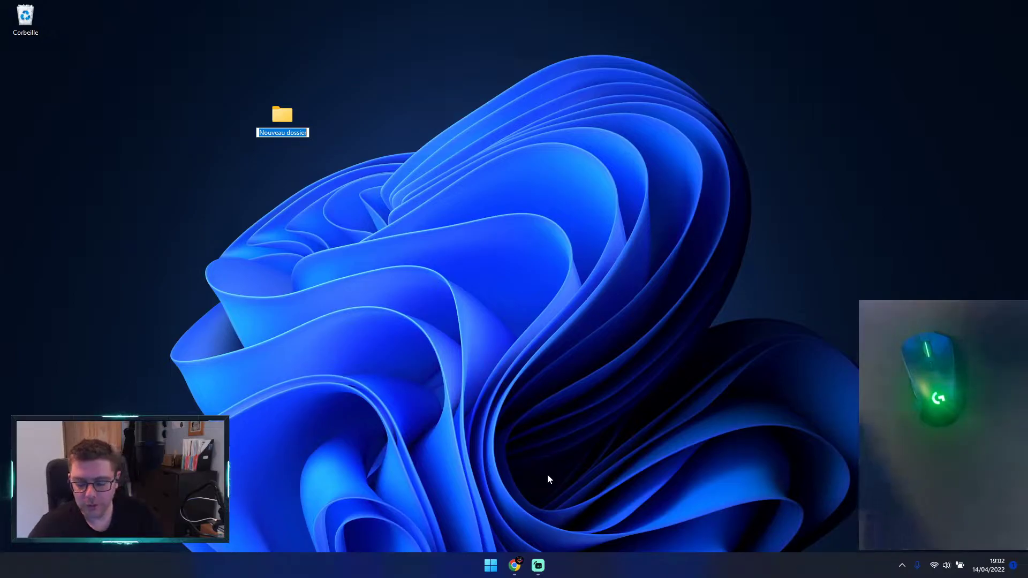
text(Chorale)
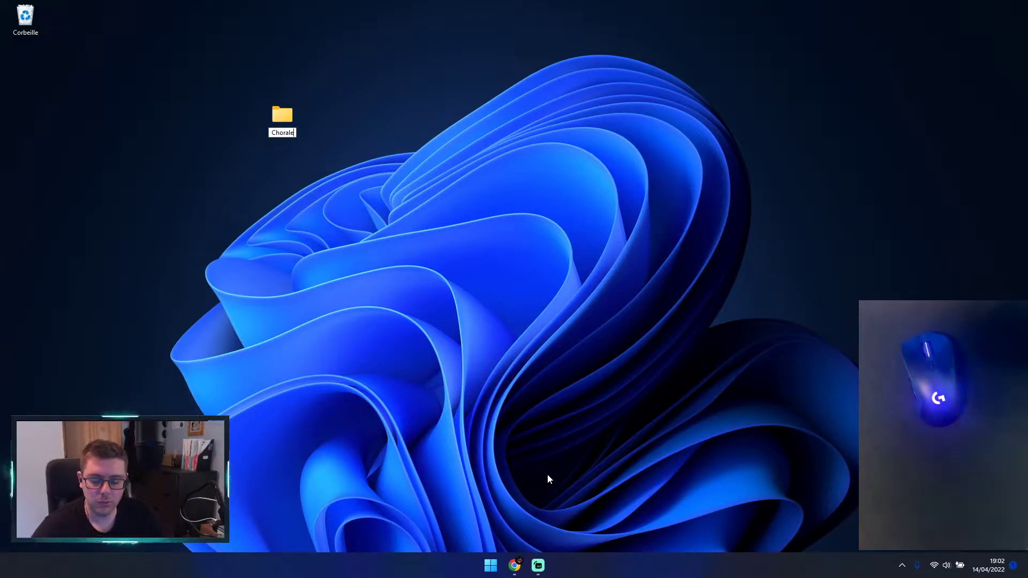
text(hfd)
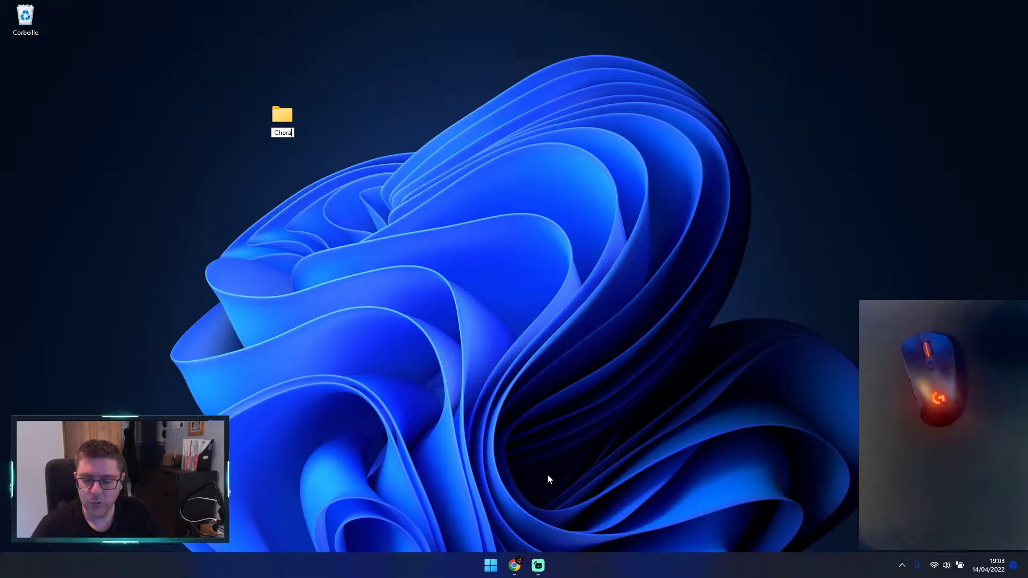
text(le)
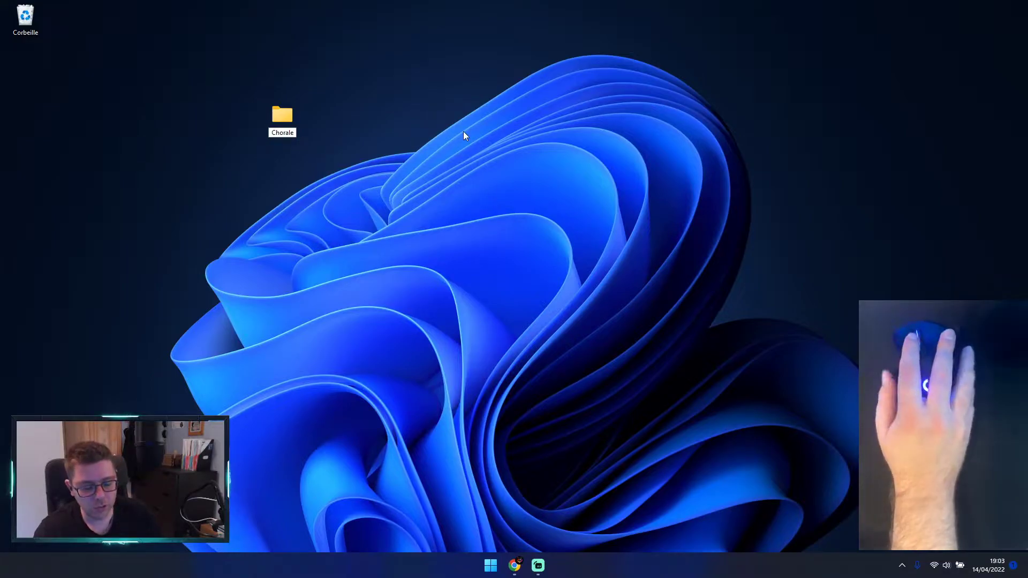
key(Return)
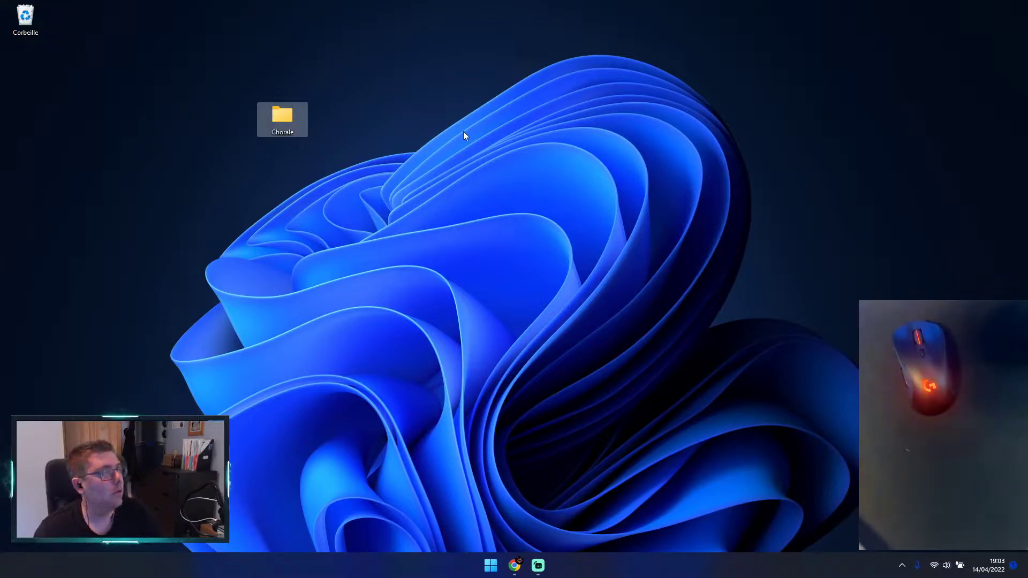
Step: Move the Chorale folder around the desktop, leave it slightly left of where it was created, and deselect it
click(457, 134)
drag(283, 118, 348, 95)
drag(397, 118, 207, 96)
drag(94, 108, 238, 99)
click(242, 179)
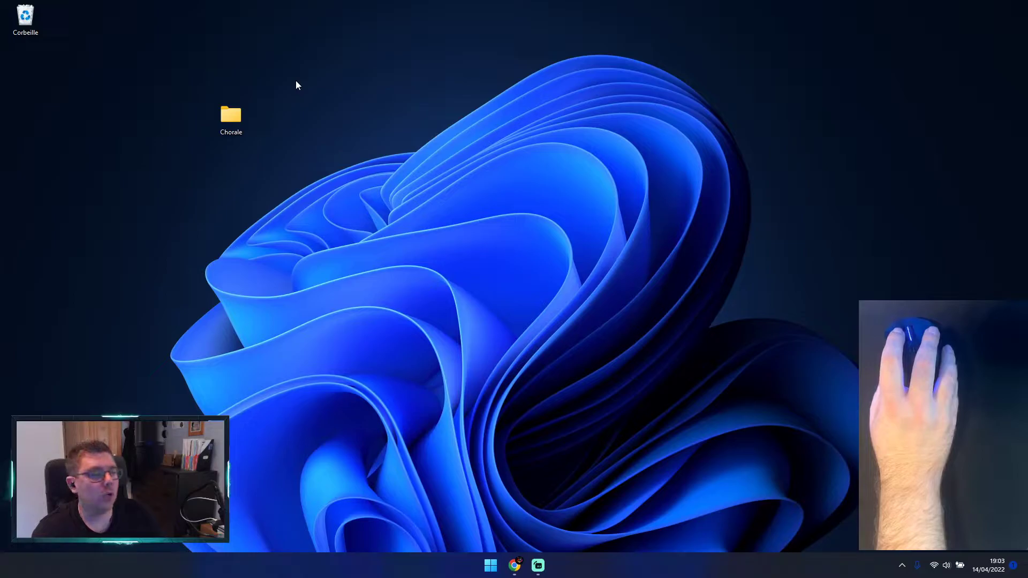
Step: Create a second desktop folder, keep its default name, and place it directly to the right of the Chorale folder
right_click(359, 85)
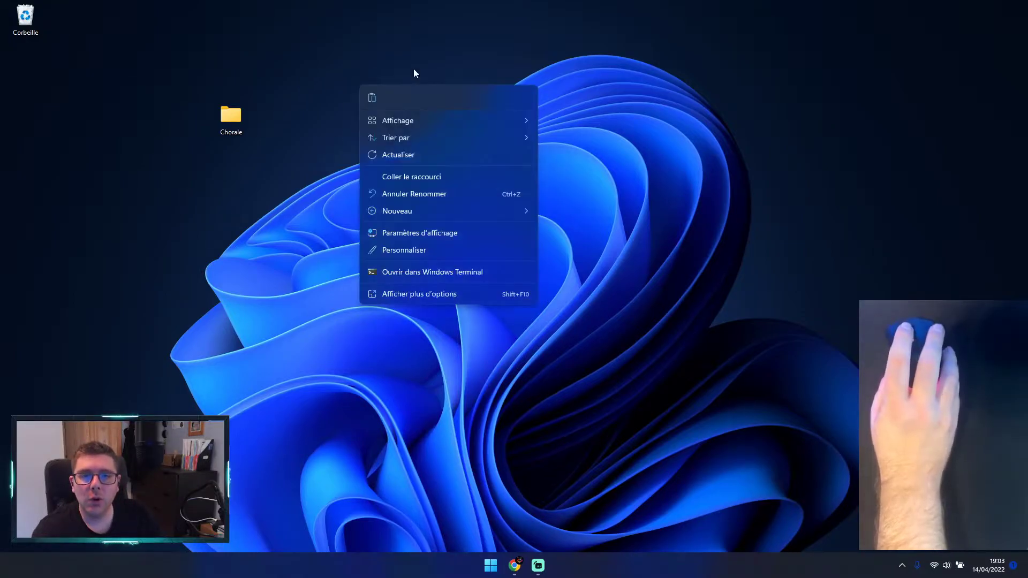
click(436, 292)
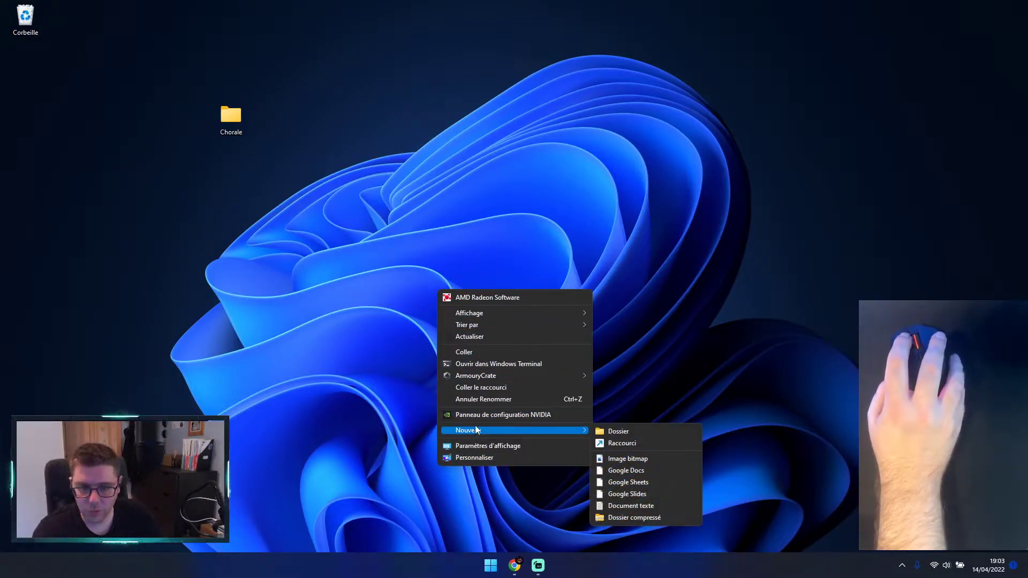
mouse_move(481, 430)
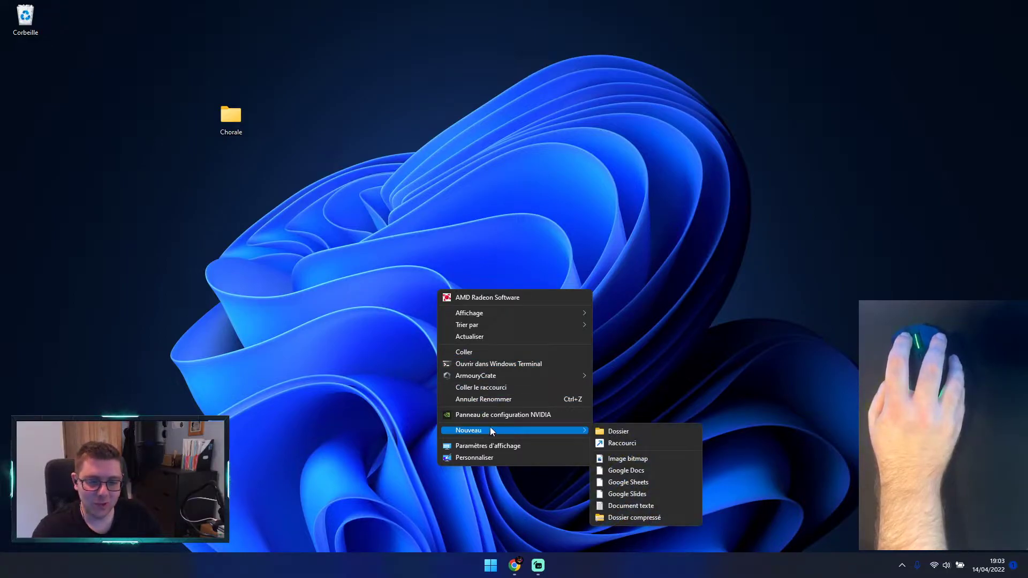
click(624, 432)
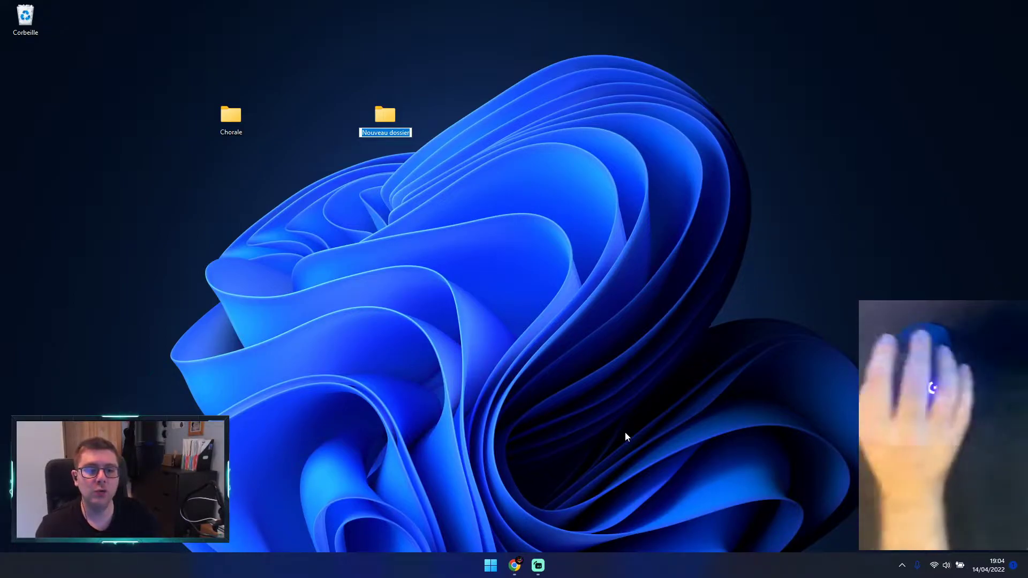
key(Return)
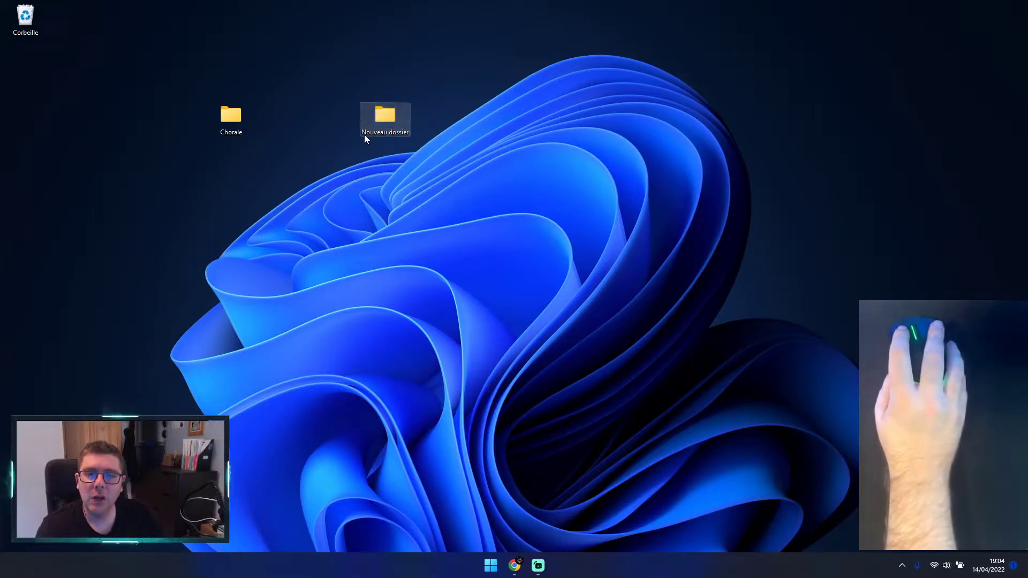
click(384, 178)
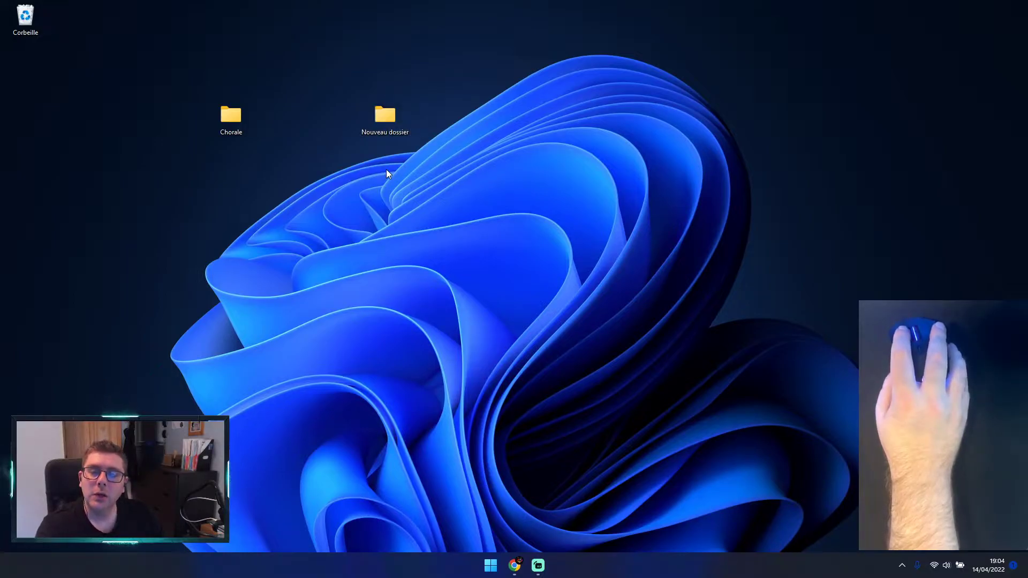
drag(391, 123, 299, 130)
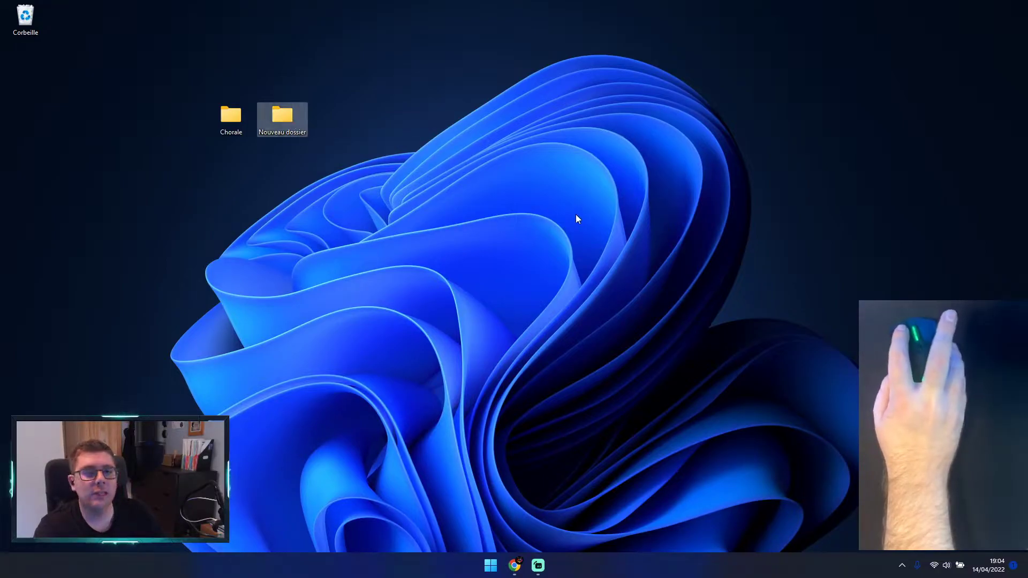
Step: Open the Nouveau dossier folder to view its contents, and close its window
double_click(278, 126)
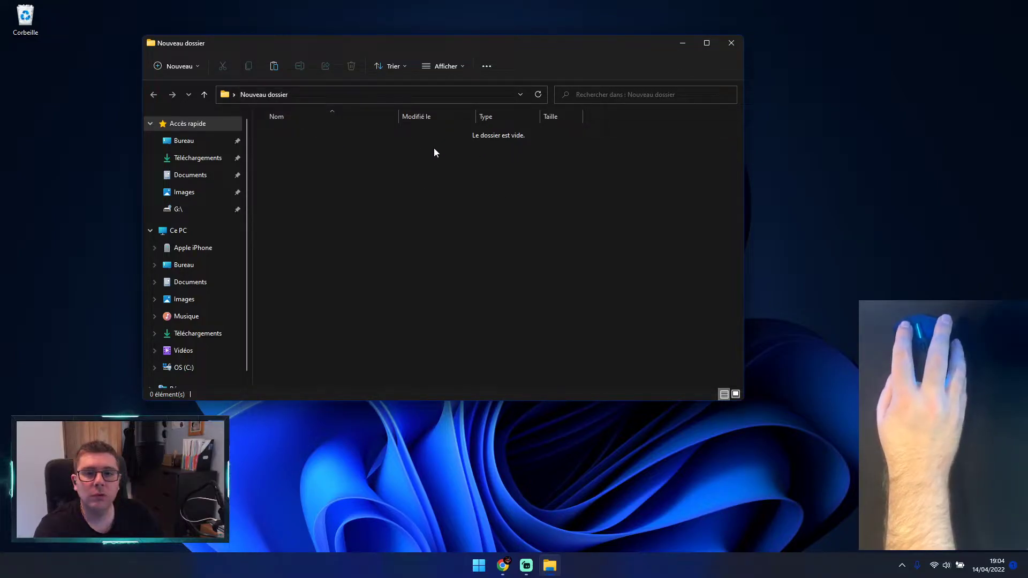
click(266, 92)
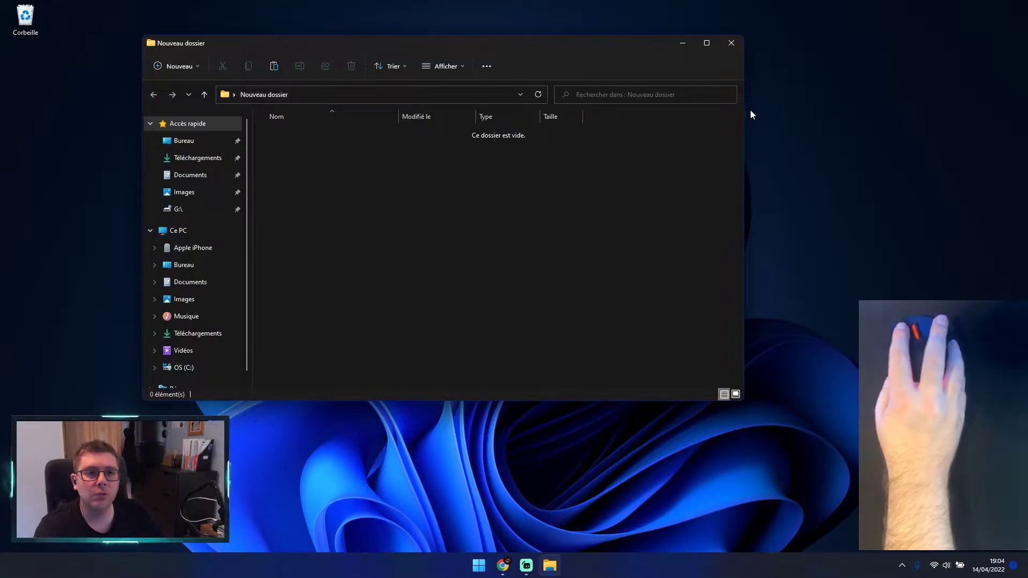
click(737, 44)
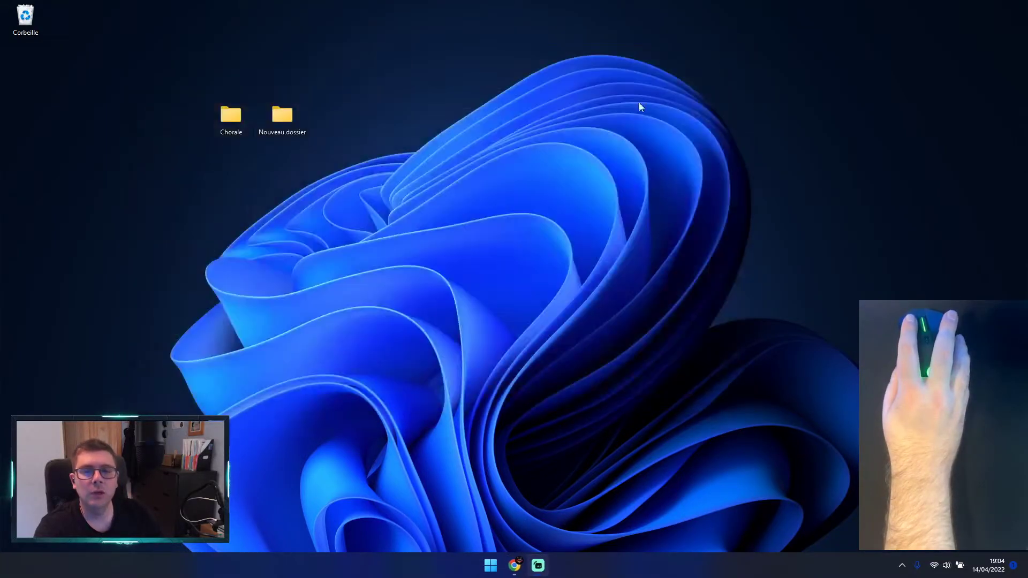
Step: Display the additional context options of the Nouveau dossier folder, and dismiss them
right_click(287, 113)
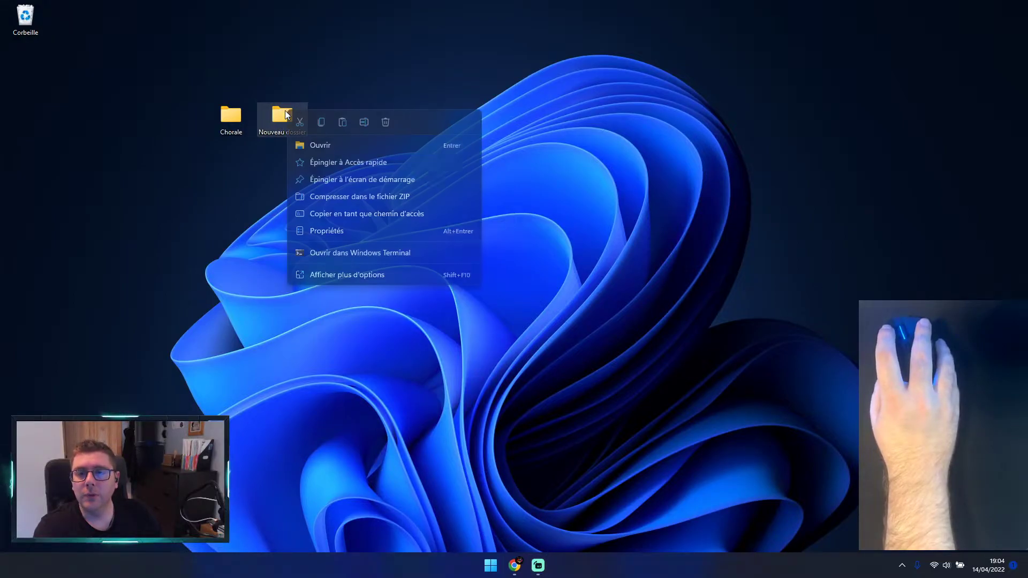
click(330, 274)
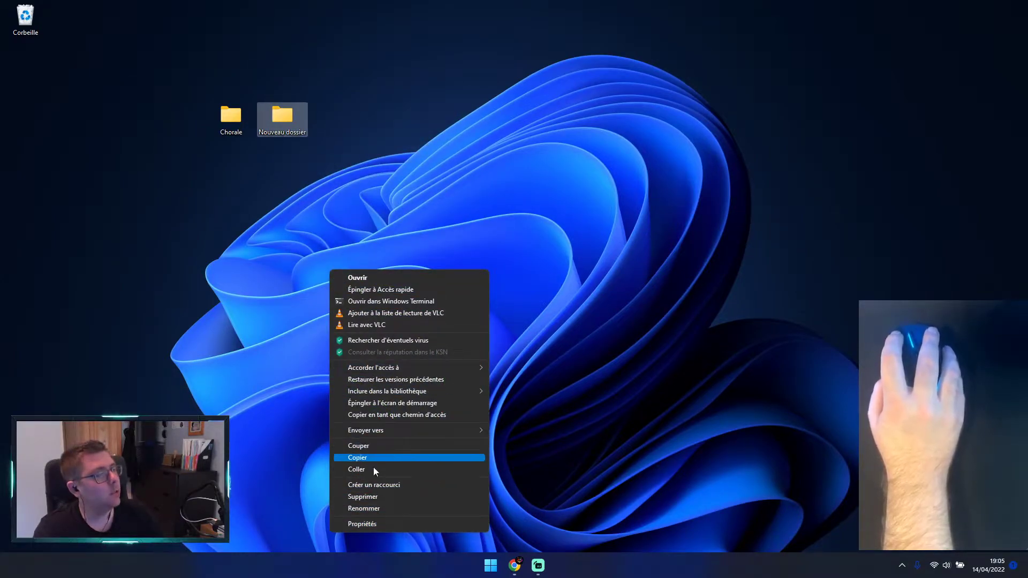
click(486, 168)
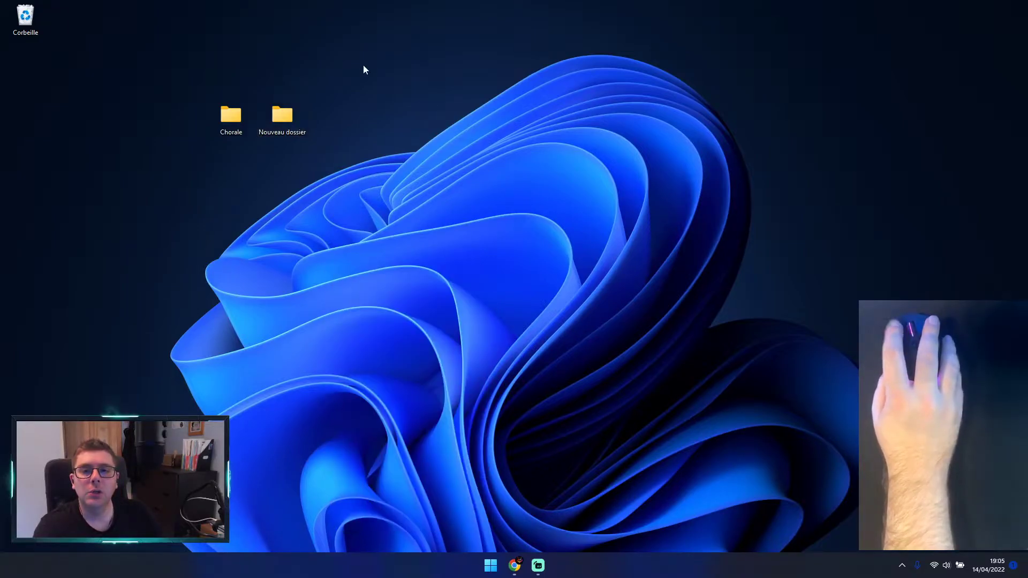
Step: Rename the Nouveau dossier folder on the desktop as Photos, using its additional context options
right_click(284, 118)
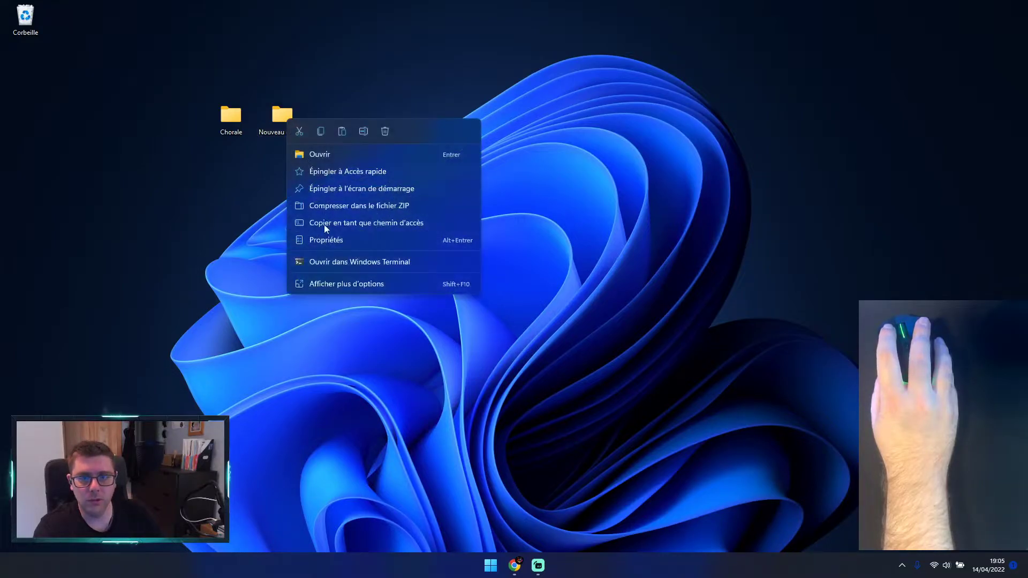
click(336, 286)
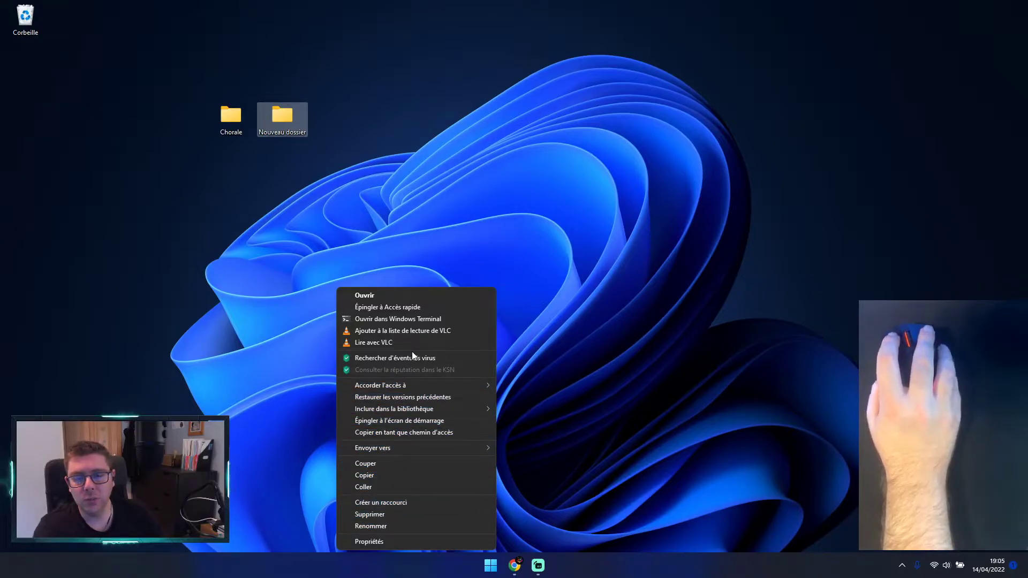
mouse_move(406, 386)
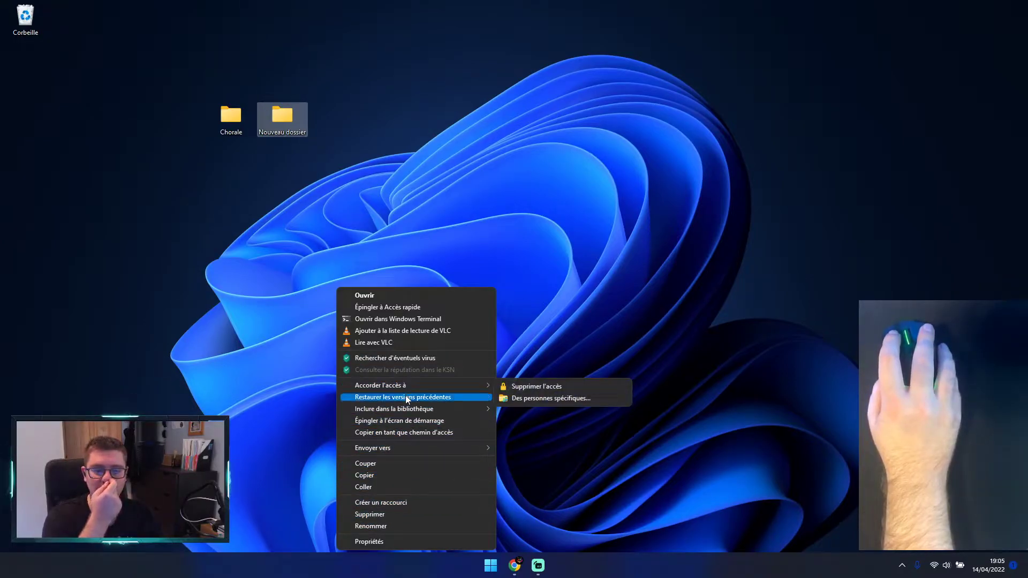
click(399, 525)
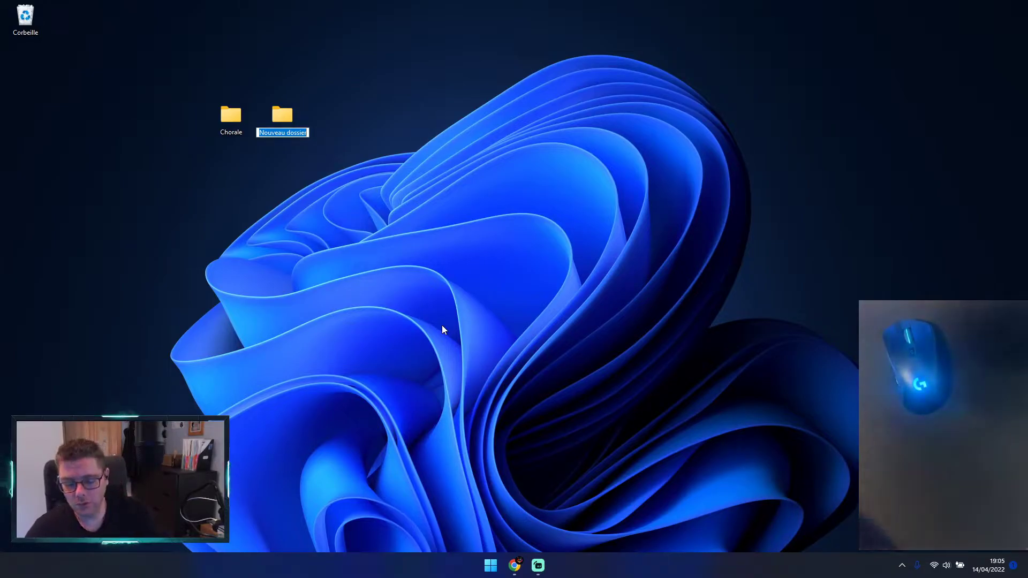
text(Photos)
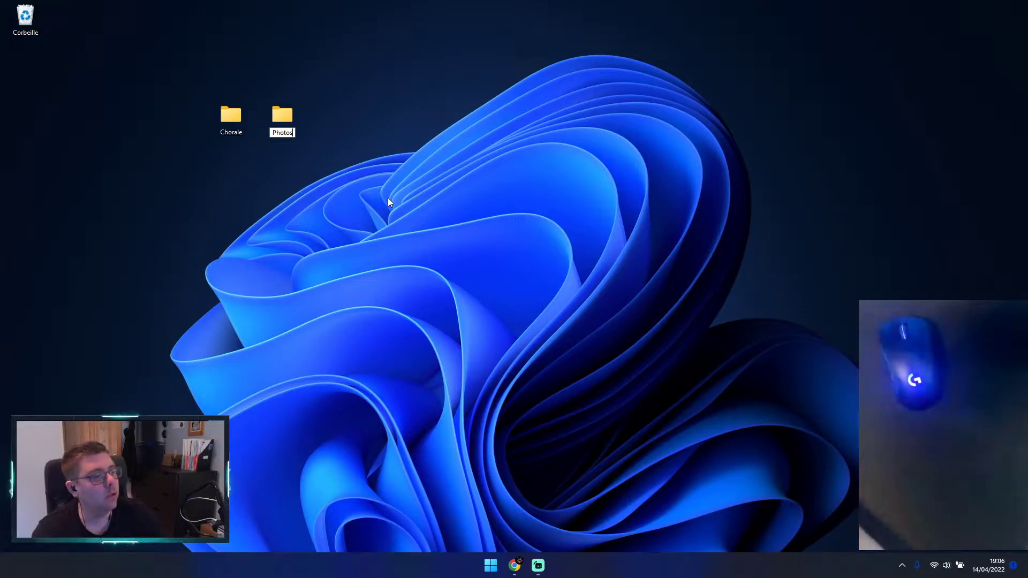
key(Return)
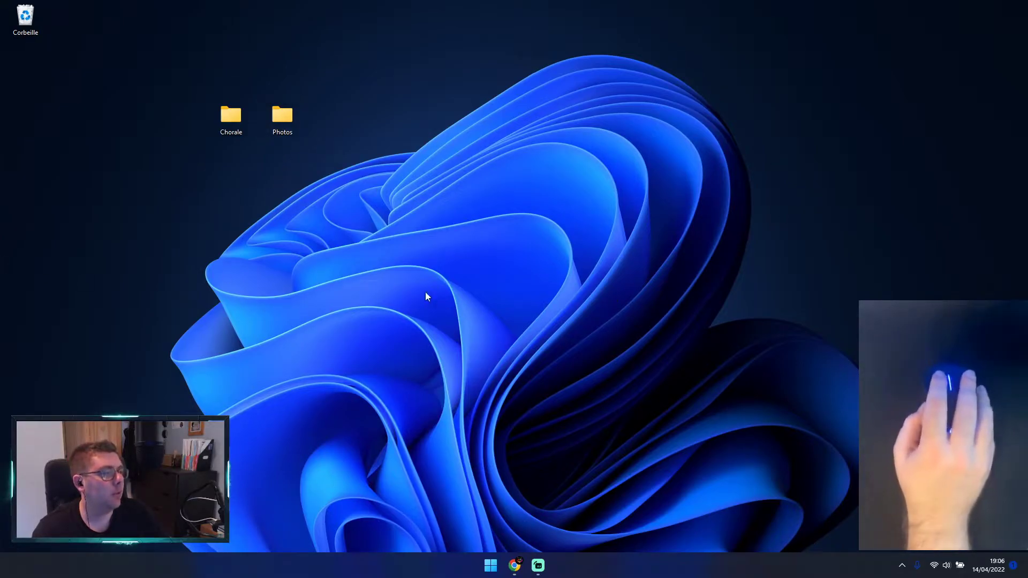
Step: Shift the Chorale and Photos folders one place to the left on the desktop, and open and close each one in turn
drag(237, 120, 185, 122)
drag(289, 129, 242, 123)
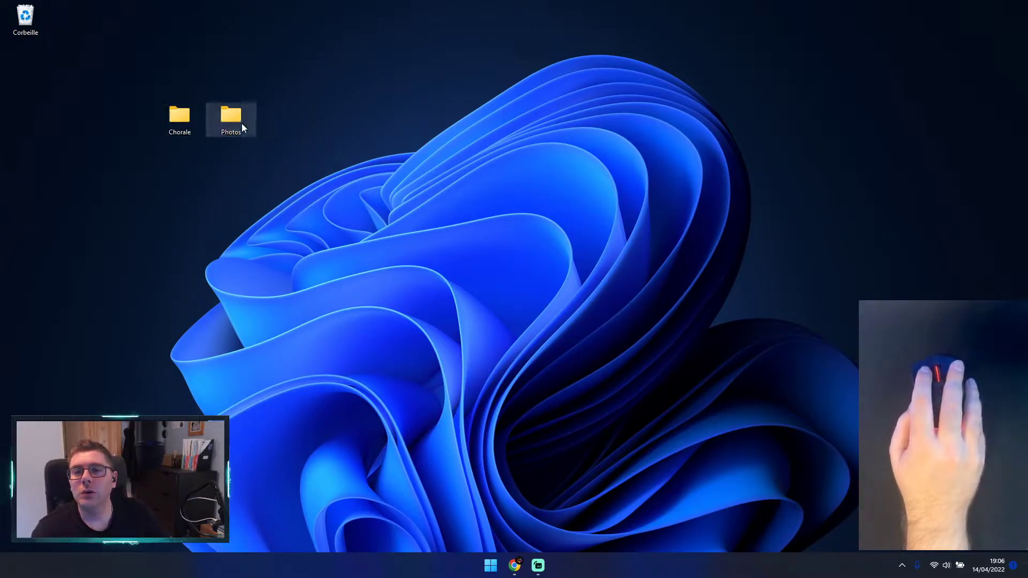
double_click(172, 123)
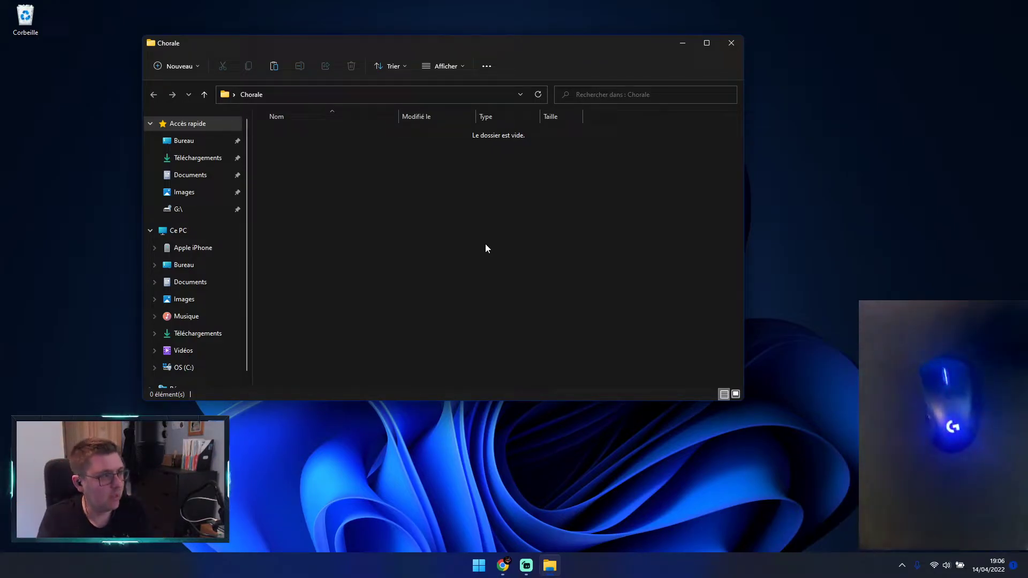
click(731, 42)
double_click(236, 110)
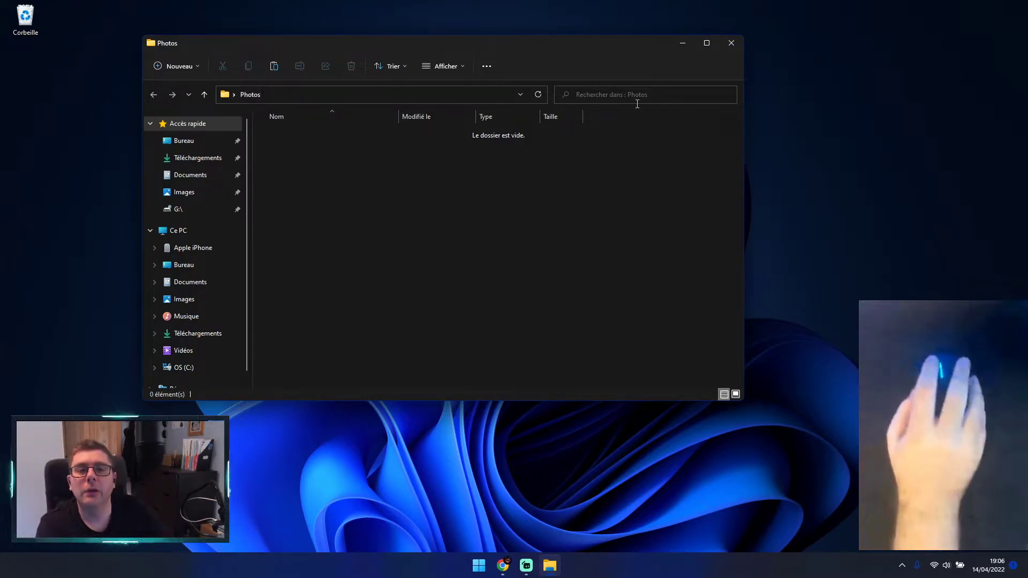
click(738, 45)
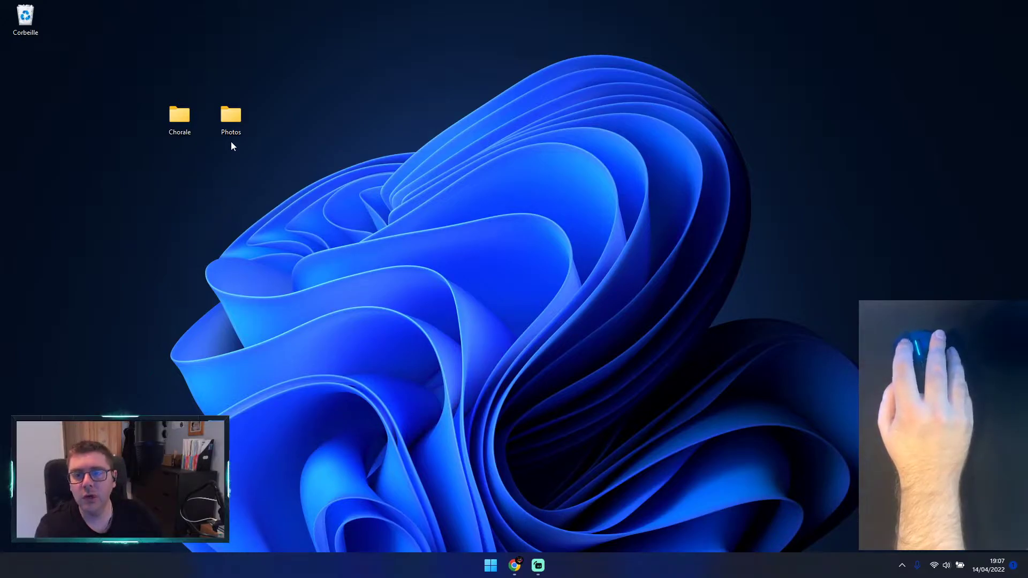
Step: Open the Photos folder, move its window clear of the desktop folders, and switch it to the Images folder of this PC
mouse_move(232, 131)
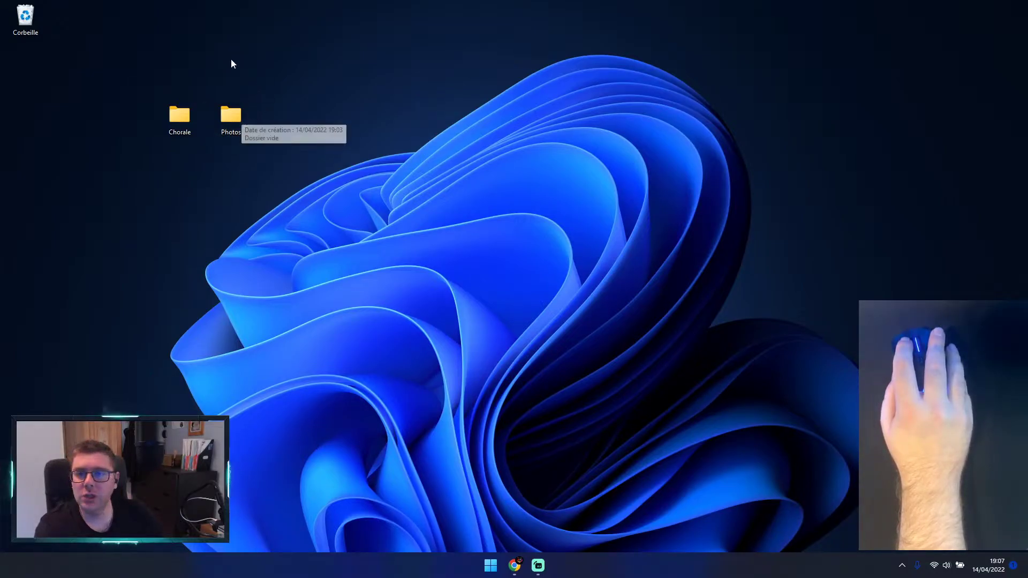
double_click(231, 117)
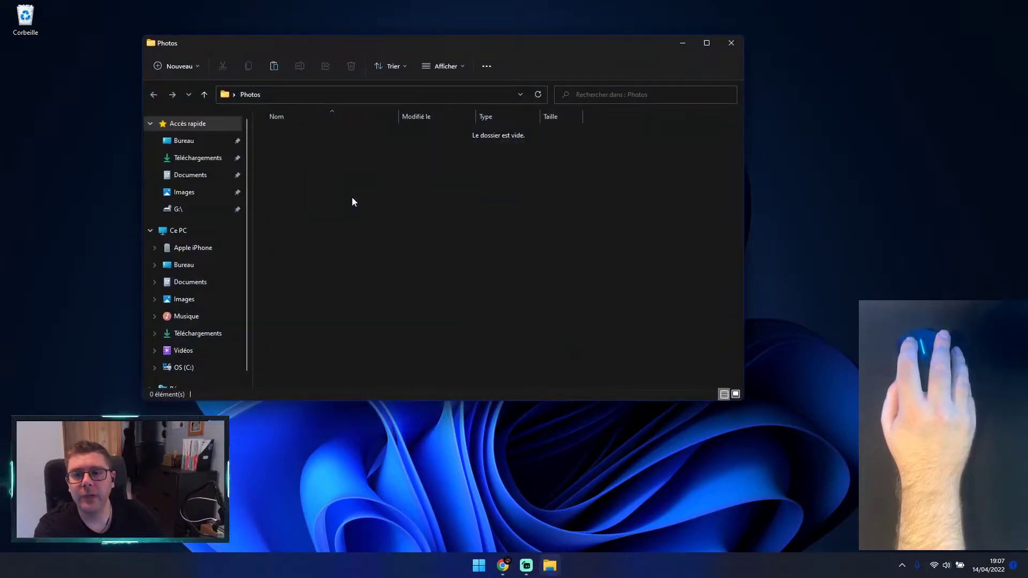
drag(353, 47, 550, 58)
click(377, 311)
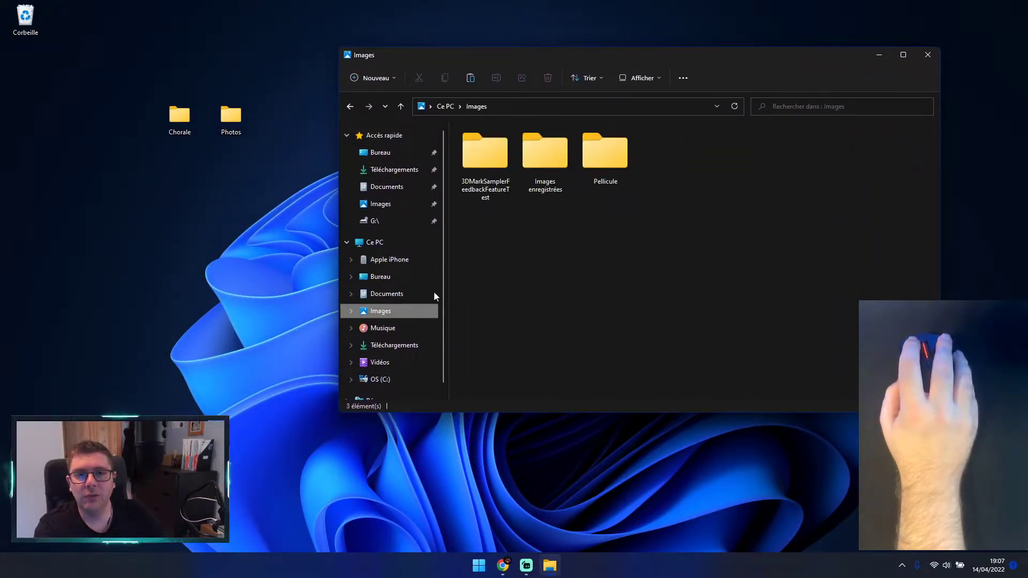
Step: Look inside the Pellicule, Images enregistrées and 3DMarkSamplerFeedbackFeatureTest subfolders, returning to Images after each
double_click(604, 157)
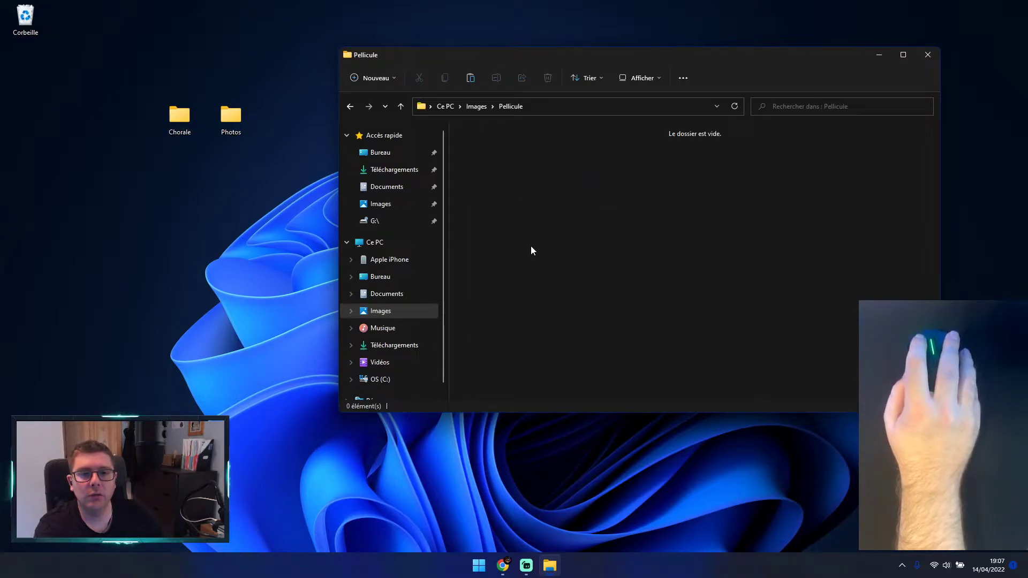
click(349, 106)
double_click(551, 168)
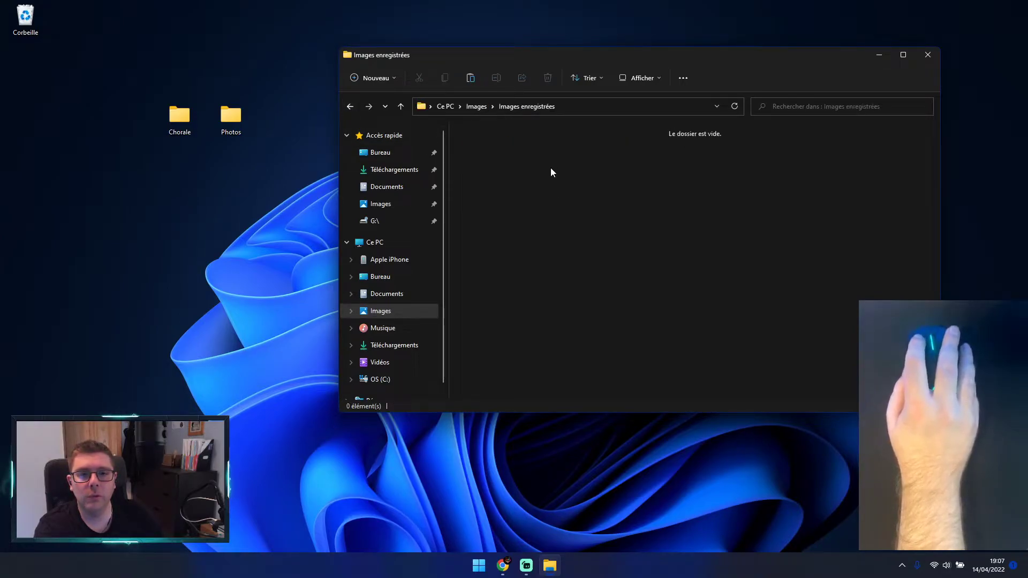
click(349, 106)
click(482, 171)
double_click(483, 160)
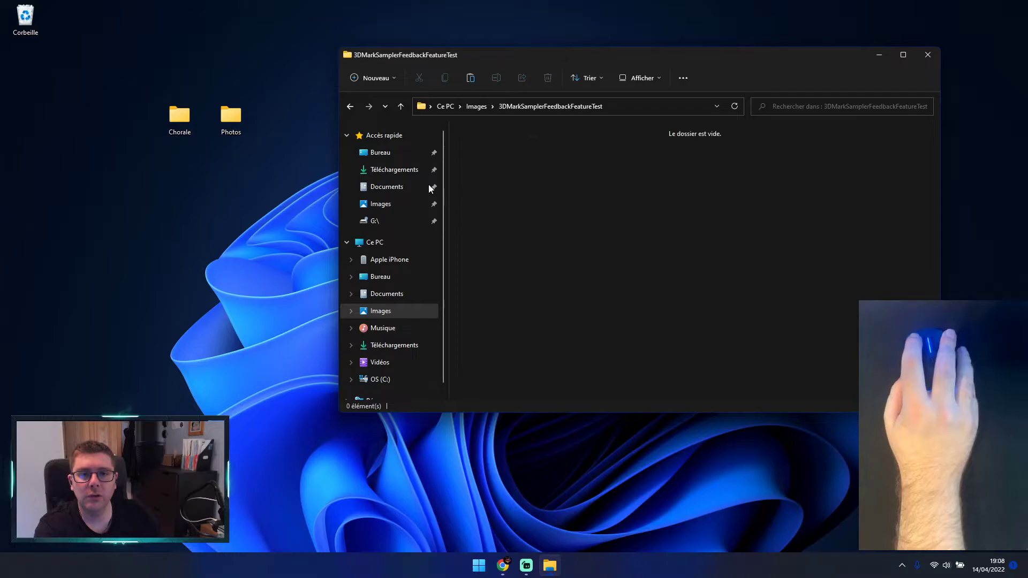
click(350, 106)
Step: Switch to Chrome, search Google for "image logo", and show the image results
click(516, 573)
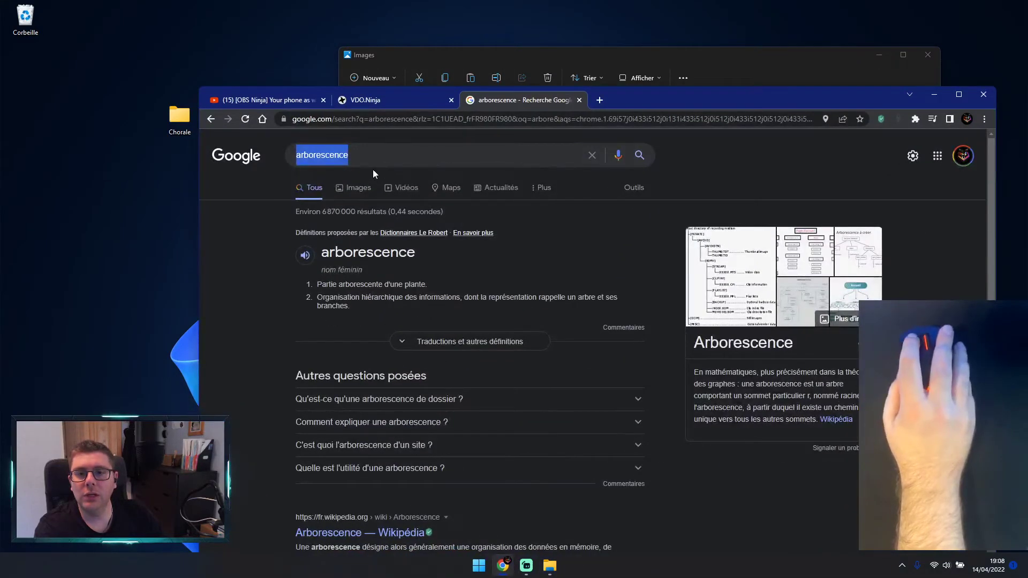
text(image logo)
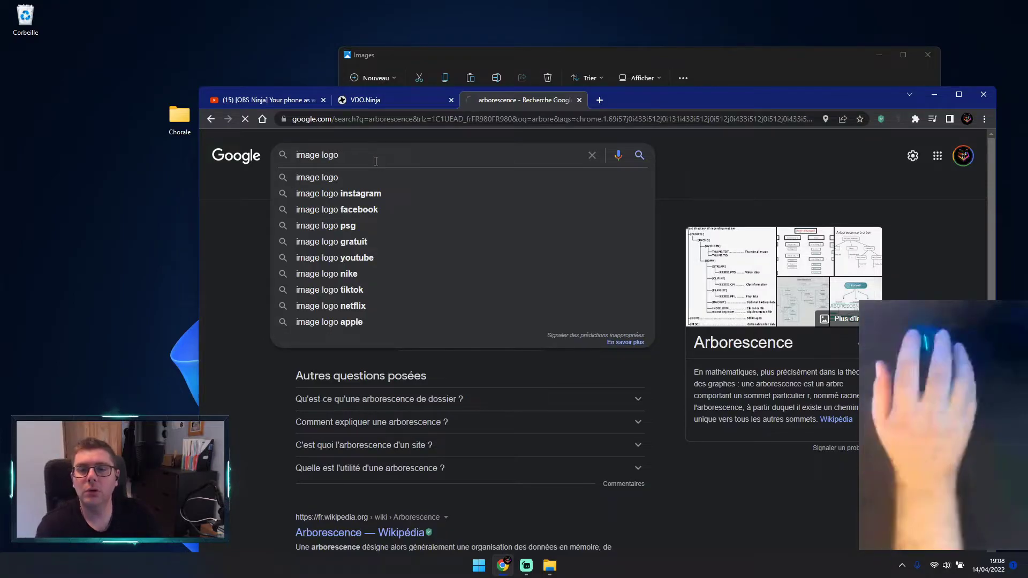
key(Return)
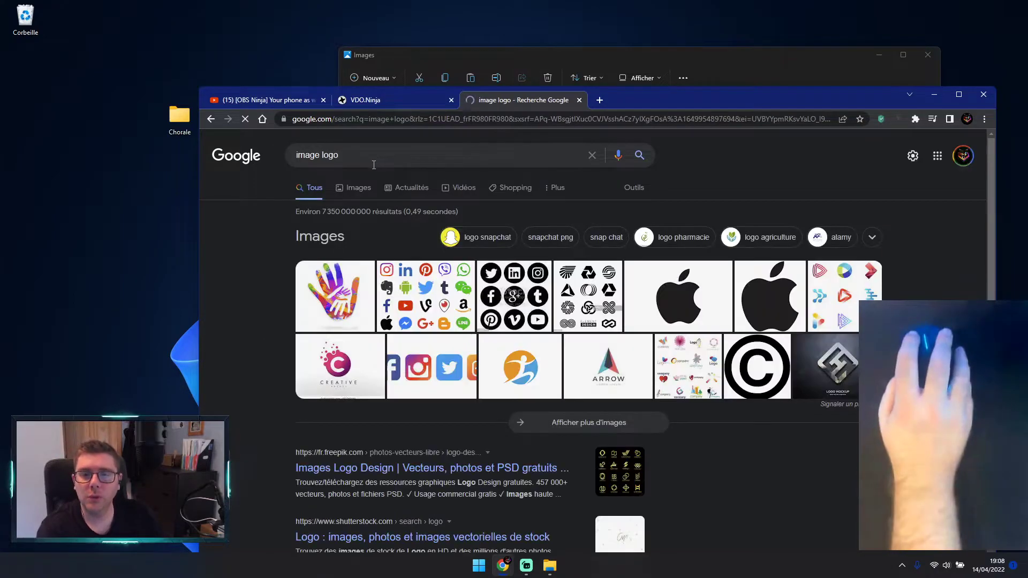
click(357, 188)
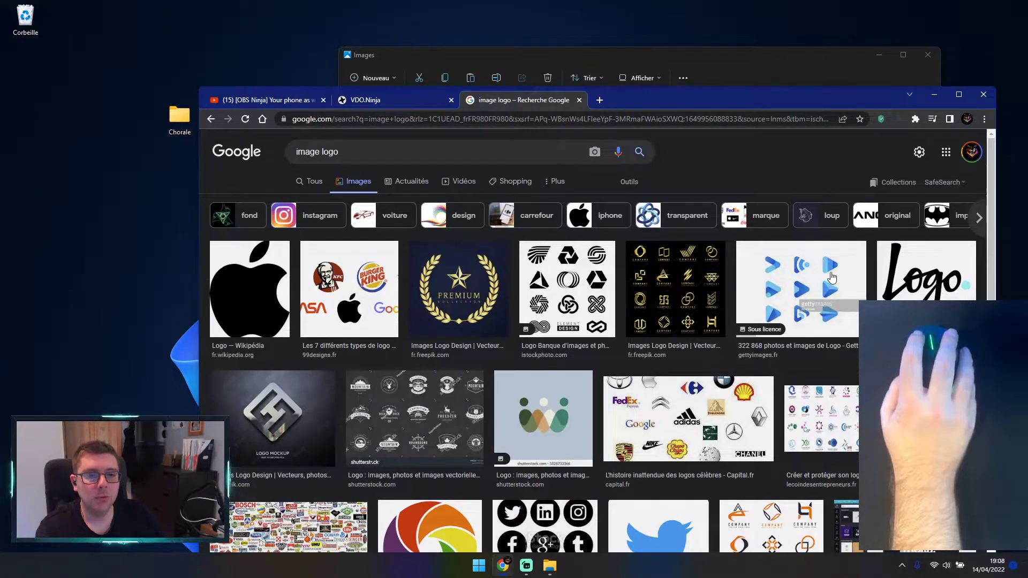
Step: Save the blue Twitter bird image to the desktop as twitter-logo-a.webp, and close the browser and Images windows
scroll(321, 388, down, 1)
scroll(321, 388, down, 3)
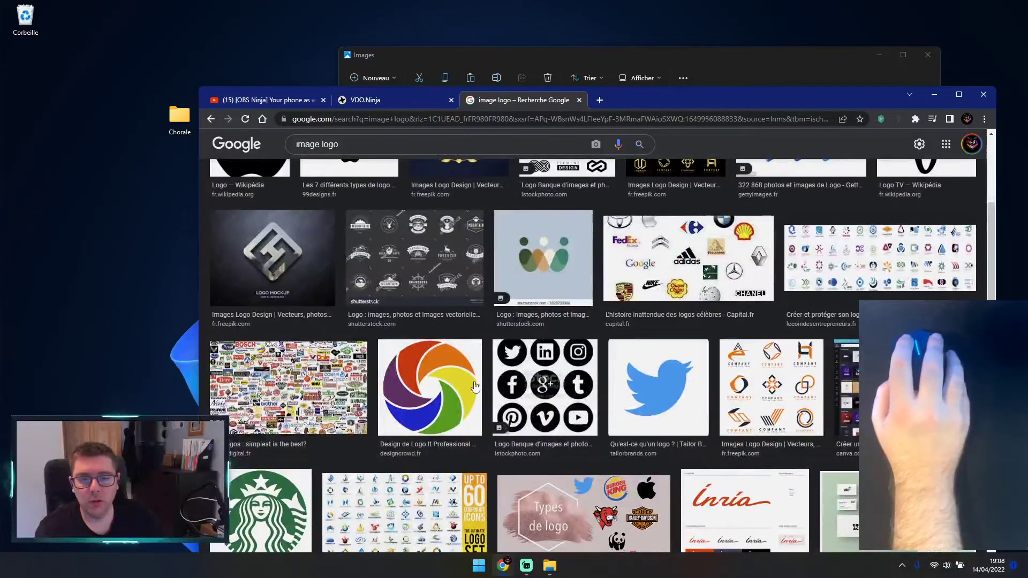
click(664, 383)
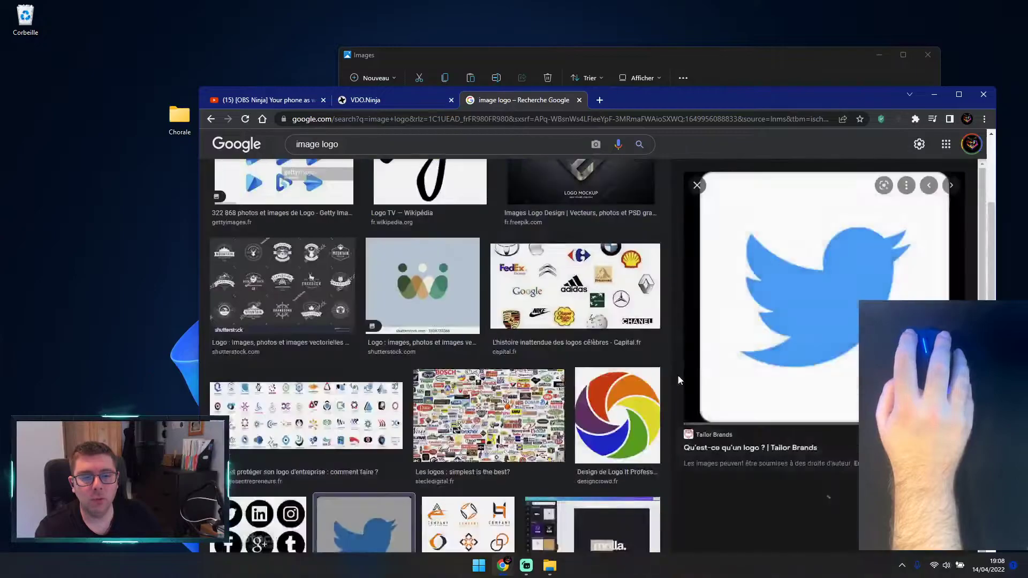
right_click(824, 279)
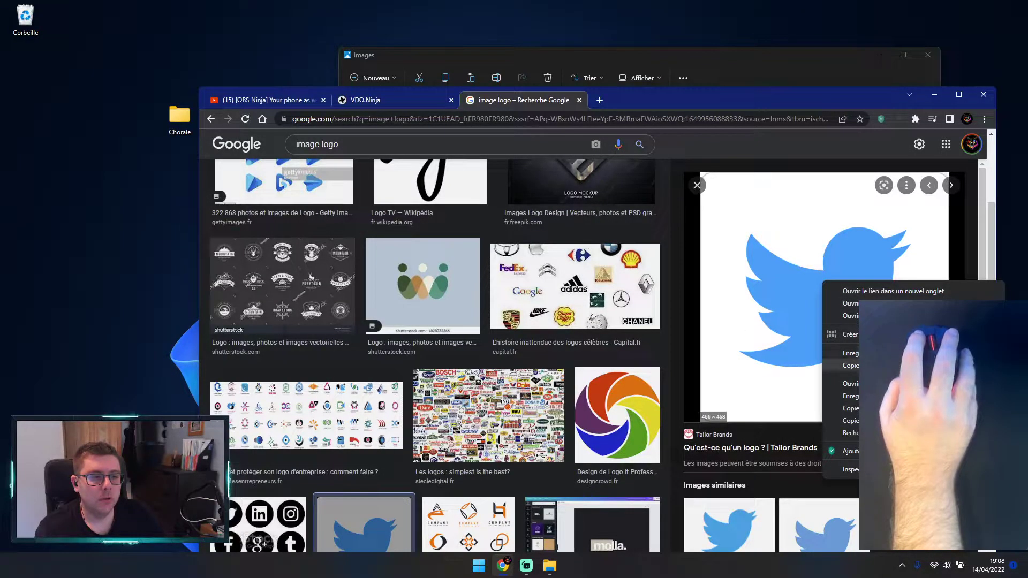
click(865, 397)
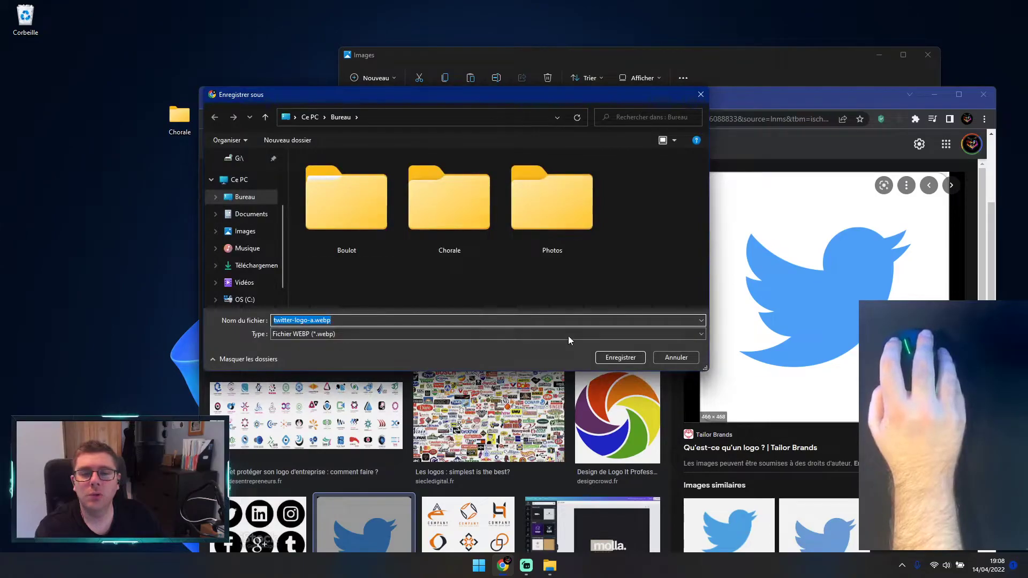
click(615, 358)
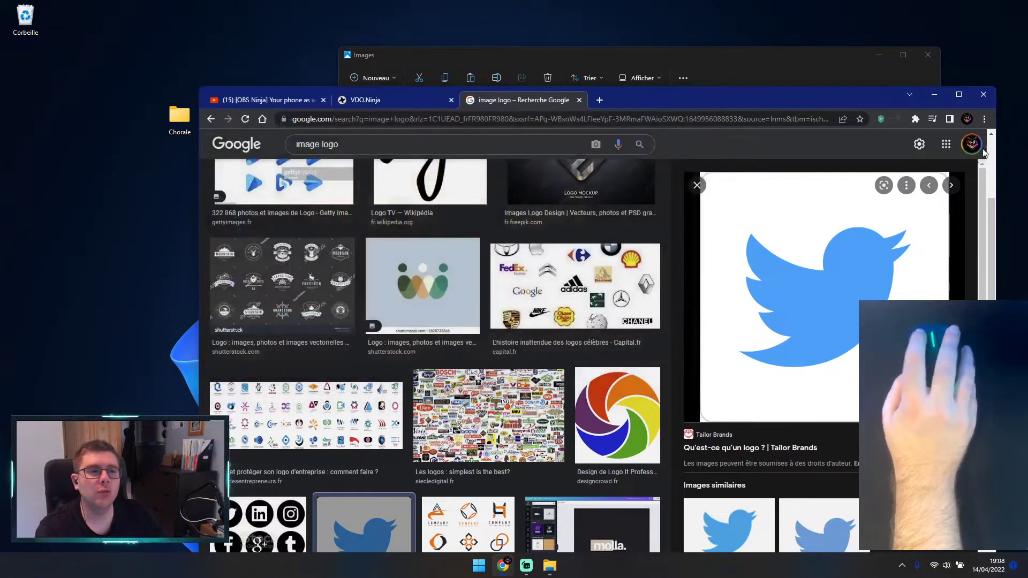
click(982, 95)
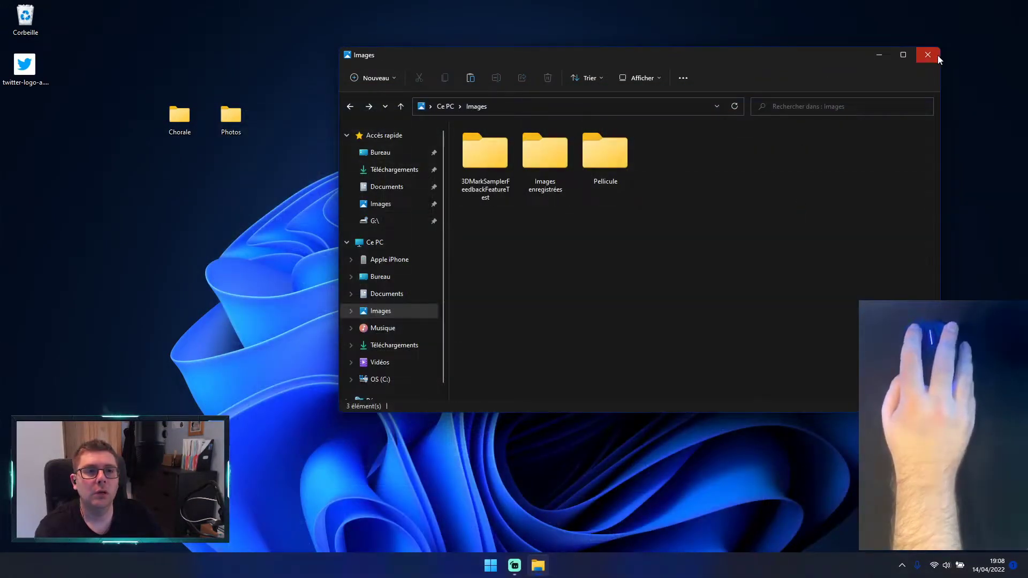
click(928, 55)
Step: Create a new folder near the Recycle Bin on the desktop and name it à ranger
right_click(117, 23)
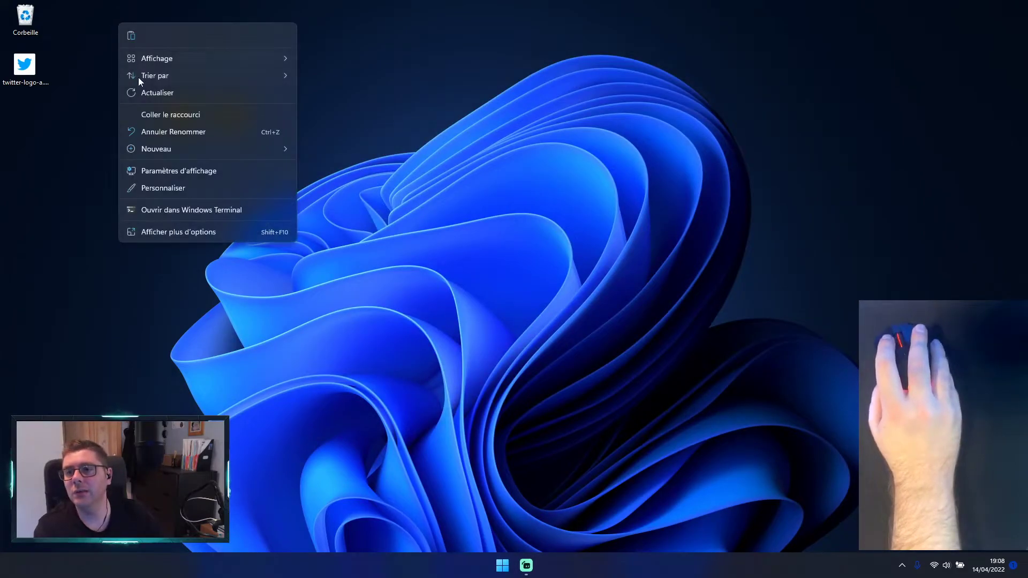
mouse_move(153, 149)
click(314, 149)
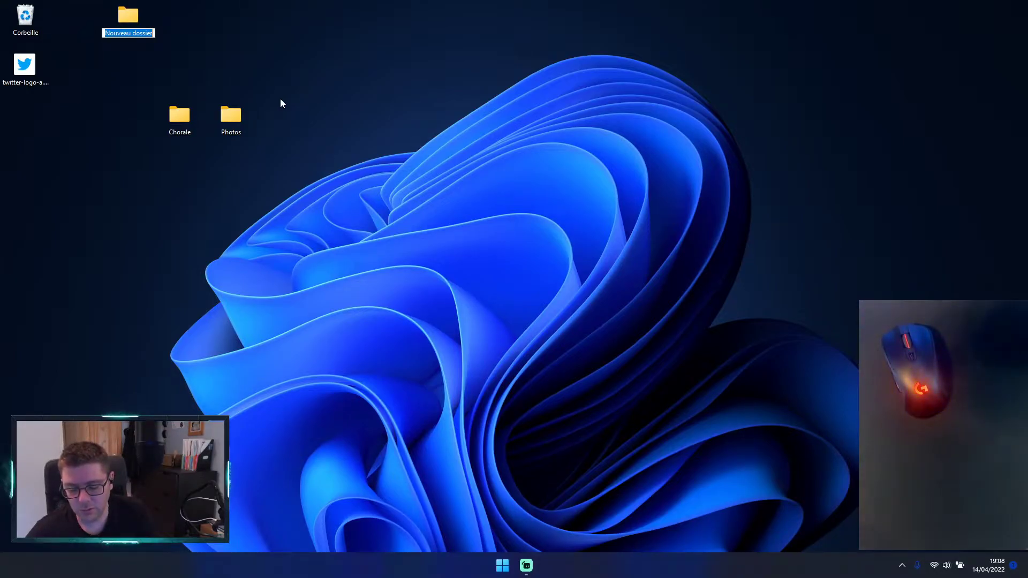
text(ima)
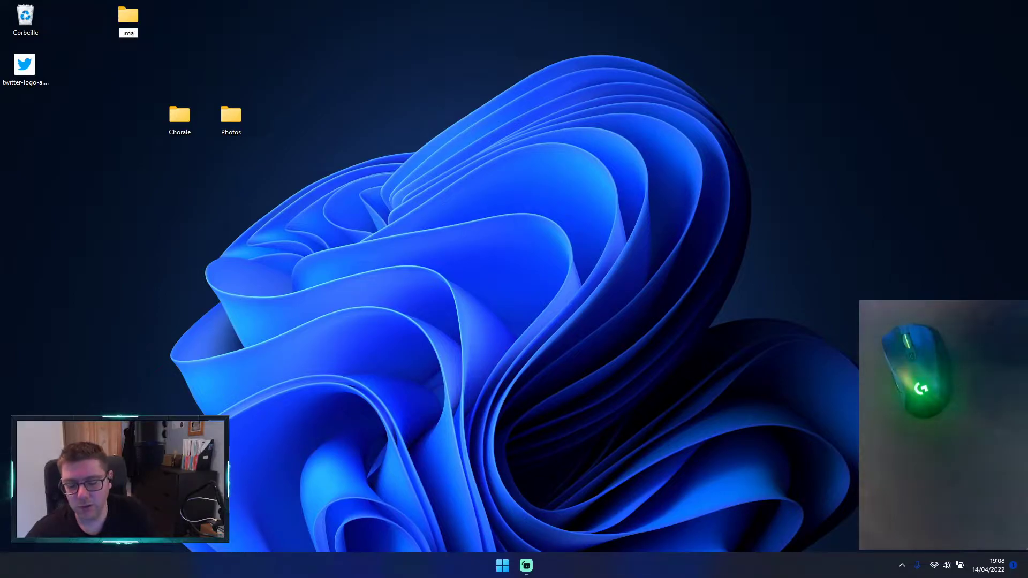
key(BackSpace)
key(BackSpace)
key(BackSpace)
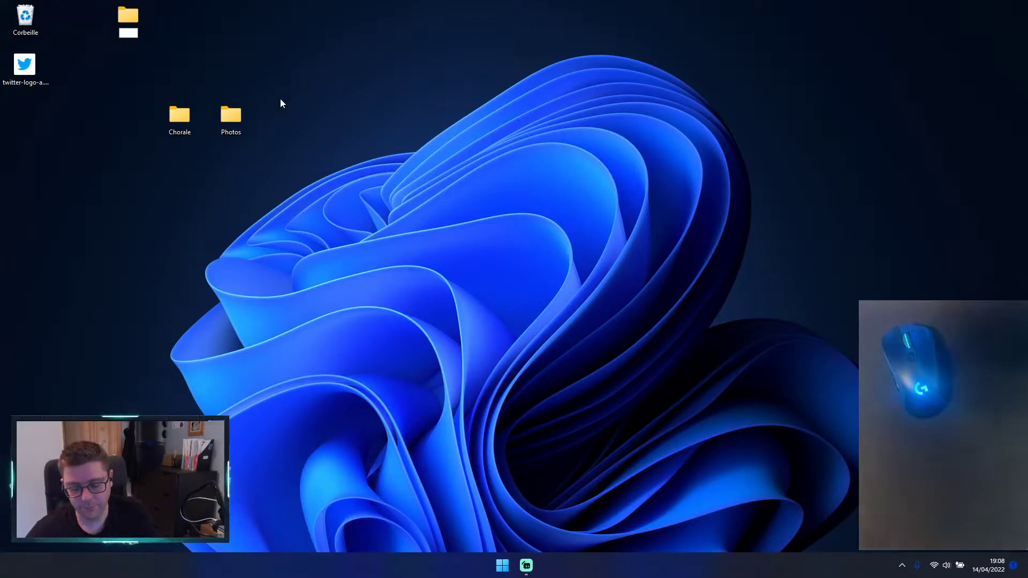
text(a ranger)
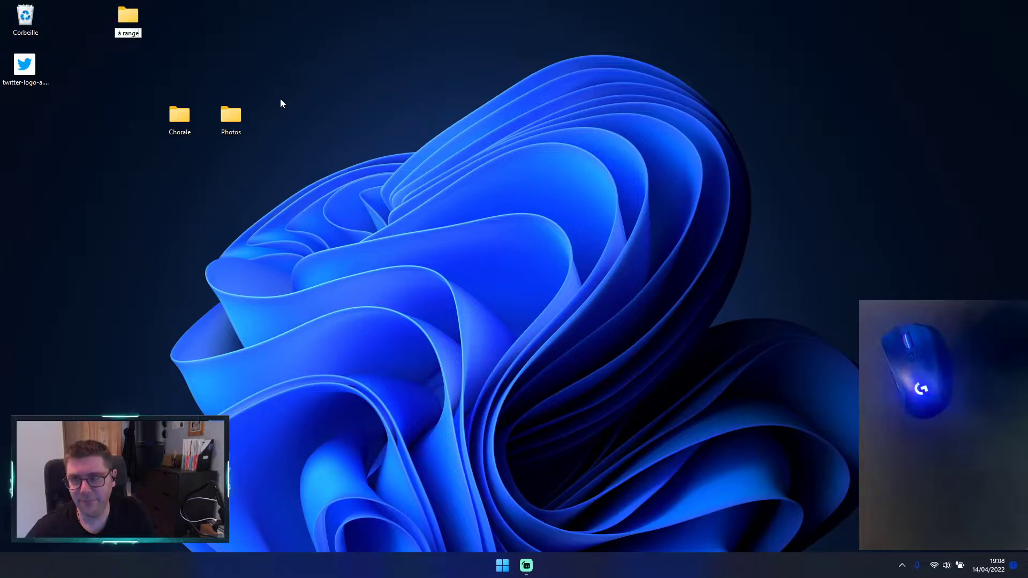
key(Return)
Step: Move the twitter-logo-a image from the desktop into the à ranger folder, and select it in the opened folder
drag(23, 73, 127, 19)
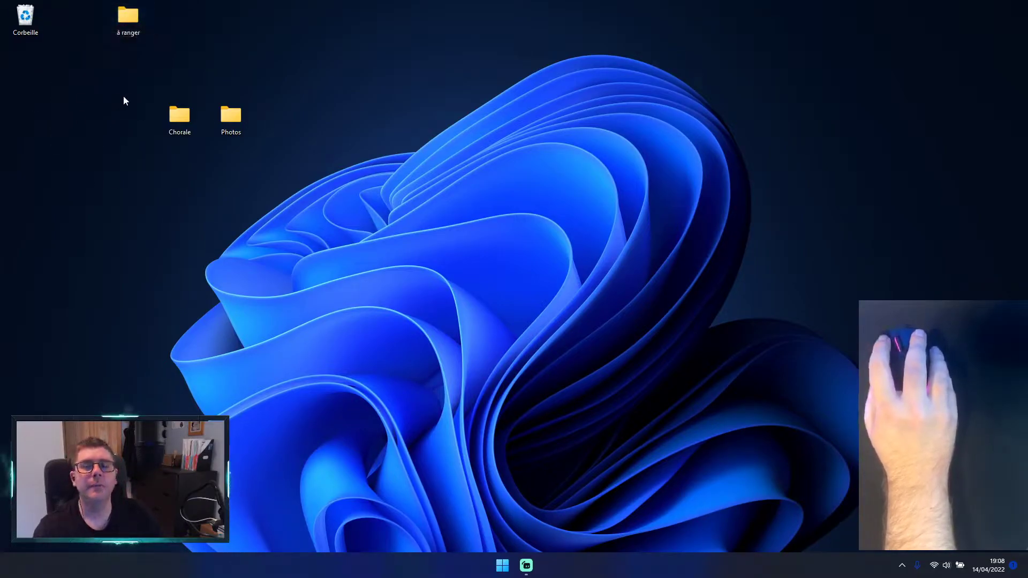
double_click(127, 17)
click(494, 173)
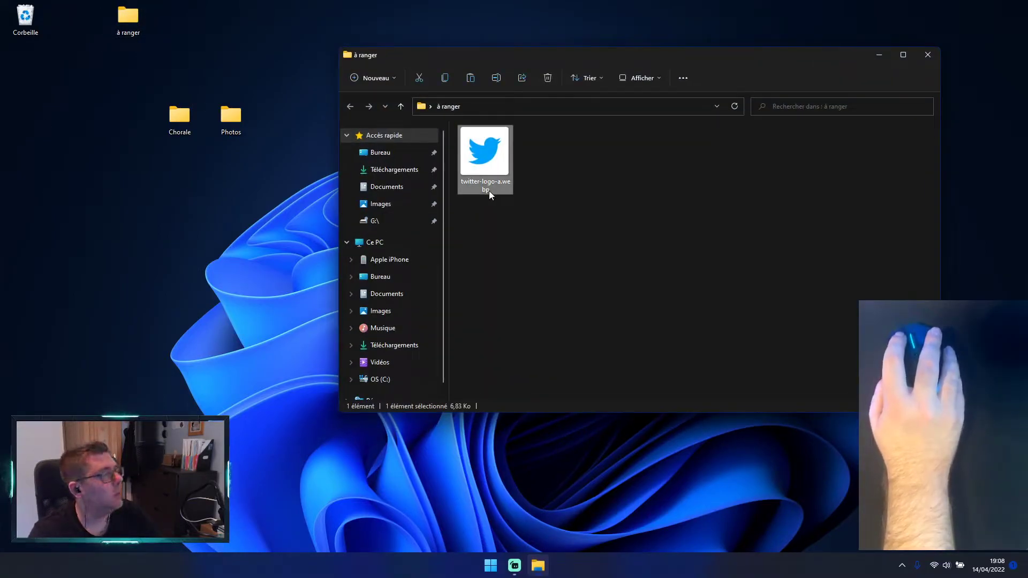
click(580, 278)
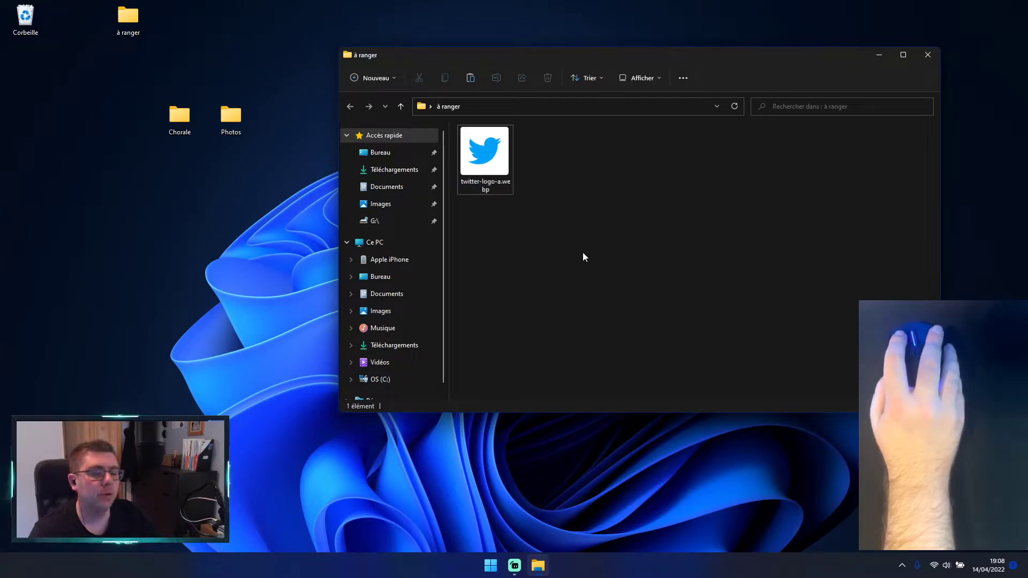
click(501, 159)
click(612, 169)
click(497, 152)
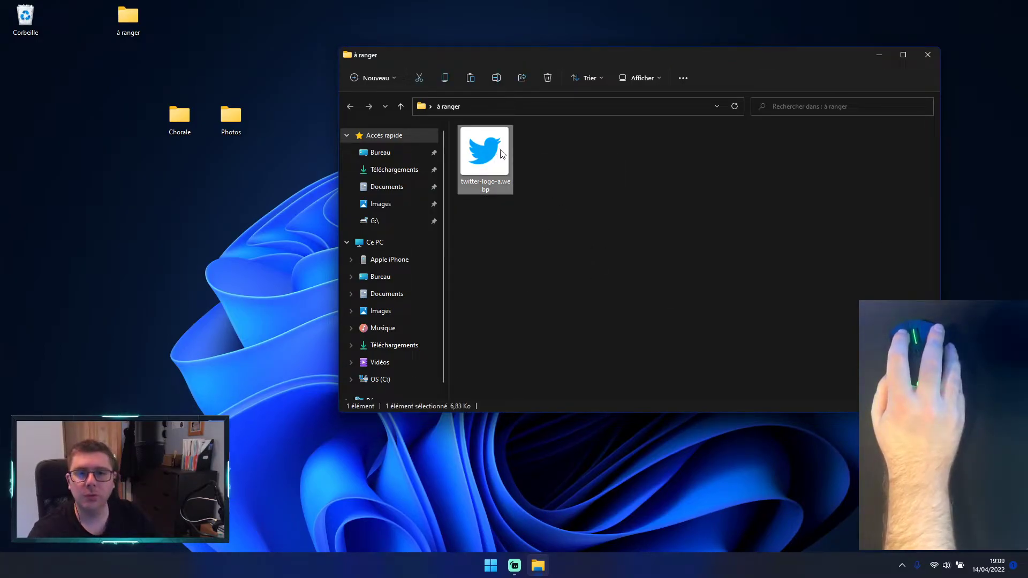
Step: Deselect the Twitter image and close the à ranger folder window
click(688, 174)
click(928, 54)
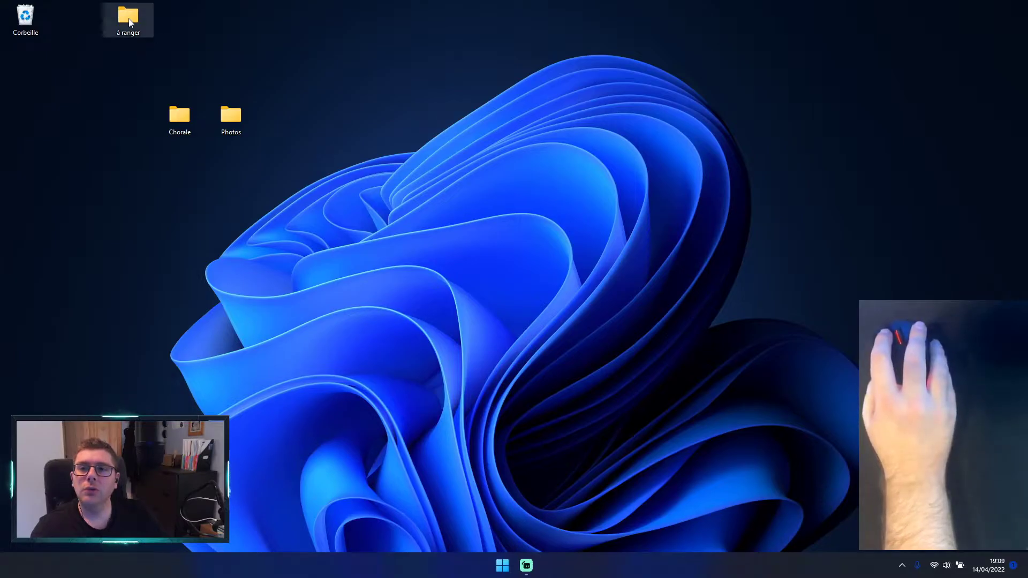
mouse_move(135, 21)
mouse_down()
mouse_move(218, 110)
mouse_move(143, 24)
mouse_up()
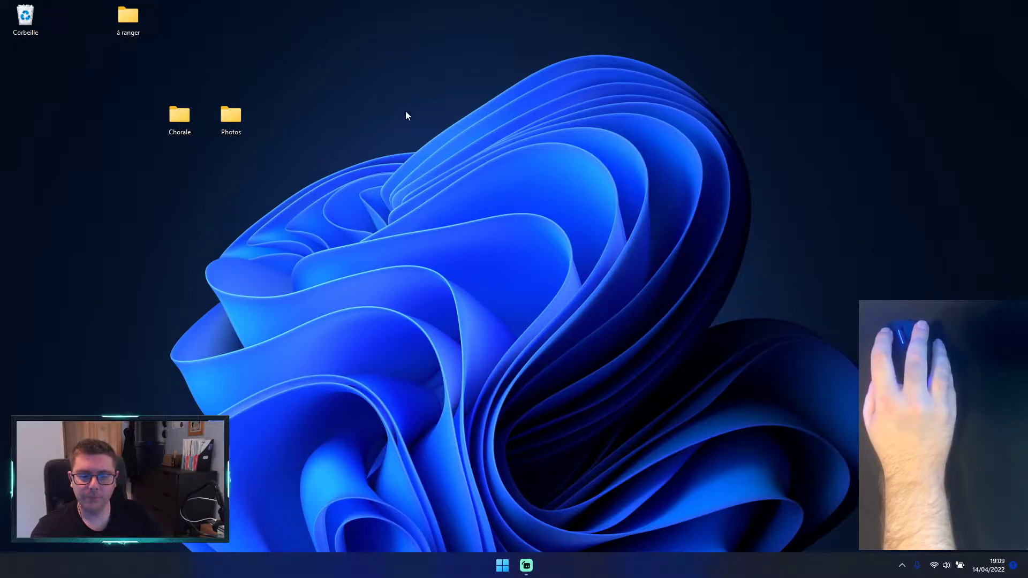
Step: Open File Explorer to view its Quick access page, and close the window
click(502, 565)
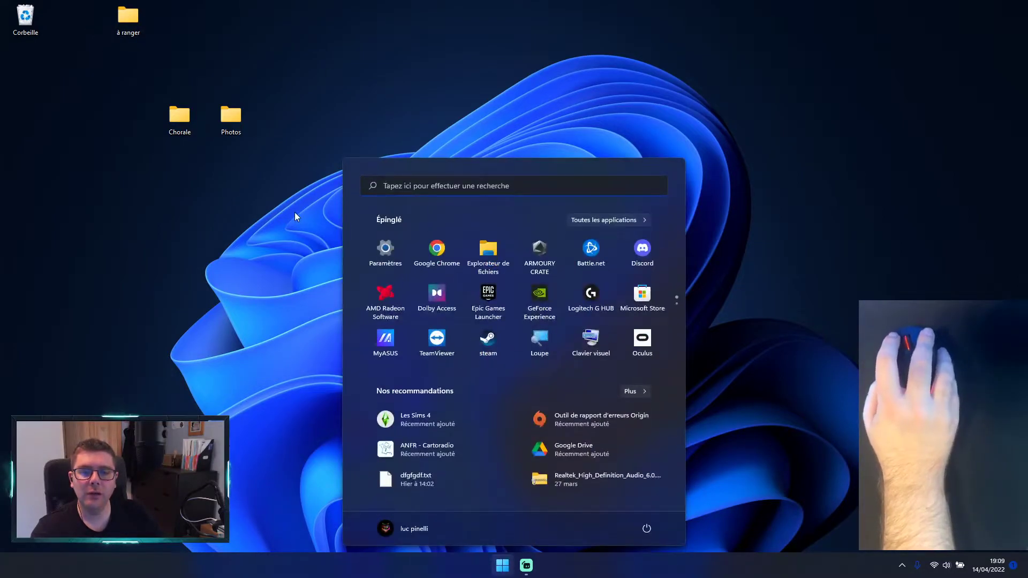
click(488, 255)
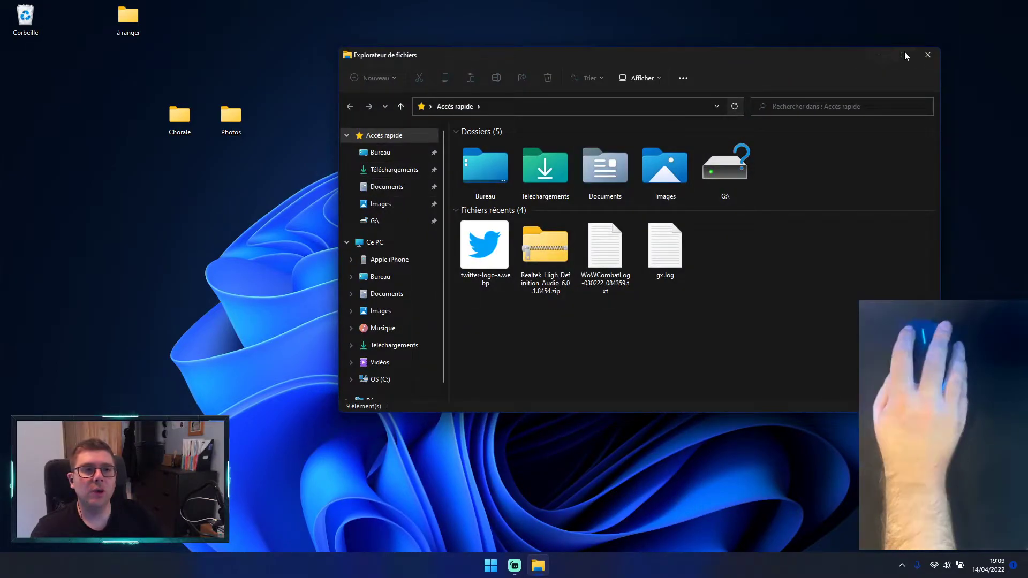
click(926, 54)
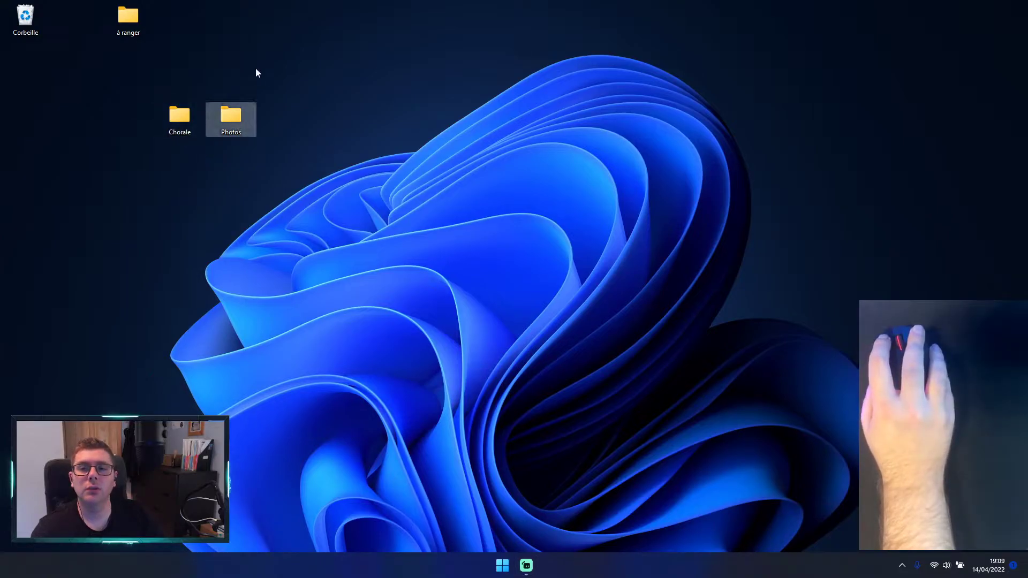
Step: Open the desktop's Photos folder, switch to the Images folder under Ce PC, and close the window
double_click(237, 125)
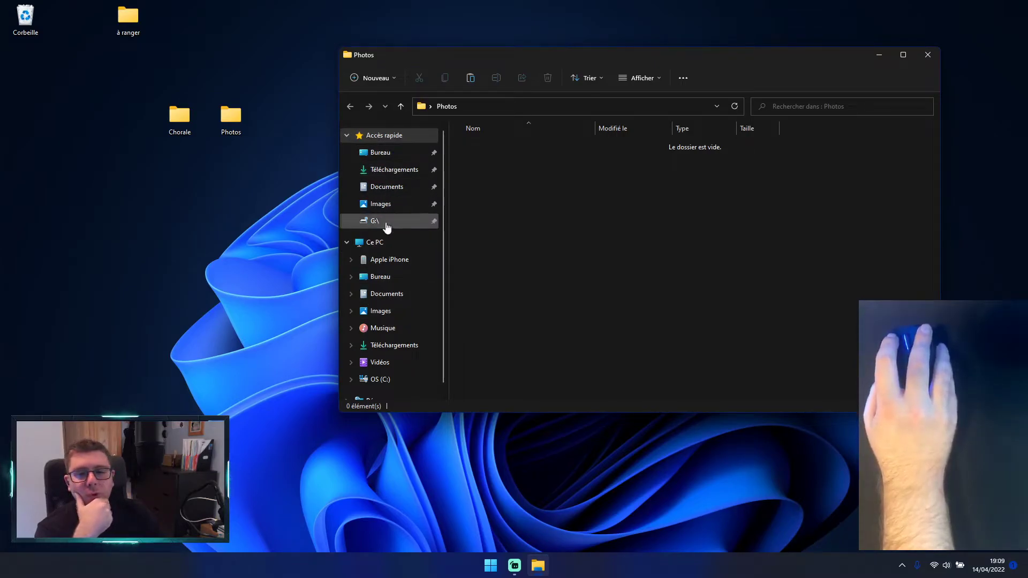
click(384, 311)
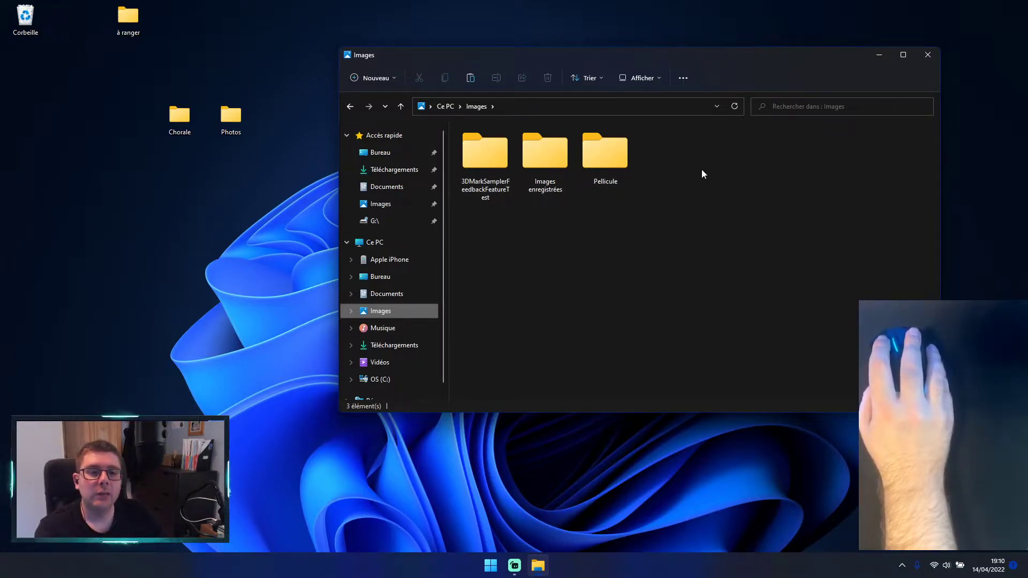
drag(738, 59, 614, 76)
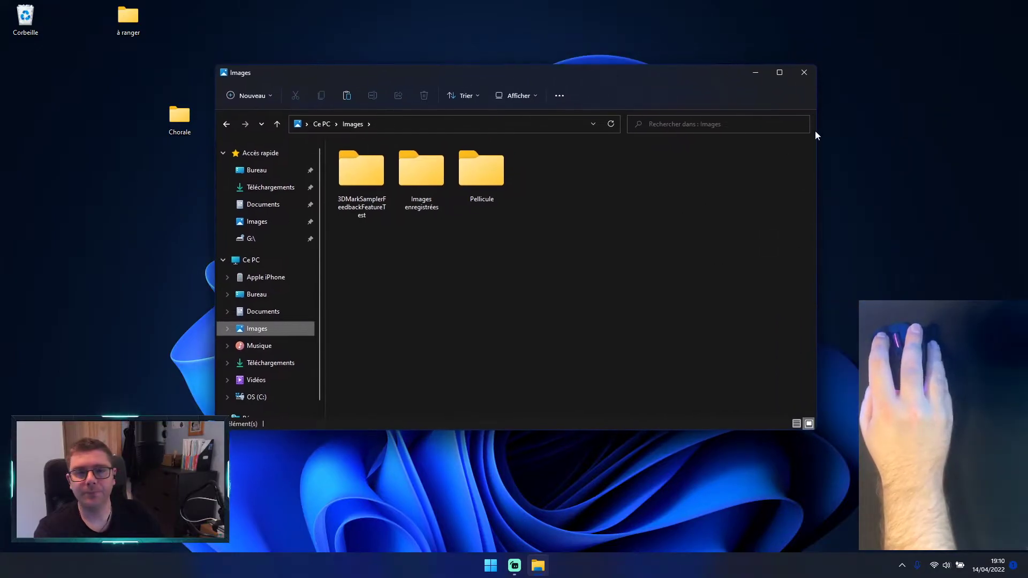
click(809, 74)
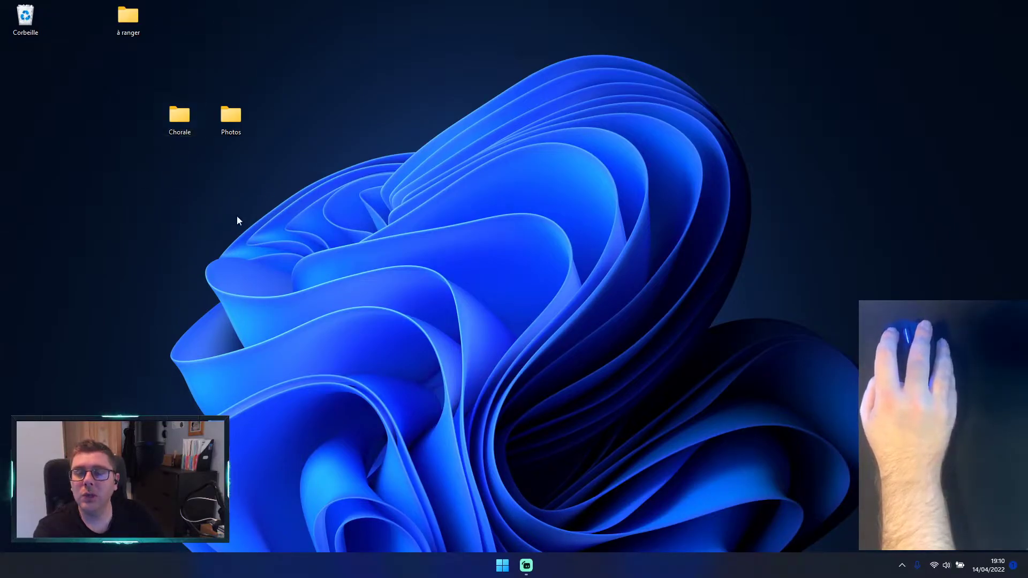
Step: Open the Photos folder from the desktop, reposition its window slightly, and close it
double_click(236, 134)
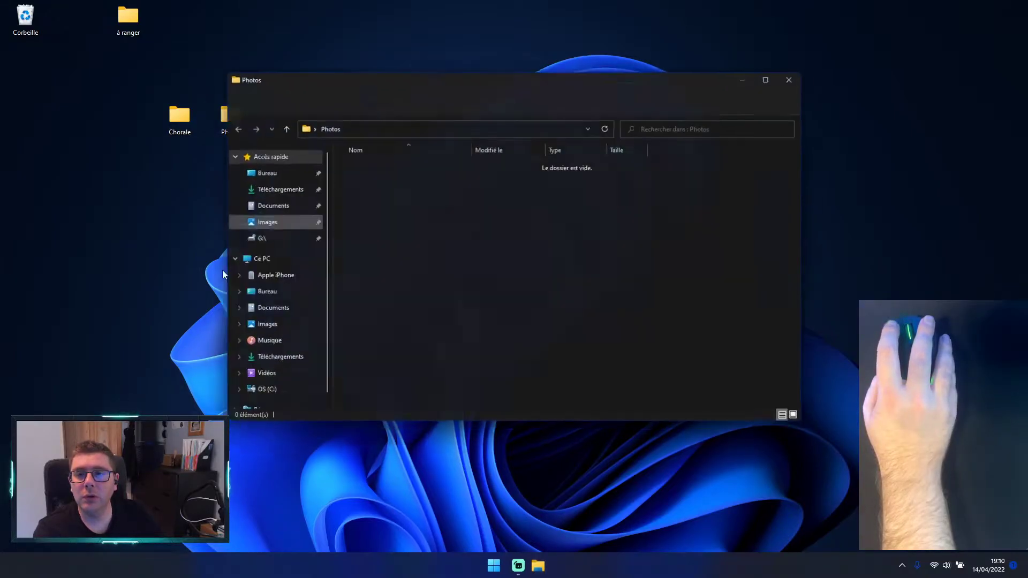
drag(397, 72, 453, 83)
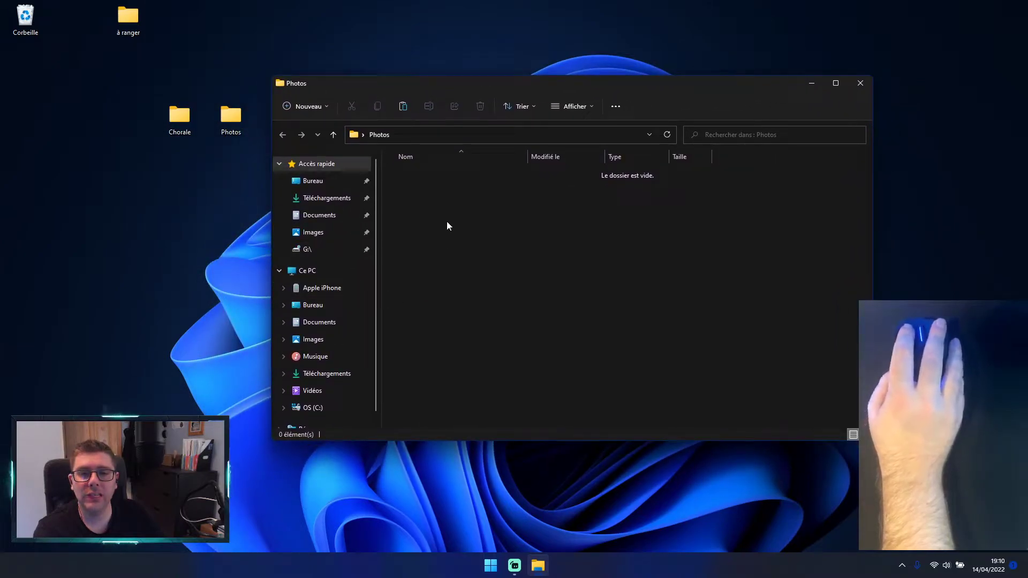
click(855, 86)
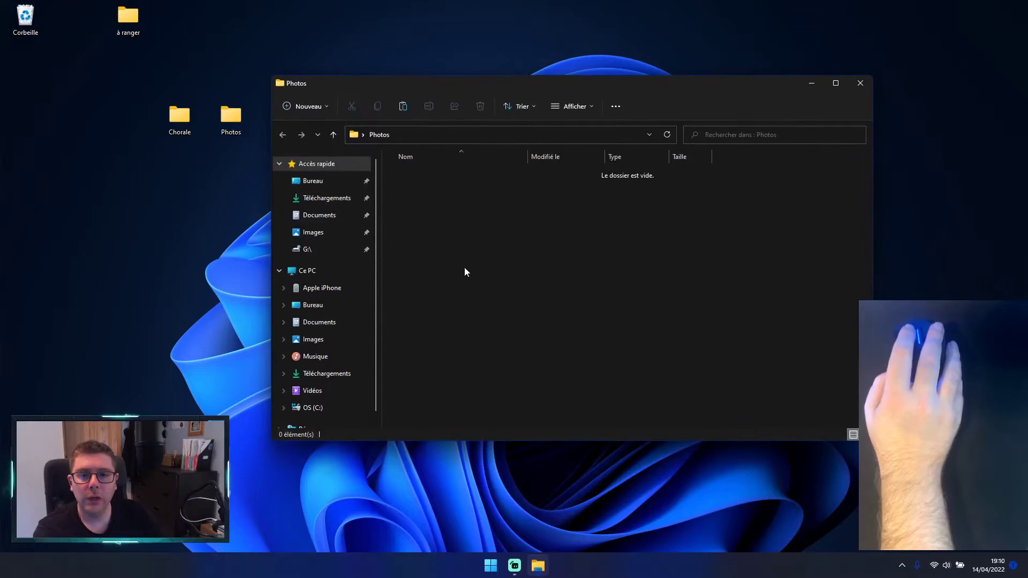
Step: Create a subfolder inside the desktop's Photos folder and name it 14042022 super soirée chorale
right_click(466, 270)
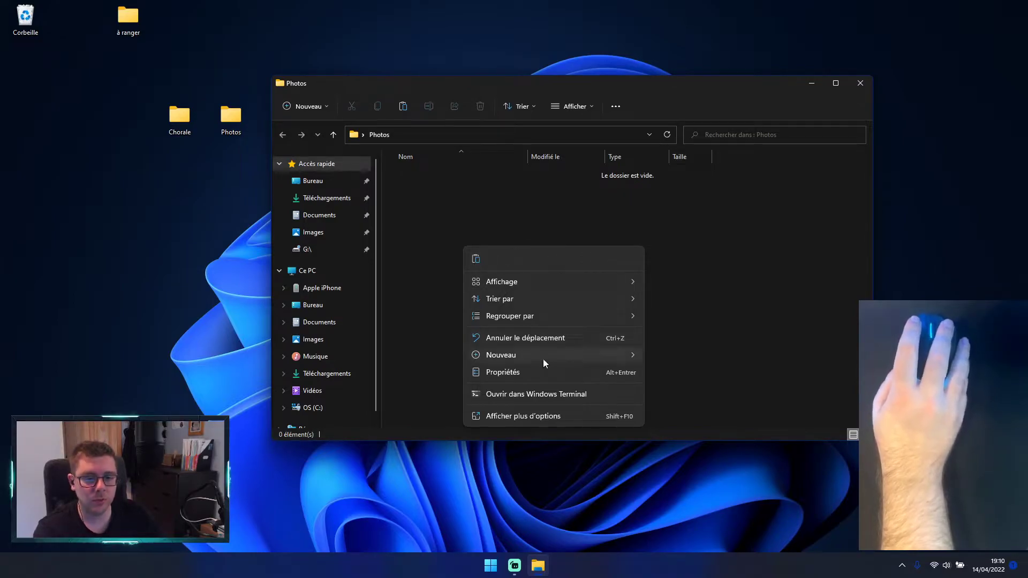
mouse_move(541, 358)
click(654, 358)
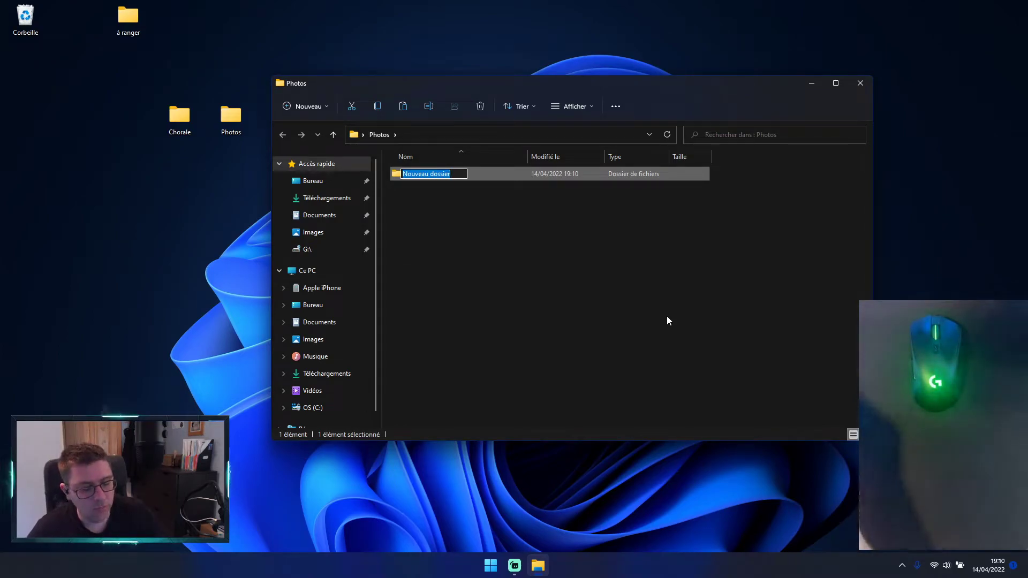
text(14)
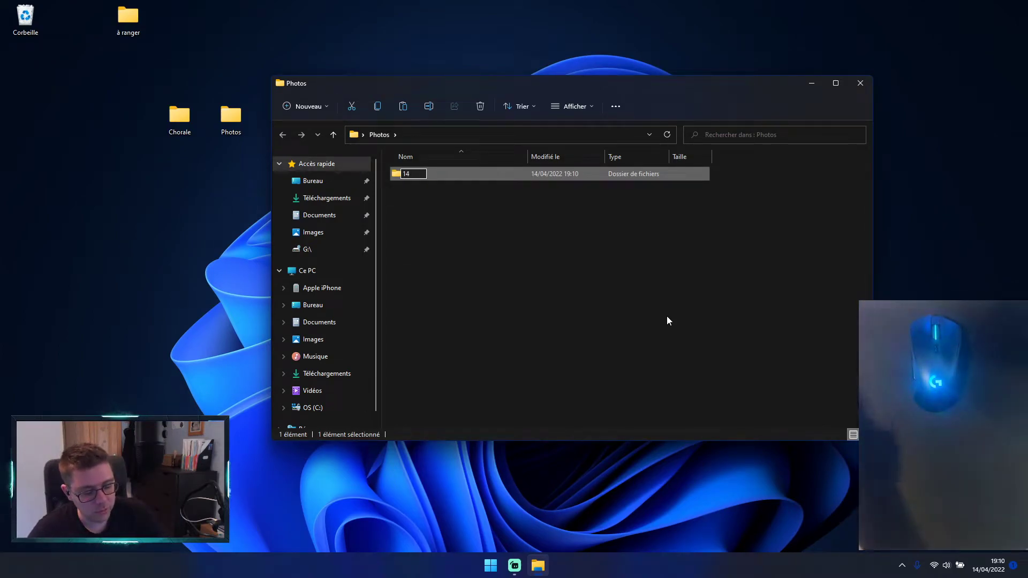
key(slash)
text(04)
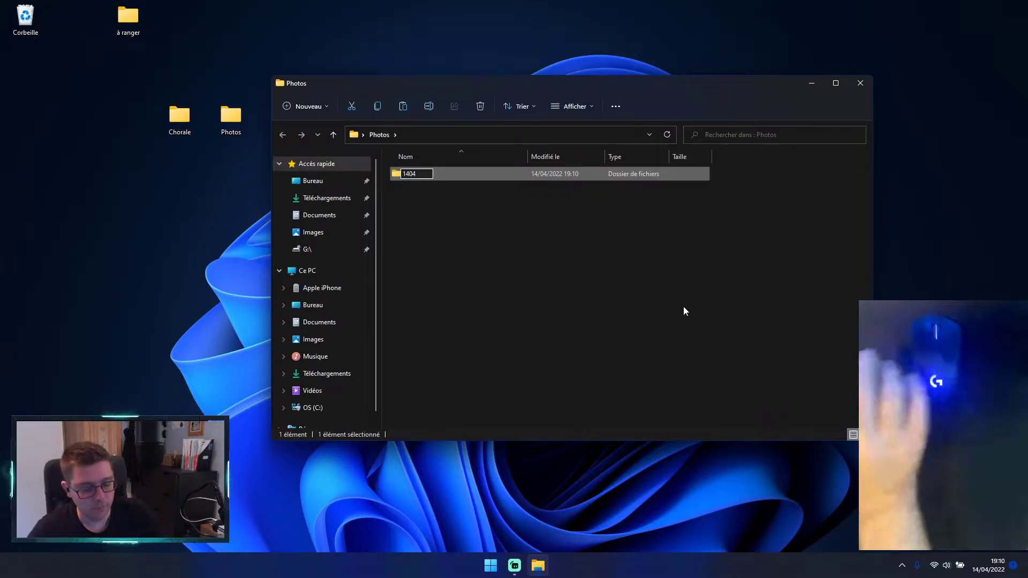
text(2022)
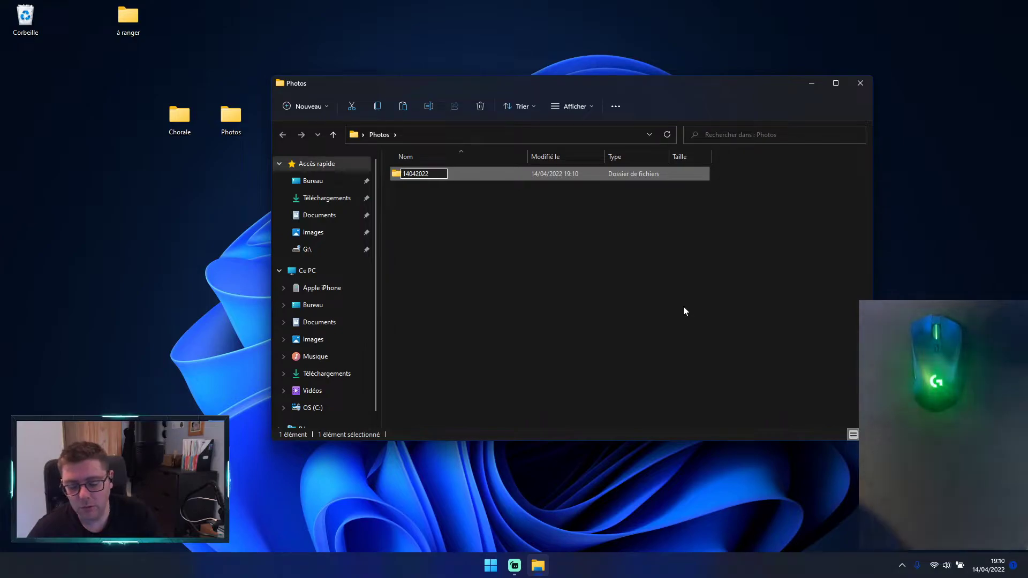
text( super soirée)
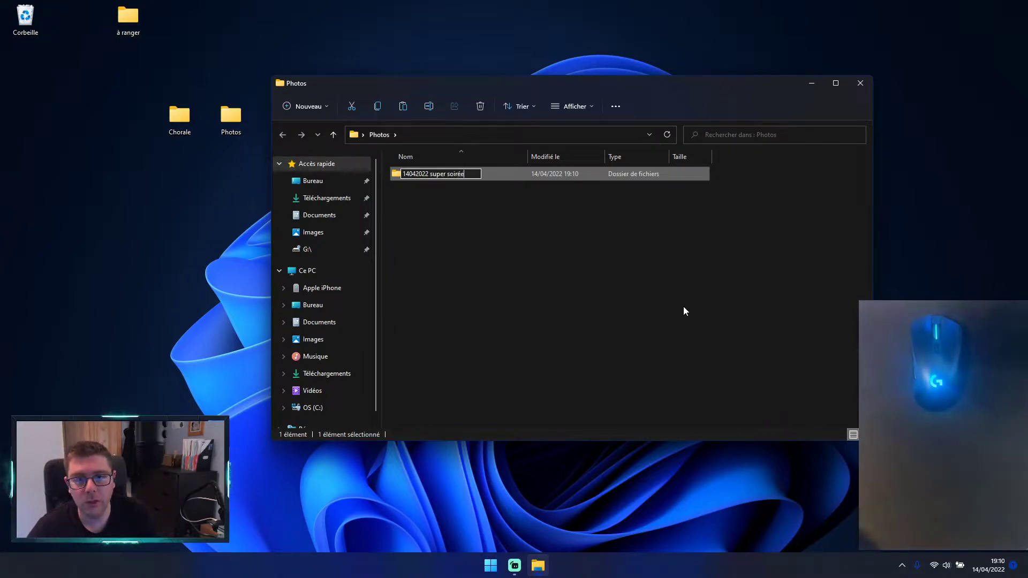
text( chorale)
key(Return)
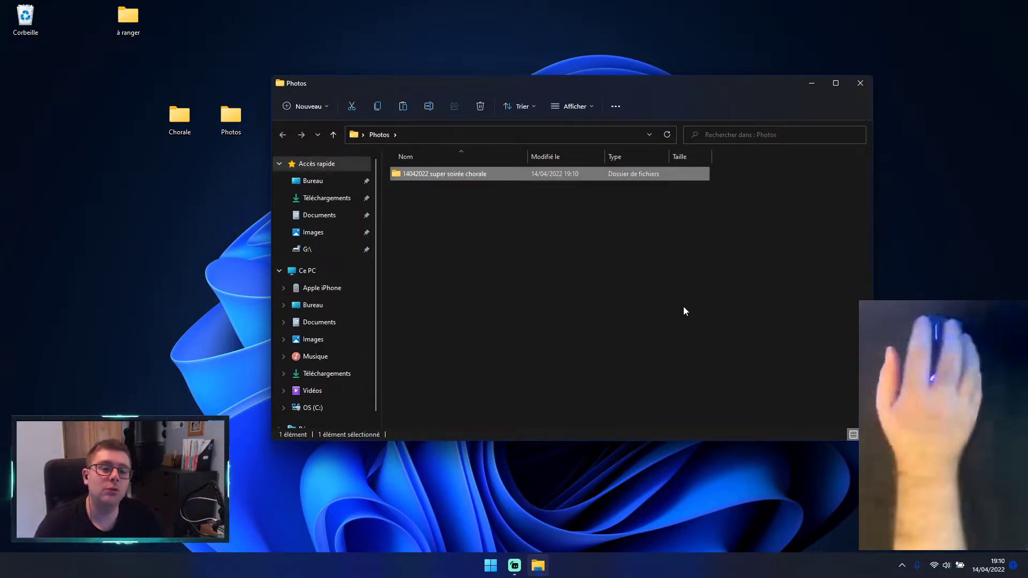
click(519, 273)
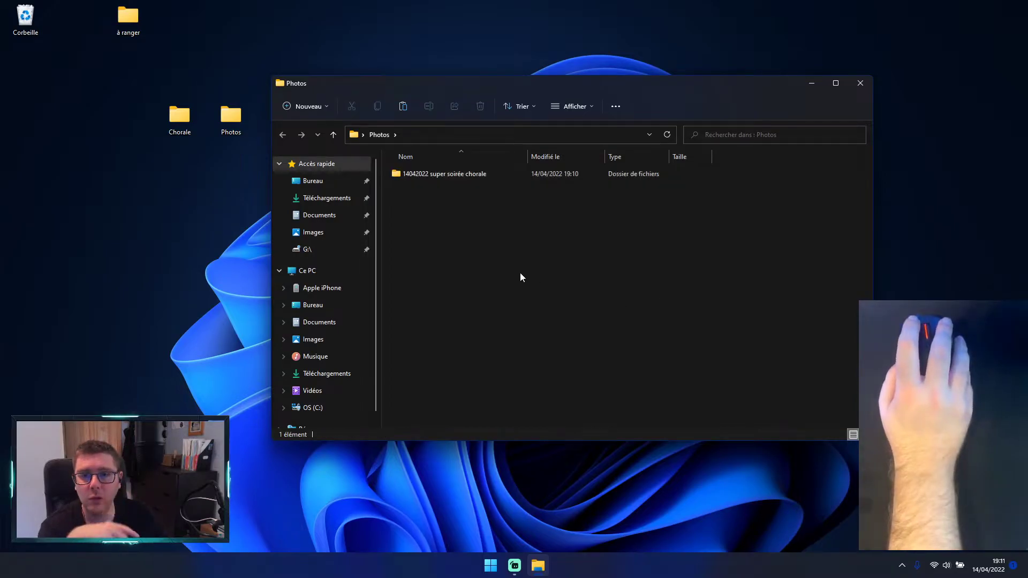
Step: Select the 14042022 super soirée chorale folder, widen the Nom column slightly, and clear the selection
click(418, 175)
click(433, 255)
click(417, 175)
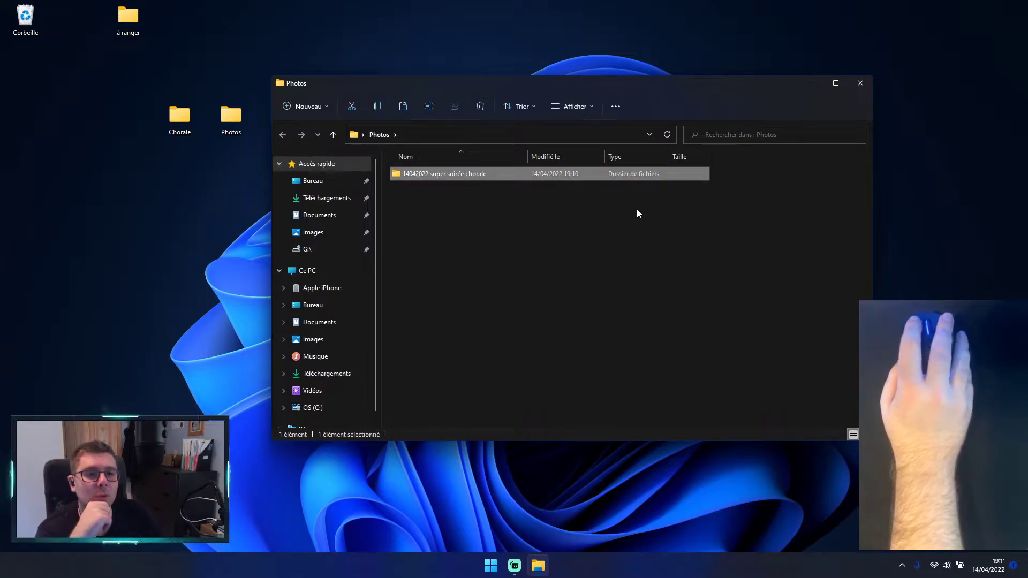
drag(532, 158, 552, 158)
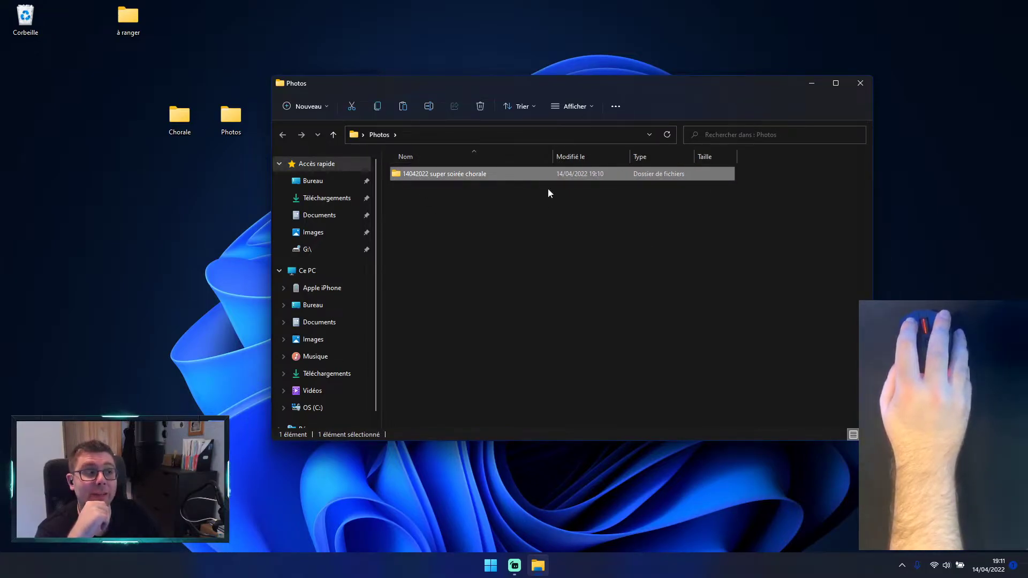
click(496, 290)
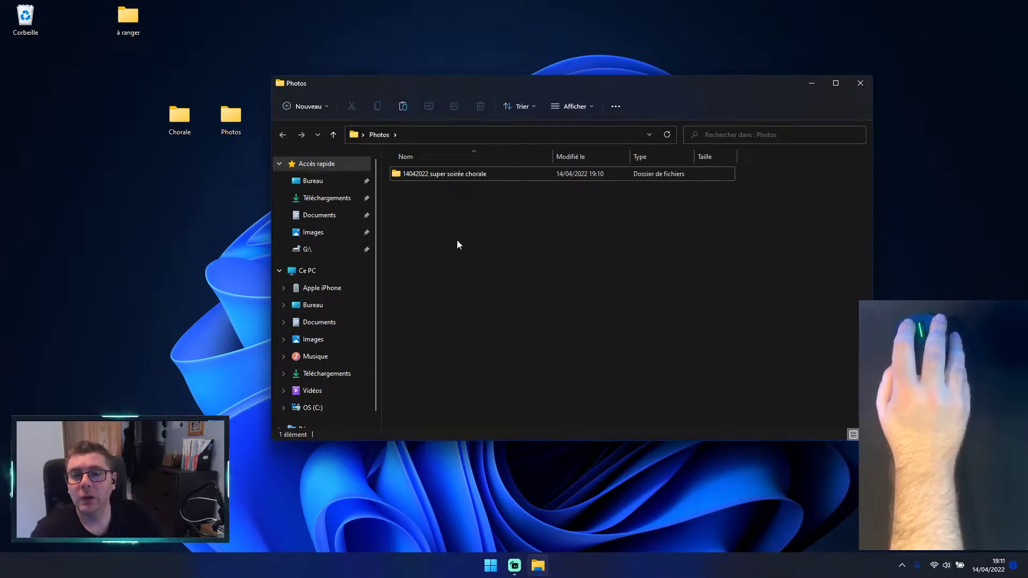
Step: Create a second subfolder in Photos and name it 07042022 la soirée de, followed by the host's first name
right_click(477, 214)
mouse_move(487, 322)
click(643, 323)
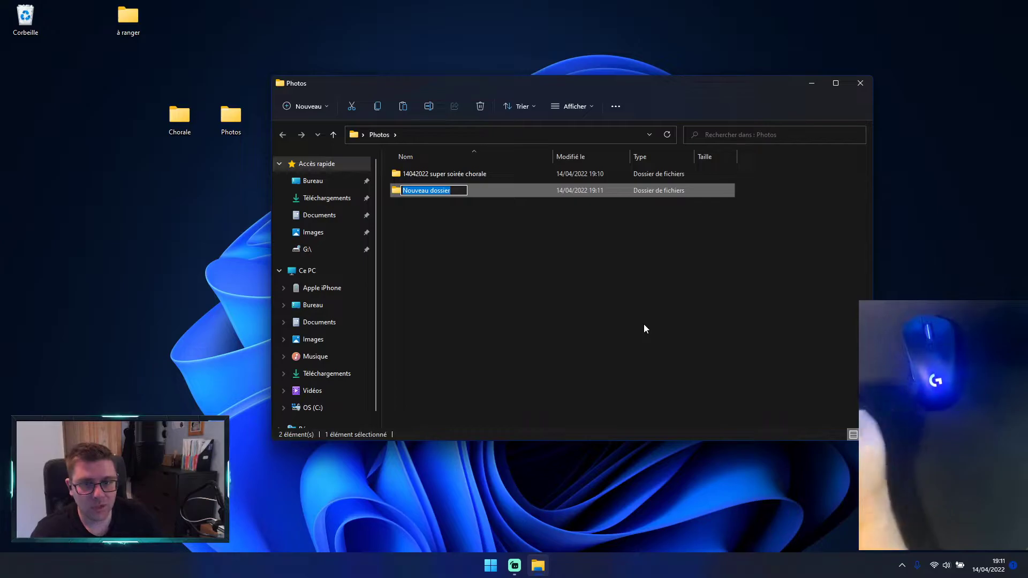
text(0704)
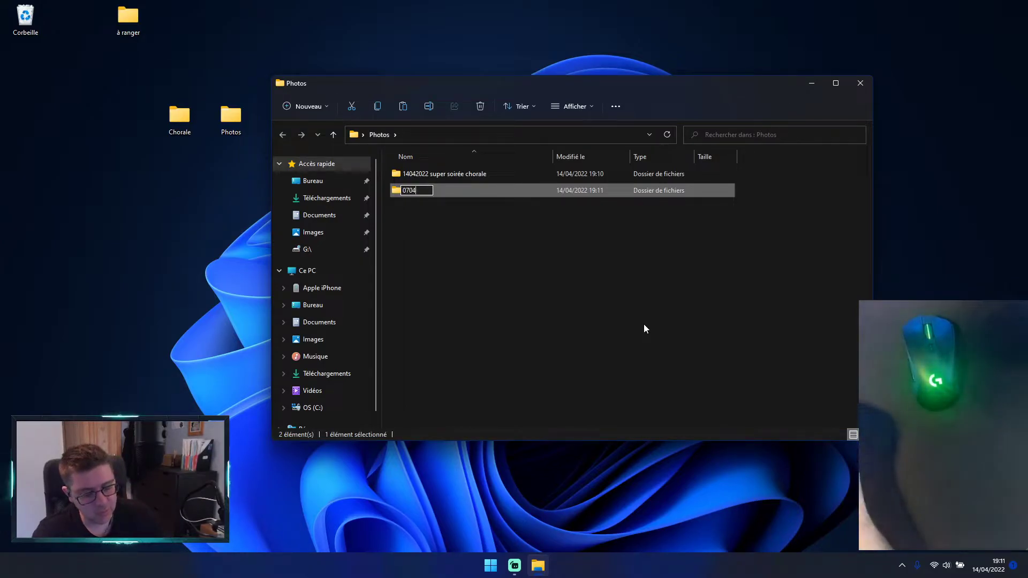
text(2022)
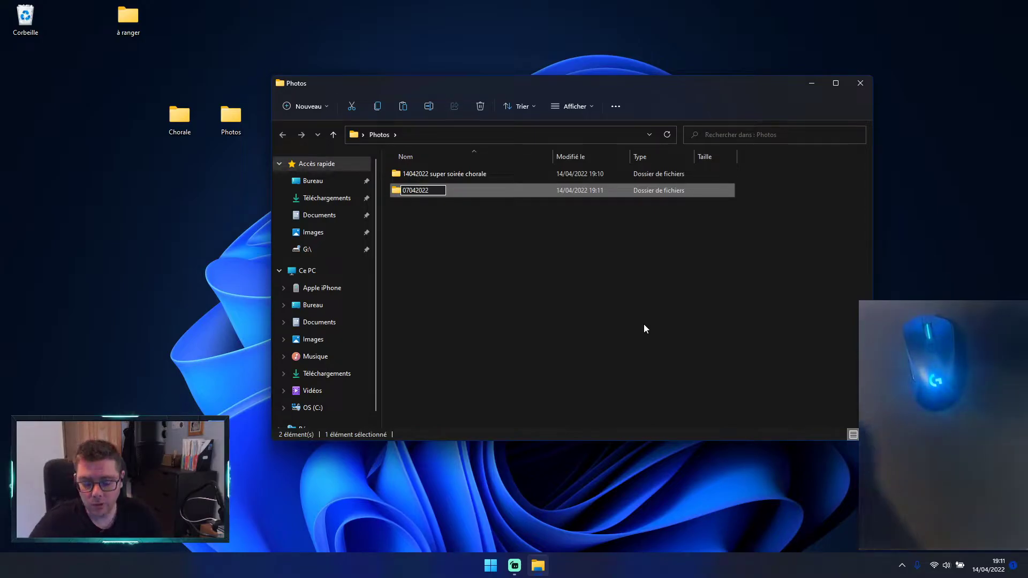
text( la soirée)
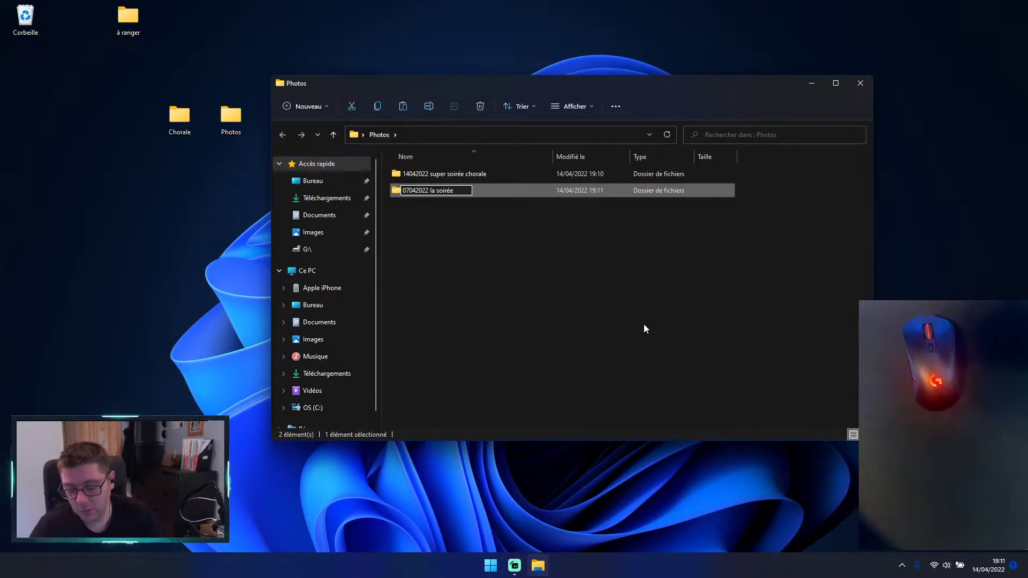
text( de bernadete)
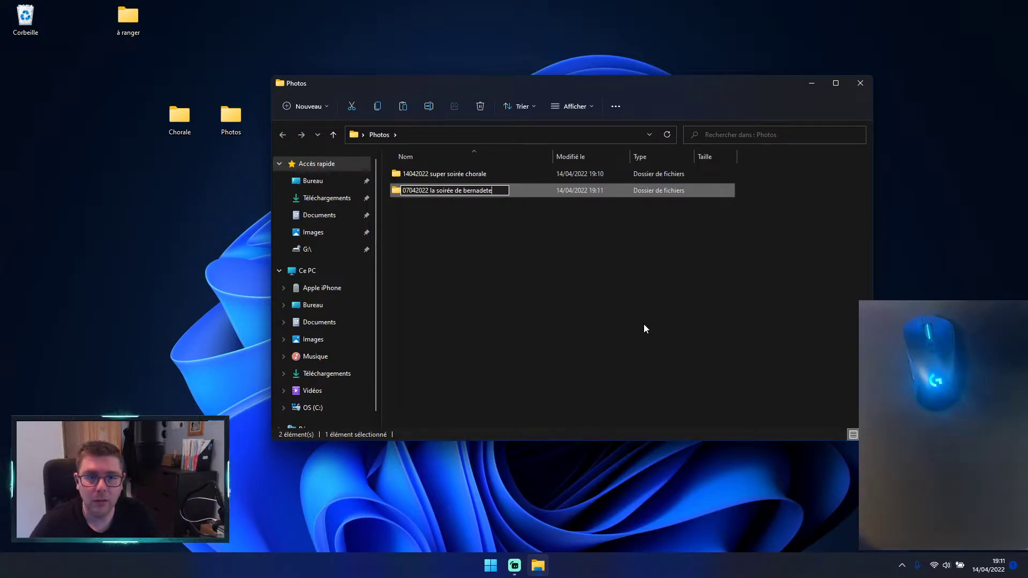
key(Return)
right_click(496, 190)
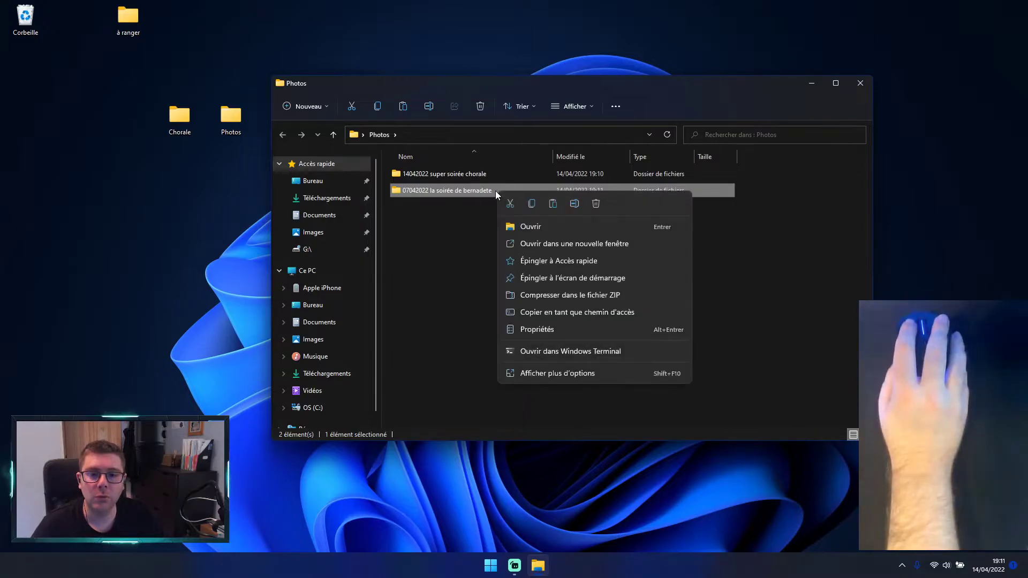
click(466, 240)
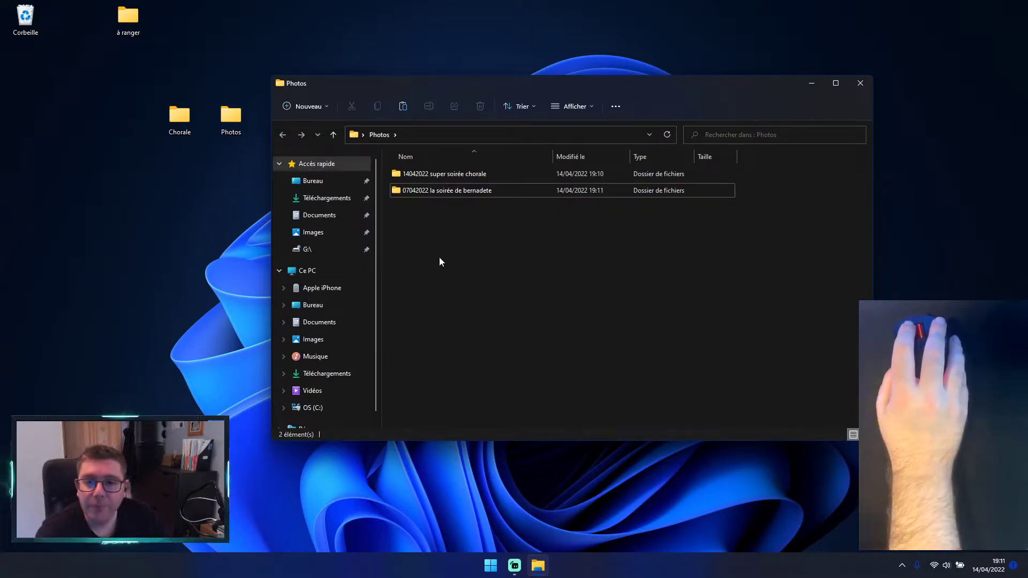
mouse_move(461, 193)
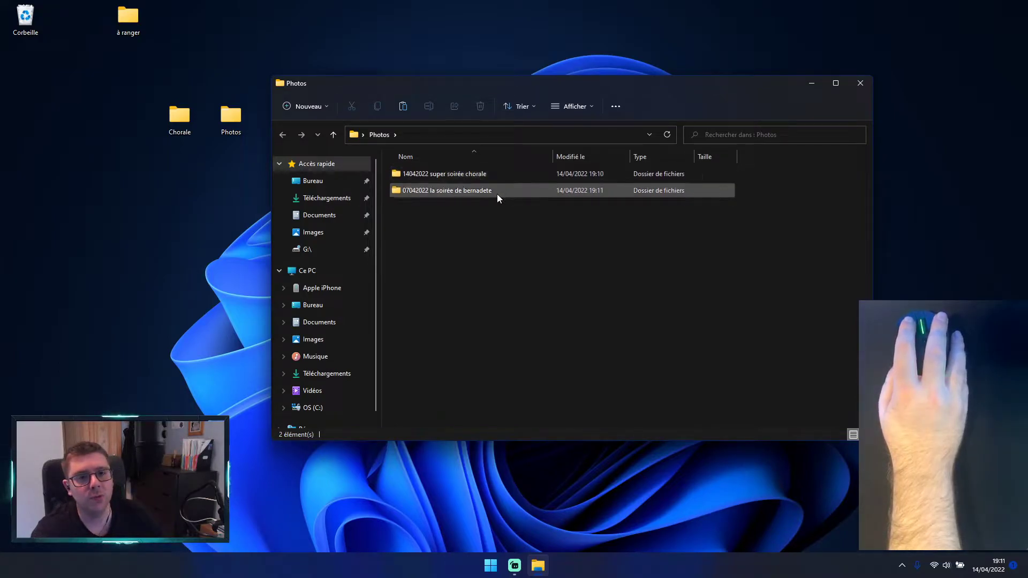
right_click(690, 302)
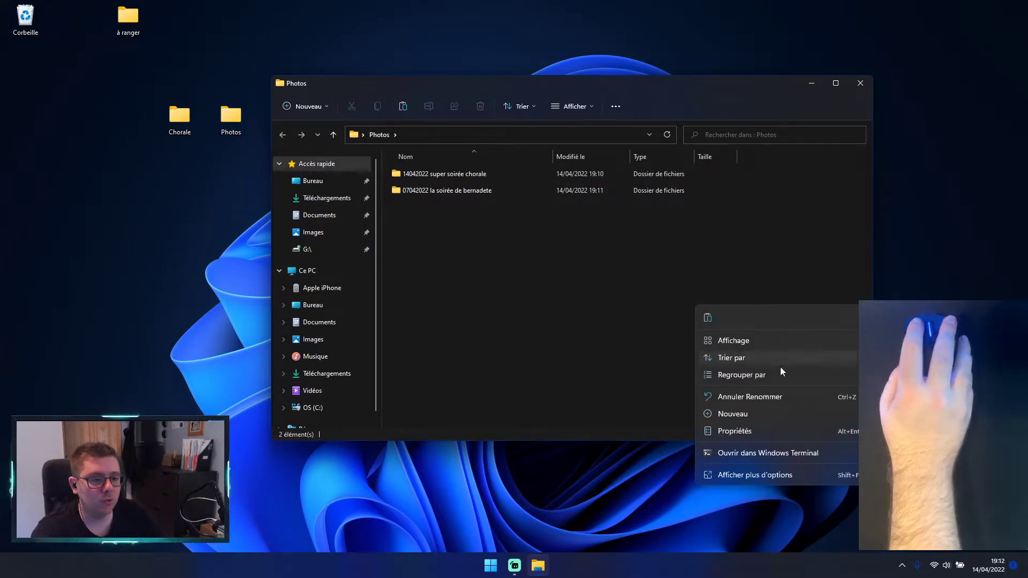
right_click(528, 275)
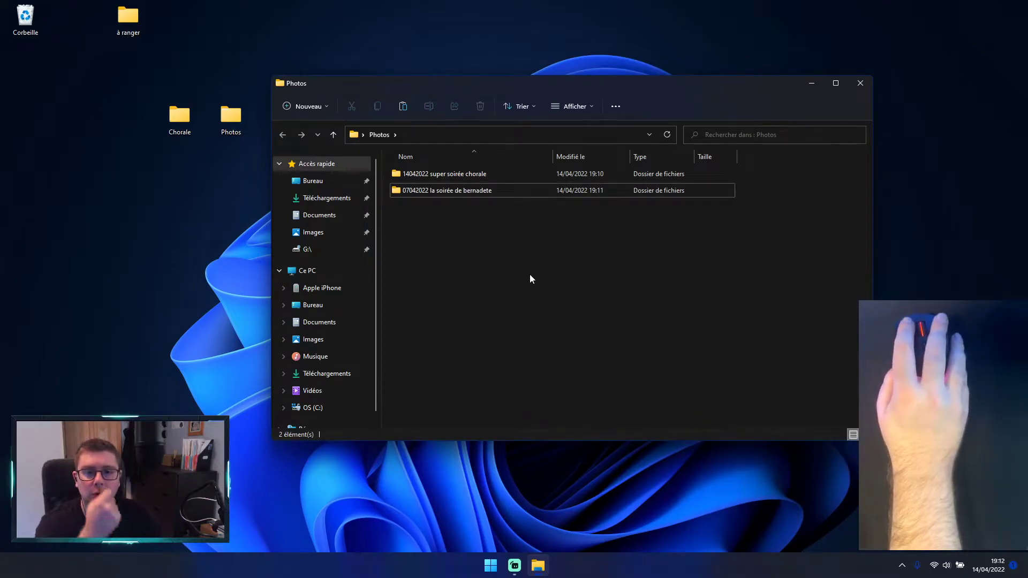
right_click(529, 274)
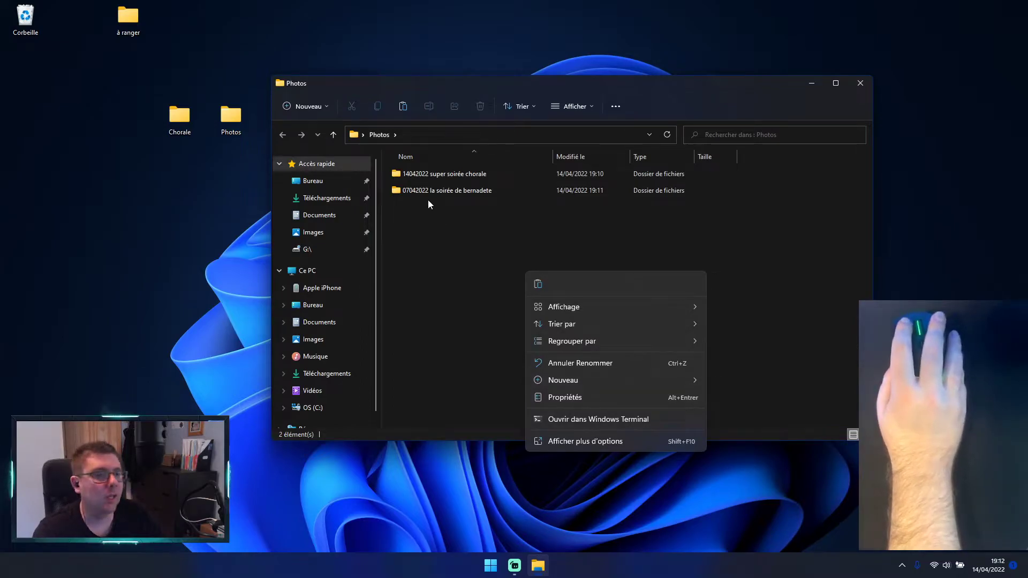
click(452, 260)
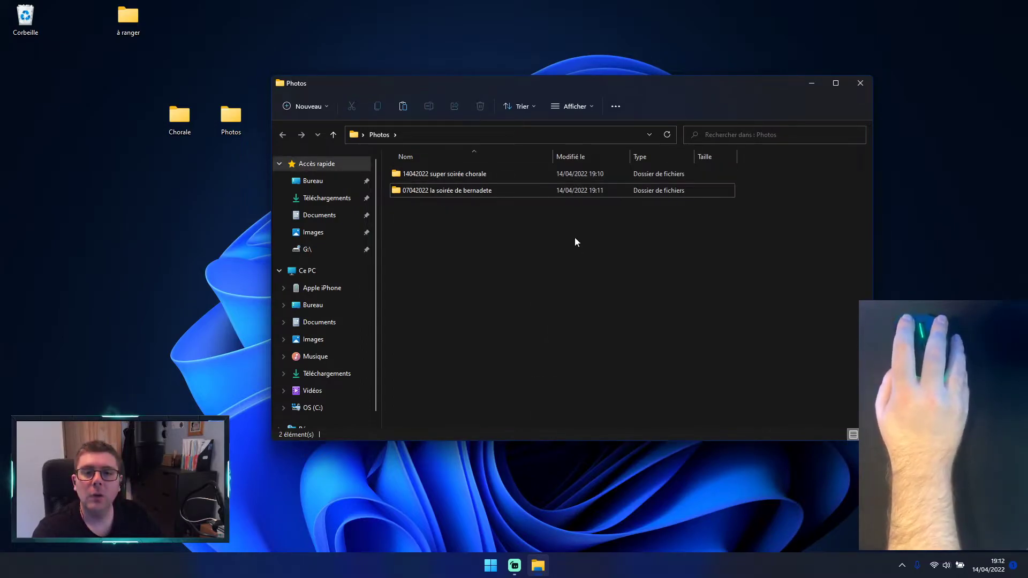
Step: Rename the 07042022 subfolder in Photos, correcting the host's first name by adding the missing t, and clear the selection
right_click(479, 192)
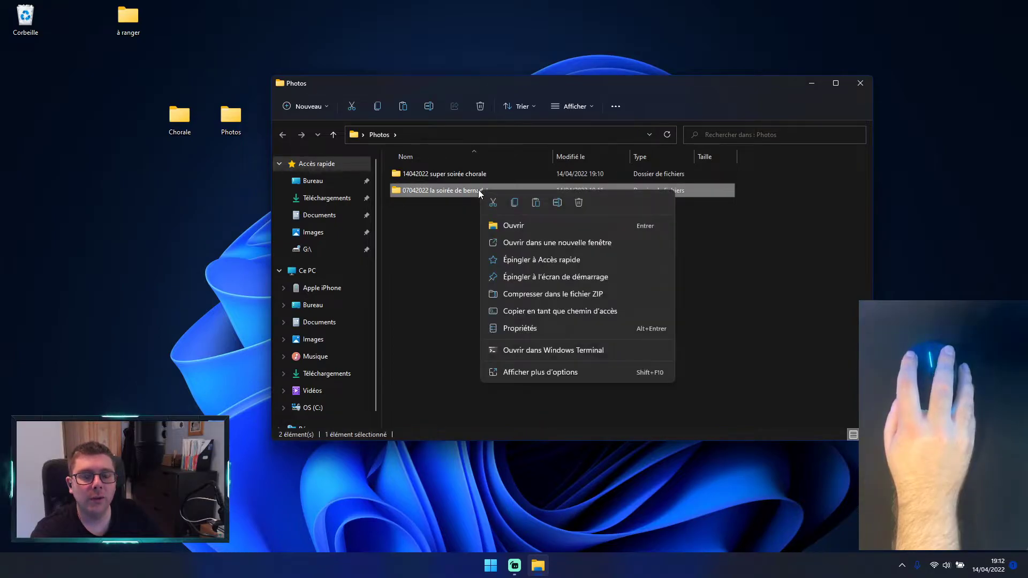
click(537, 374)
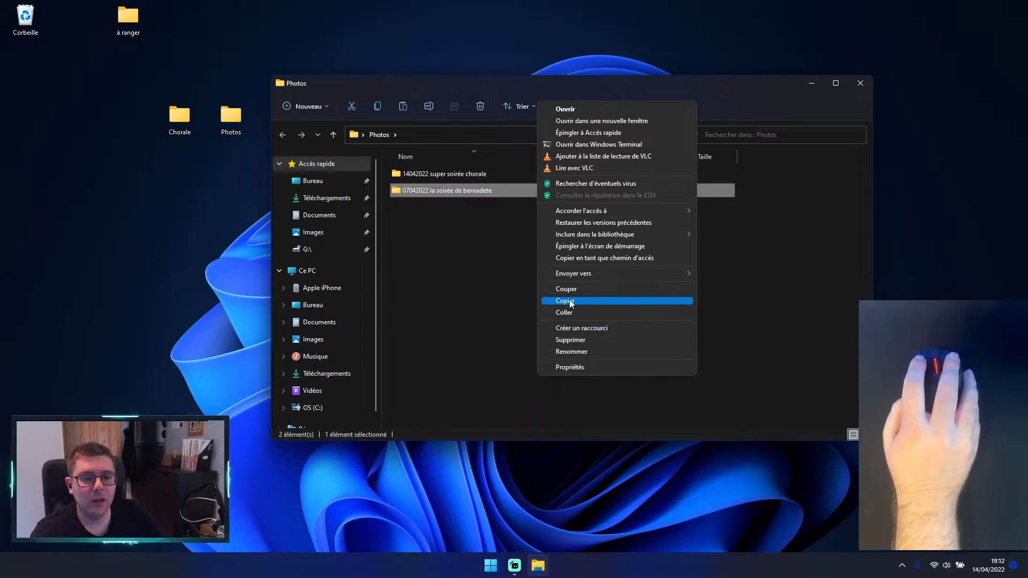
click(570, 351)
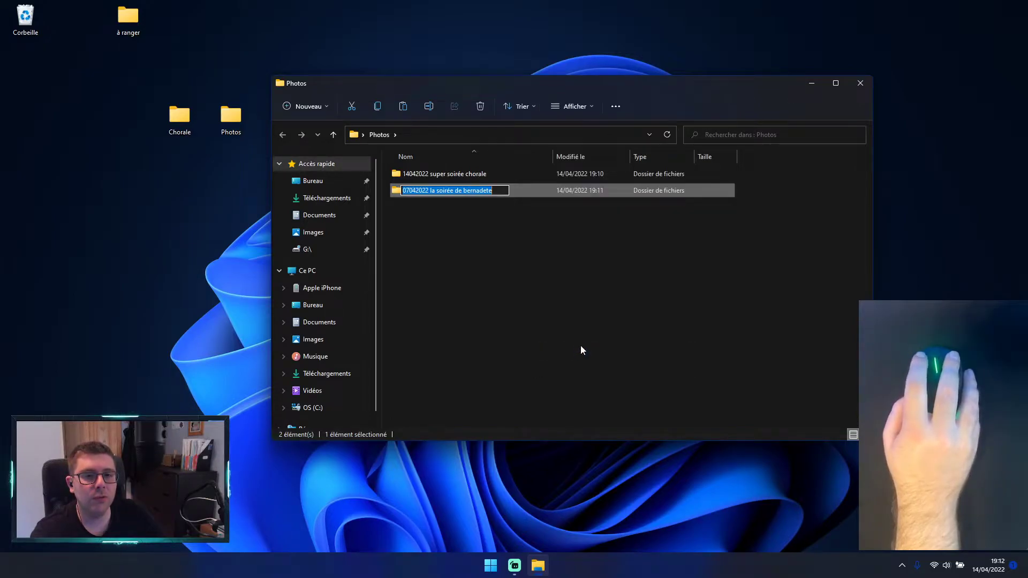
click(488, 191)
text(t)
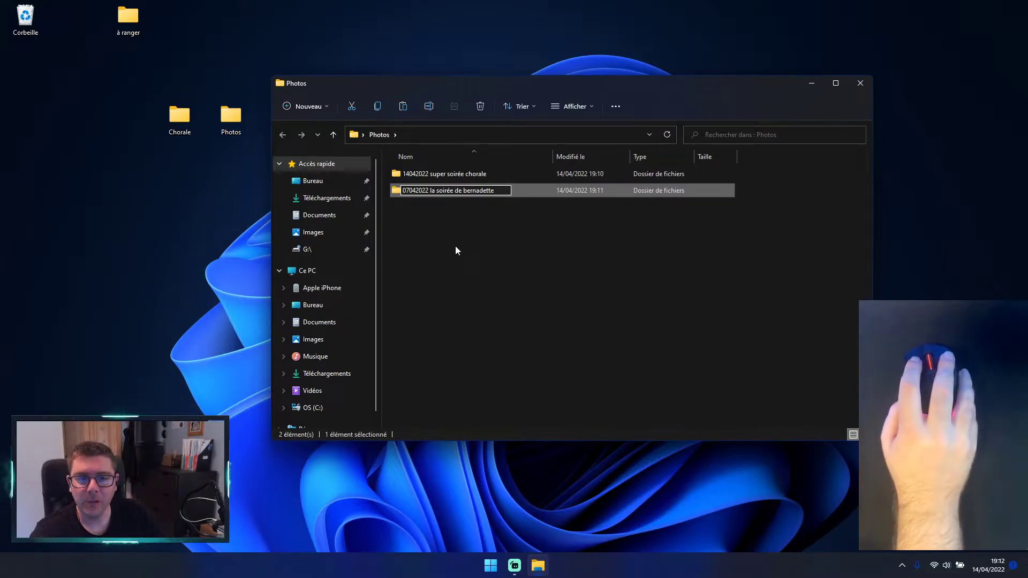
key(Return)
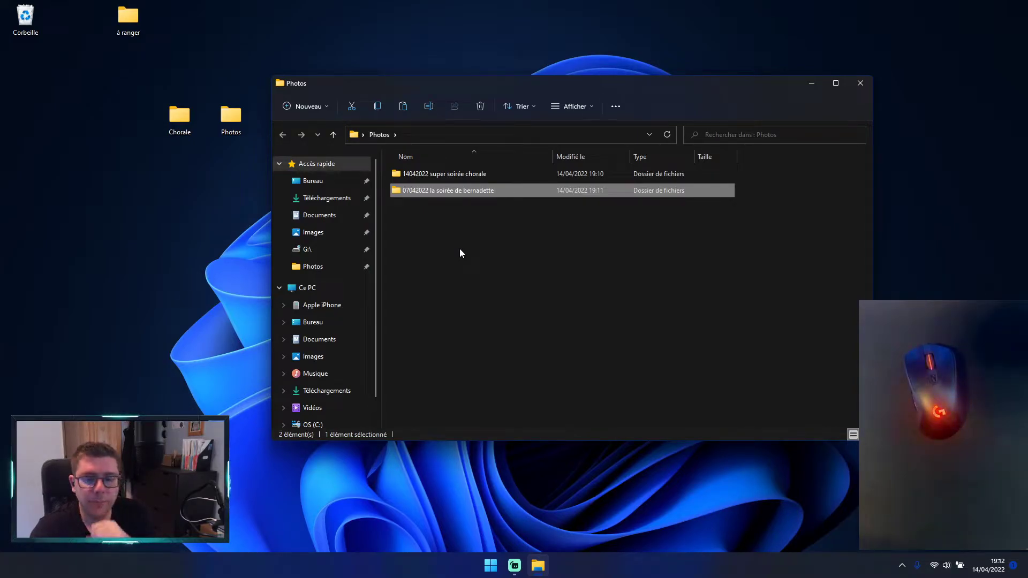
click(460, 251)
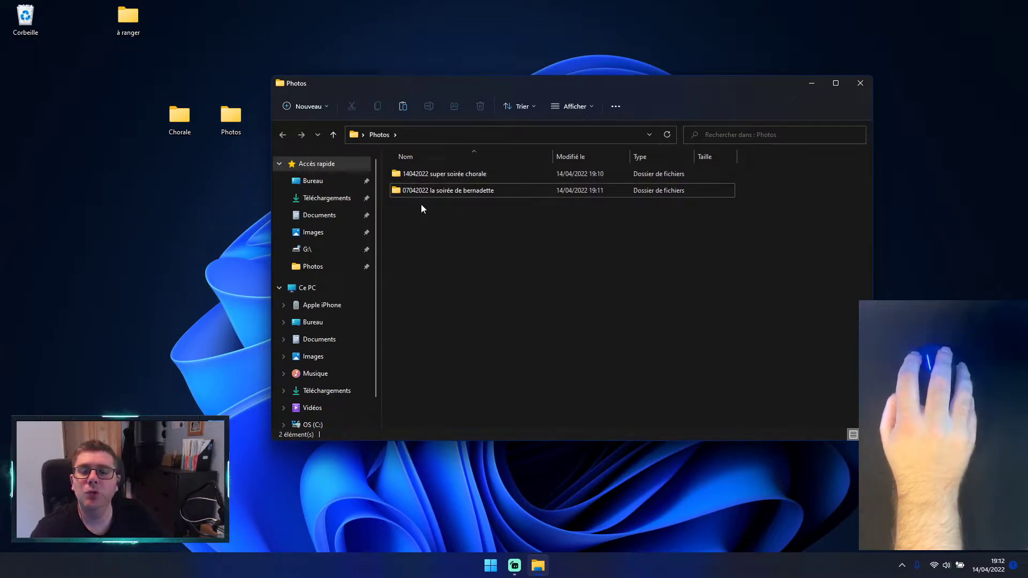
click(419, 191)
click(416, 177)
click(434, 260)
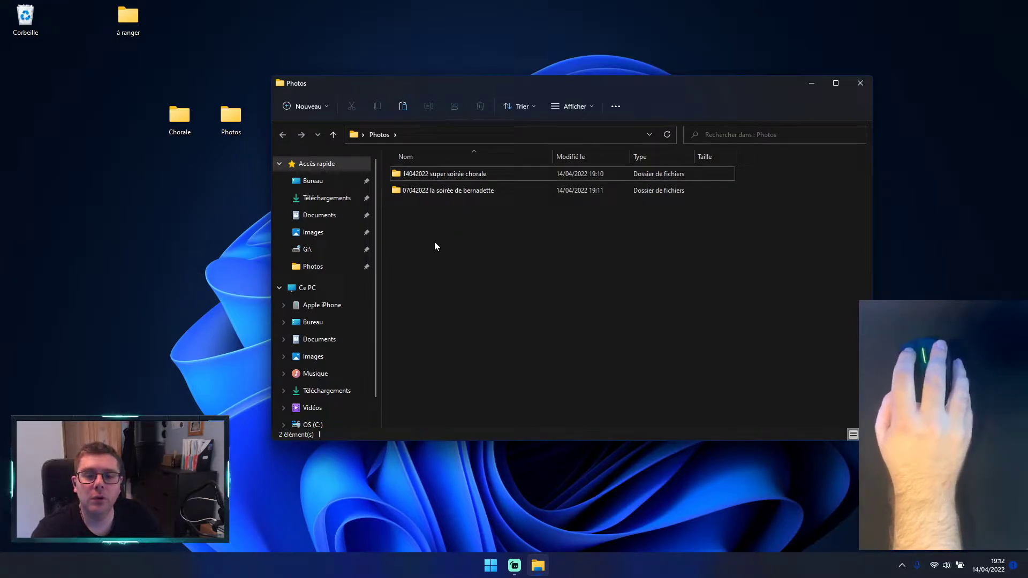
click(434, 192)
click(450, 178)
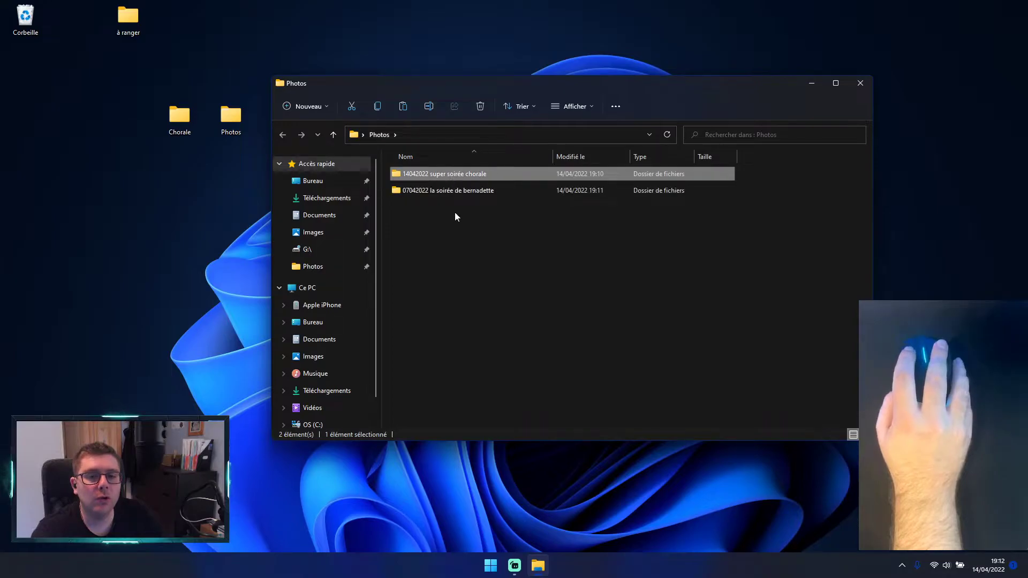
click(448, 258)
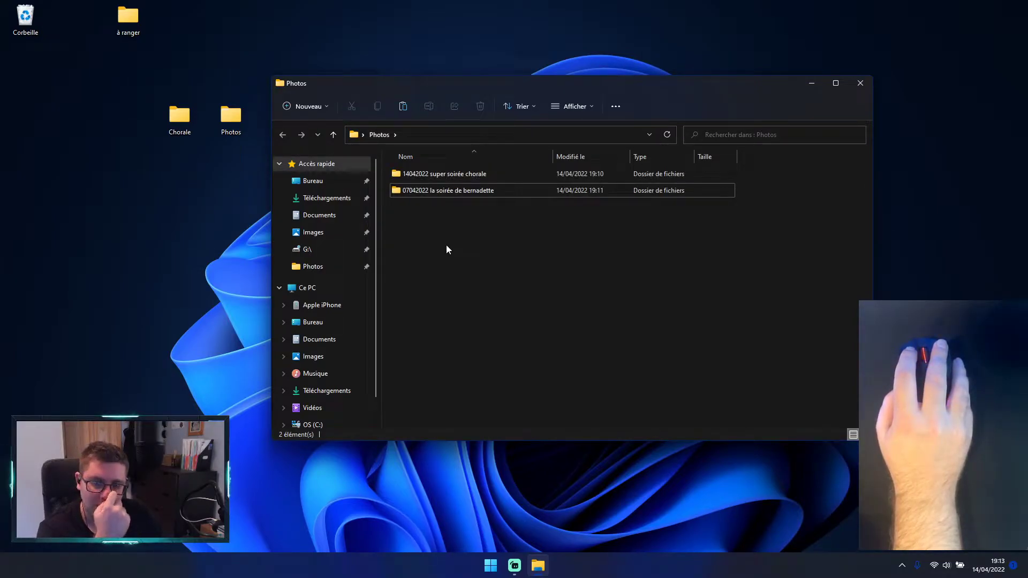
click(444, 174)
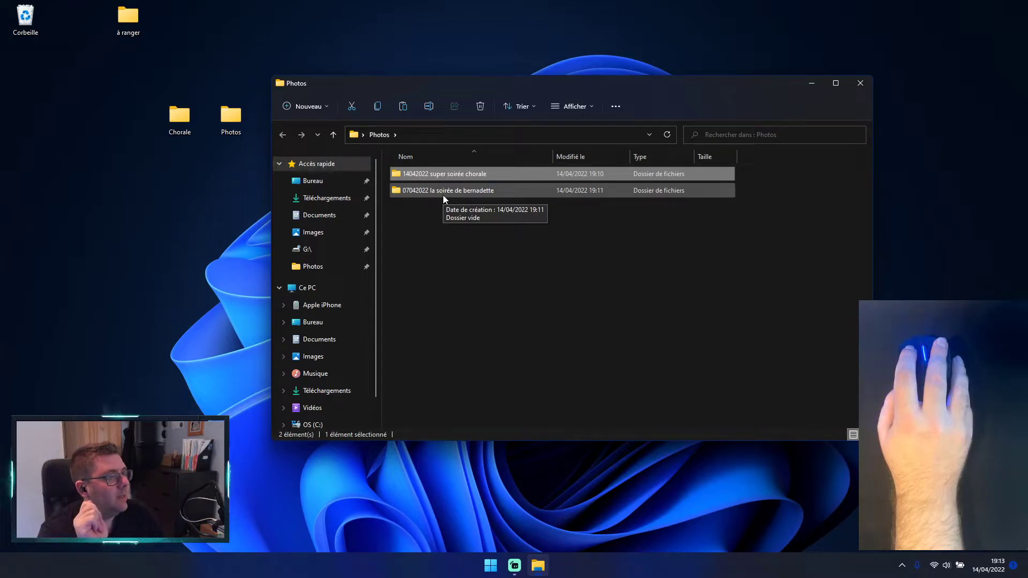
click(442, 195)
click(441, 244)
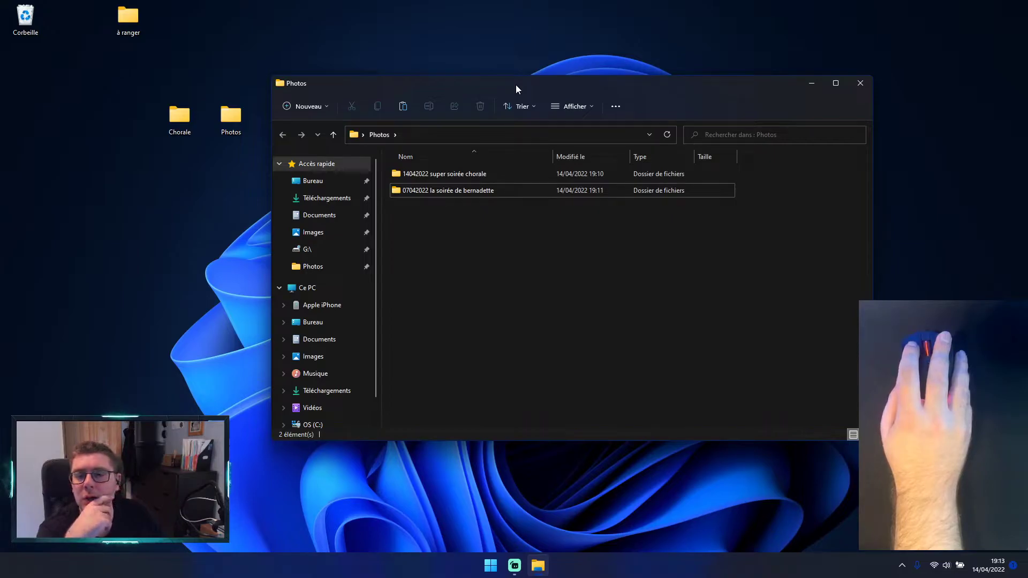
click(457, 177)
click(451, 193)
click(451, 204)
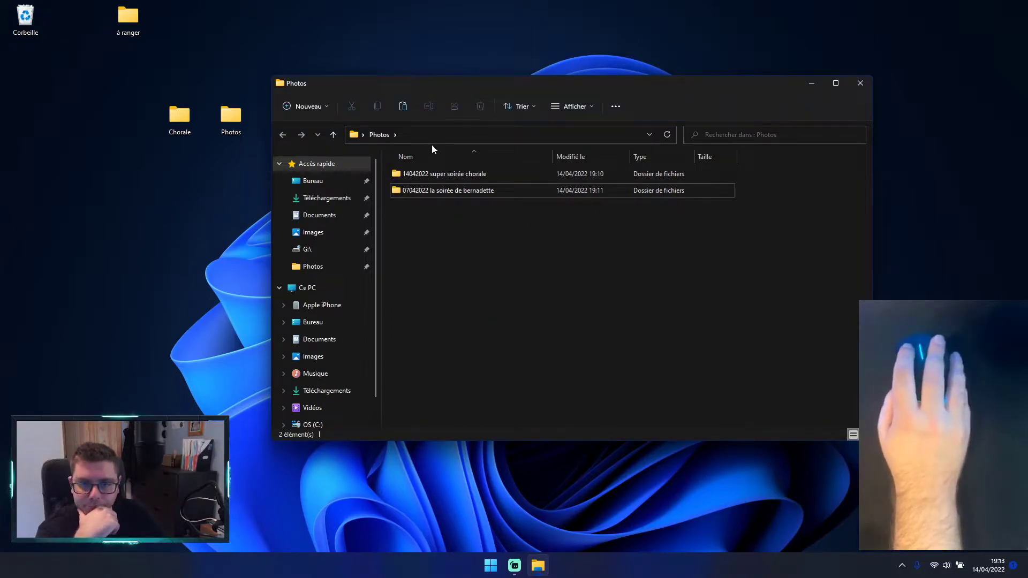
click(448, 177)
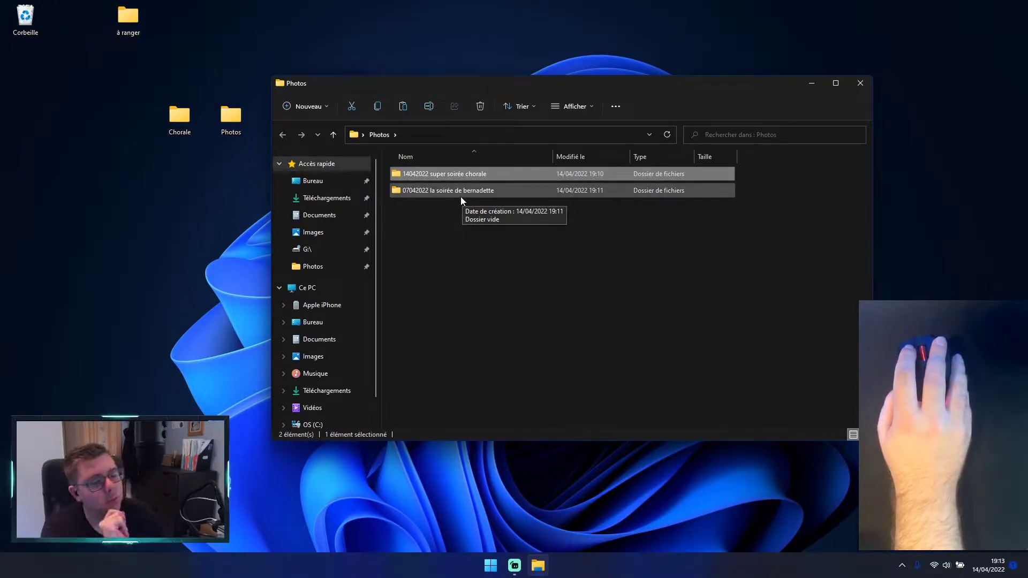
click(473, 241)
click(433, 176)
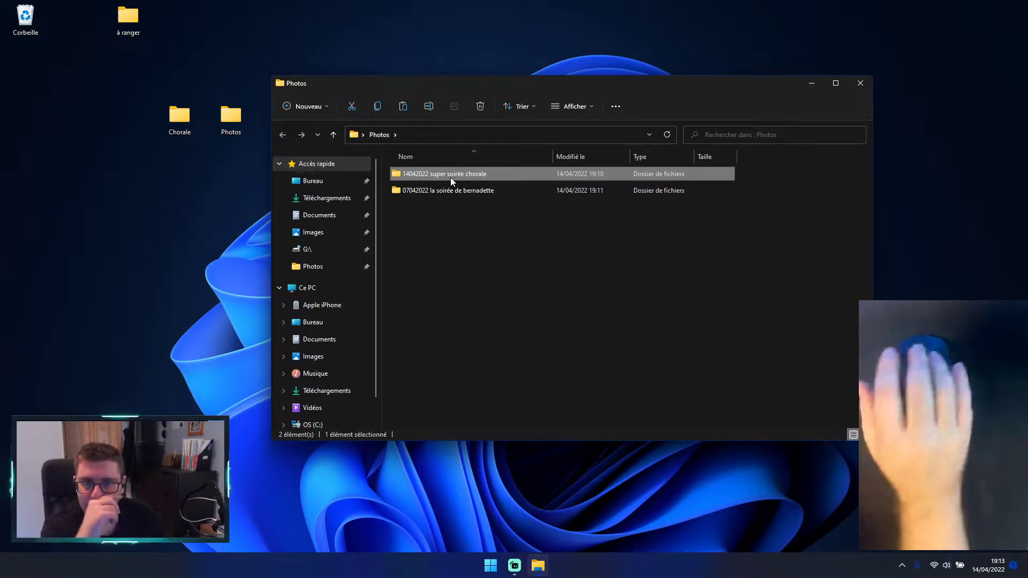
click(632, 230)
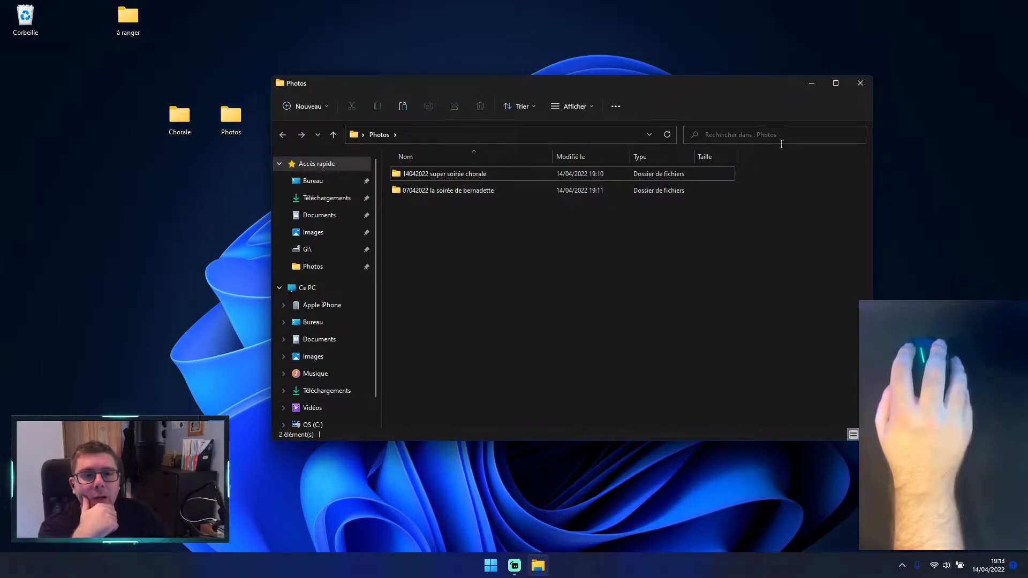
Step: Close the Photos window, reopen the Photos folder from the desktop, and reposition its window slightly
click(860, 86)
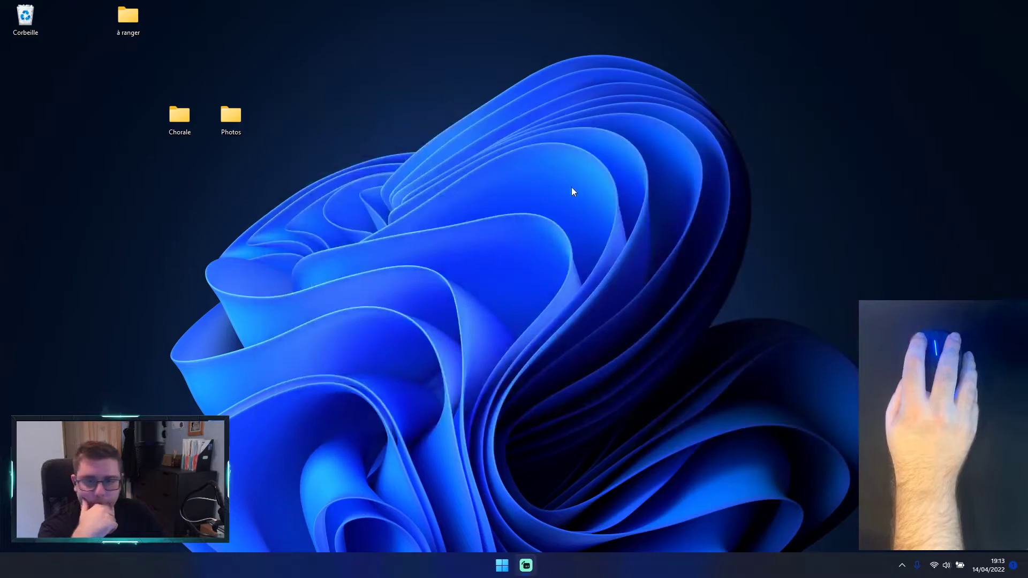
mouse_move(233, 134)
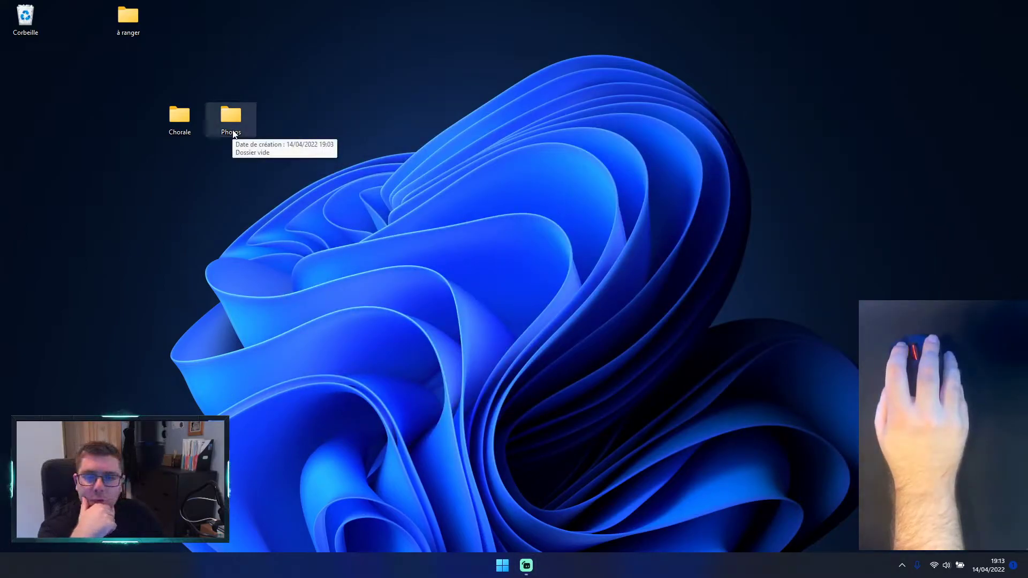
click(224, 112)
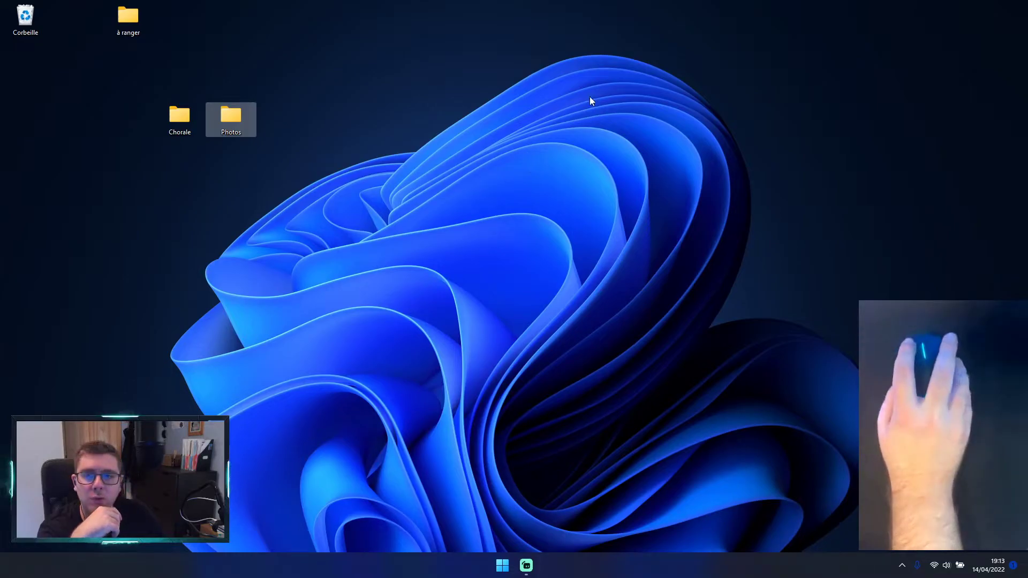
double_click(233, 117)
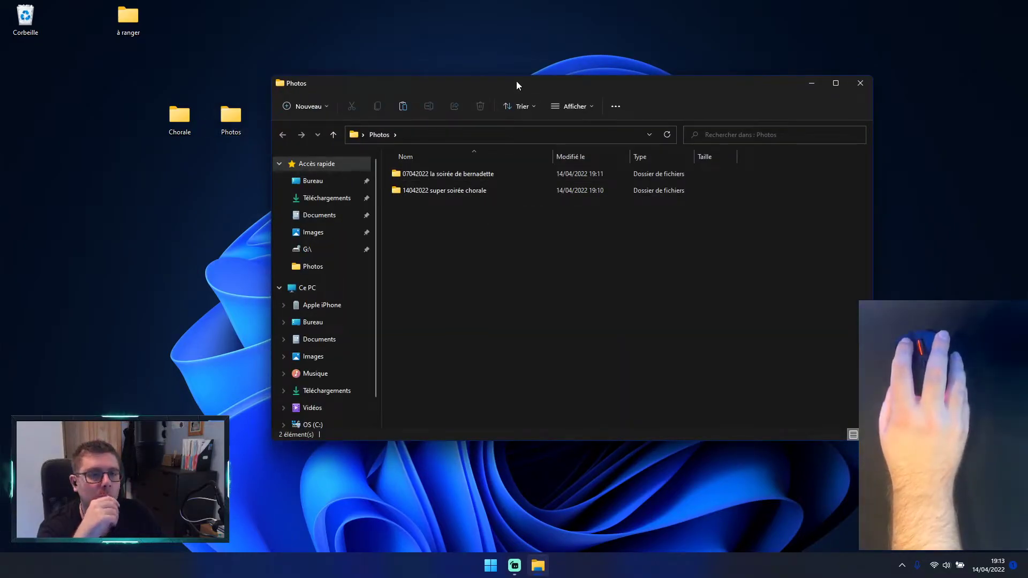
drag(516, 81, 497, 75)
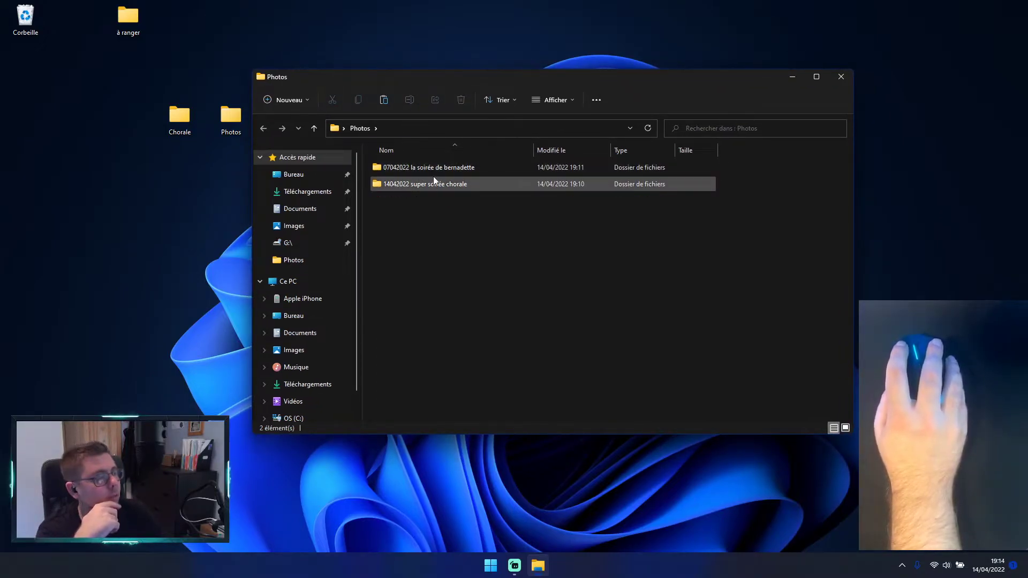
Step: Open the 07042022 subfolder to view its contents, reposition the window slightly, and return to the Photos folder
double_click(501, 168)
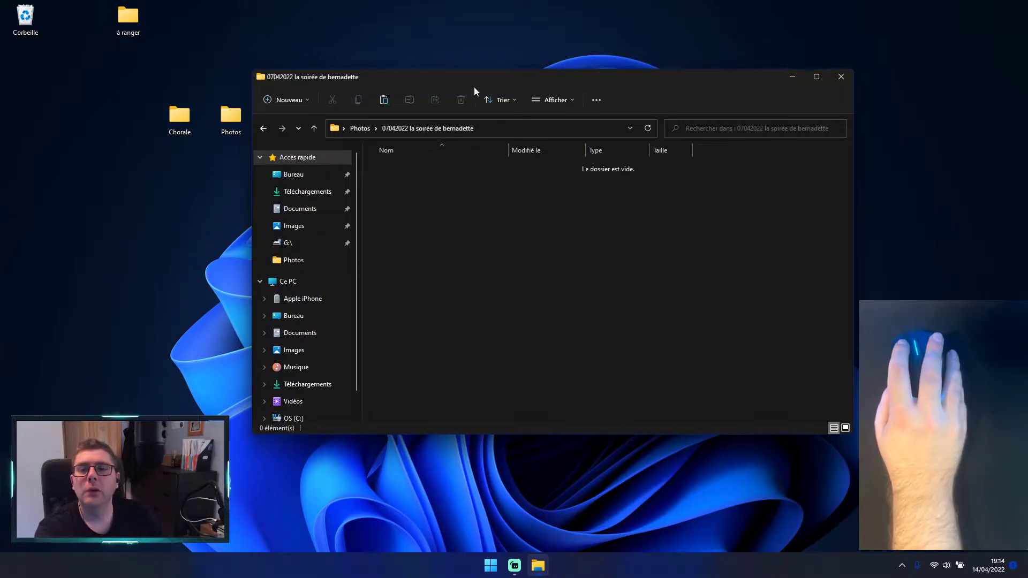
drag(473, 74, 489, 79)
click(376, 131)
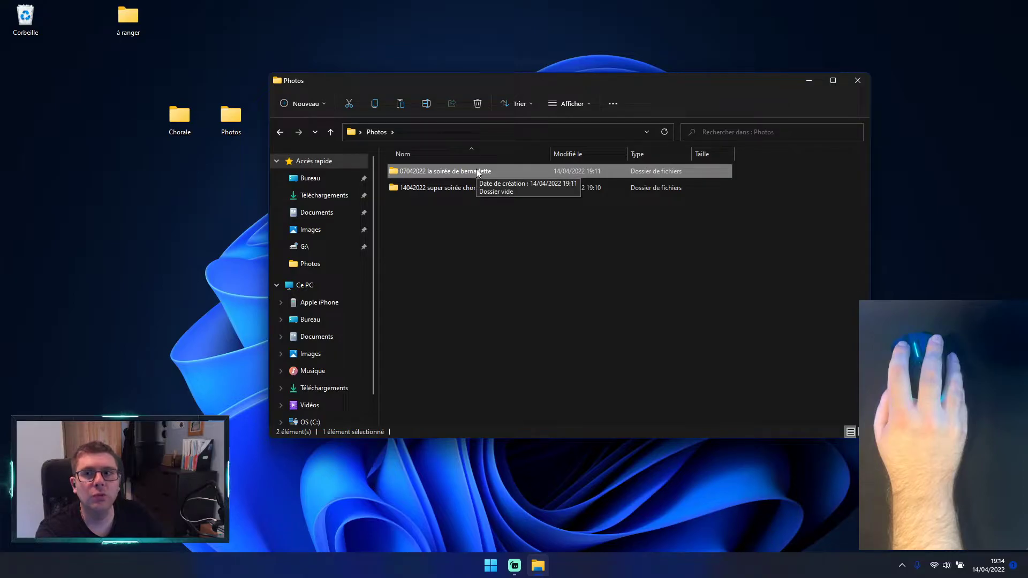
Step: Open the à ranger folder from the desktop to view its image, and reposition its window in front of the Photos window
click(110, 74)
click(134, 32)
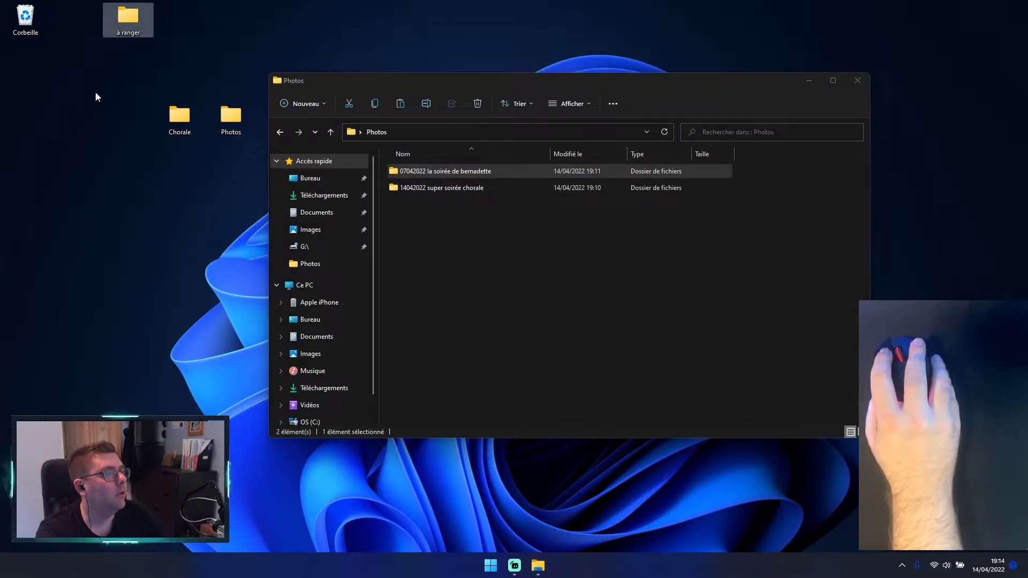
click(103, 95)
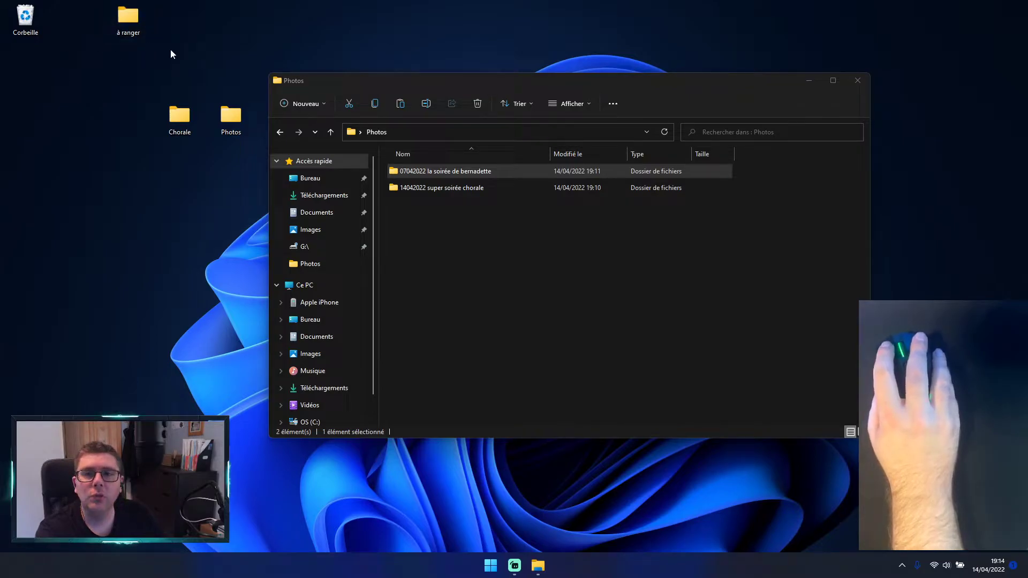
mouse_move(128, 24)
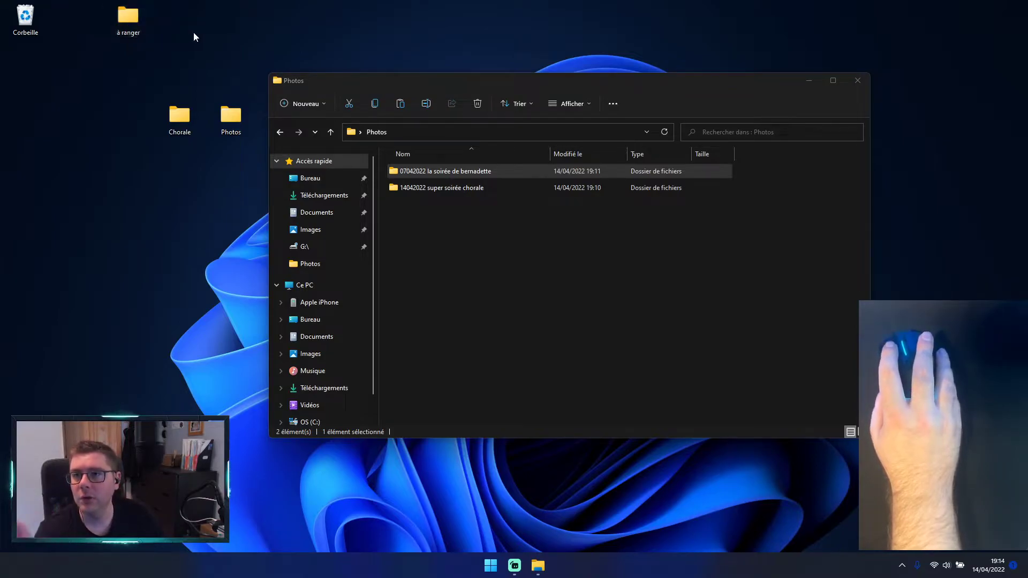
double_click(140, 17)
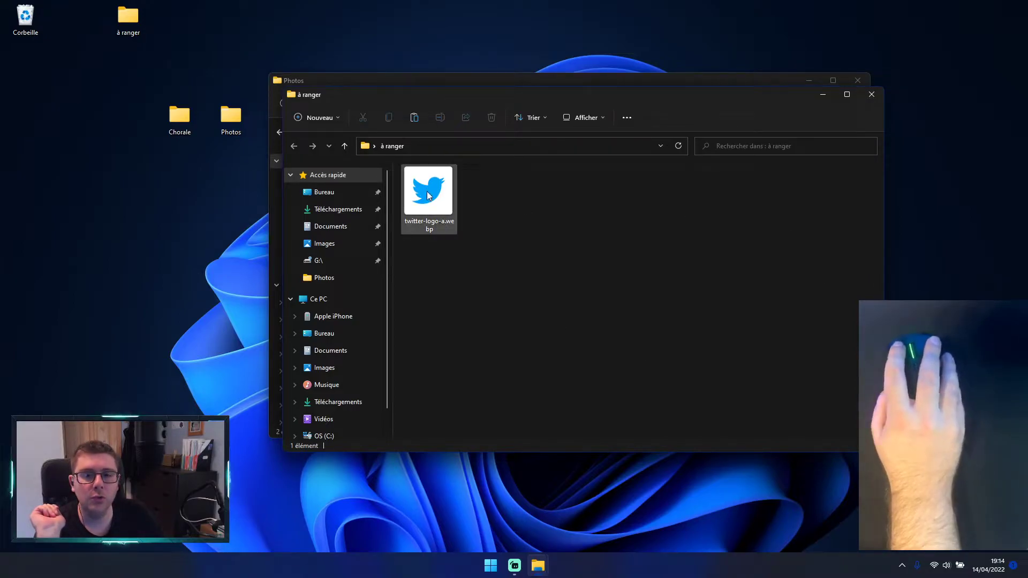
mouse_move(429, 195)
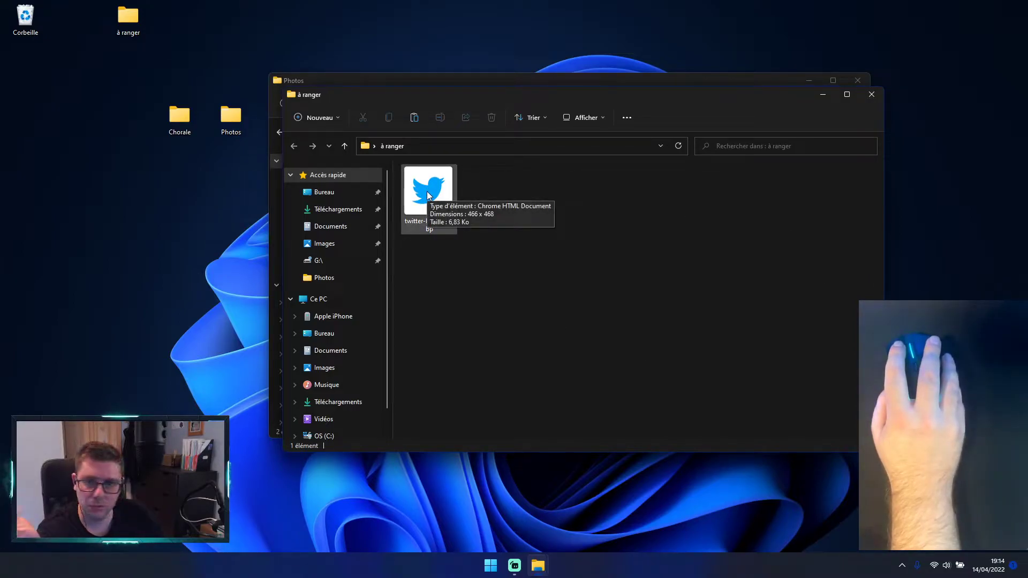
drag(429, 195, 558, 246)
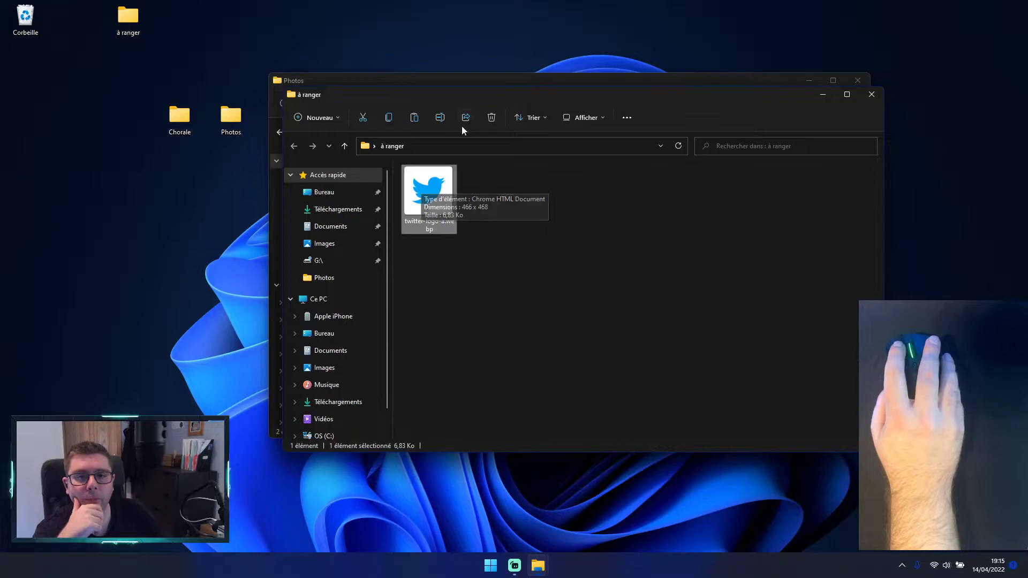
drag(466, 95, 391, 152)
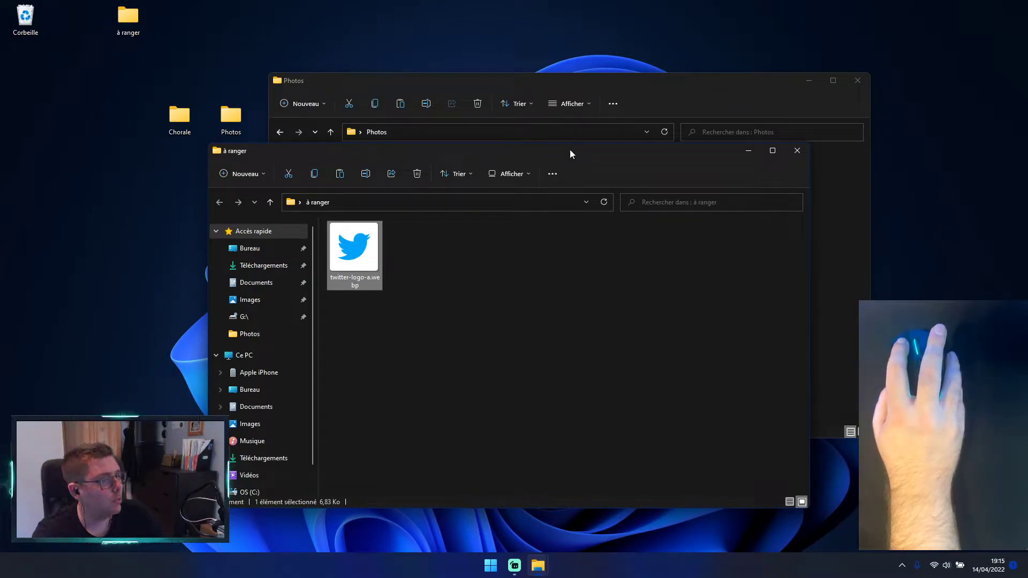
mouse_move(570, 150)
mouse_down()
mouse_move(599, 57)
mouse_move(826, 107)
mouse_move(701, 256)
mouse_move(314, 131)
mouse_move(522, 7)
mouse_move(769, 72)
mouse_move(672, 210)
mouse_move(576, 271)
mouse_move(567, 344)
mouse_move(516, 208)
mouse_move(221, 201)
mouse_move(718, 177)
mouse_move(634, 299)
mouse_move(621, 62)
mouse_move(518, 39)
mouse_move(361, 36)
mouse_move(759, 25)
mouse_move(603, 126)
mouse_move(559, 140)
mouse_up()
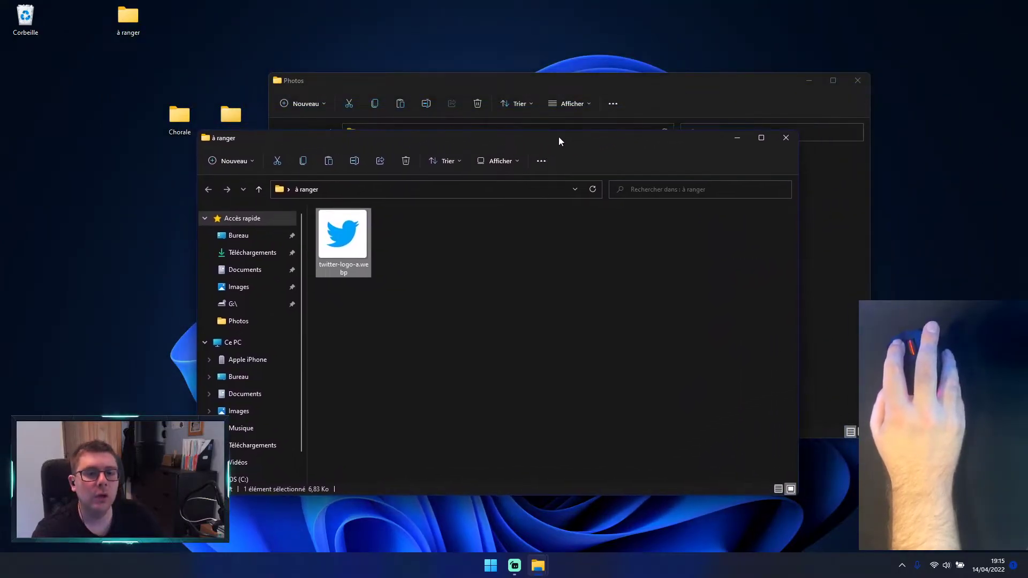
Step: Close both folder windows, reopen the à ranger folder from the desktop, and move its window clear of the desktop folders
click(785, 138)
click(856, 81)
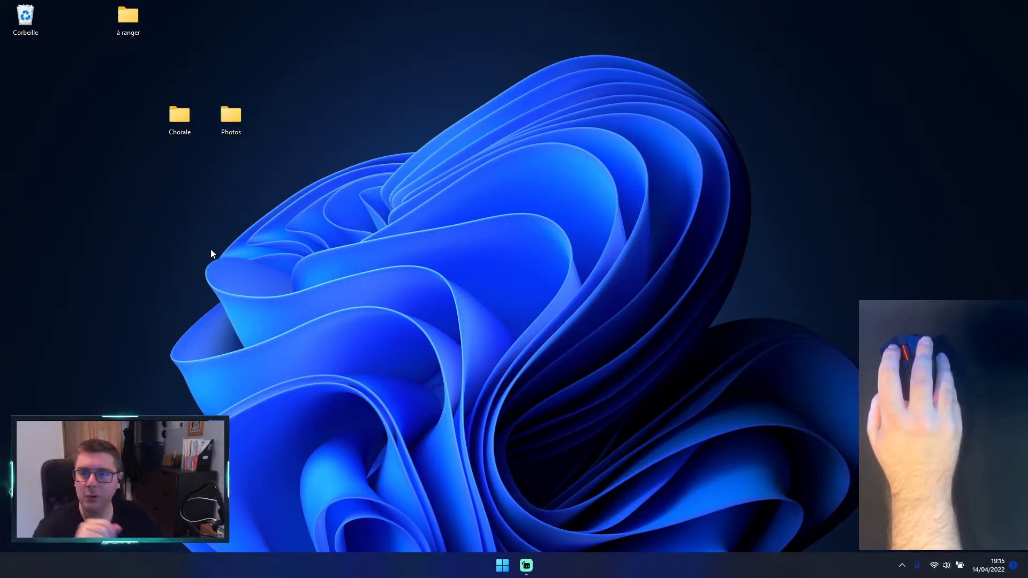
double_click(138, 24)
drag(351, 140, 610, 69)
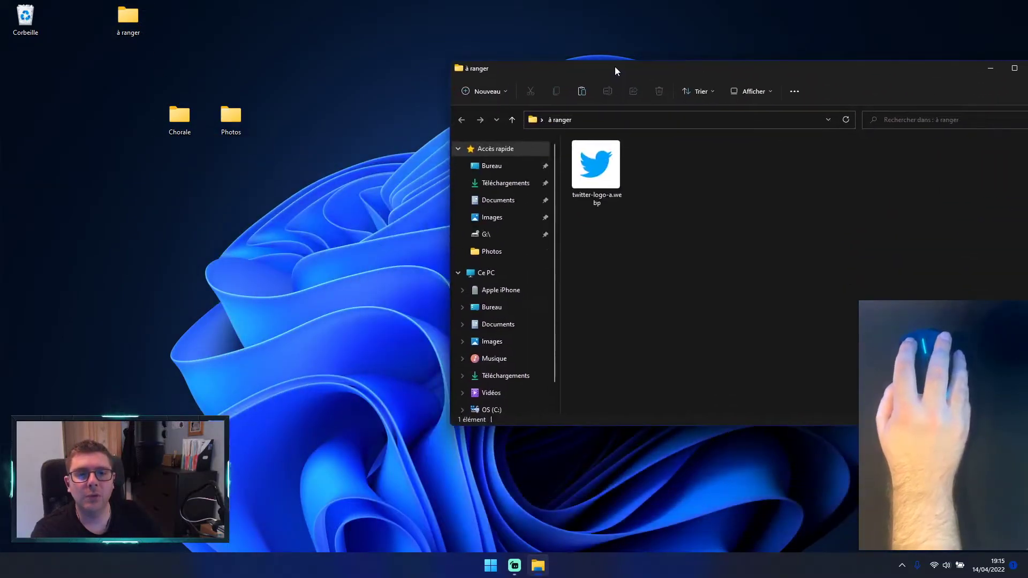
Step: Copy the twitter-logo-a.webp image from the à ranger folder
right_click(603, 162)
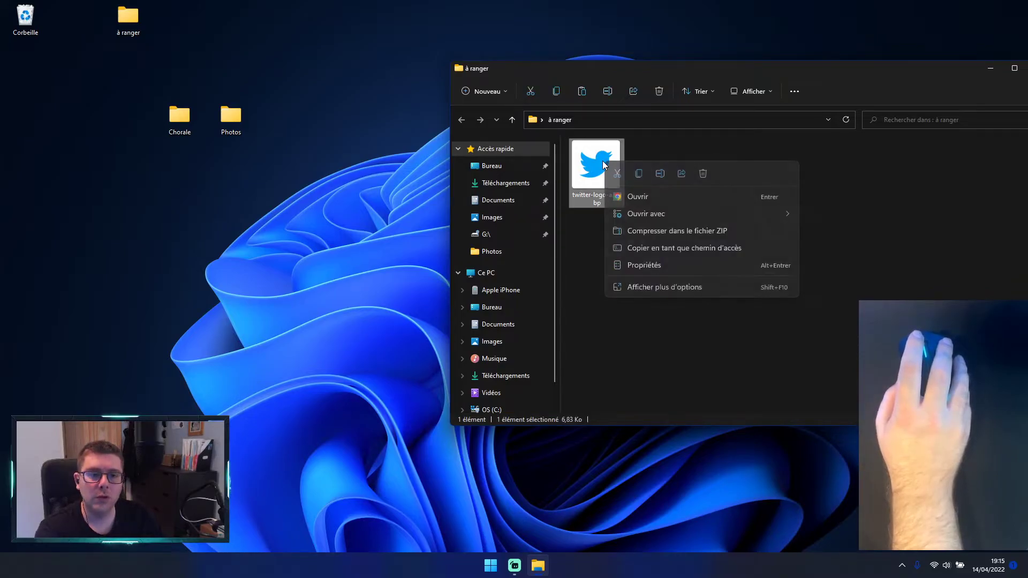
click(625, 287)
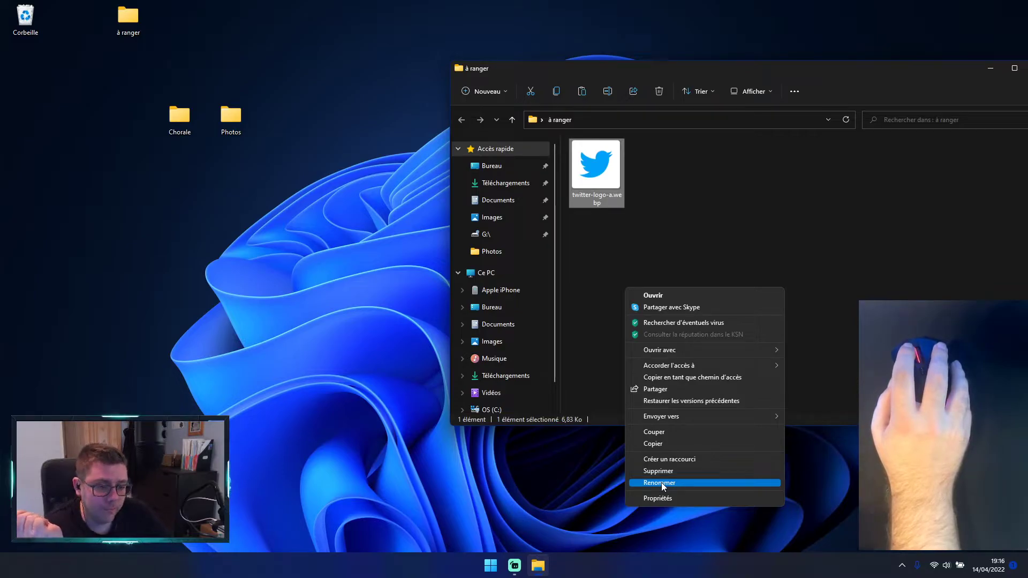
click(653, 445)
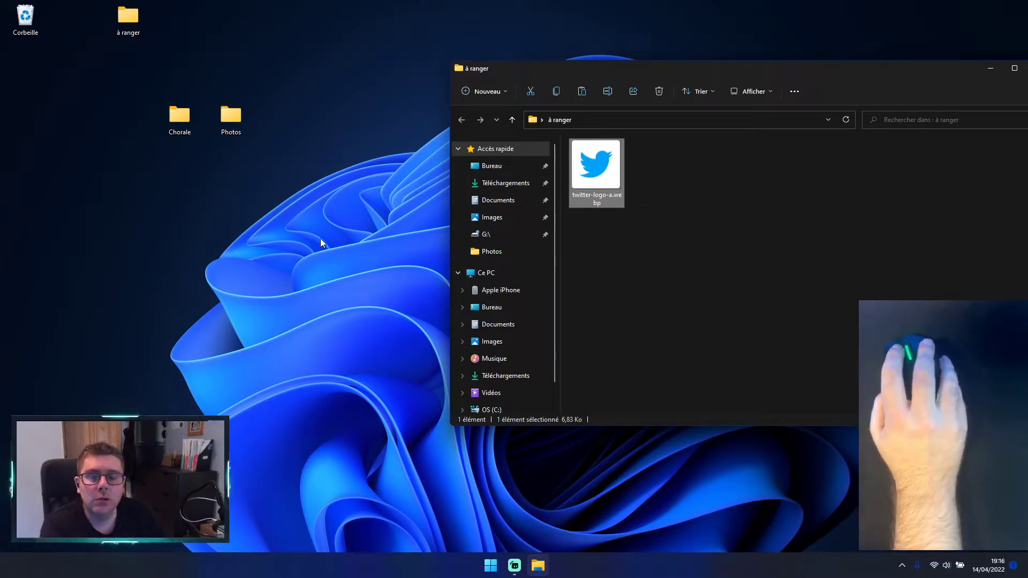
Step: Close the à ranger window and open the 07042022 subfolder inside the desktop Photos folder
drag(952, 74, 838, 117)
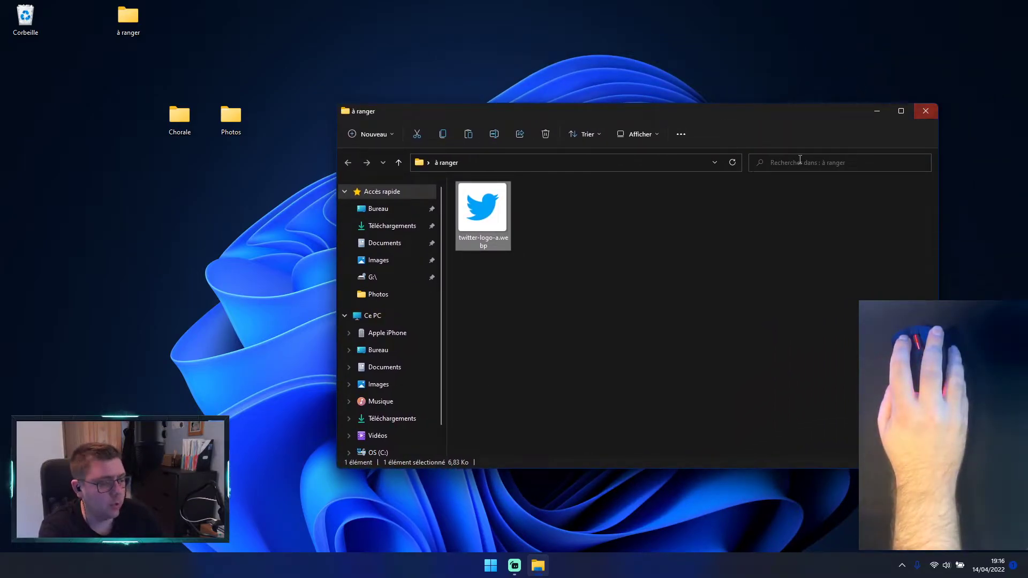
click(927, 113)
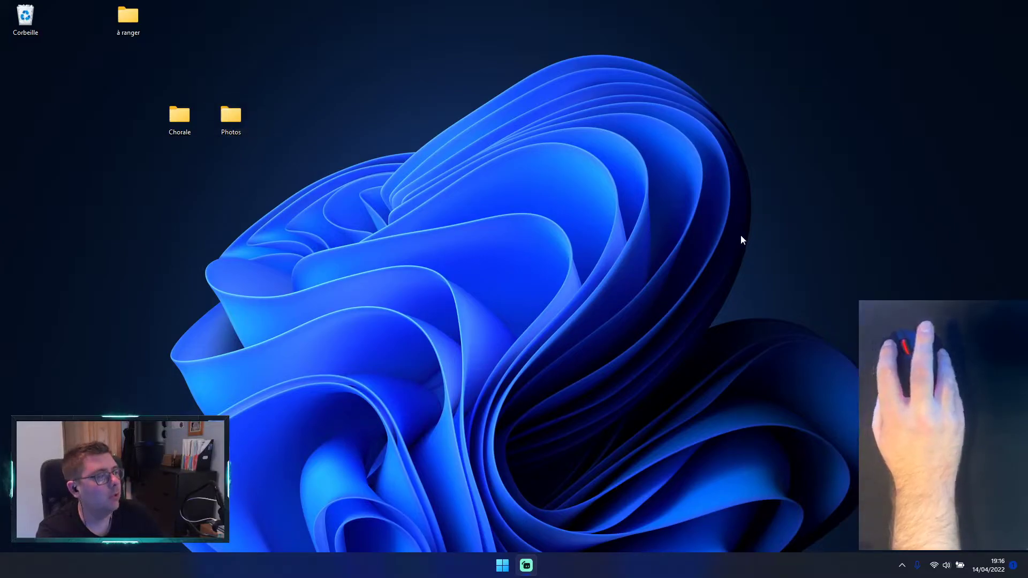
double_click(223, 114)
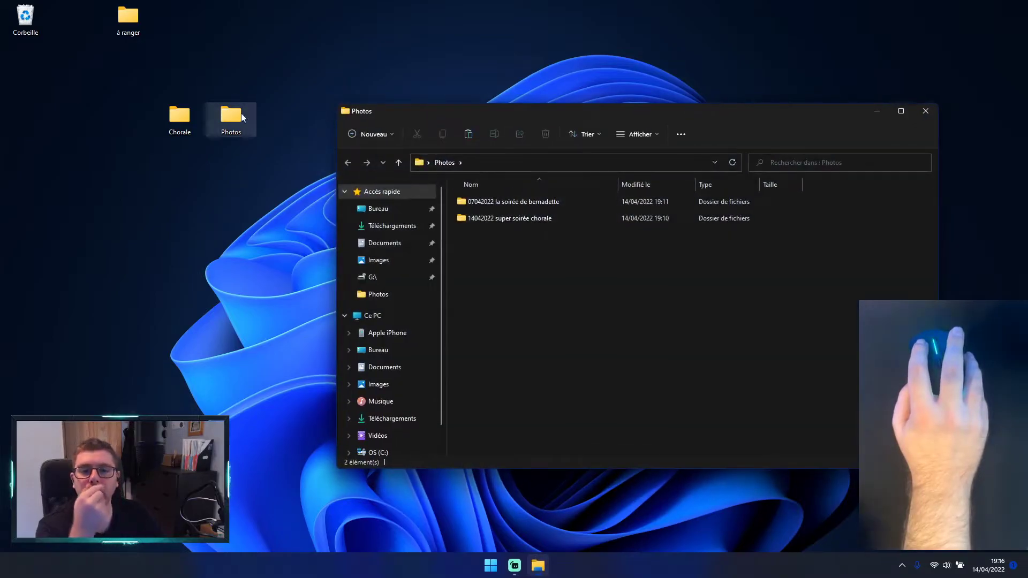
double_click(524, 207)
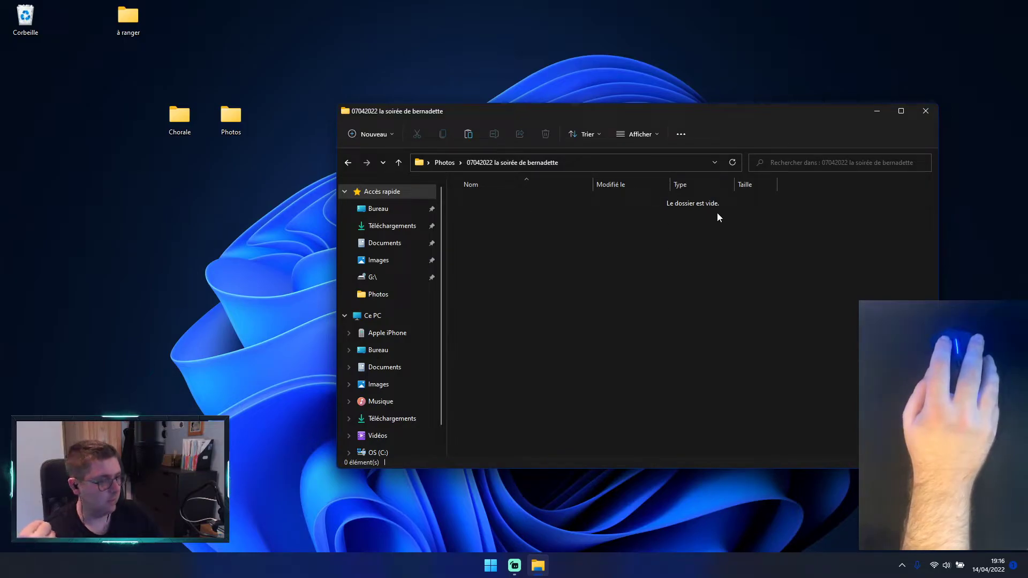
Step: Paste the copied twitter-logo-a.webp image into the 07042022 subfolder and display the contents as large thumbnails
right_click(518, 239)
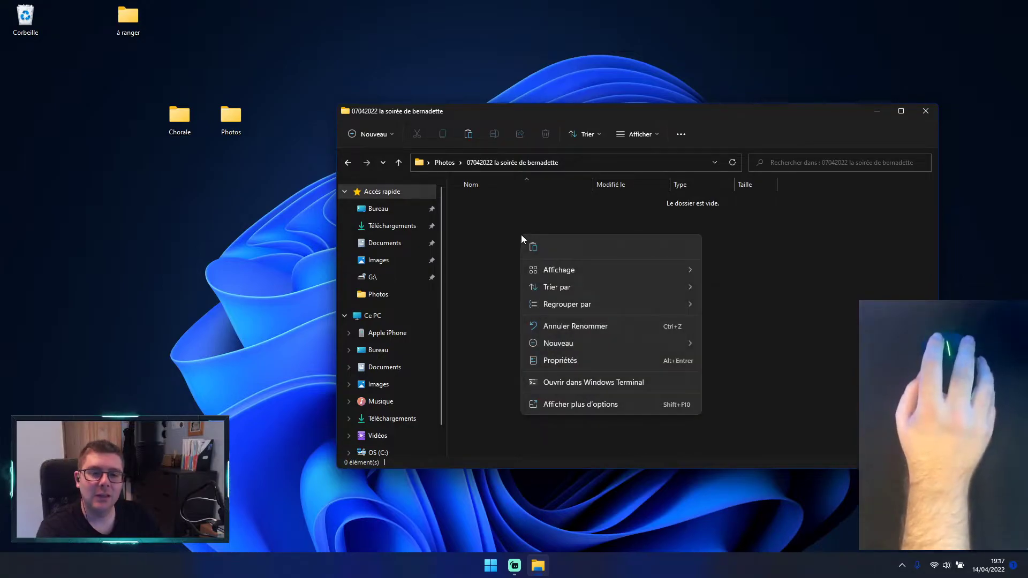
click(564, 406)
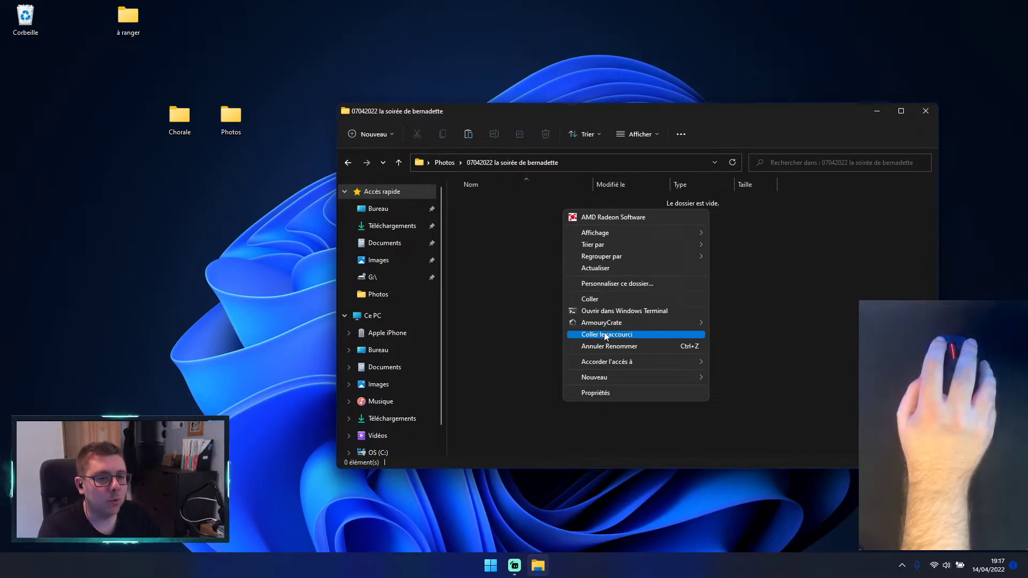
click(608, 301)
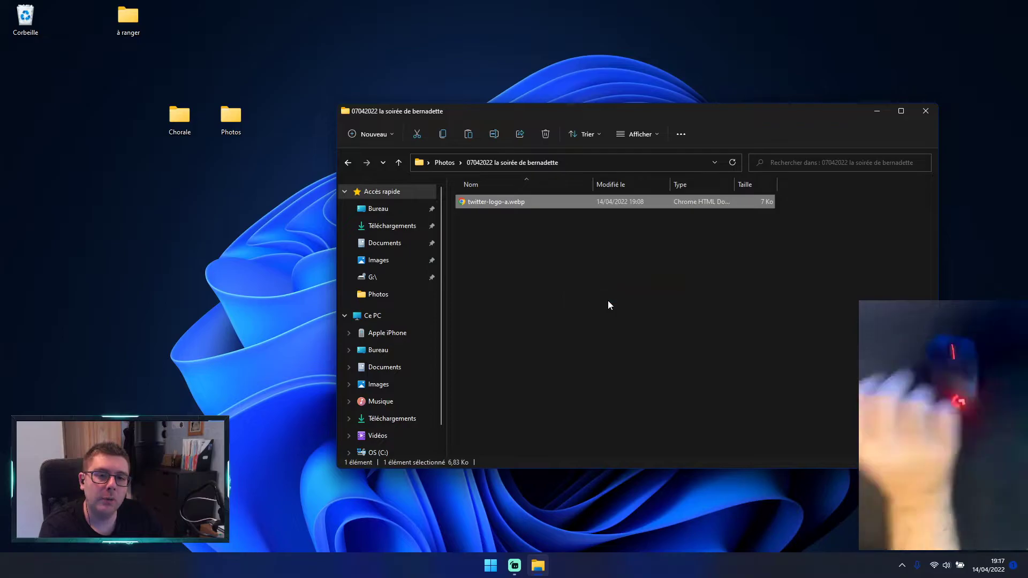
click(608, 300)
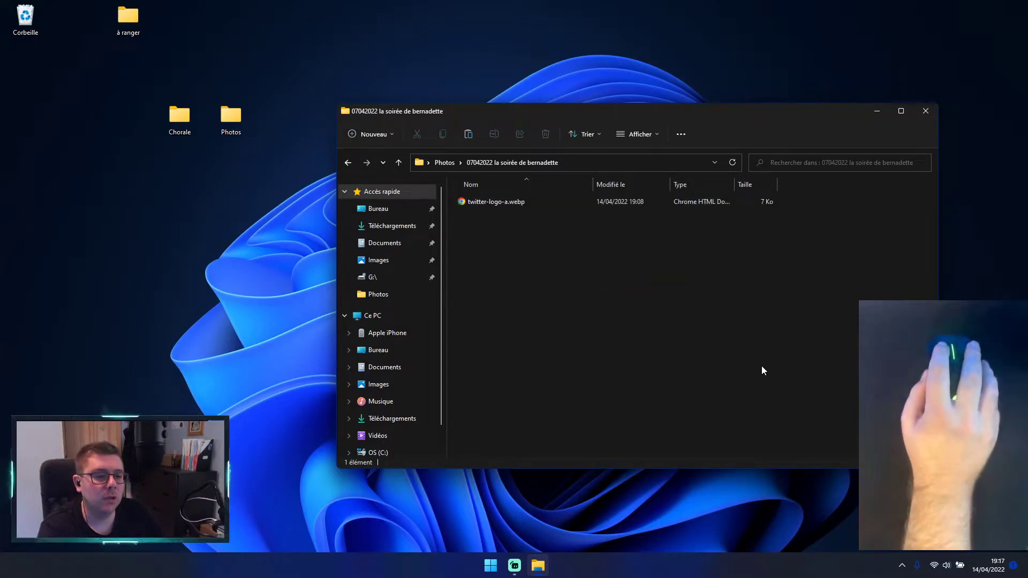
click(931, 462)
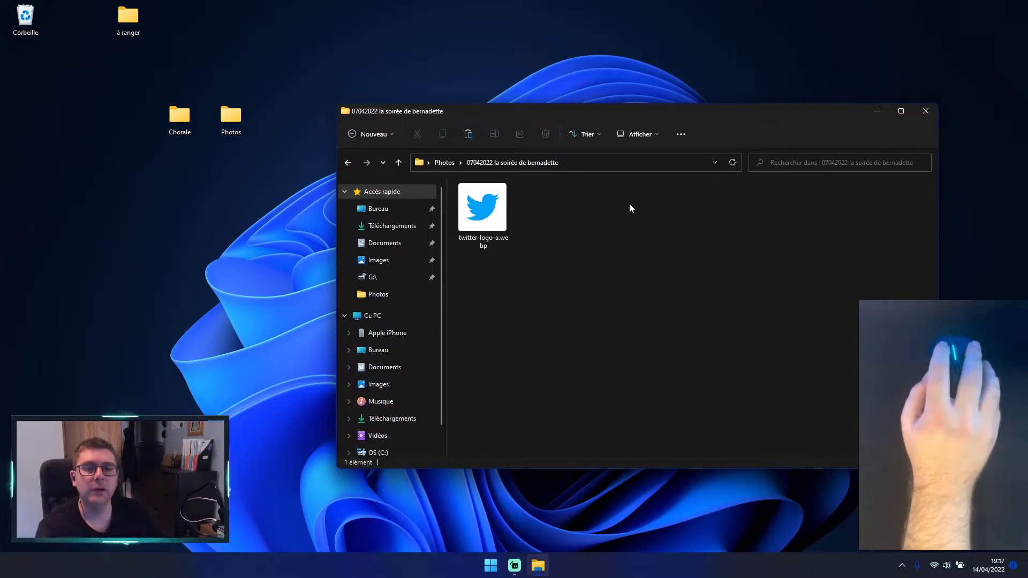
Step: Reposition the window slightly, return to the Photos folder, and close it
drag(612, 111, 588, 119)
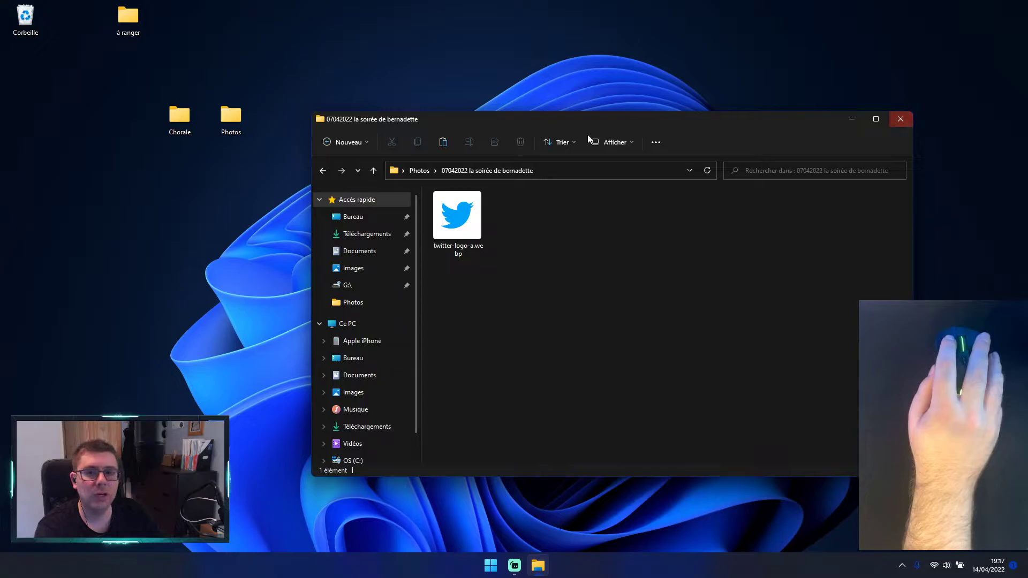
click(326, 170)
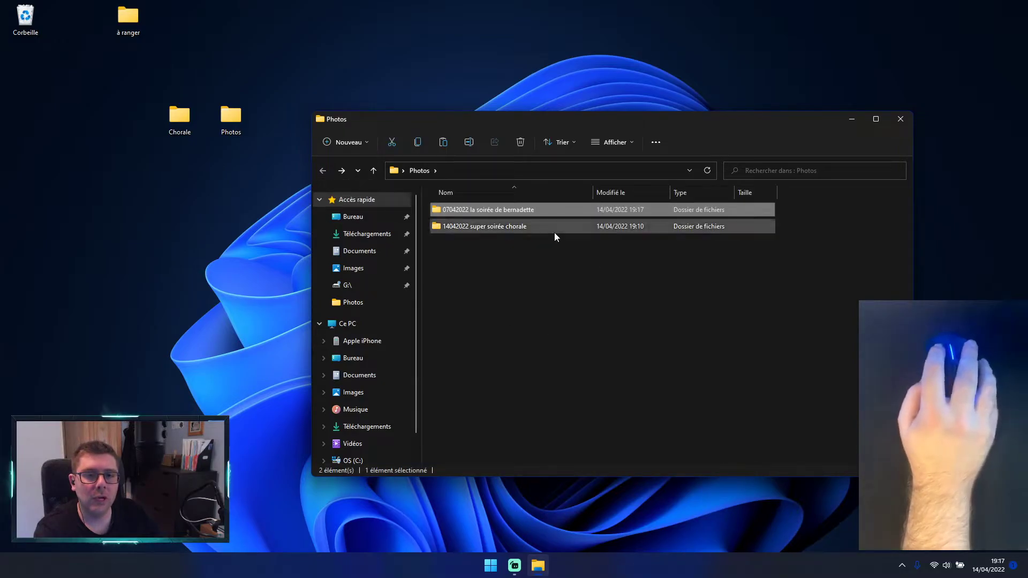
click(486, 225)
click(484, 211)
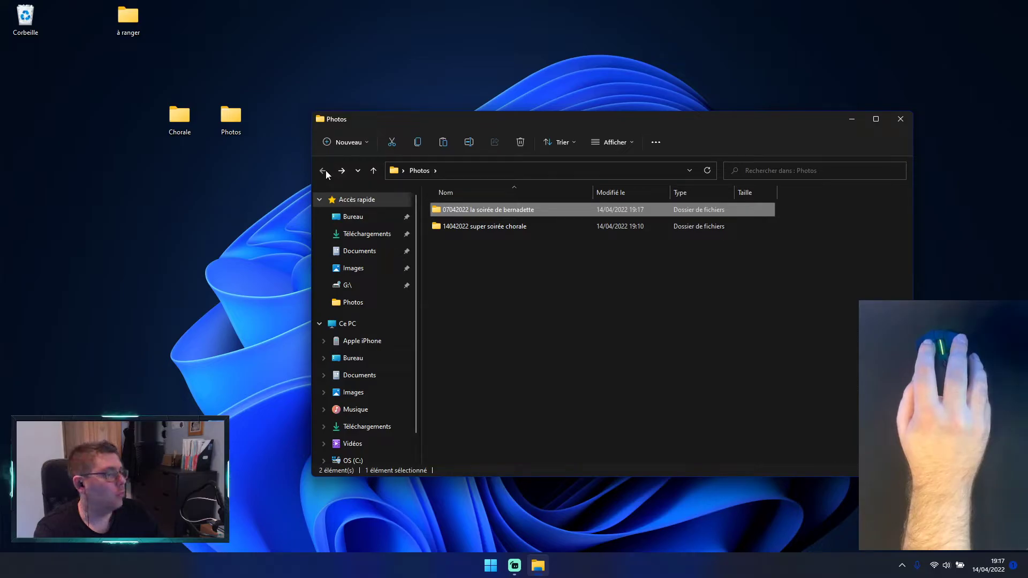
click(901, 120)
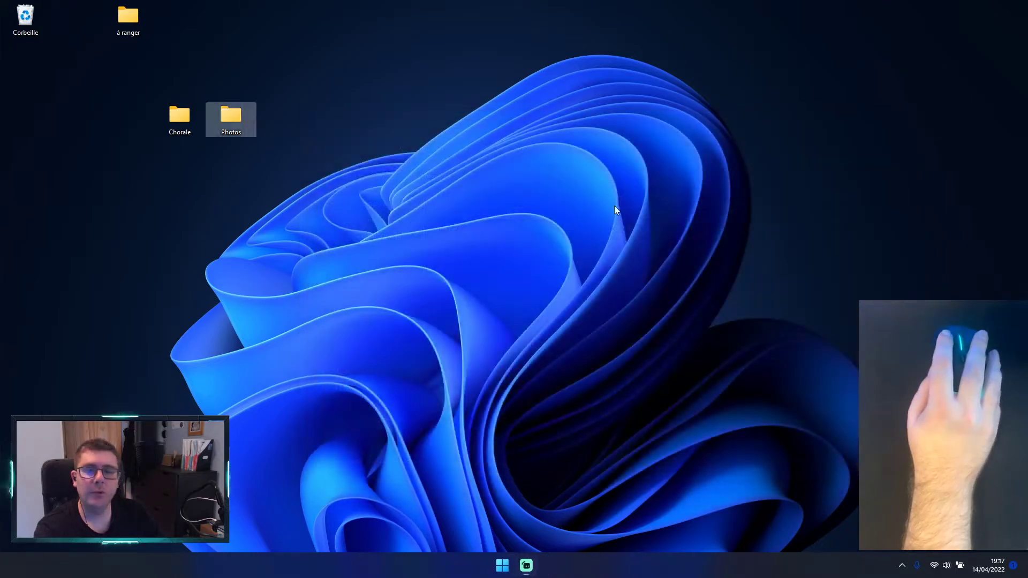
Step: Reopen Photos from the desktop, check the image in the 07042022 subfolder, and go back to Photos
mouse_move(231, 119)
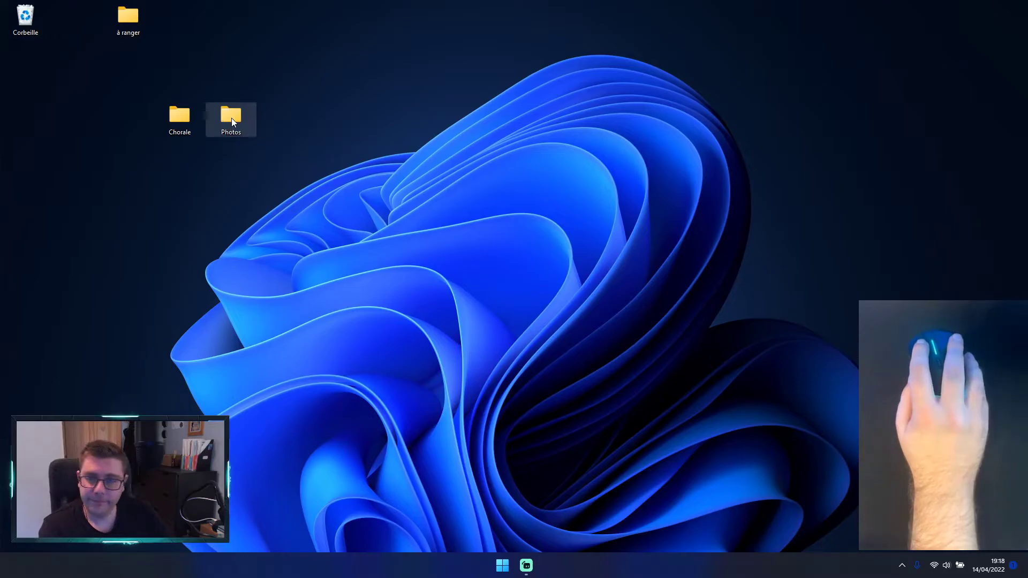
double_click(231, 118)
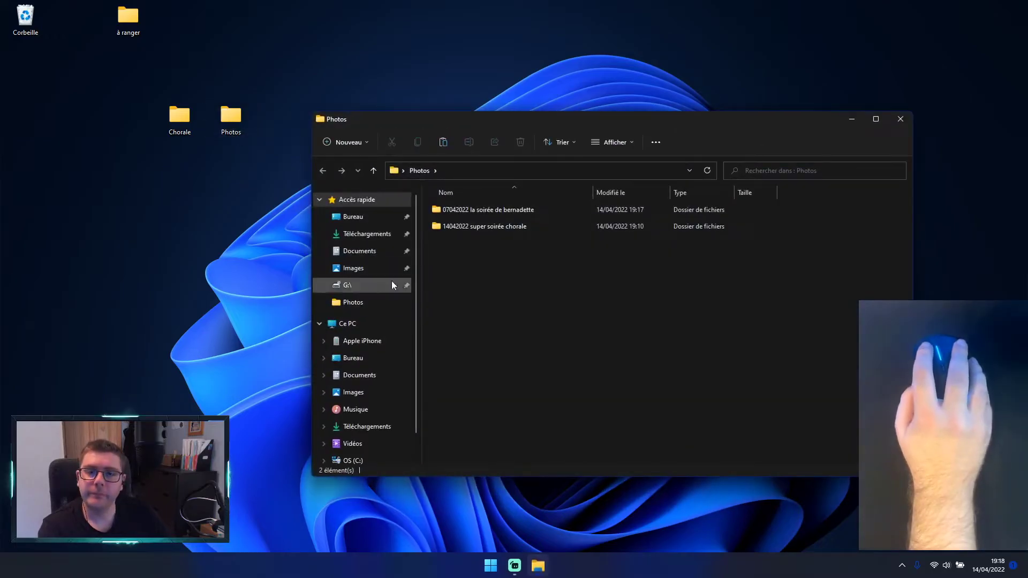
double_click(464, 215)
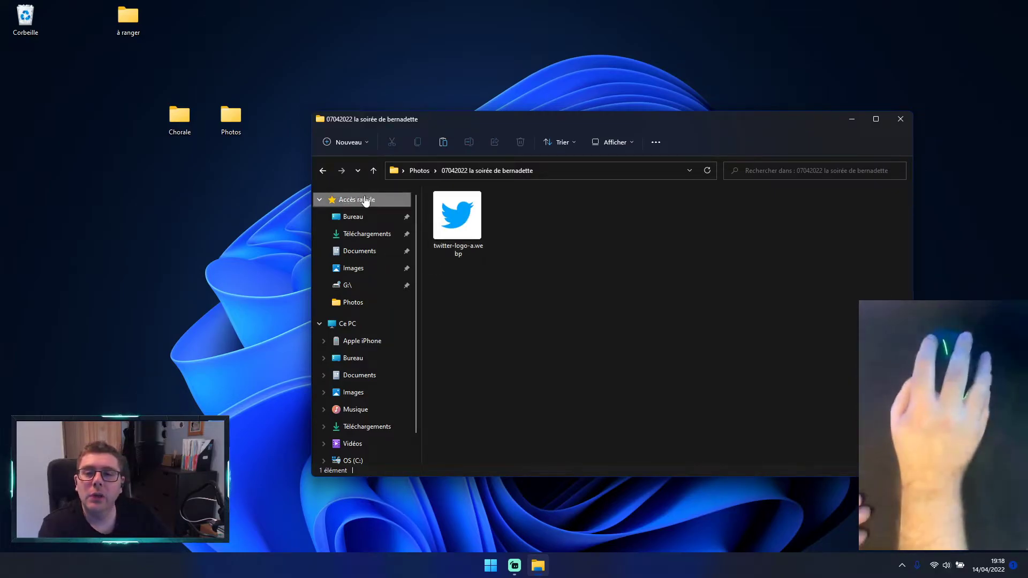
click(322, 170)
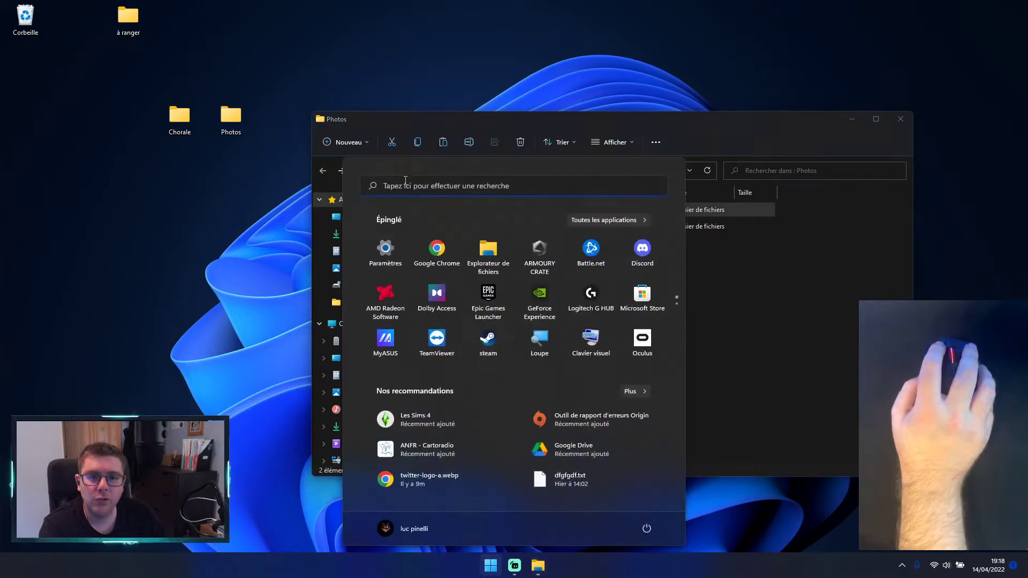
Step: Open Google Chrome, search for "gogole image", and switch to the image results
key(super)
click(450, 249)
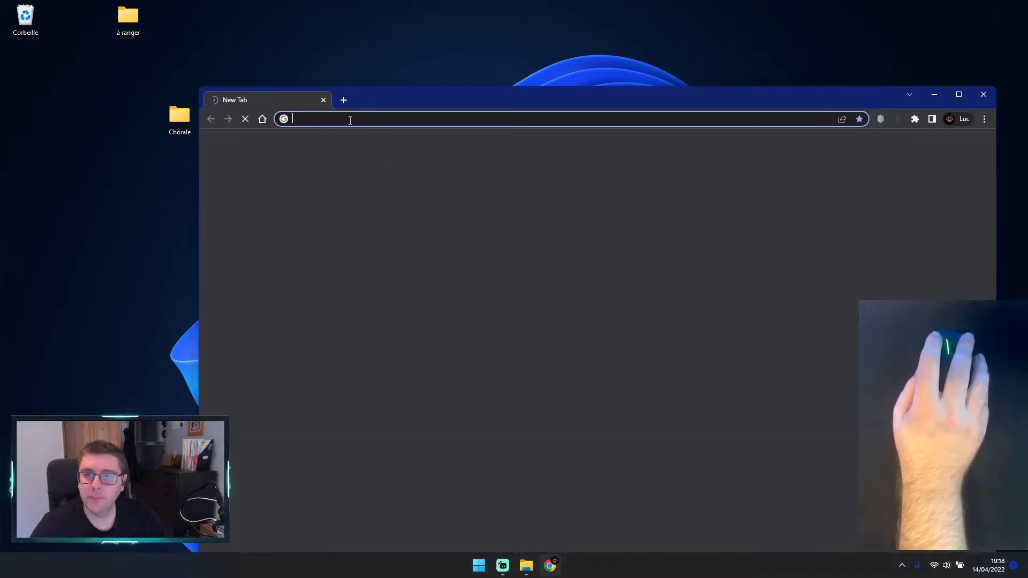
text(gogole image)
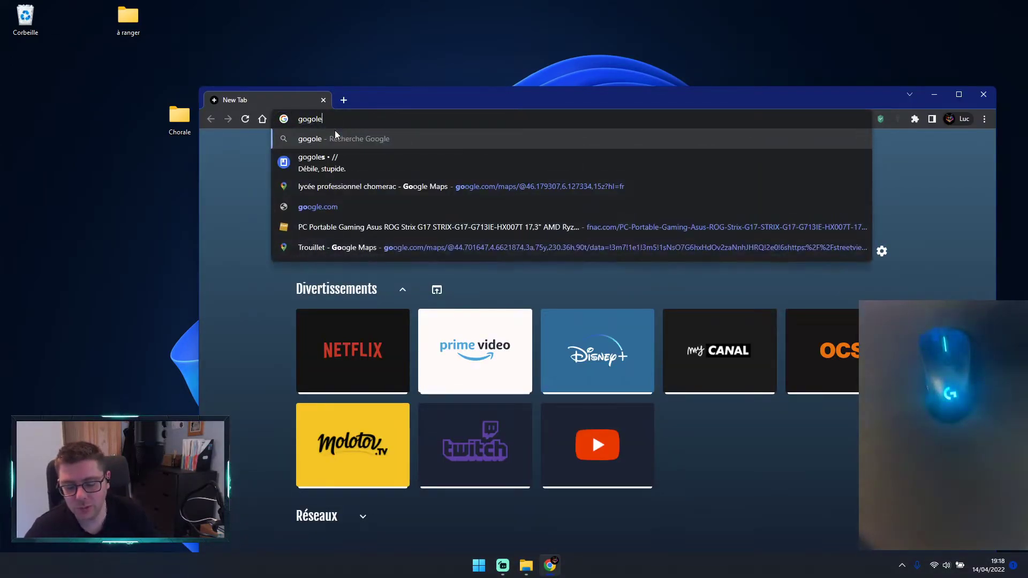
key(Return)
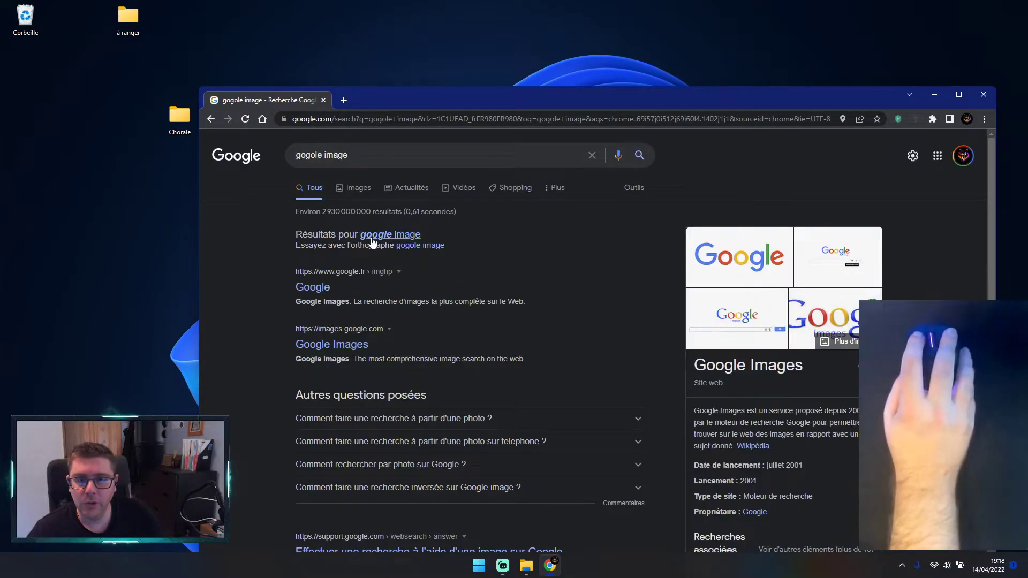
click(368, 196)
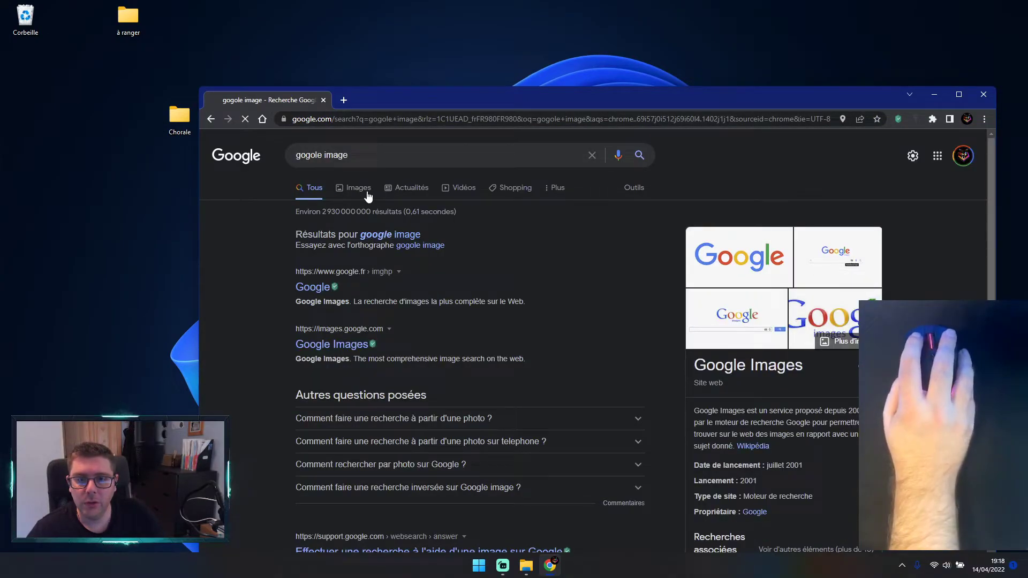
Step: Replace the image search query with "chorale" and run the search
click(398, 156)
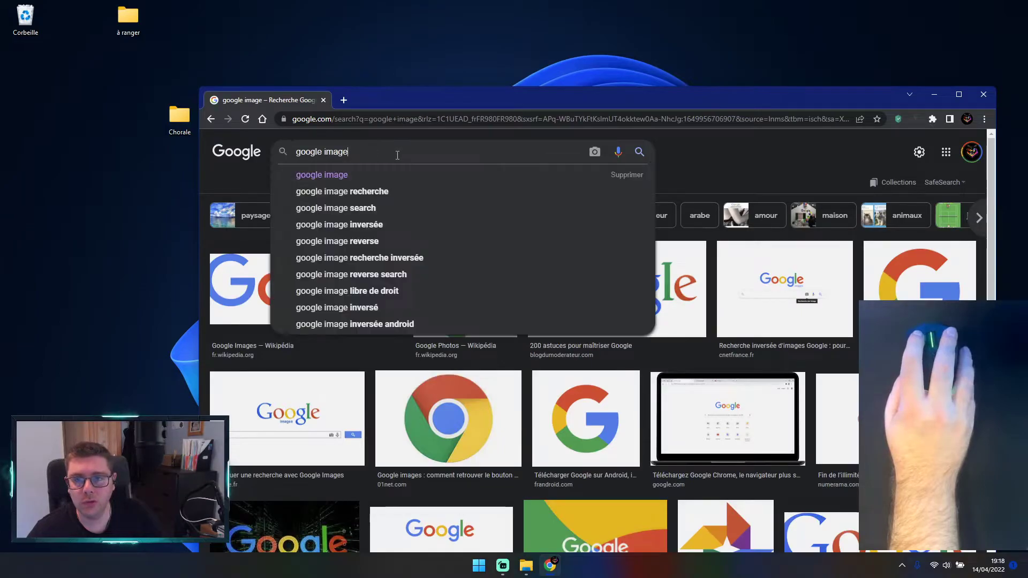
drag(397, 155, 287, 147)
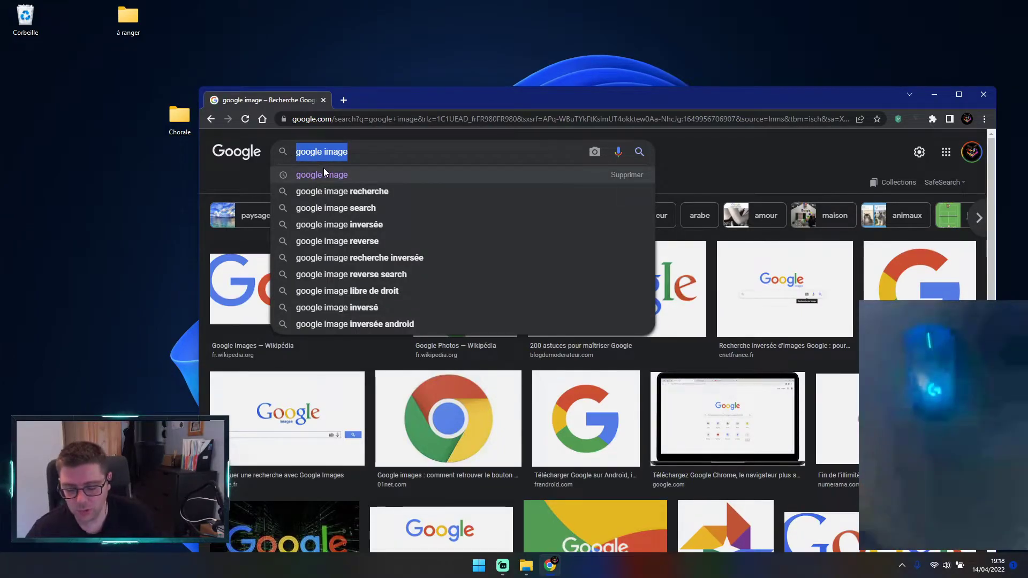
text(chorale)
key(Return)
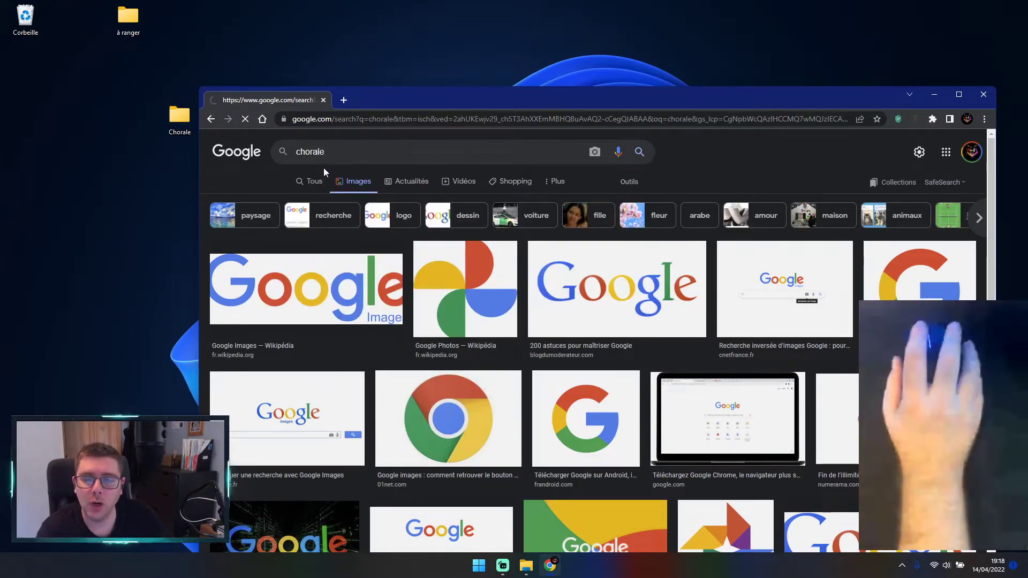
Step: Save the first choir stage photo from the image results to the desktop
click(316, 282)
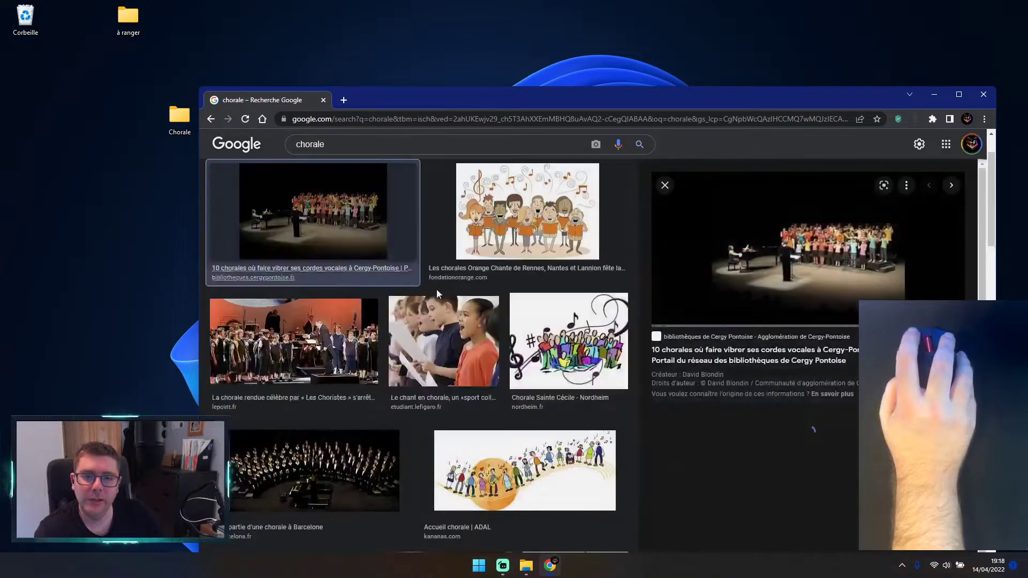
right_click(824, 241)
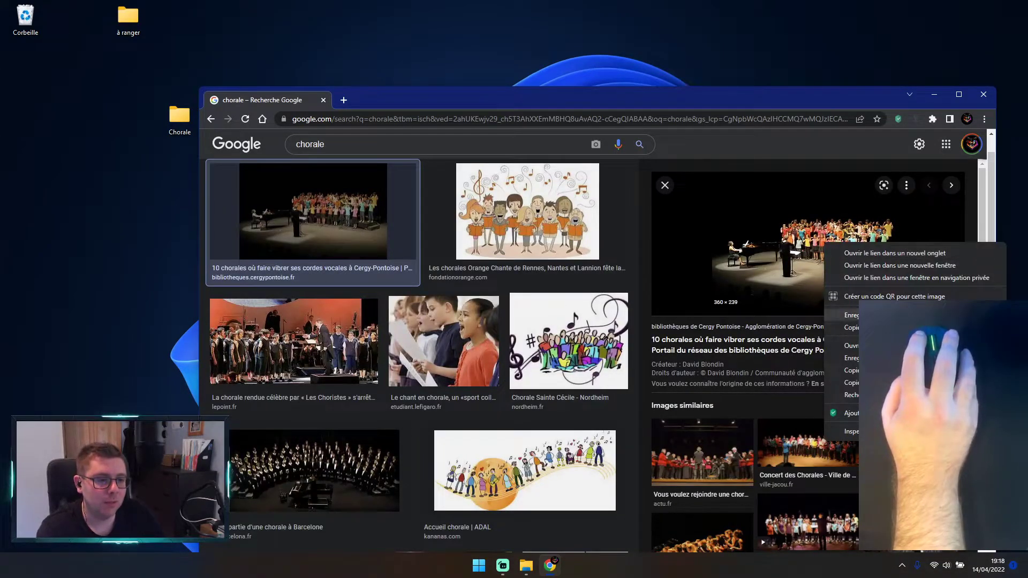
click(851, 357)
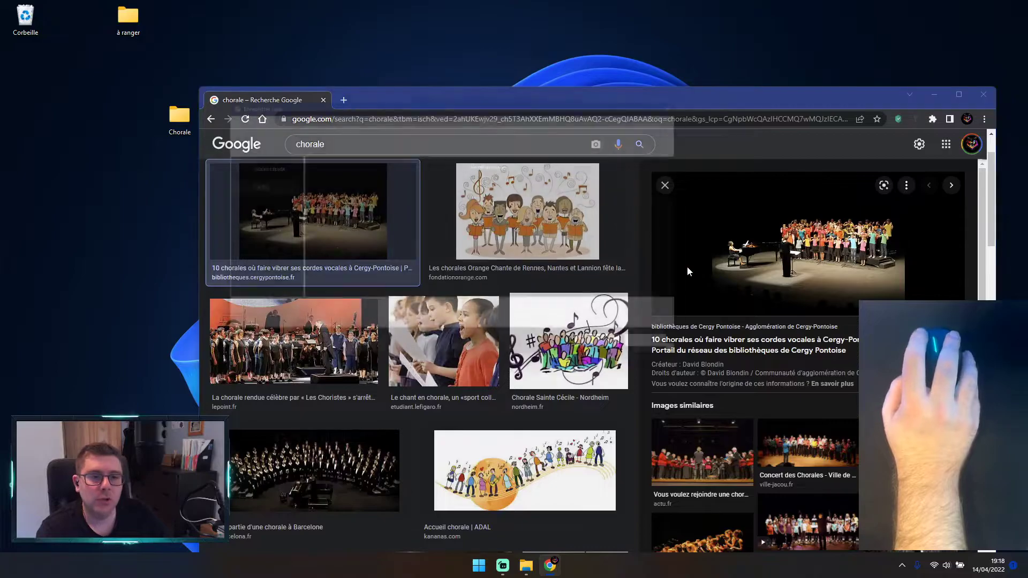
click(620, 357)
Step: Close the browser, move the saved choir photo from the desktop into the à ranger folder, and close the Photos window
click(984, 94)
drag(25, 68, 128, 17)
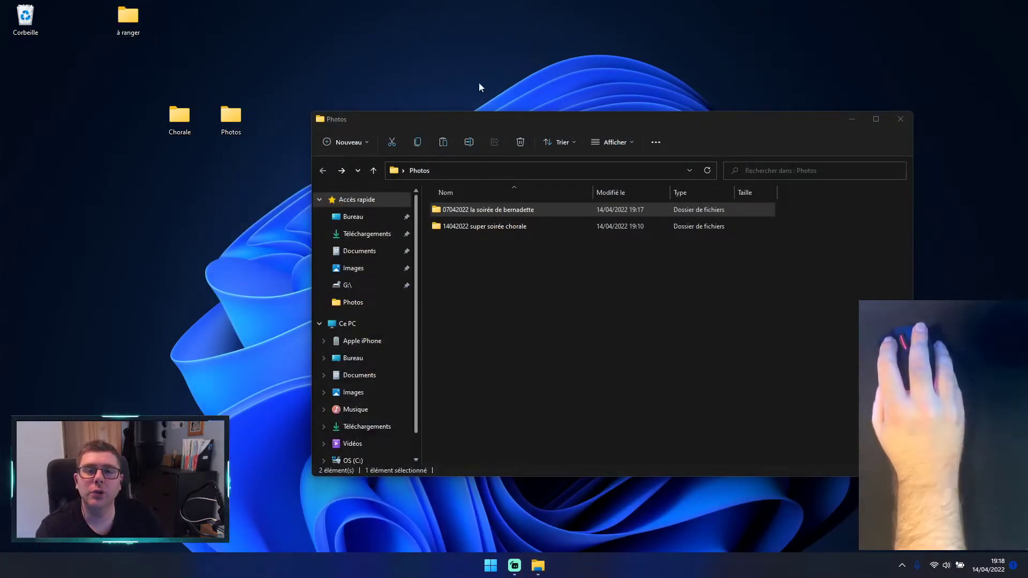
click(900, 119)
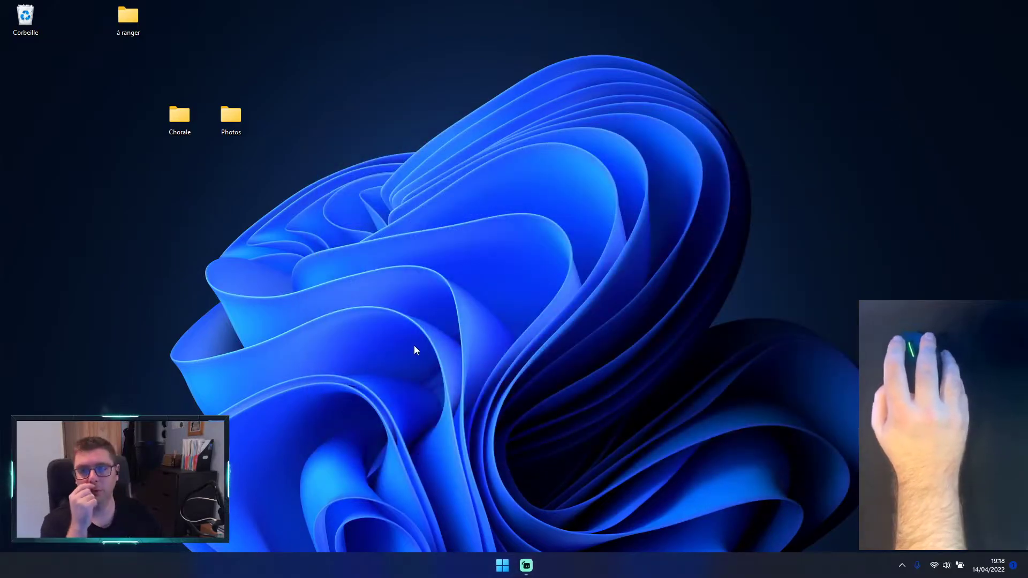
Step: Open the à ranger folder and practise selecting its choir photo and twitter-logo-a.webp, repeatedly selecting and deselecting the logo
double_click(130, 18)
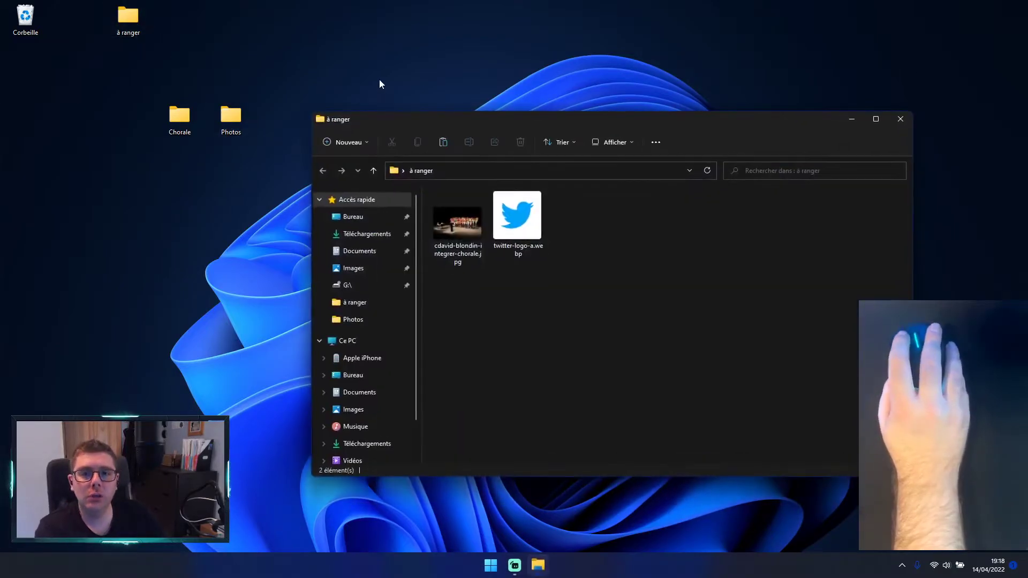
click(517, 236)
click(459, 227)
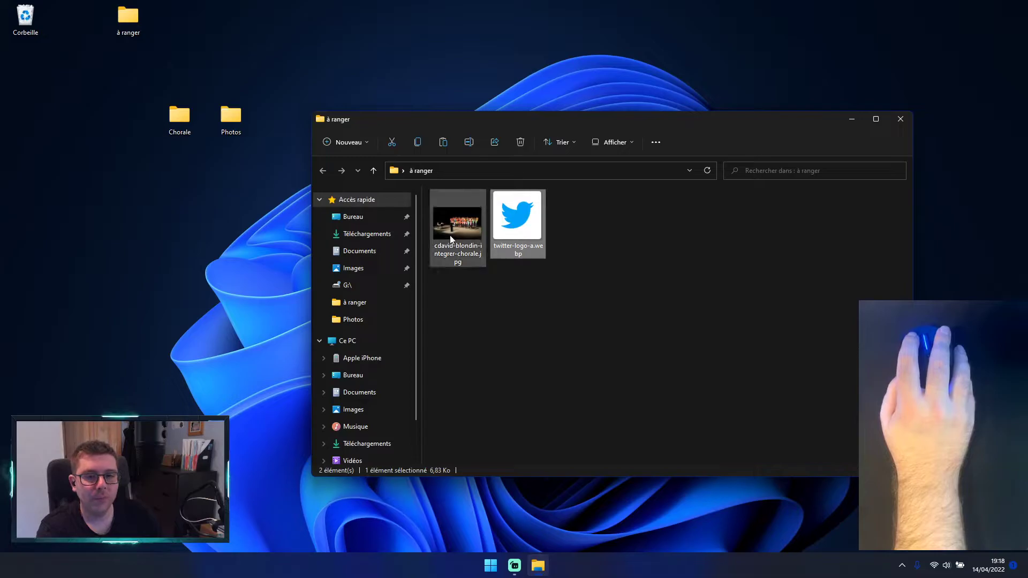
click(517, 228)
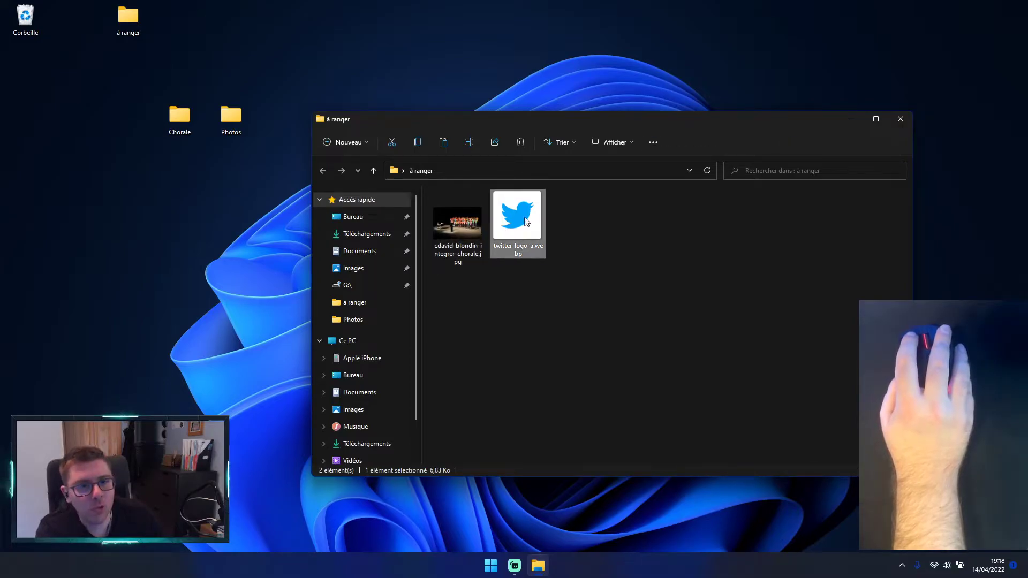
click(611, 318)
click(528, 224)
click(539, 301)
click(537, 226)
click(555, 337)
click(526, 227)
click(527, 317)
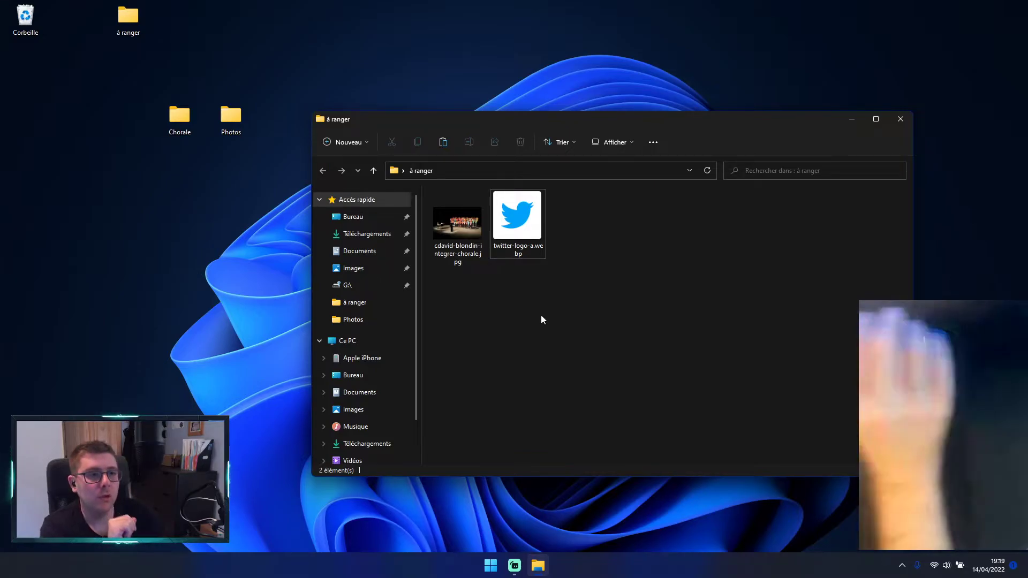
Step: Close the à ranger window and open the Photos folder from the desktop
click(908, 123)
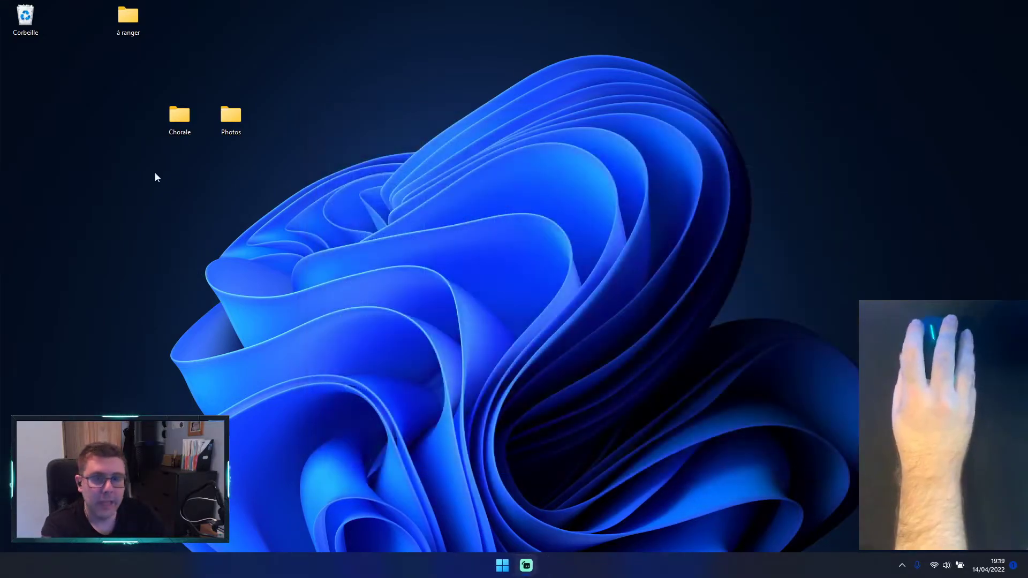
double_click(222, 120)
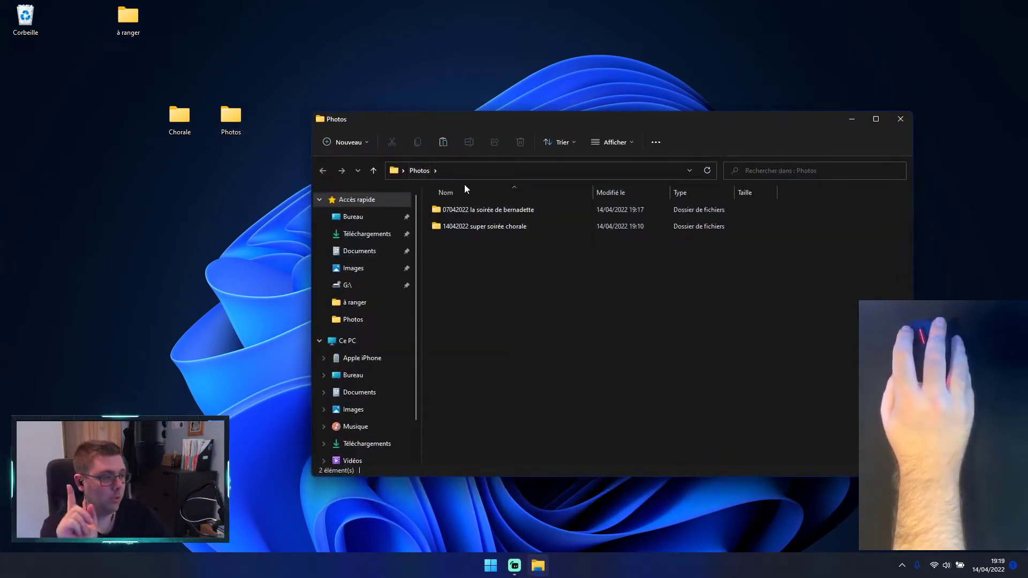
Step: Open the 07042022 subfolder of Photos, select its twitter-logo-a.webp file, and close the window
double_click(518, 214)
click(478, 225)
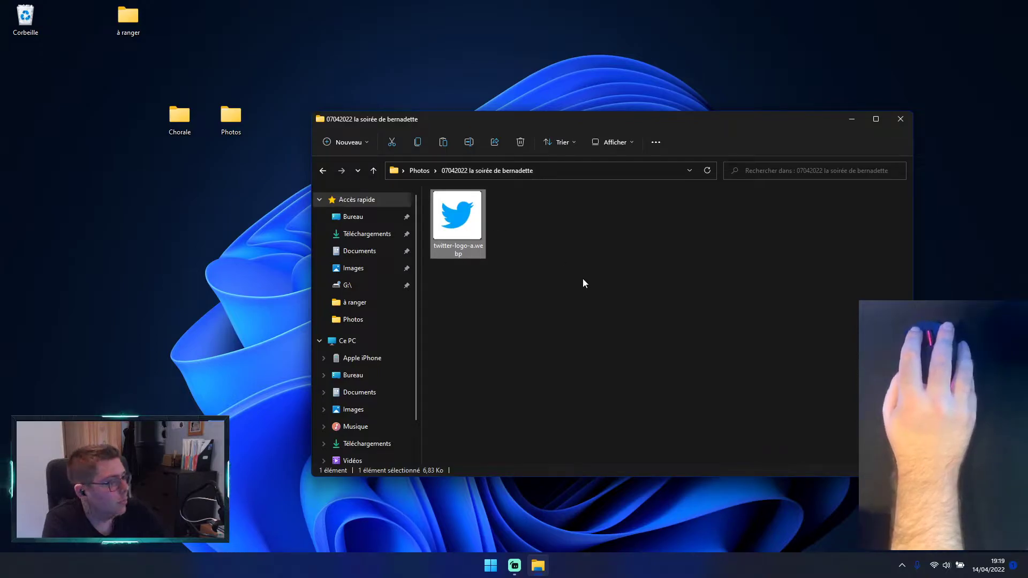
click(900, 119)
Step: Delete twitter-logo-a.webp from the à ranger desktop folder, select the remaining choir photo, and close the window
double_click(141, 16)
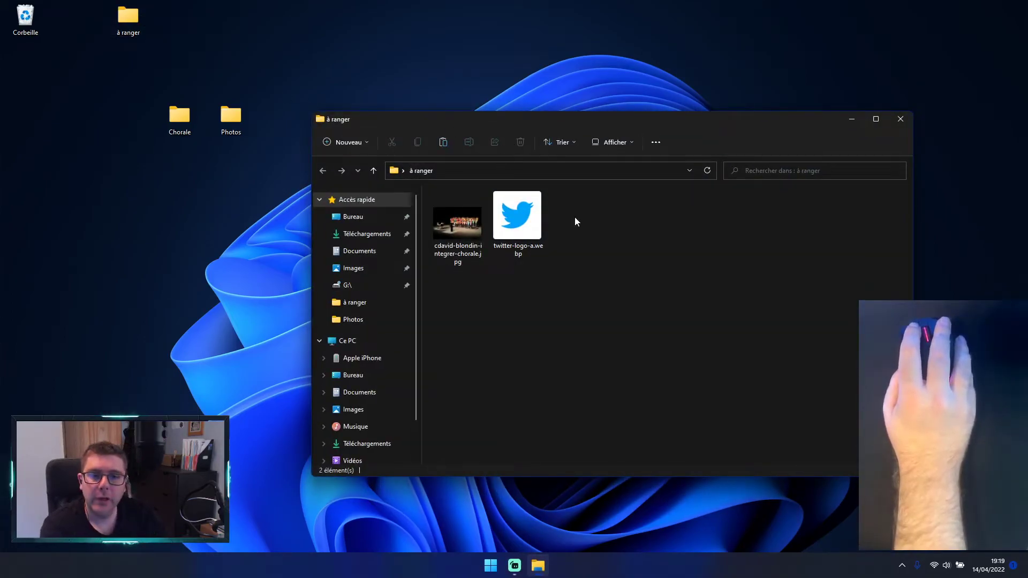
mouse_move(529, 216)
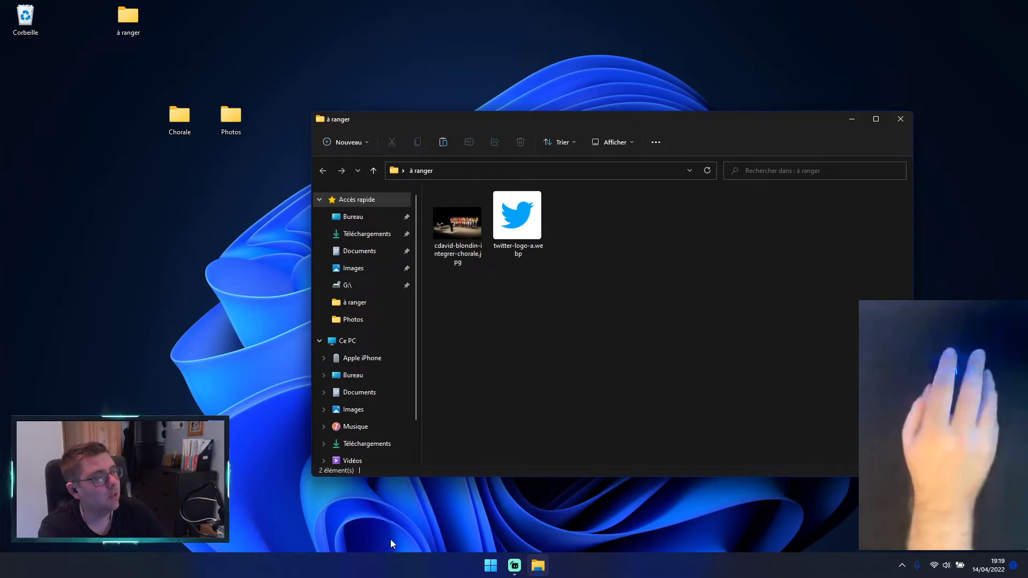
right_click(511, 230)
click(561, 348)
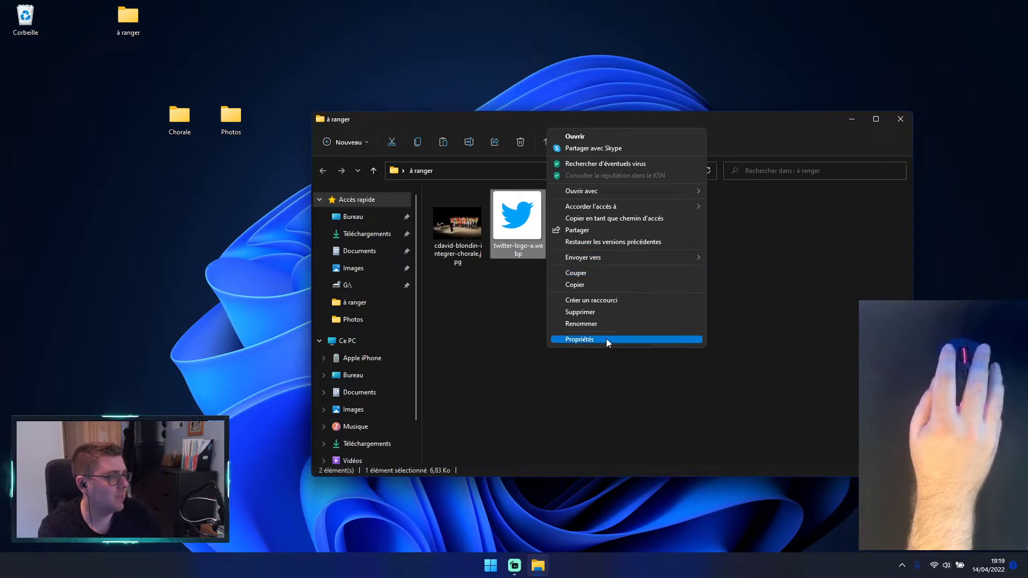
click(591, 313)
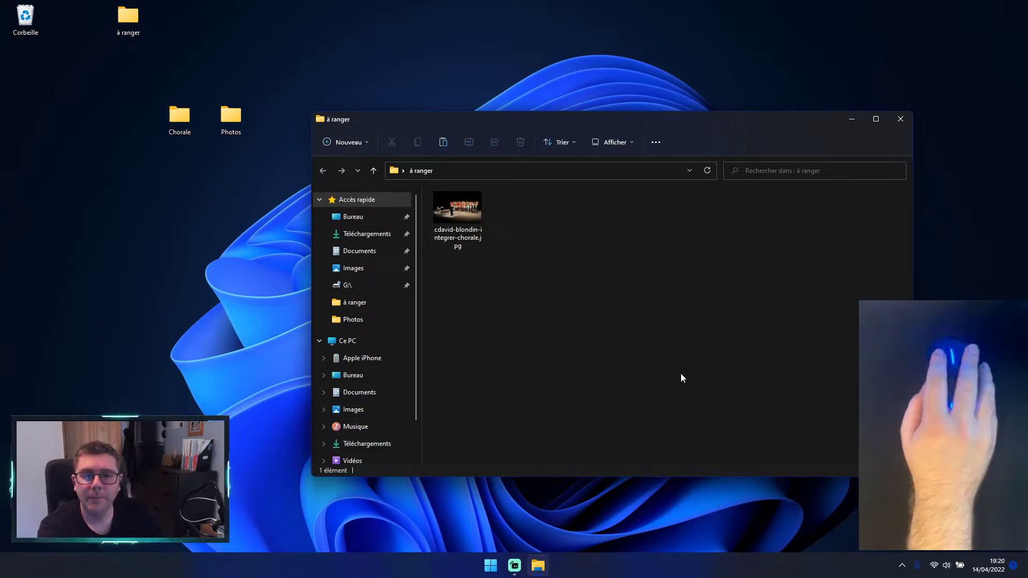
click(473, 215)
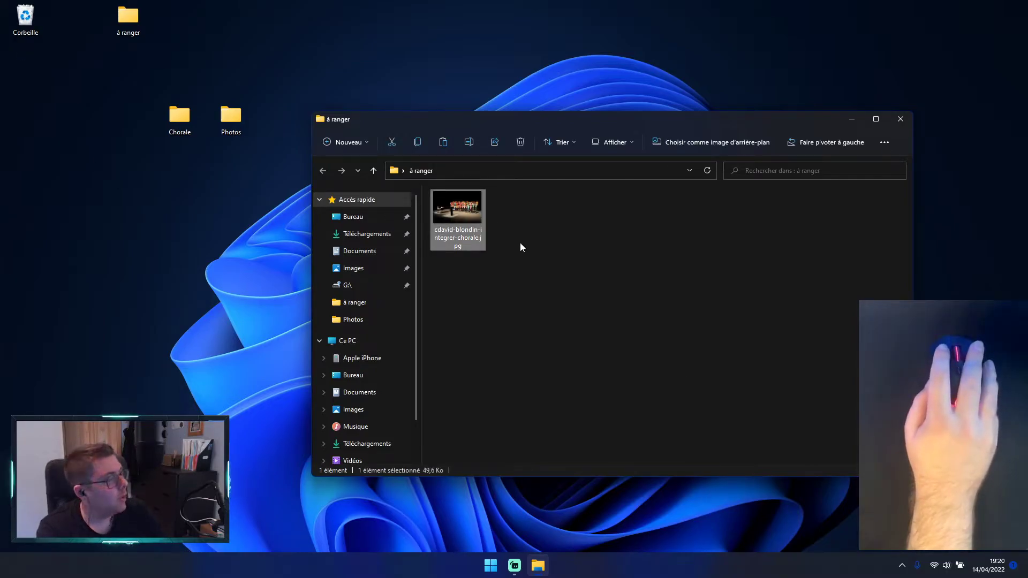
click(899, 119)
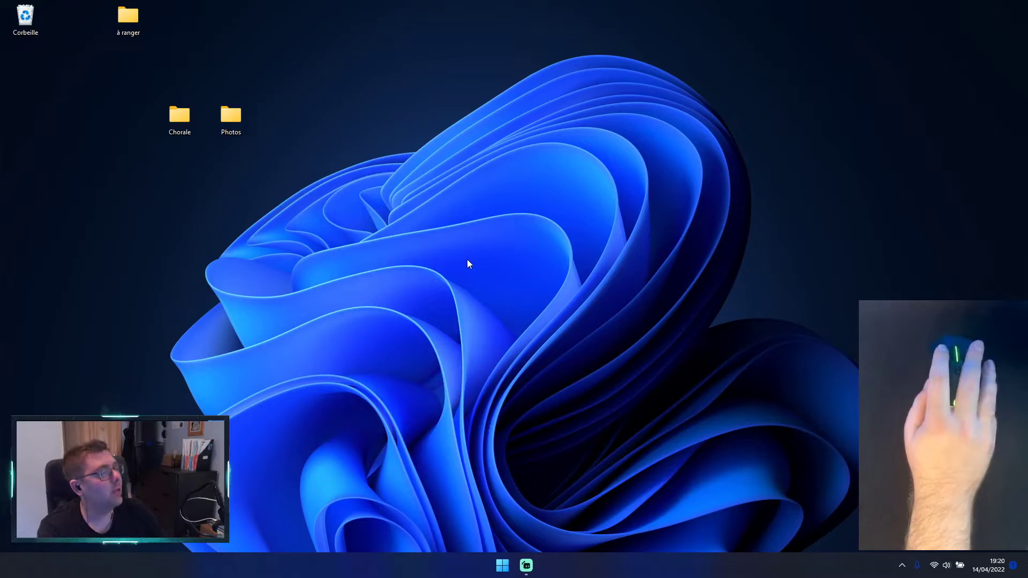
Step: Check the logo file in the 07042022 subfolder of Photos, return to the parent folder, and close the window
double_click(239, 110)
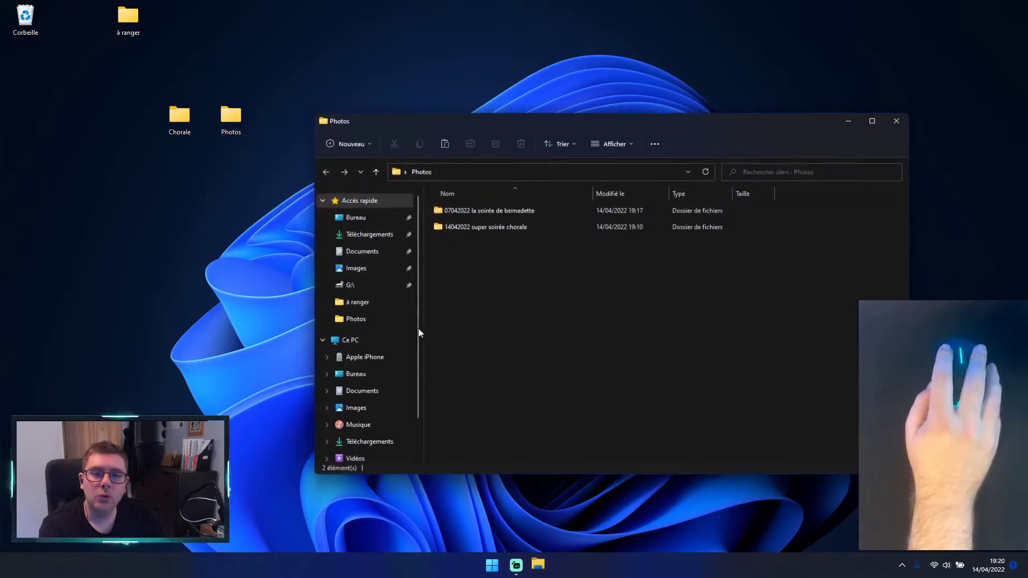
mouse_move(486, 213)
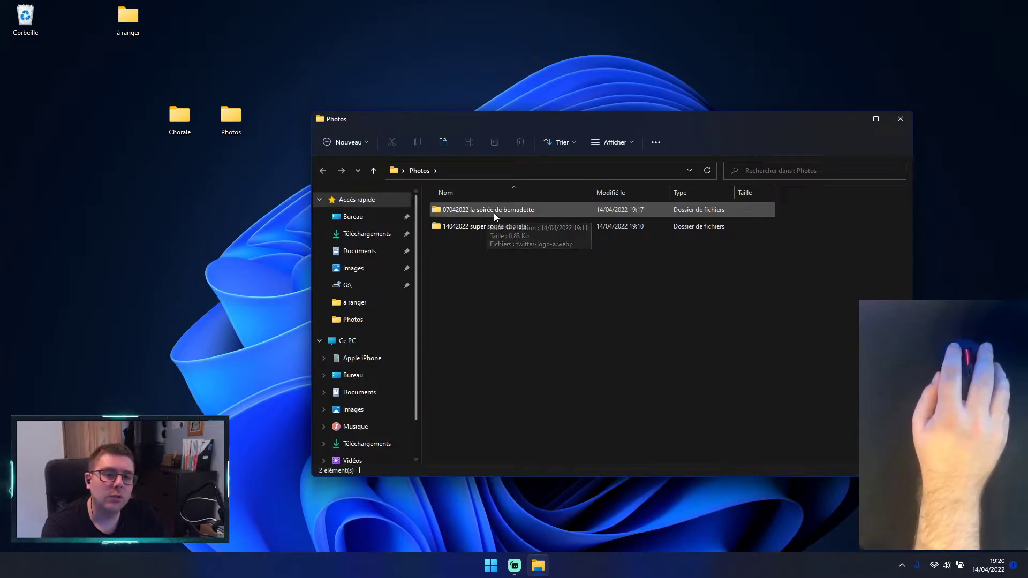
double_click(488, 213)
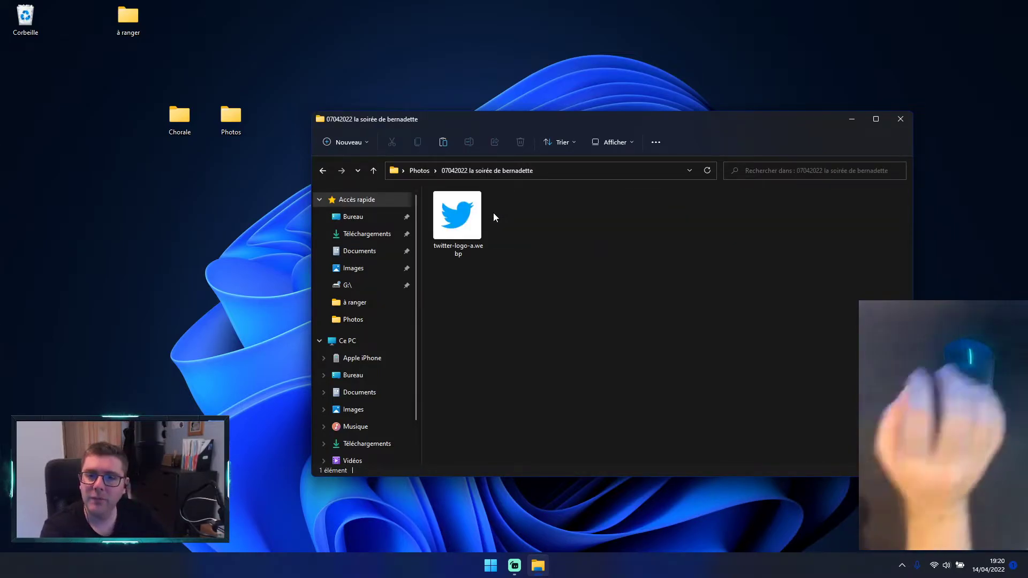
click(322, 170)
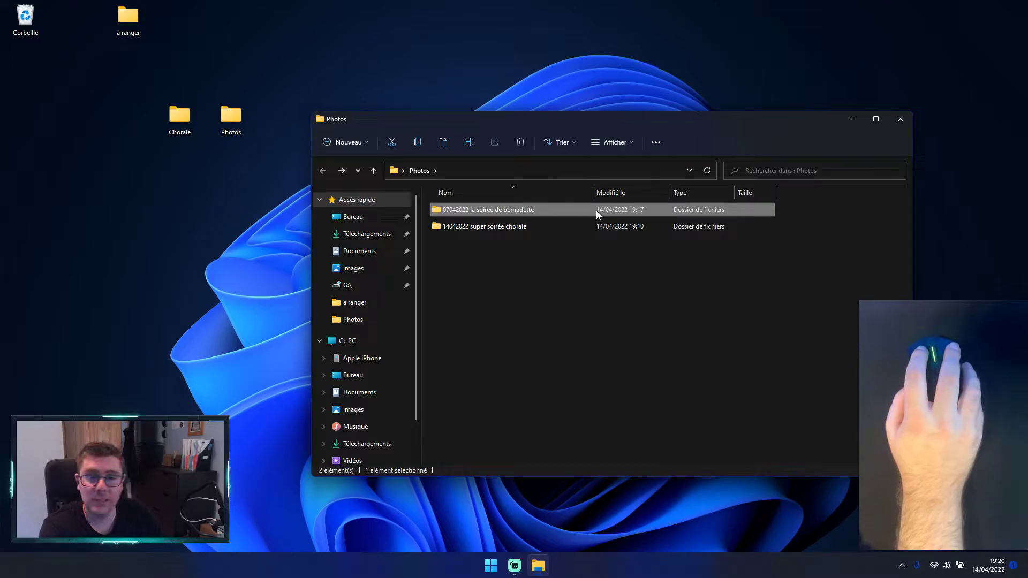
click(589, 265)
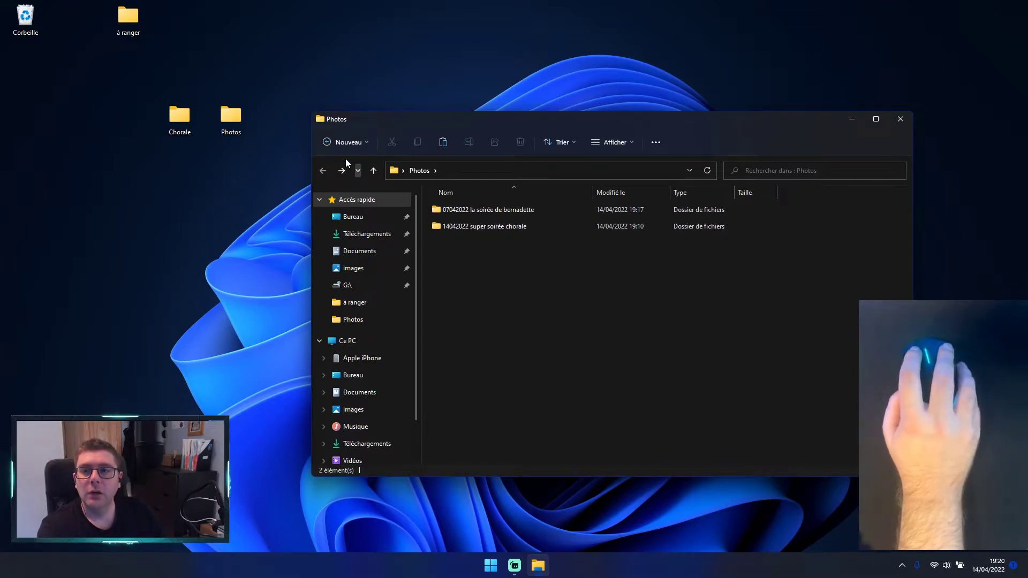
click(900, 121)
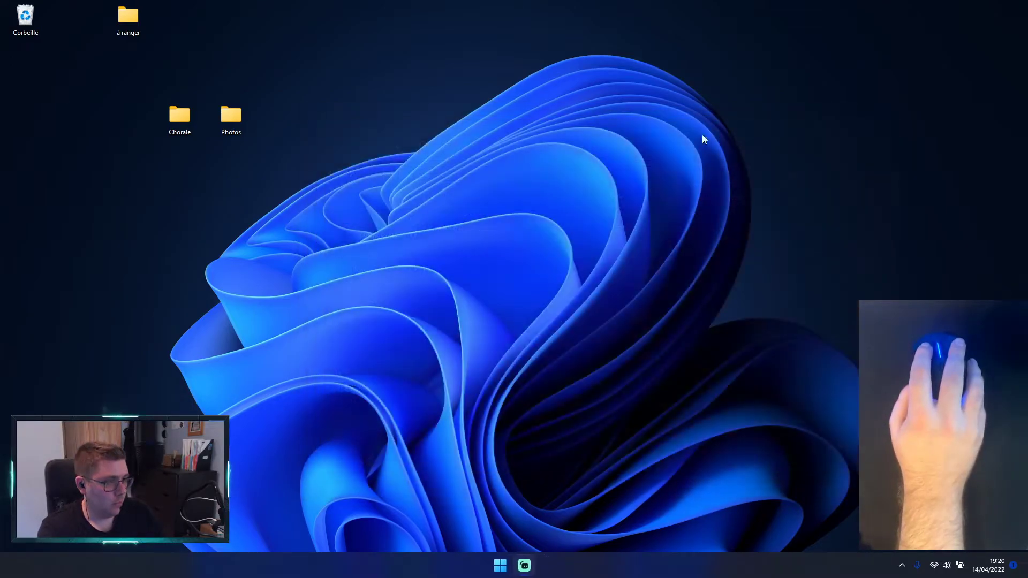
Step: View the choir photo from the à ranger folder in the image viewer, and close both the viewer and the folder
mouse_move(137, 21)
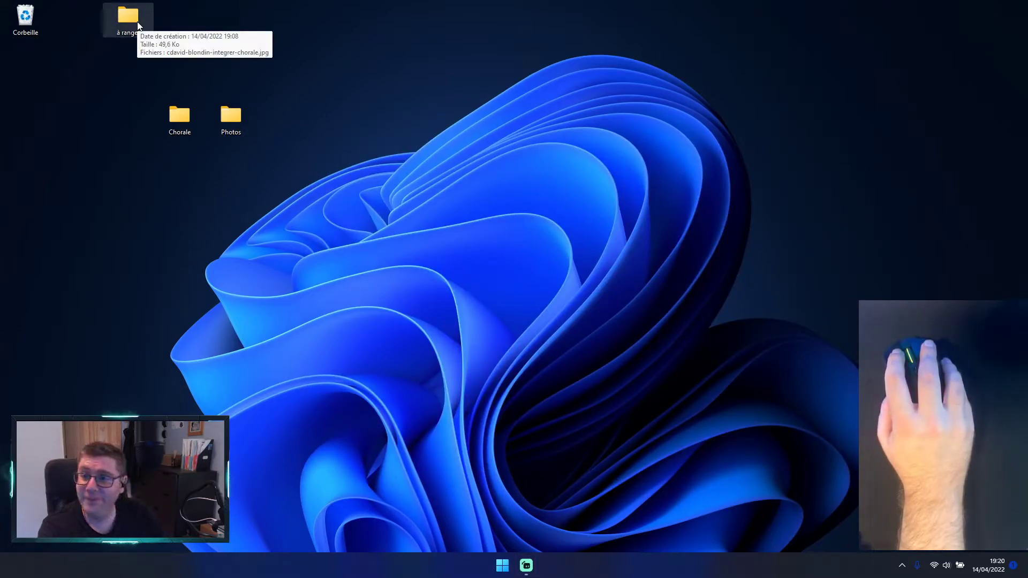
double_click(137, 22)
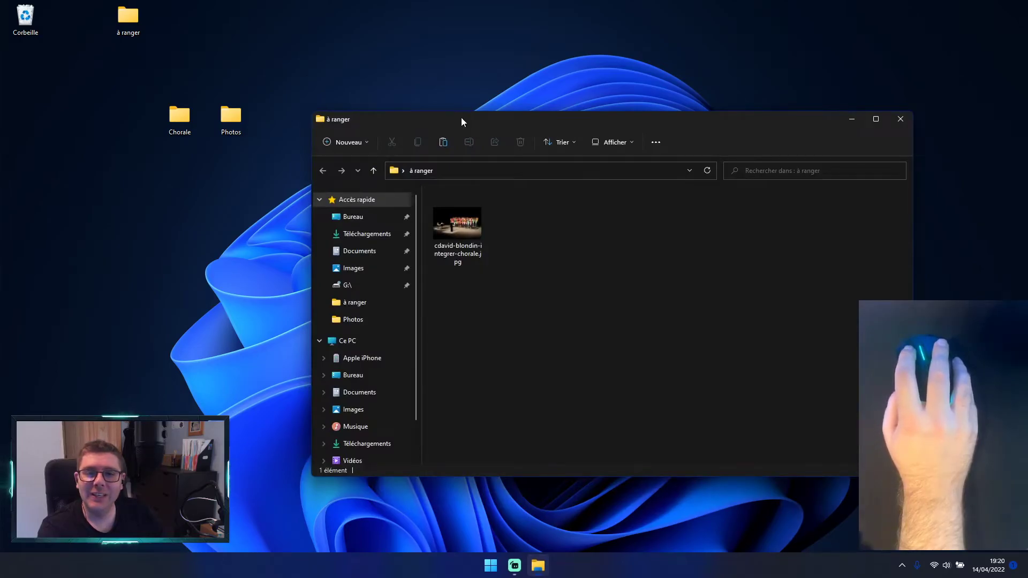
drag(461, 121, 455, 101)
click(464, 206)
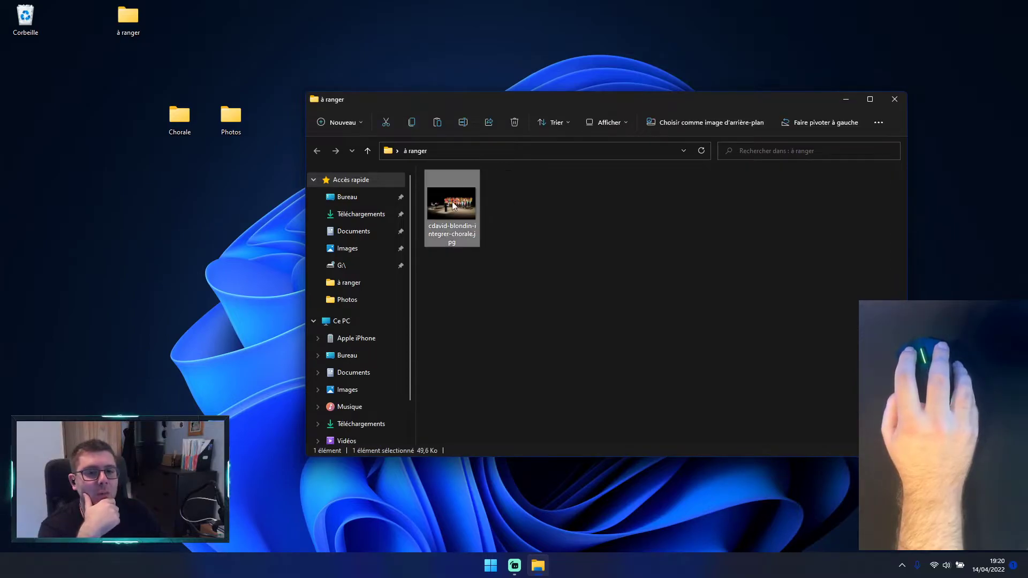
double_click(452, 201)
scroll(648, 252, up, 5)
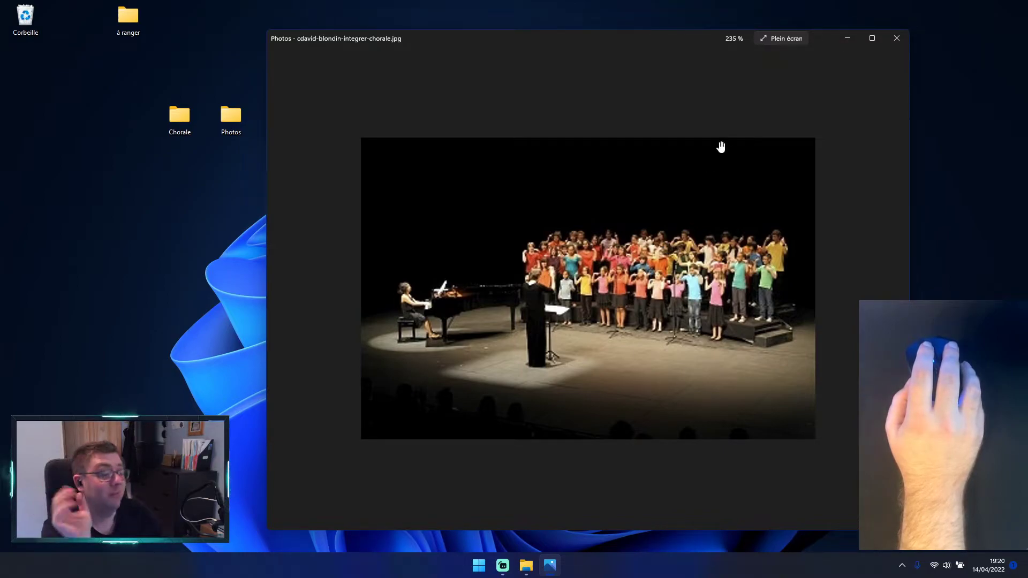
click(903, 39)
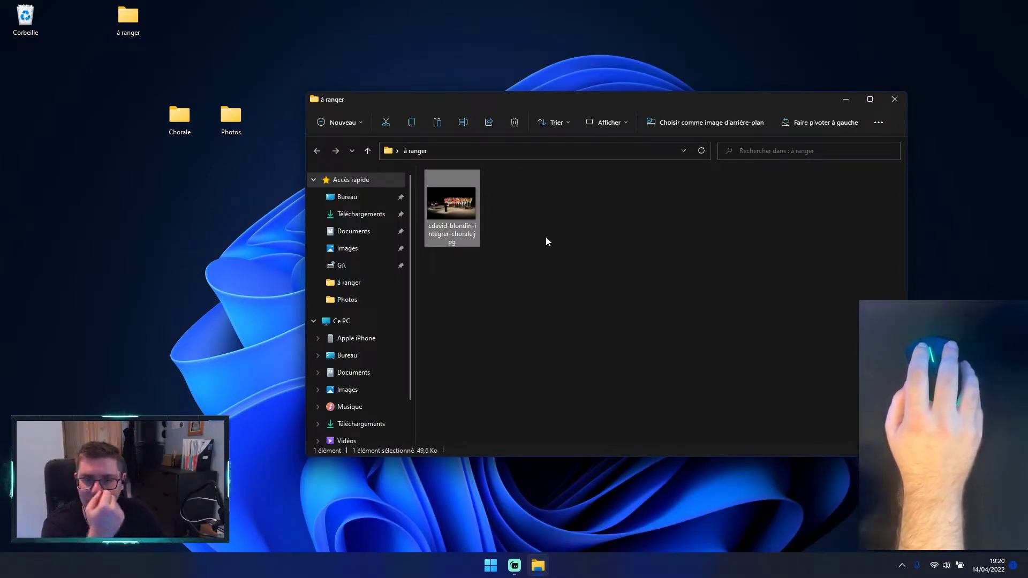
click(616, 213)
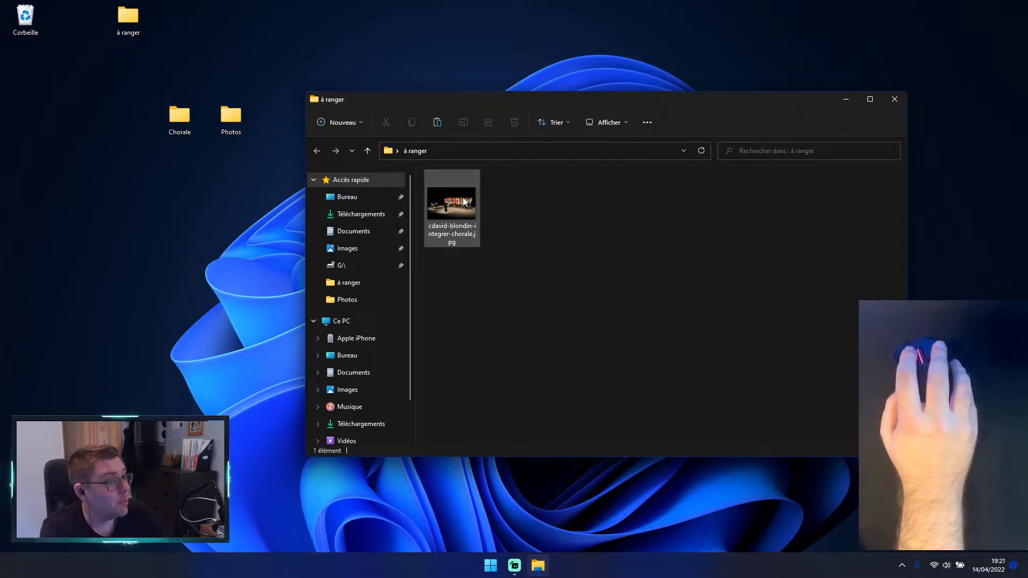
mouse_move(463, 199)
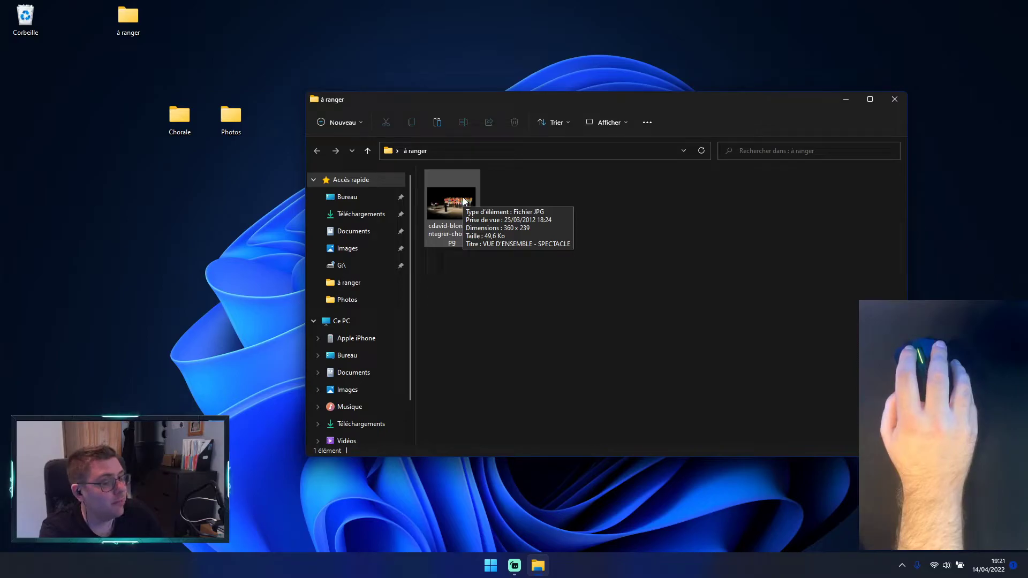
click(893, 100)
Step: Copy the choir photo in the à ranger folder to the clipboard and close the folder window
mouse_move(136, 21)
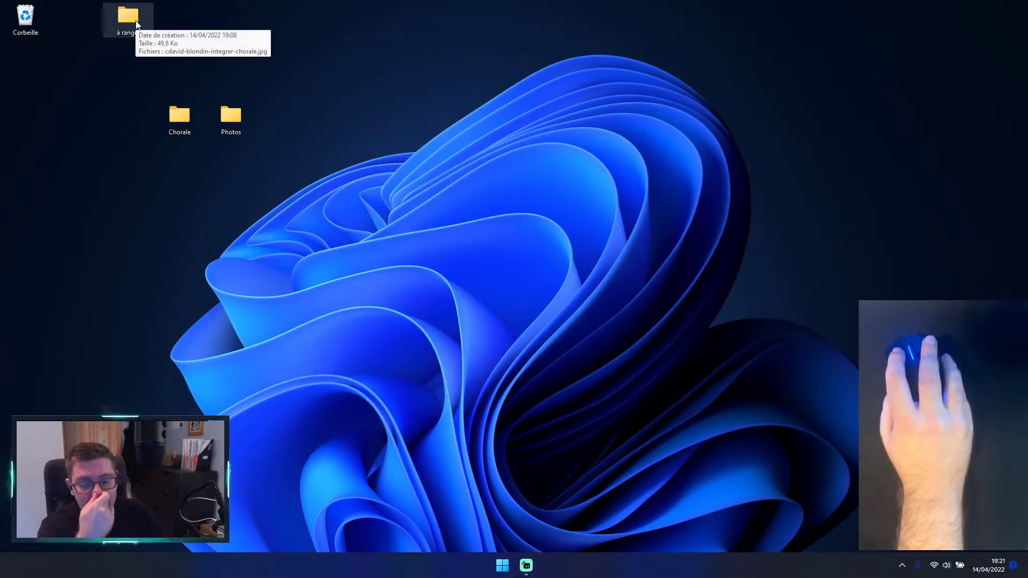
double_click(136, 21)
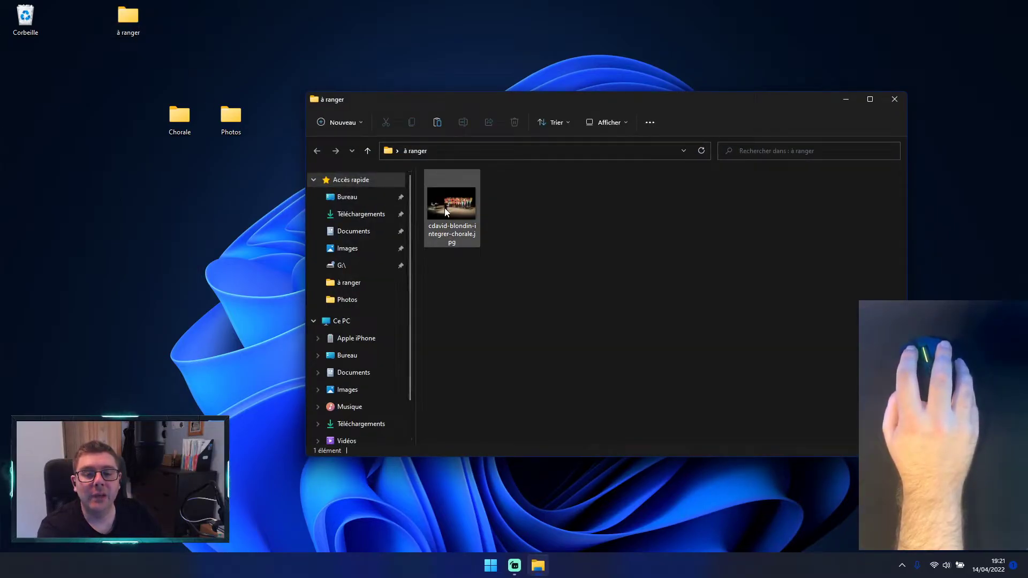
mouse_move(444, 209)
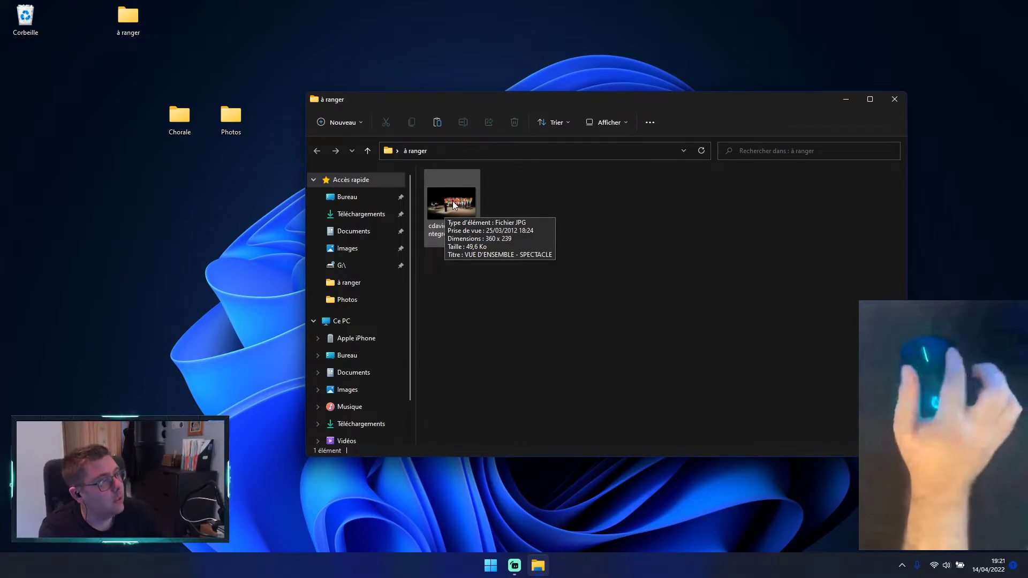
right_click(453, 205)
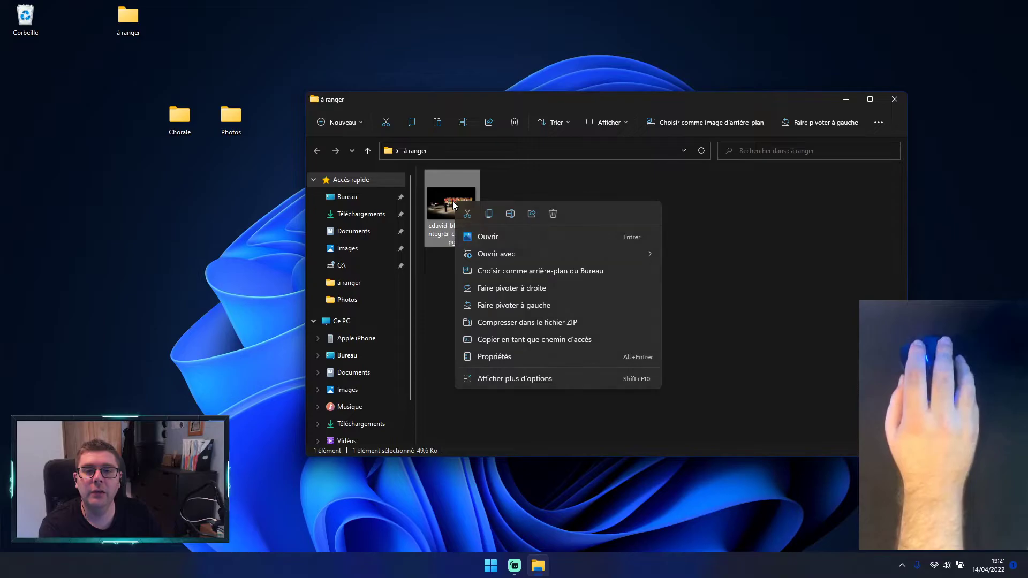
click(536, 376)
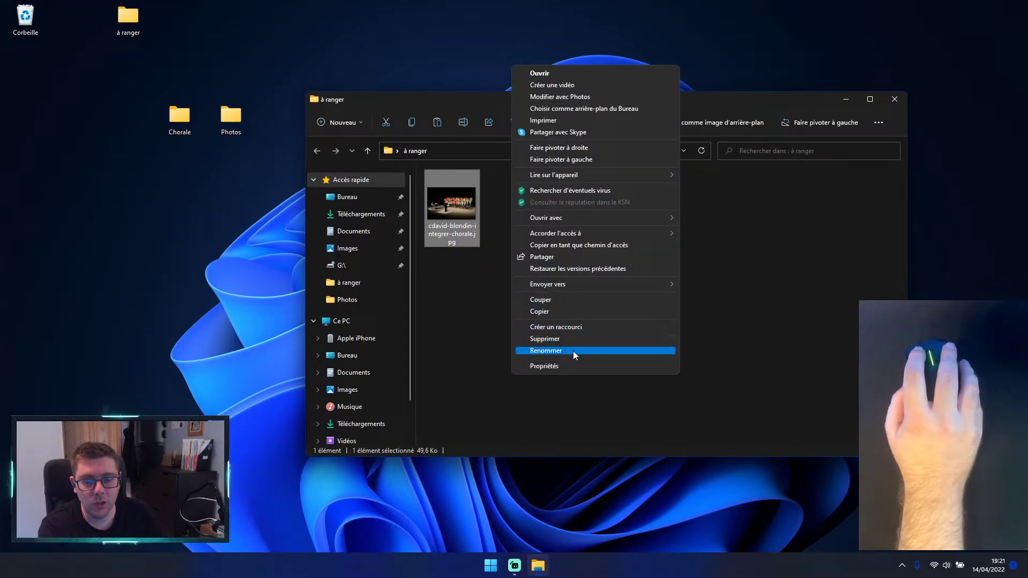
click(566, 312)
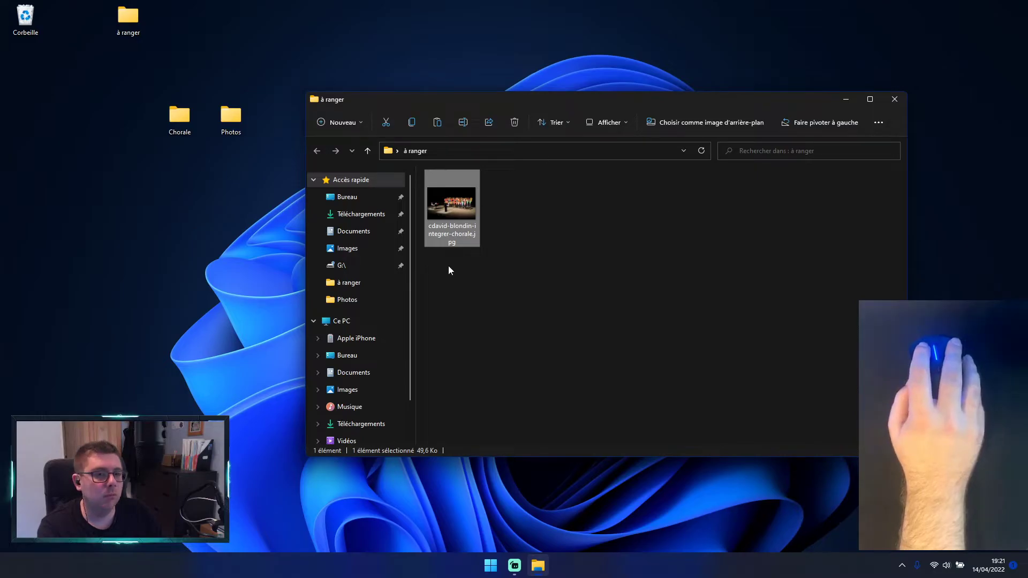
click(892, 99)
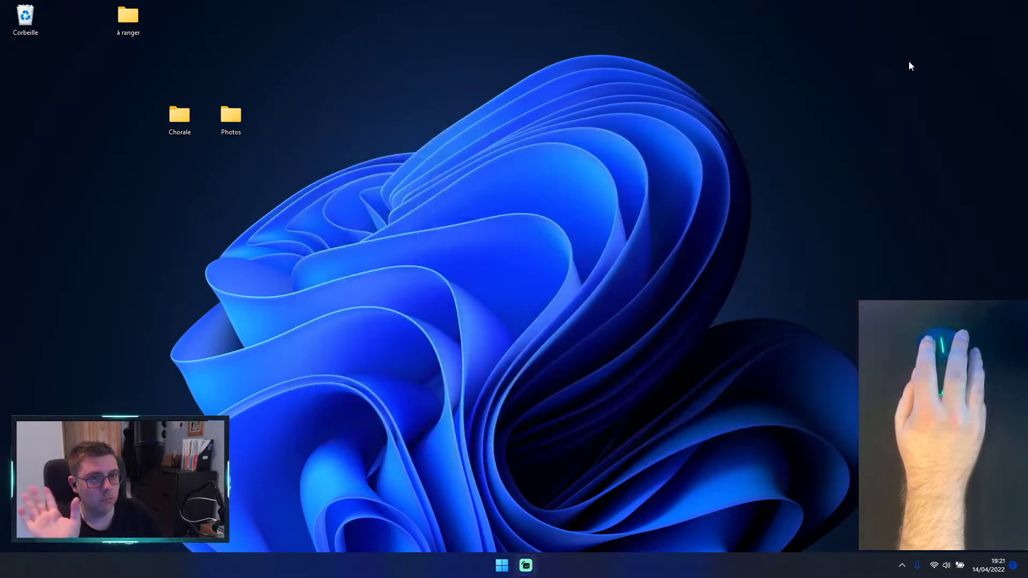
Step: Paste the copied choir photo into the 14042022 super soirée chorale subfolder of the Photos desktop folder
double_click(233, 117)
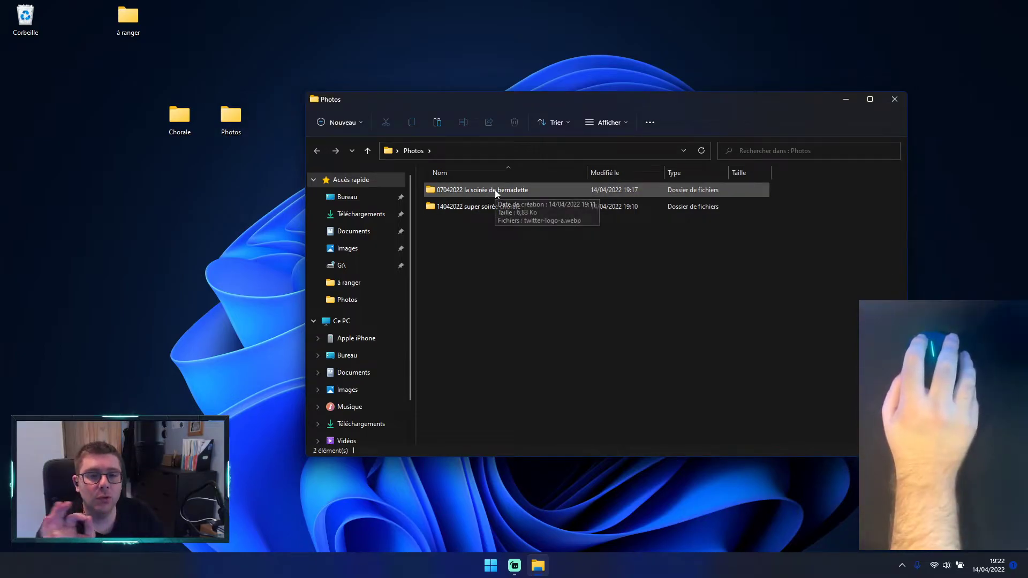
mouse_move(490, 189)
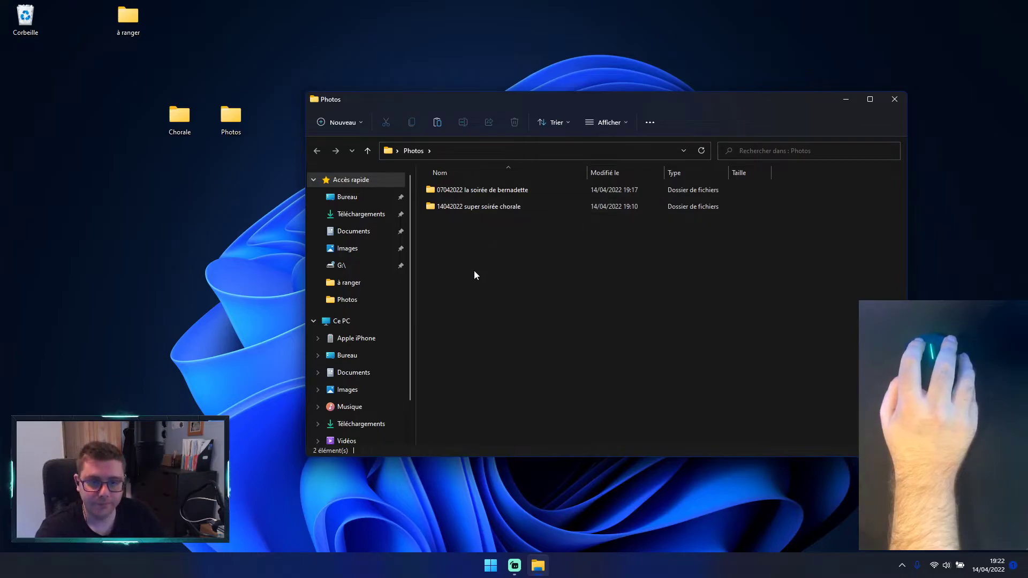
double_click(482, 208)
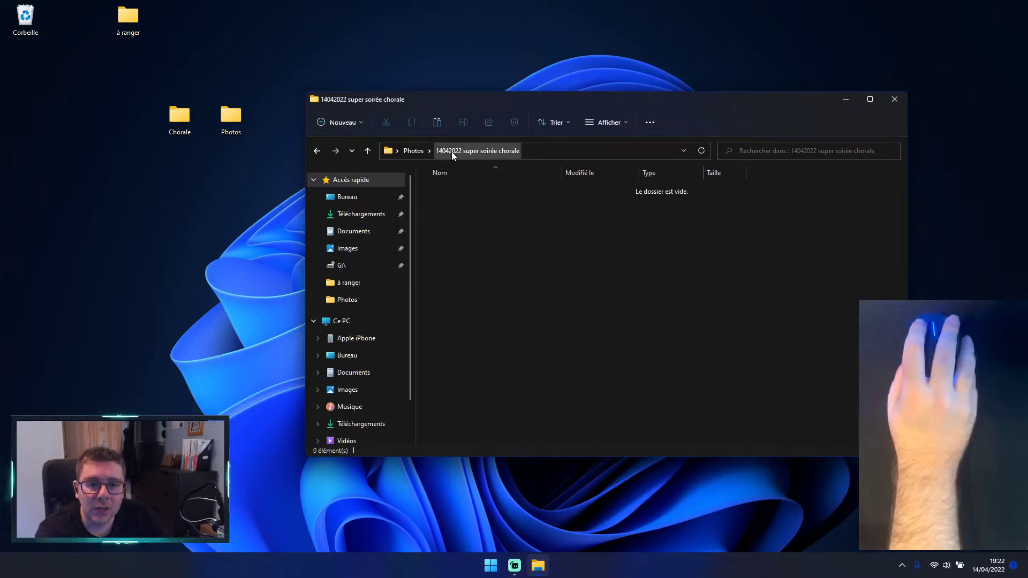
right_click(481, 238)
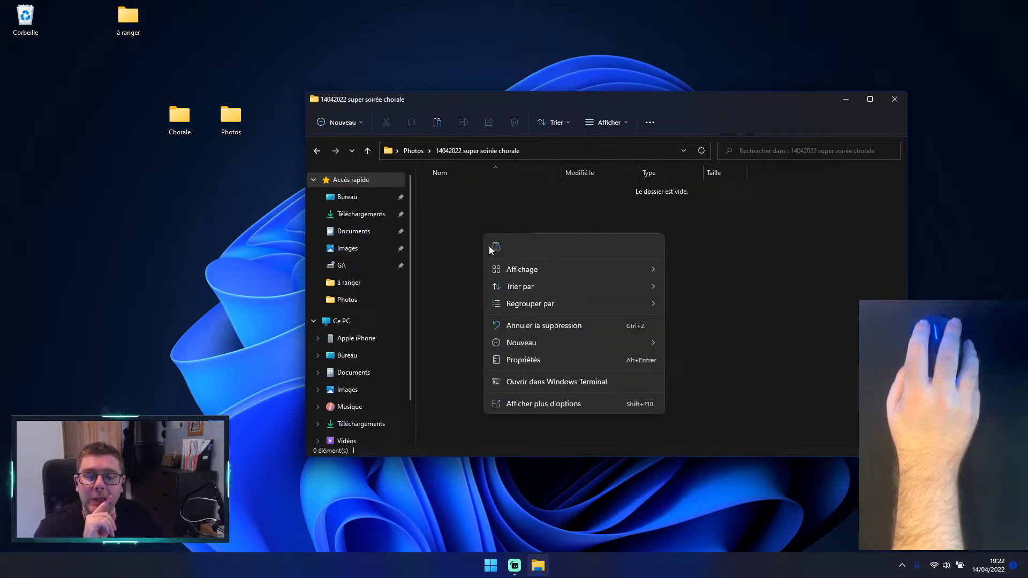
click(525, 203)
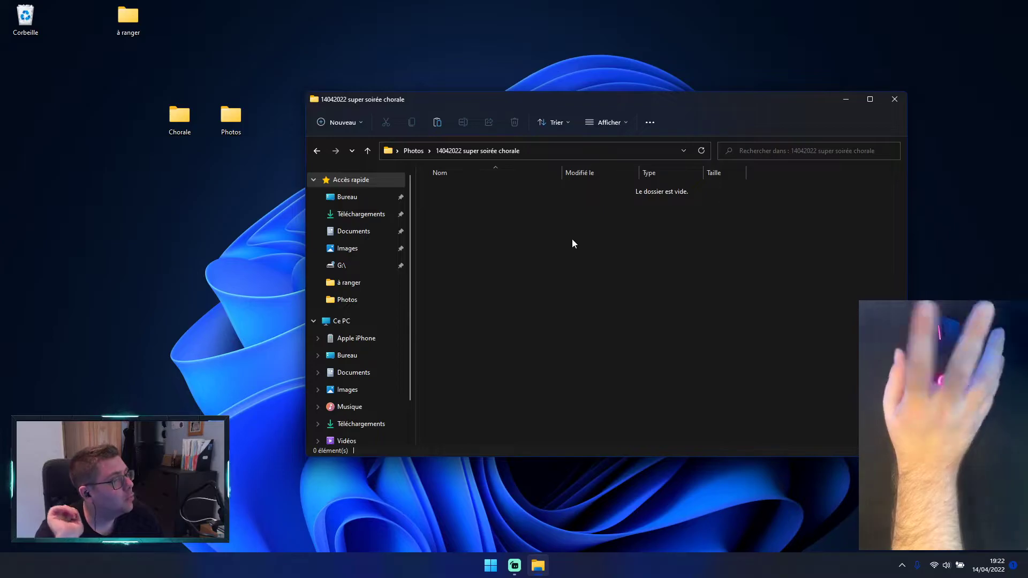
right_click(506, 238)
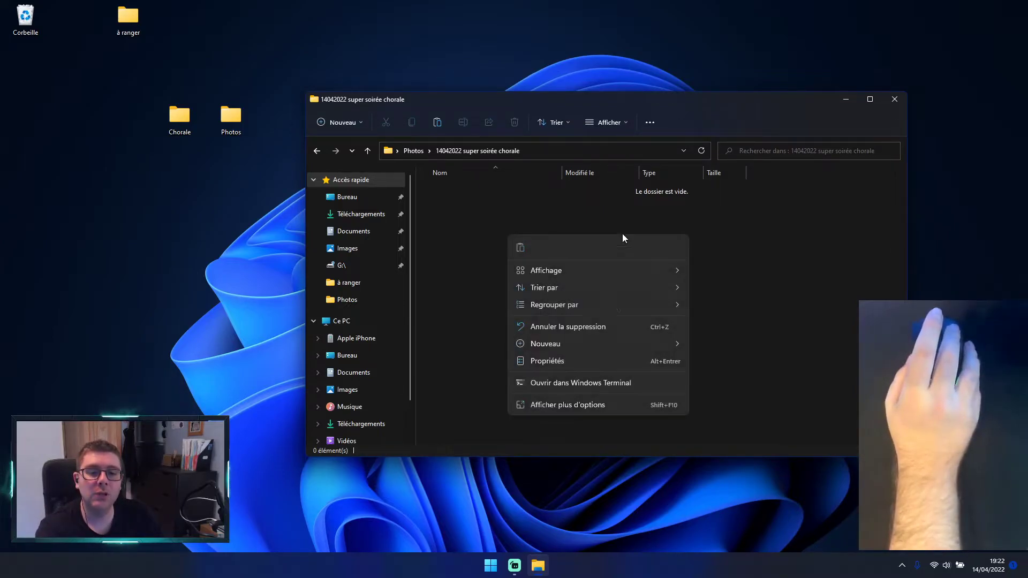
click(563, 399)
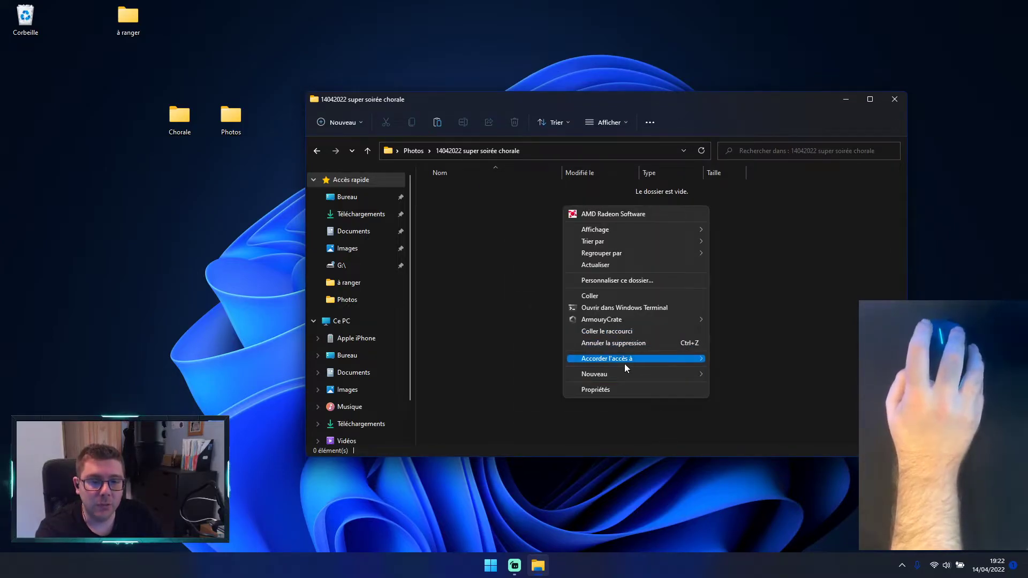
click(608, 298)
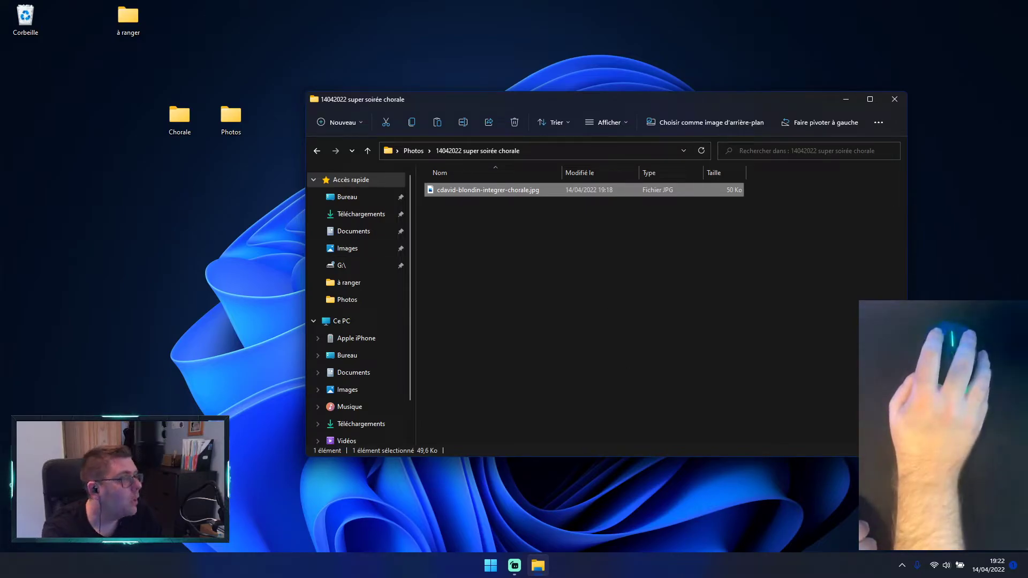
Step: Move the 14042022 super soirée chorale window toward the desktop's upper-left area and display its contents as large thumbnails
drag(712, 100, 513, 71)
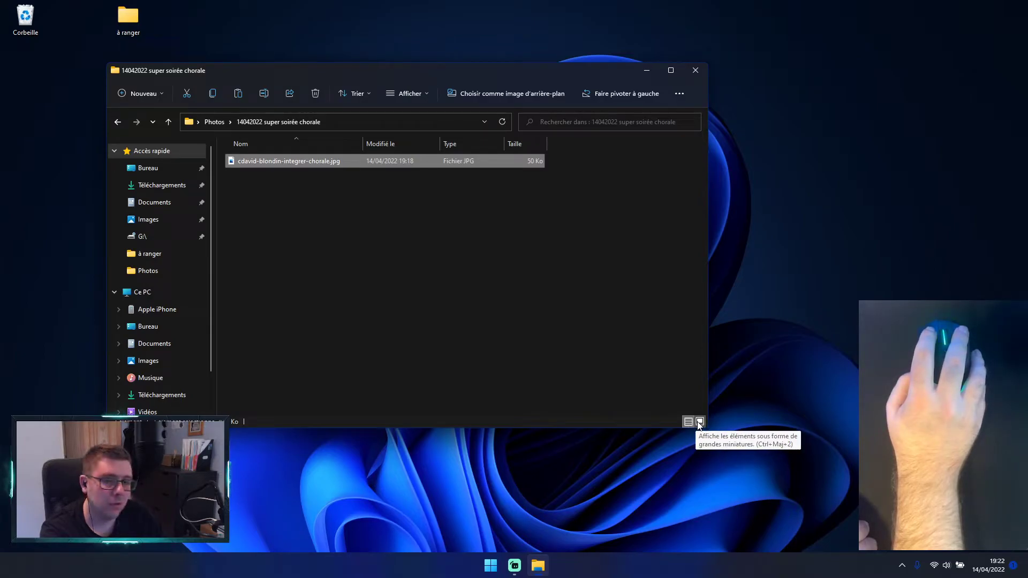
click(349, 204)
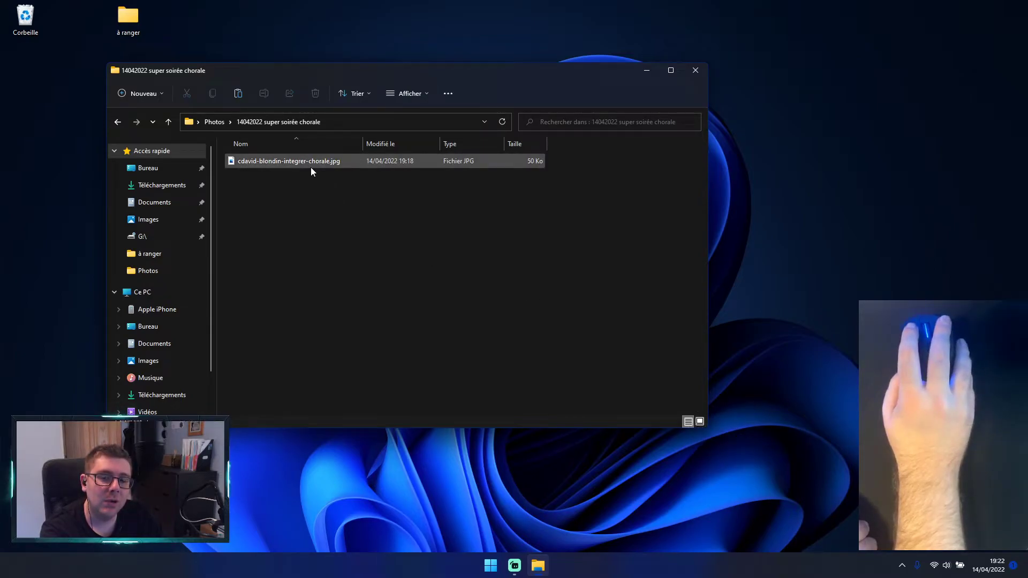
mouse_move(311, 169)
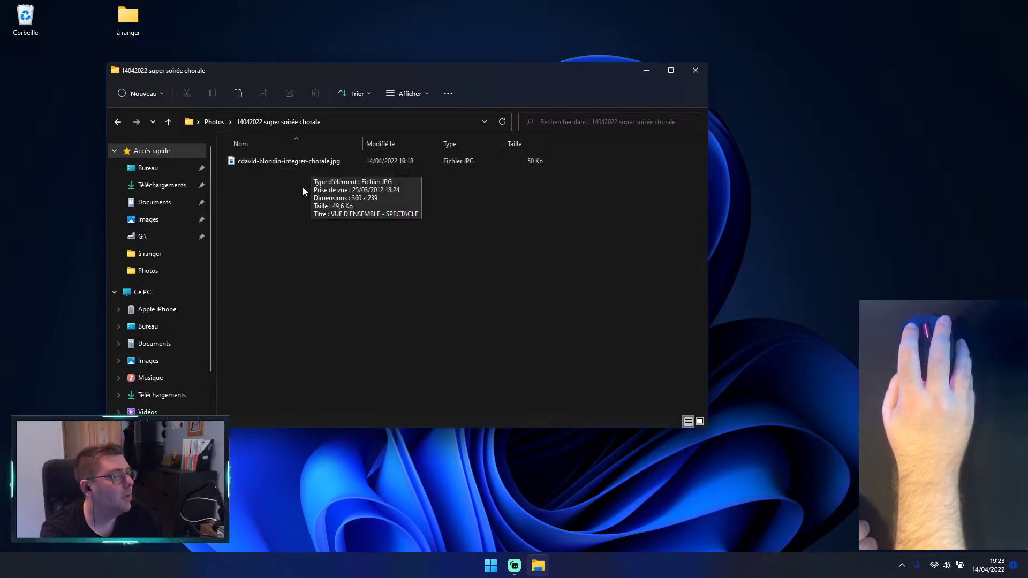
click(699, 421)
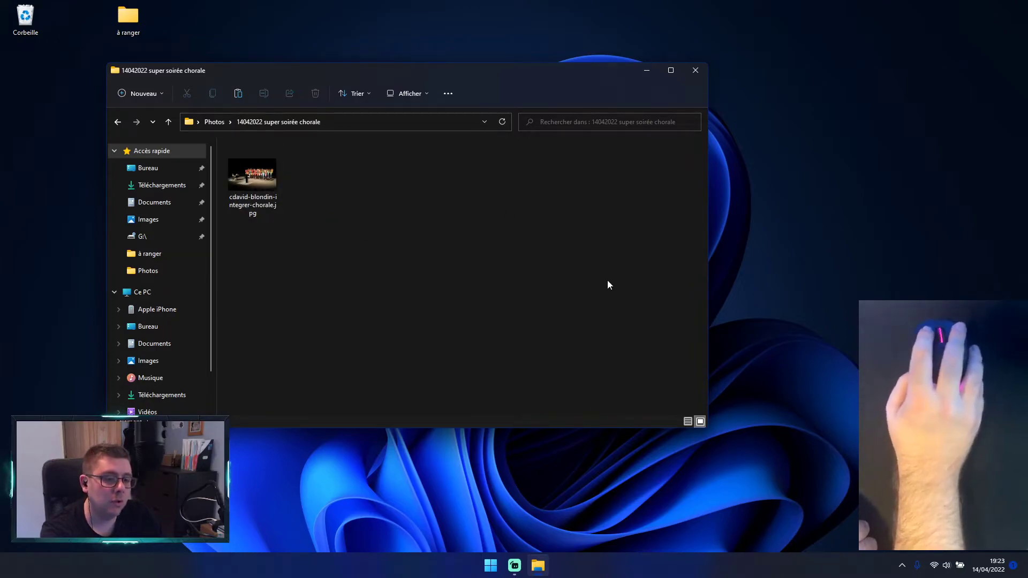
click(687, 422)
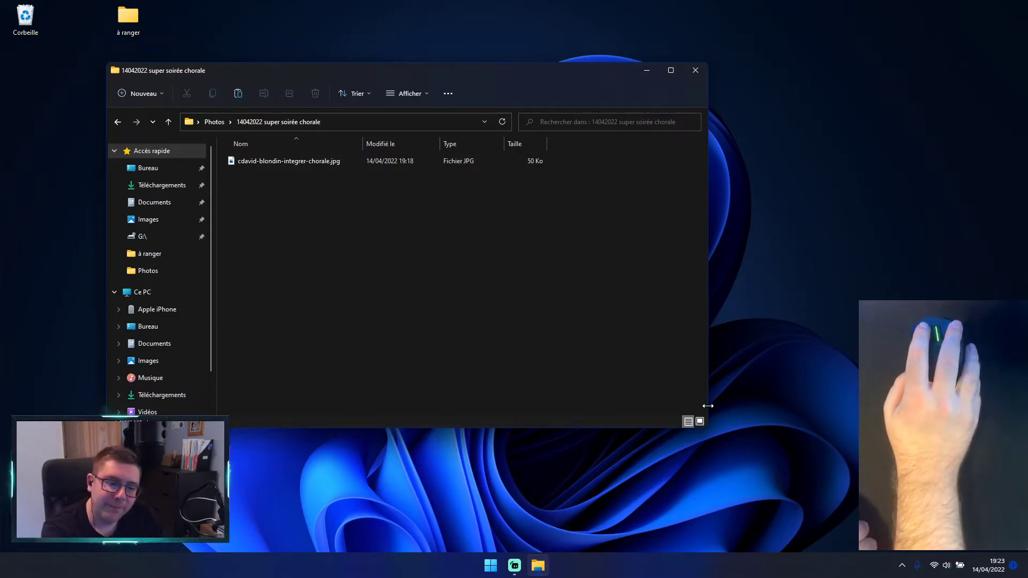
click(701, 424)
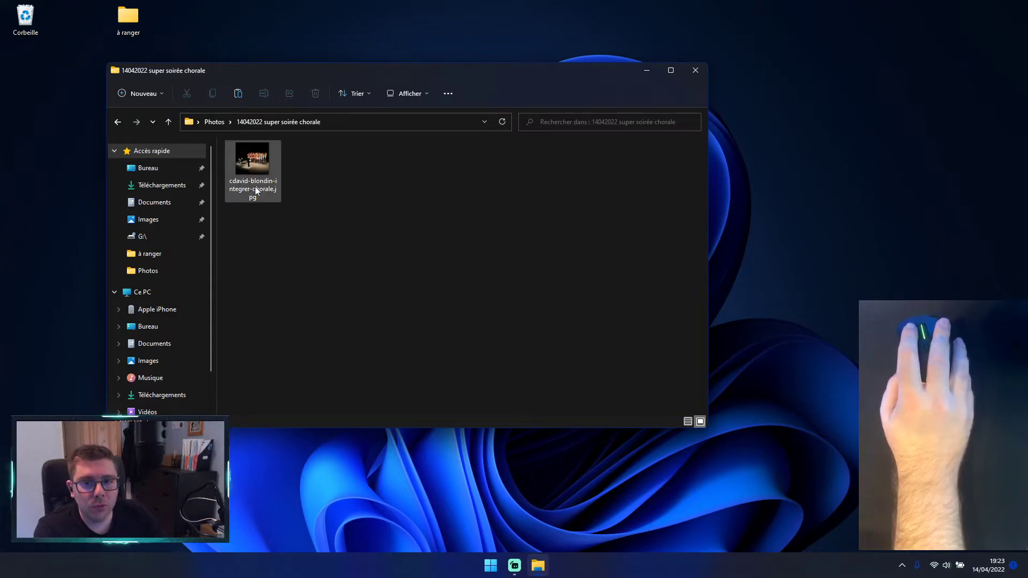
Step: View the choir photo from the 14042022 super soirée chorale folder, close the image viewer, and deselect the file
mouse_move(256, 159)
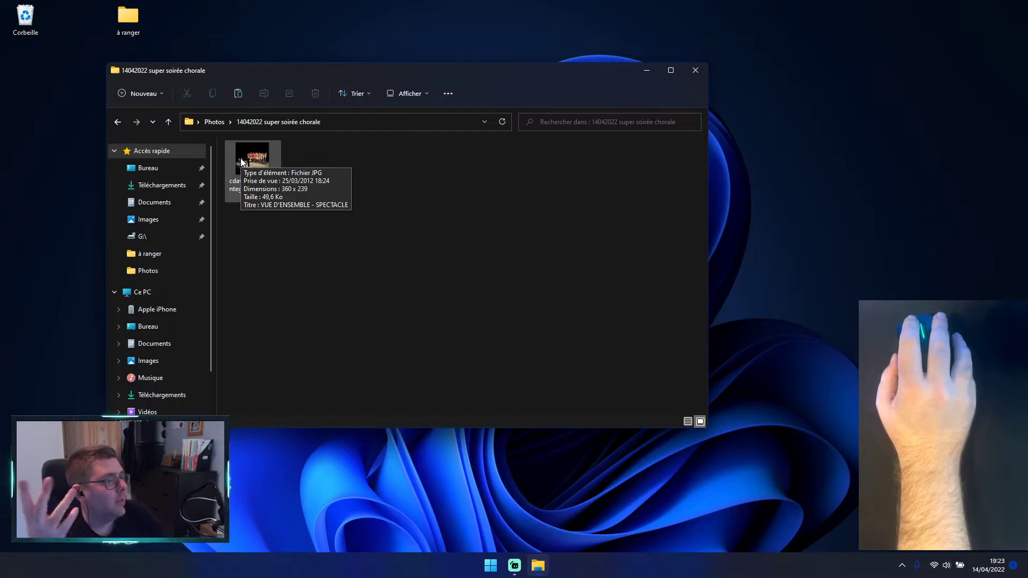
double_click(250, 166)
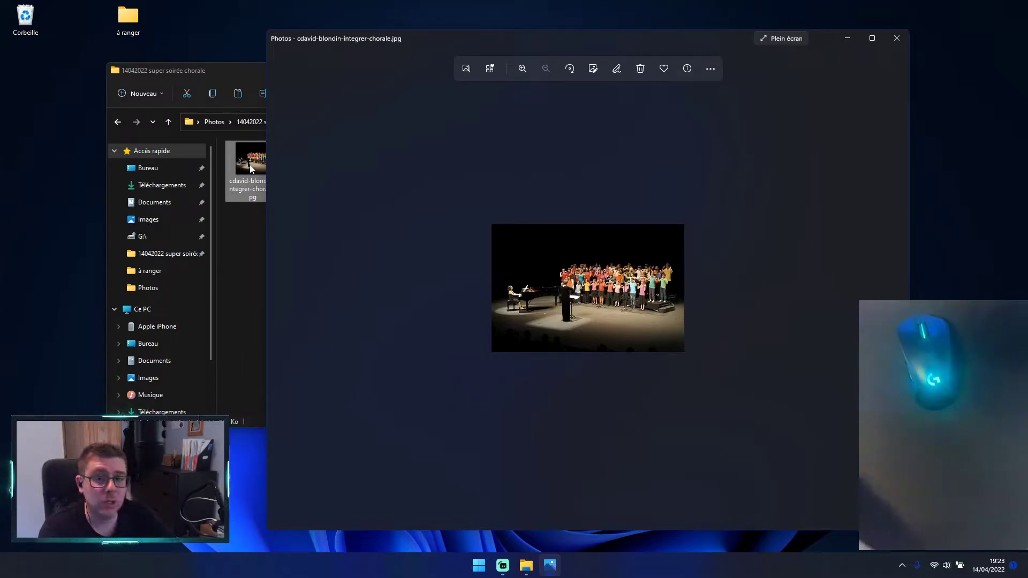
click(904, 39)
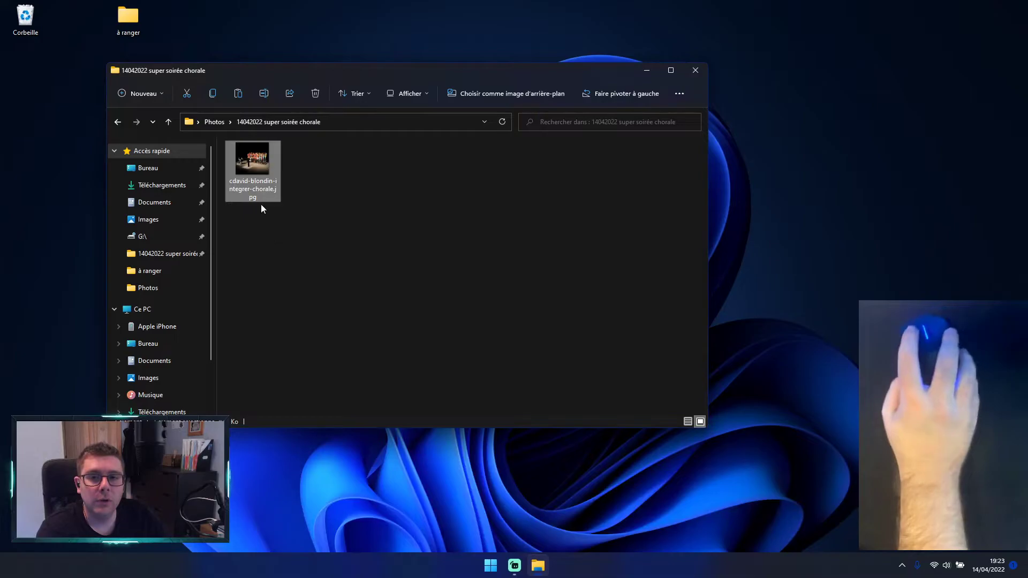
mouse_move(263, 175)
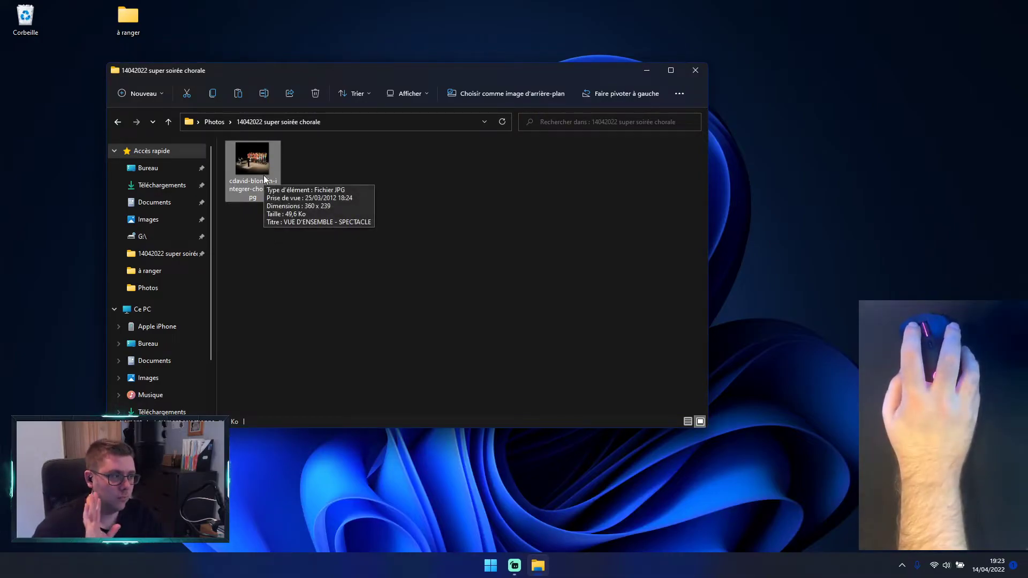
click(376, 315)
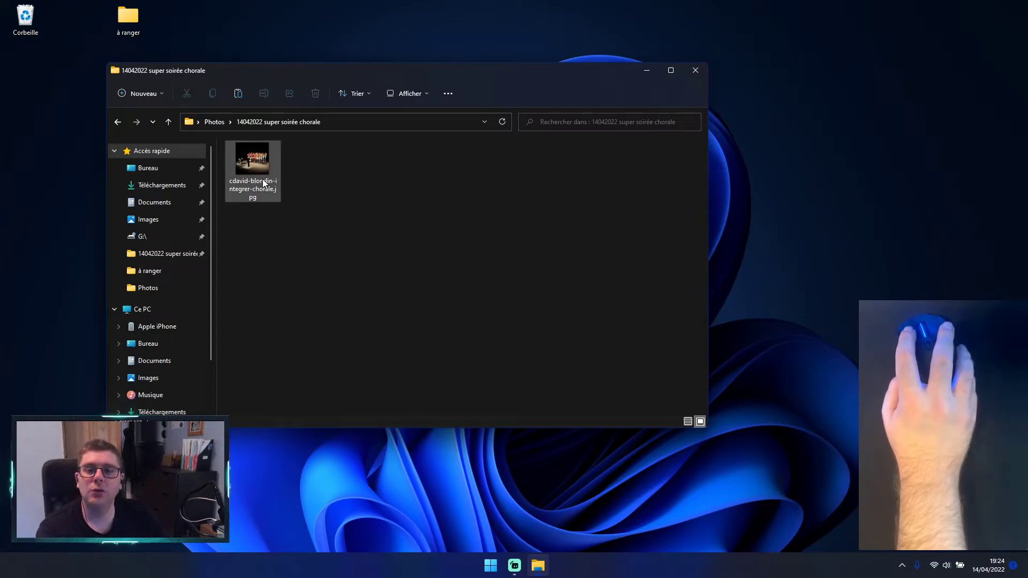
Step: Reopen the choir photo in the image viewer, zoom in to 235 %, and close the viewer
mouse_move(263, 179)
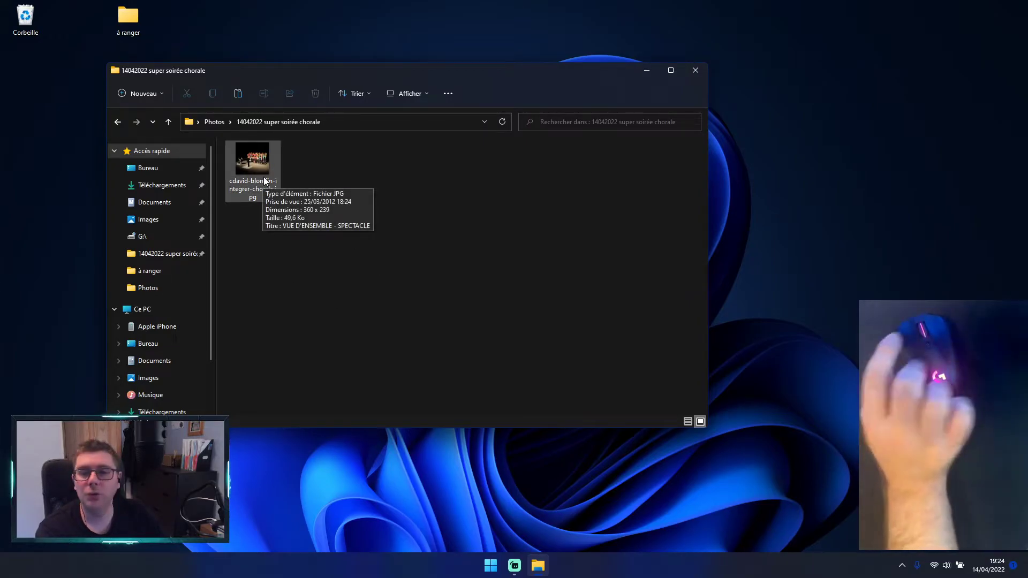
double_click(263, 180)
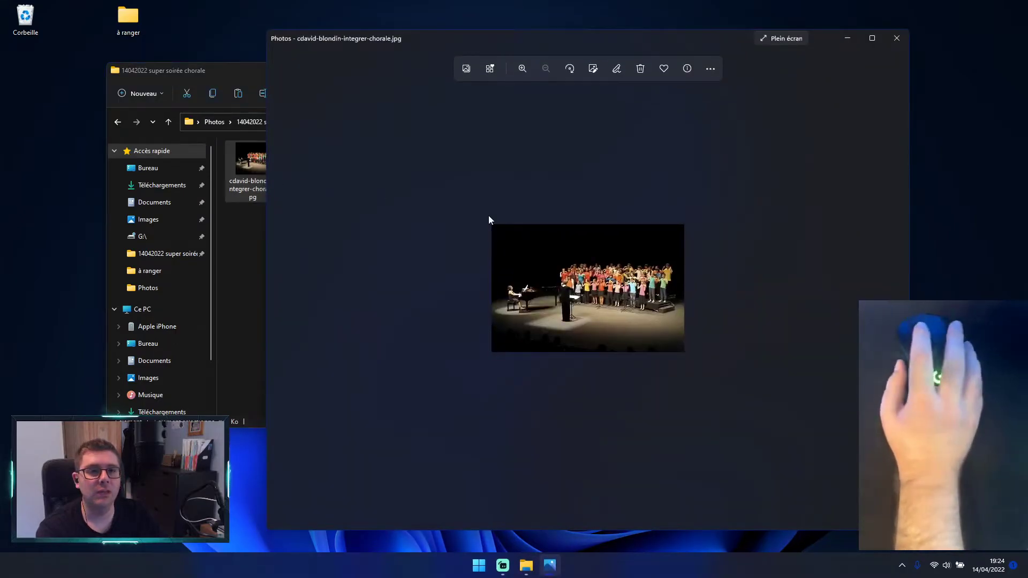
drag(666, 37, 634, 31)
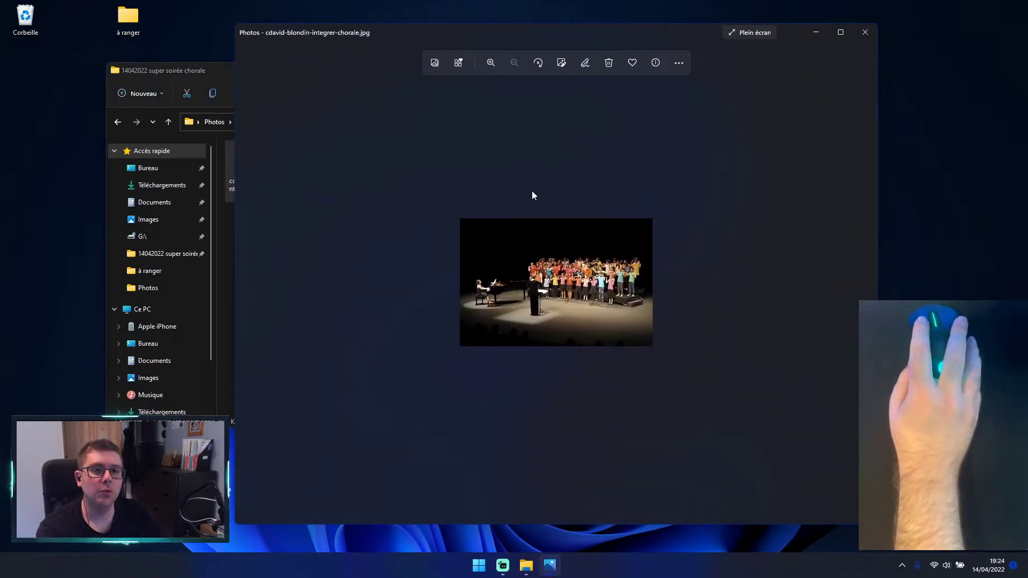
click(490, 63)
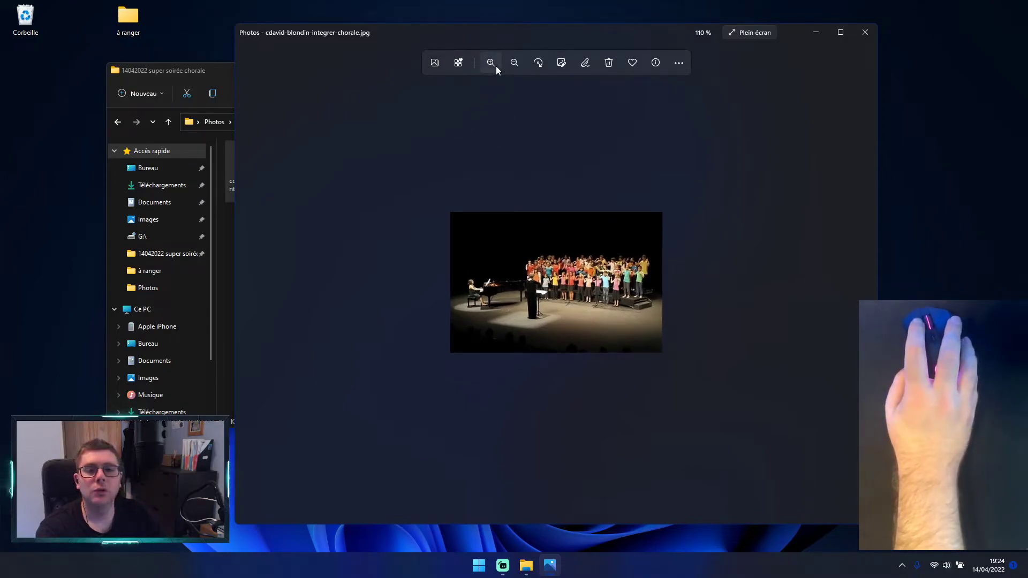
click(490, 63)
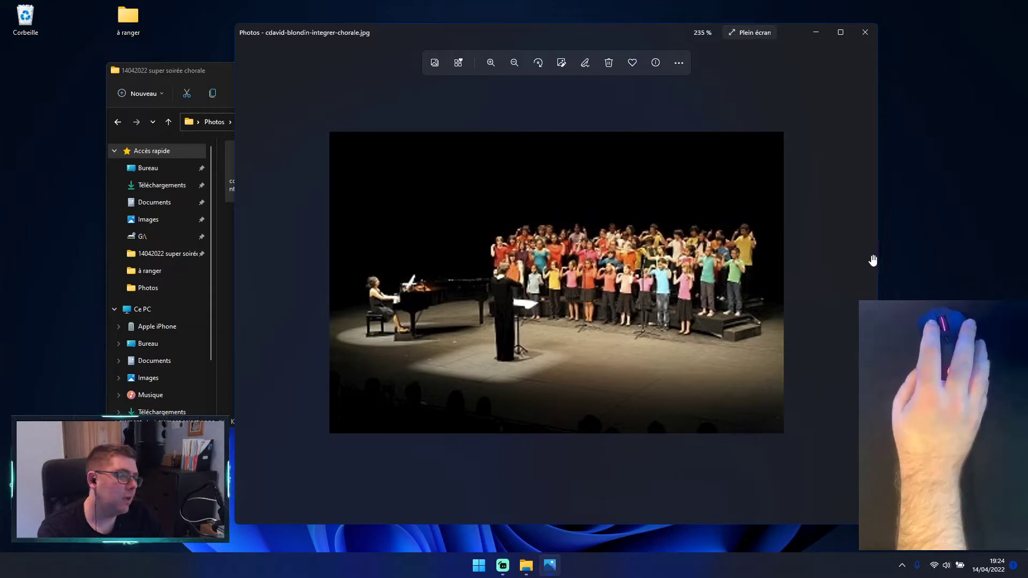
drag(627, 33, 501, 18)
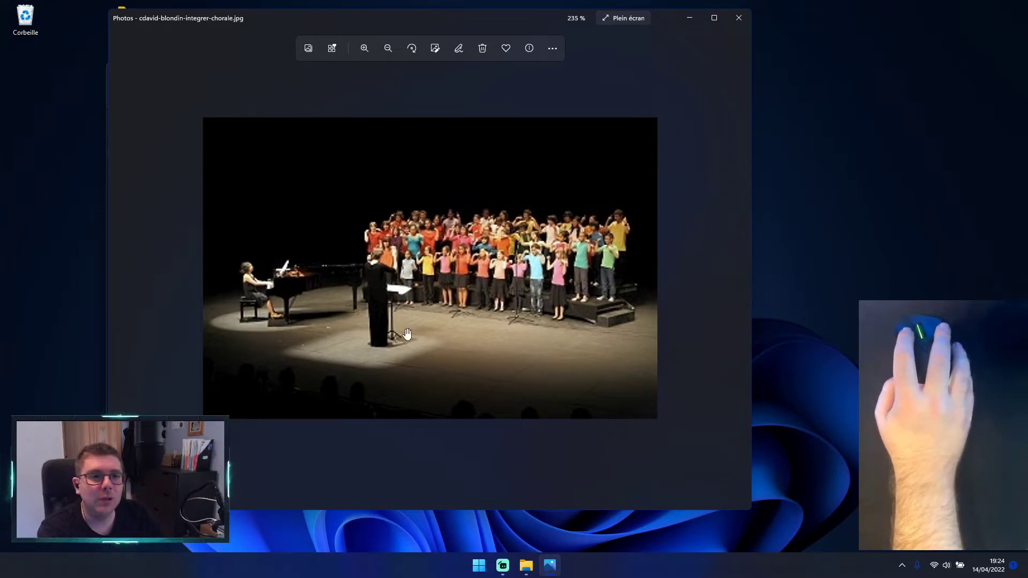
click(741, 19)
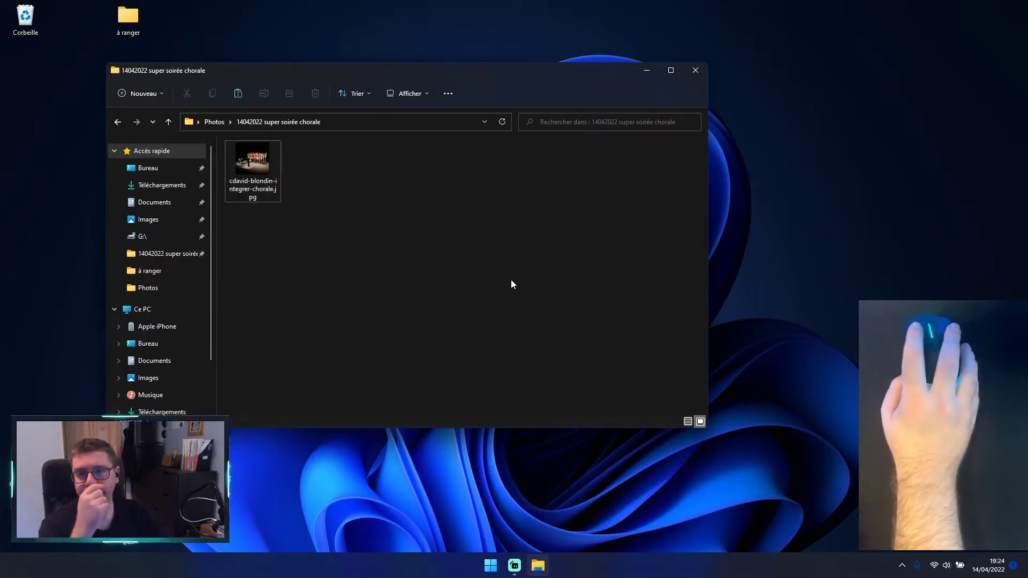
Step: Go back to the parent Photos folder and close its window to reveal the desktop
click(223, 122)
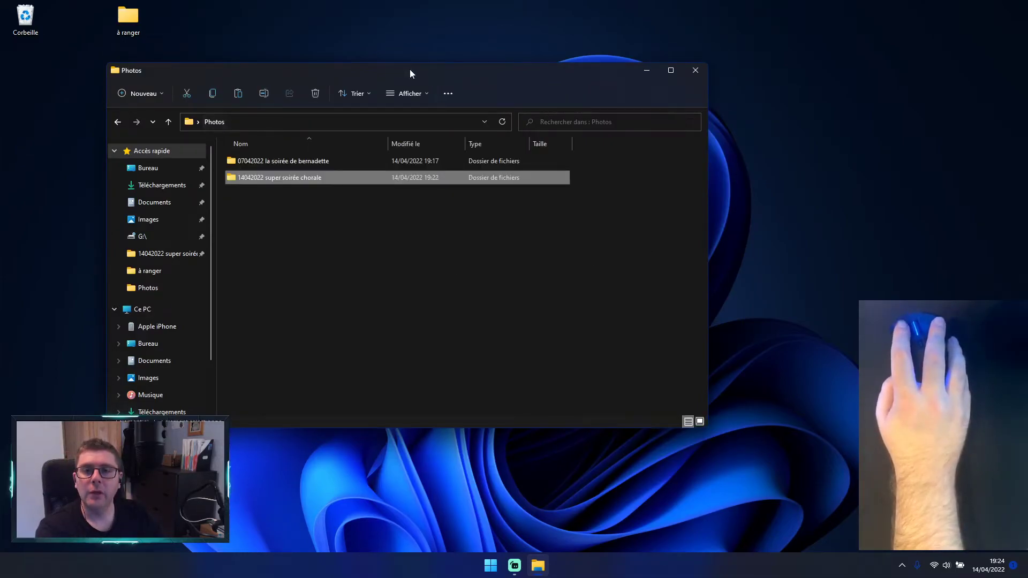
drag(385, 79, 552, 125)
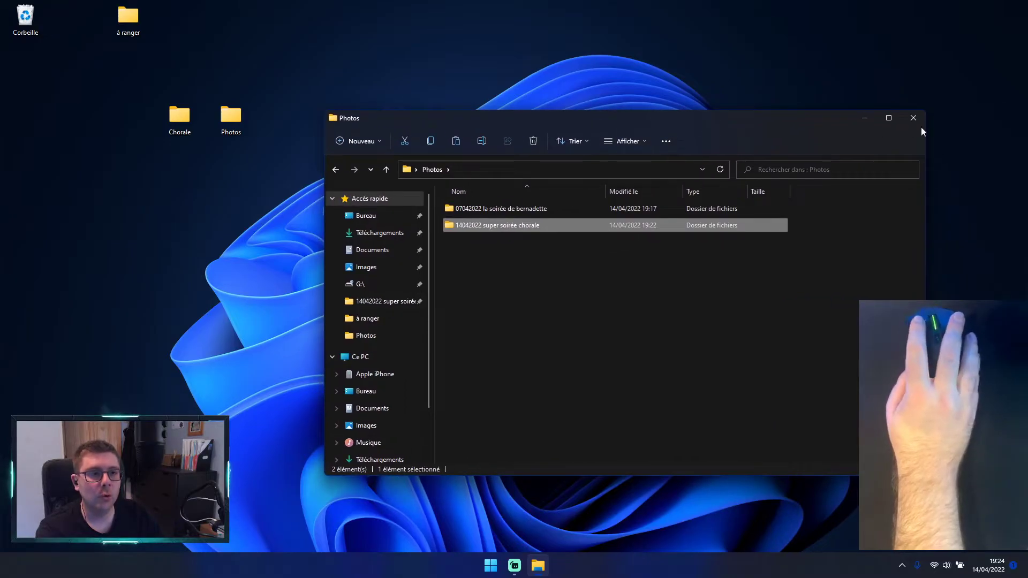
click(920, 122)
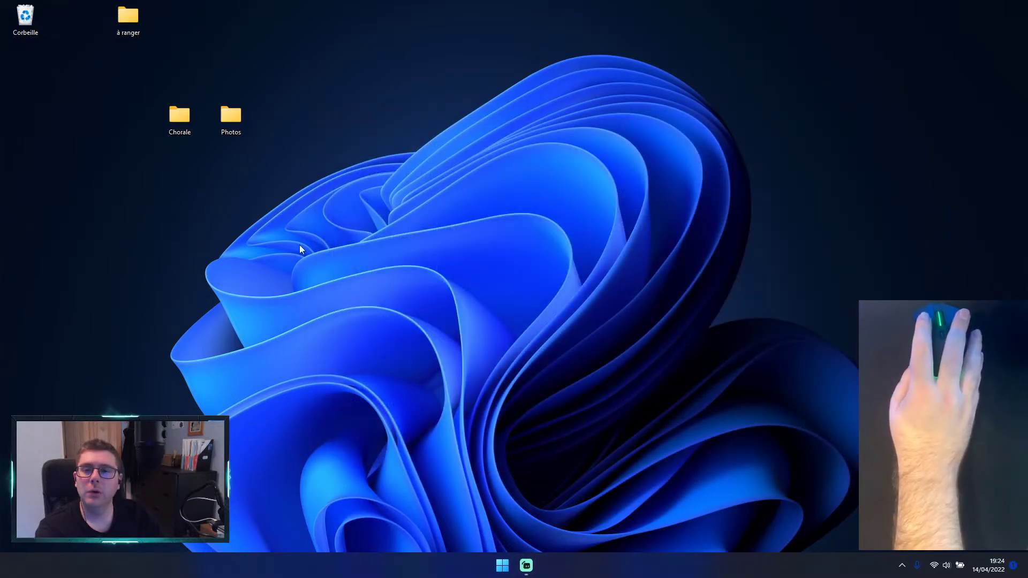
Step: Reopen the Photos folder from the desktop and select its 14042022 super soirée chorale subfolder
double_click(240, 120)
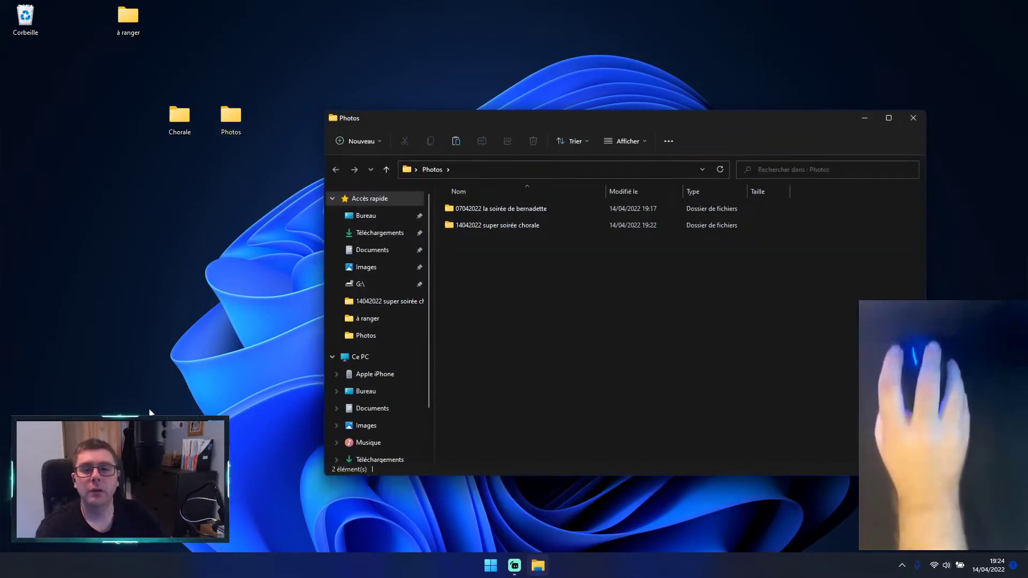
drag(649, 117, 585, 95)
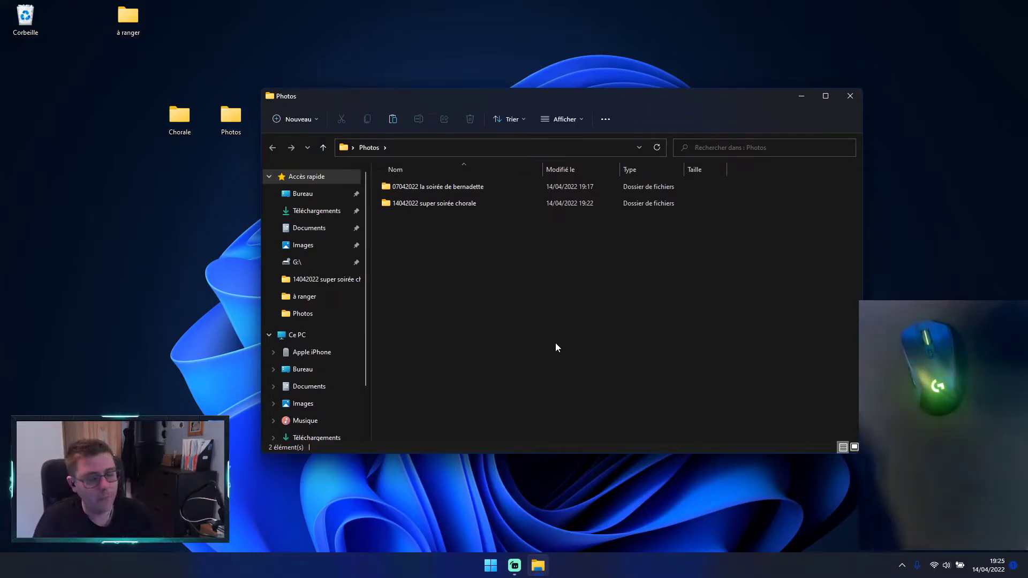
click(467, 187)
click(464, 206)
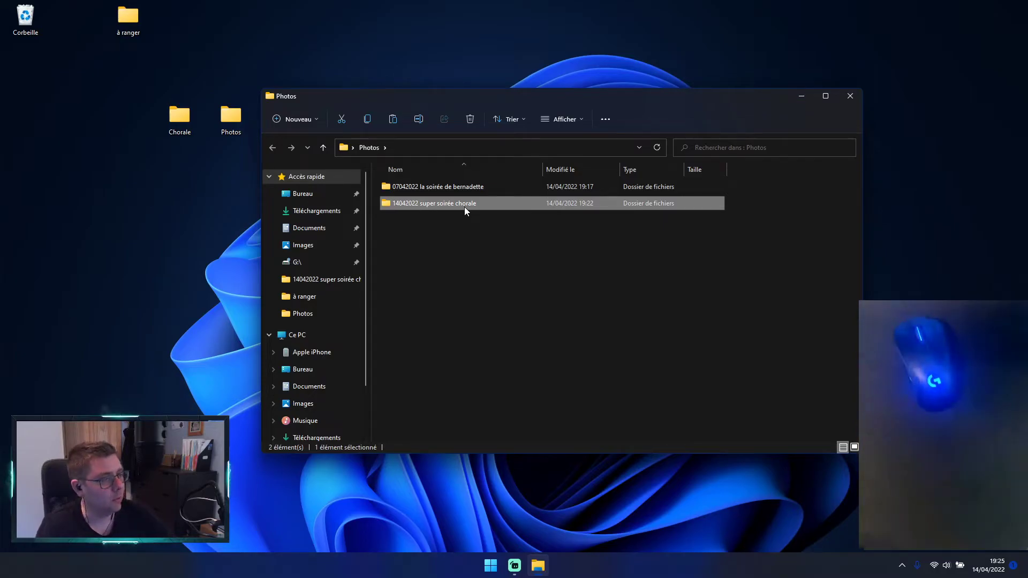
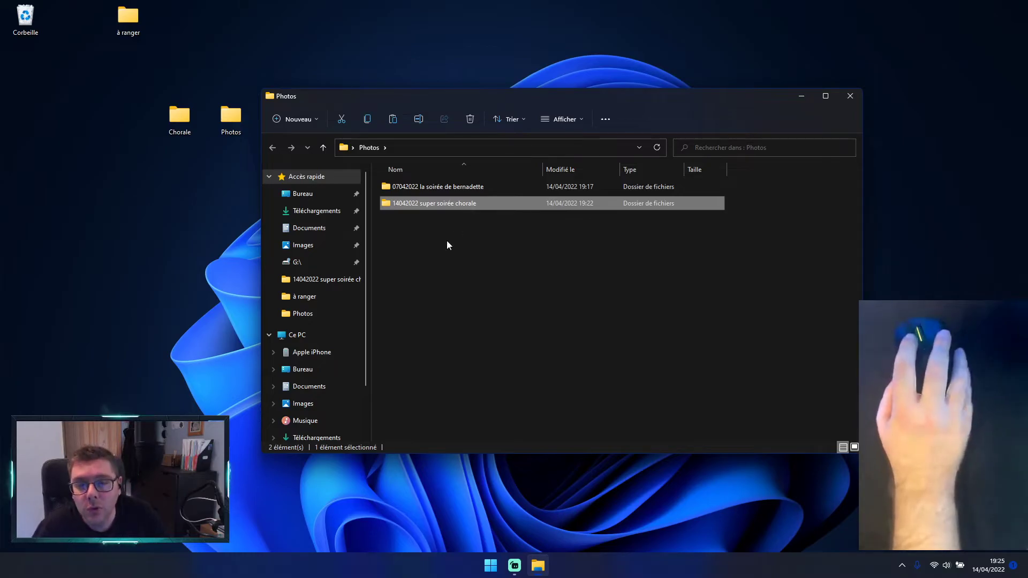
Step: View the contents of the 07042022 subfolder and the 14042022 super soirée chorale subfolder, returning to Photos after each
click(562, 313)
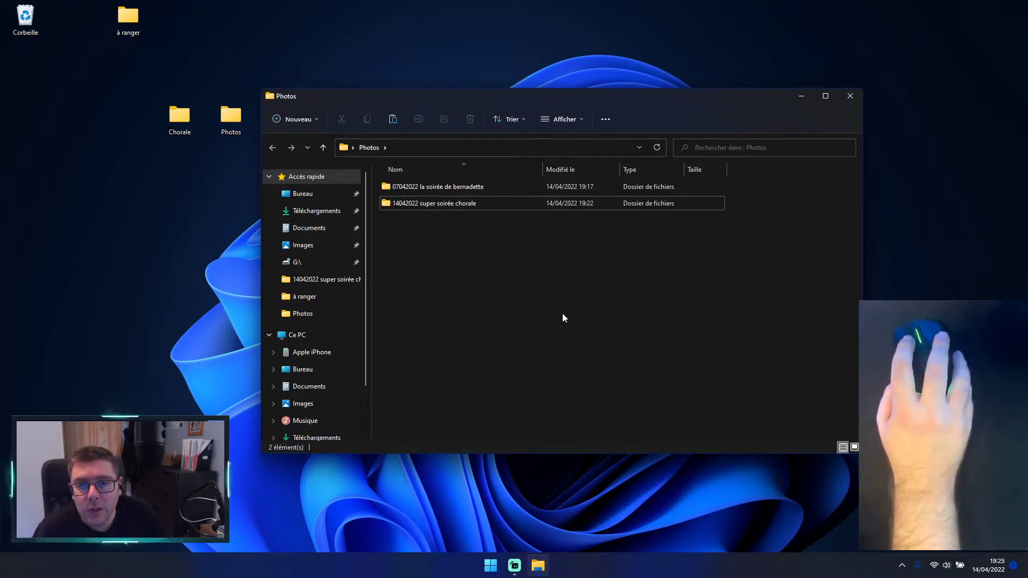
double_click(439, 181)
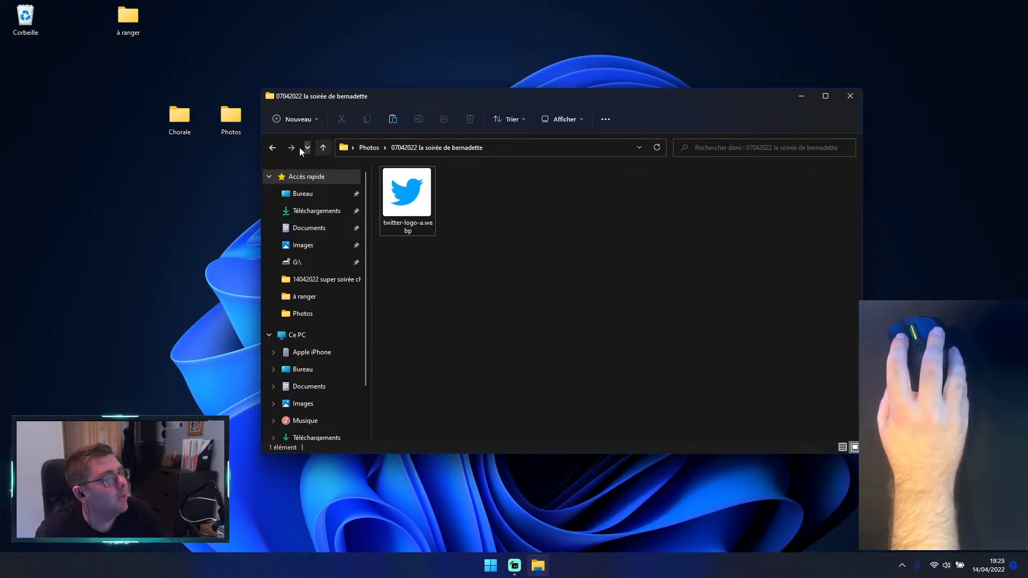
click(273, 147)
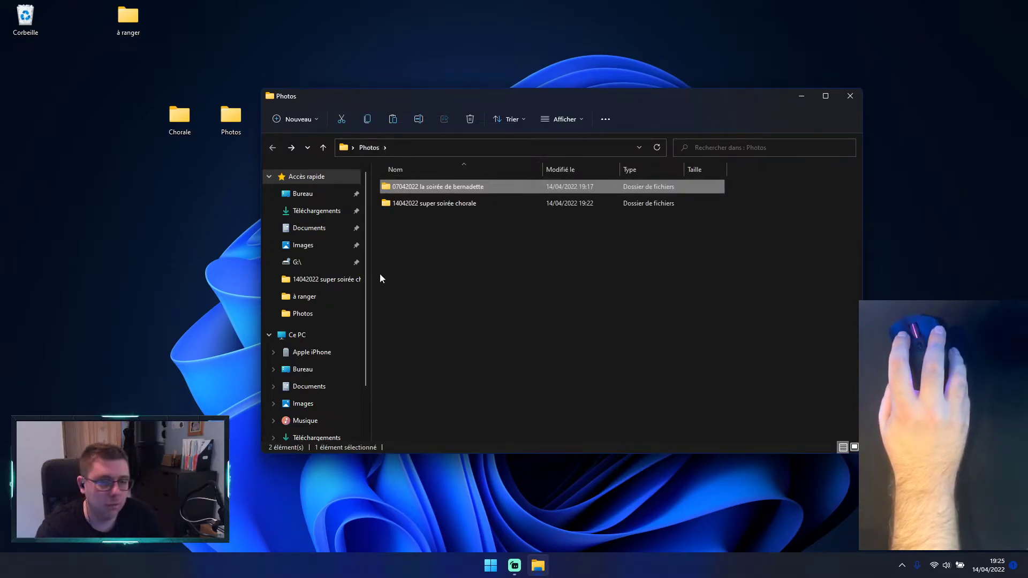
double_click(449, 203)
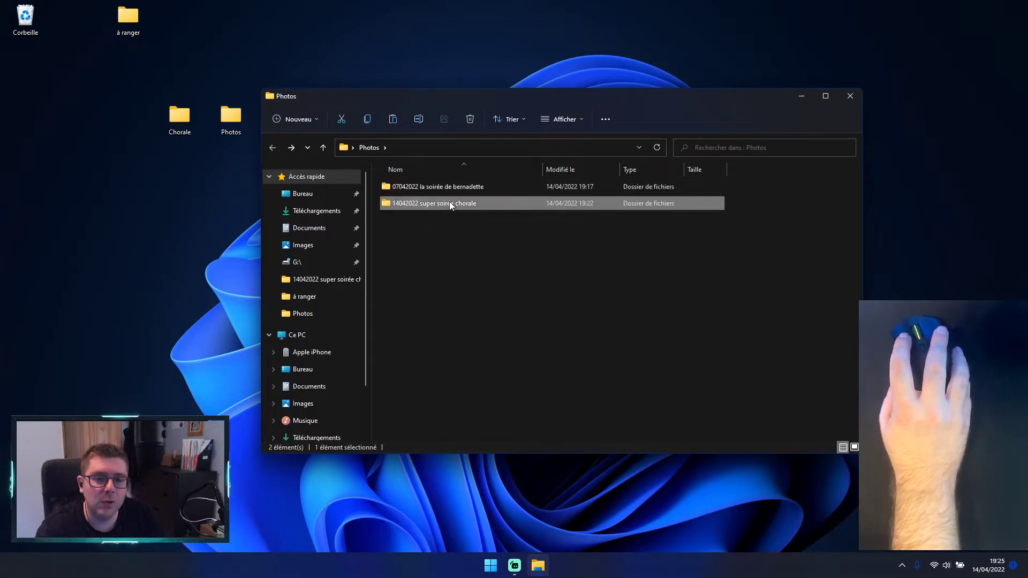
click(422, 350)
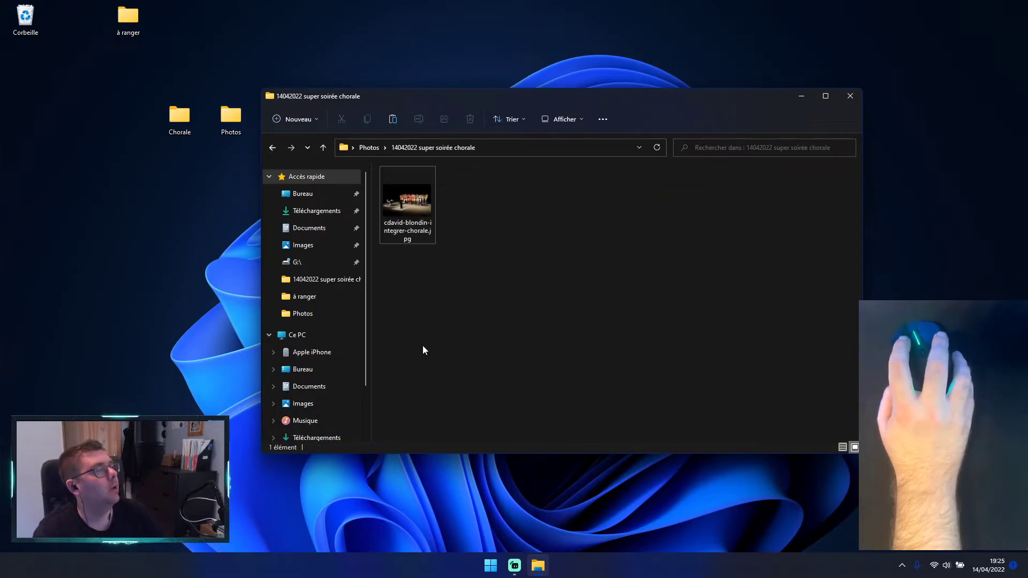
click(375, 149)
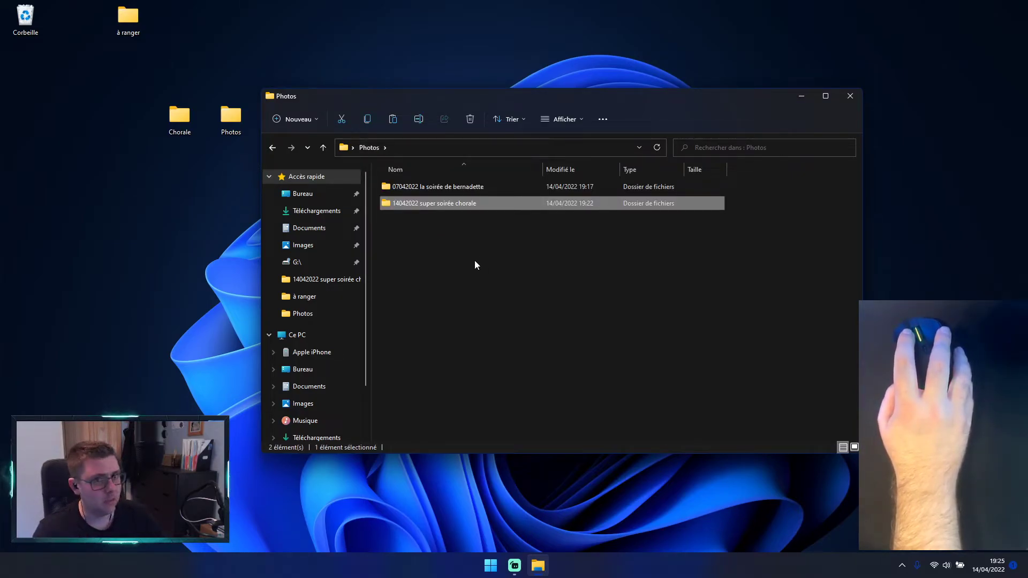
click(524, 347)
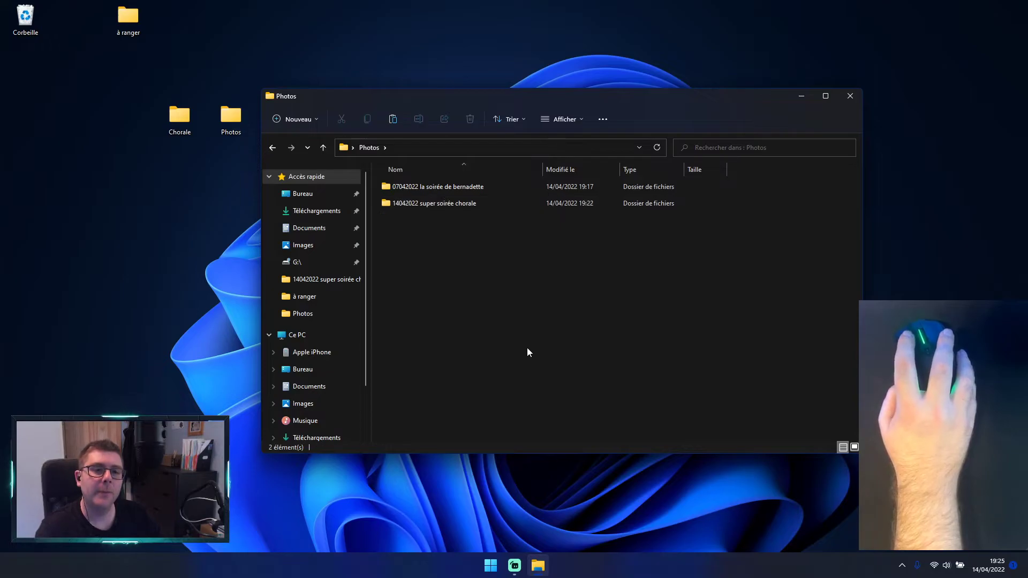
Step: Reopen the 14042022 super soirée chorale subfolder, select and deselect the choir photo, and close the window
double_click(464, 207)
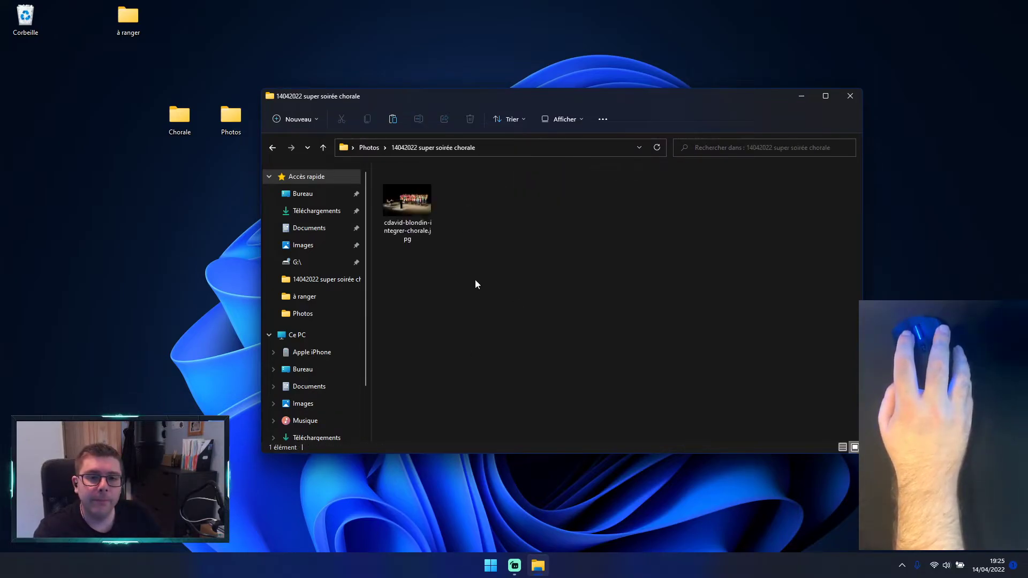
click(415, 206)
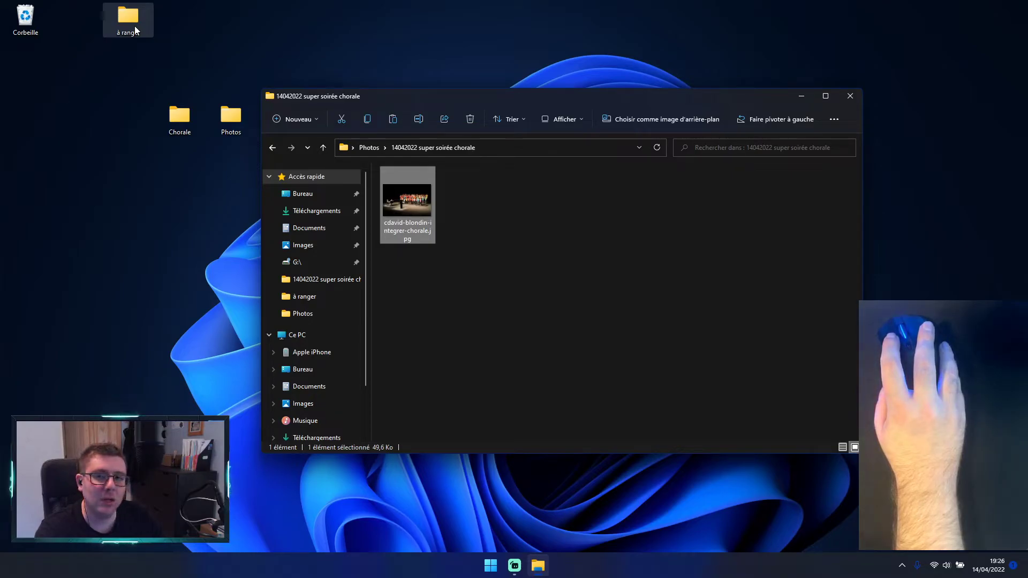
click(522, 368)
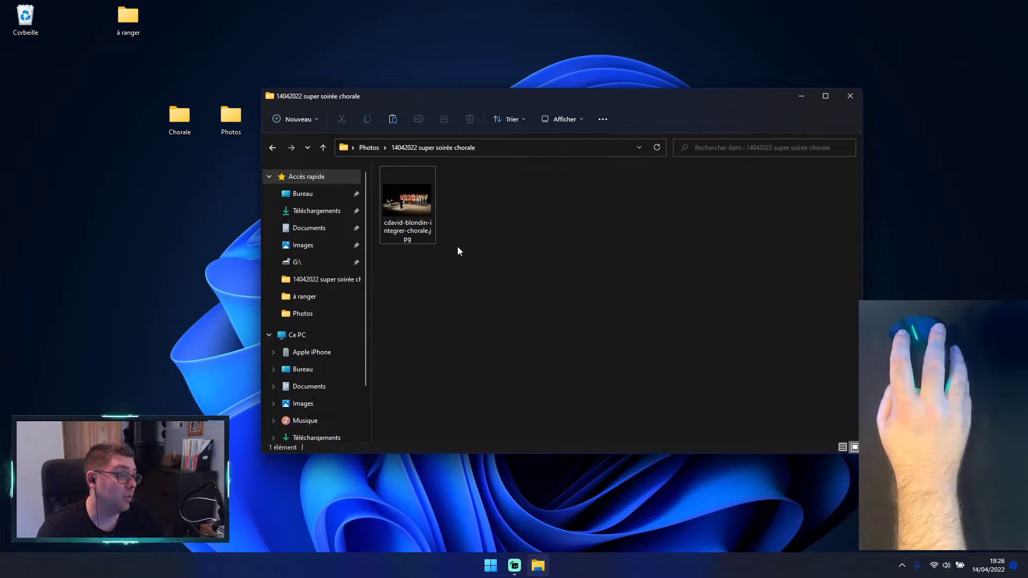
click(849, 96)
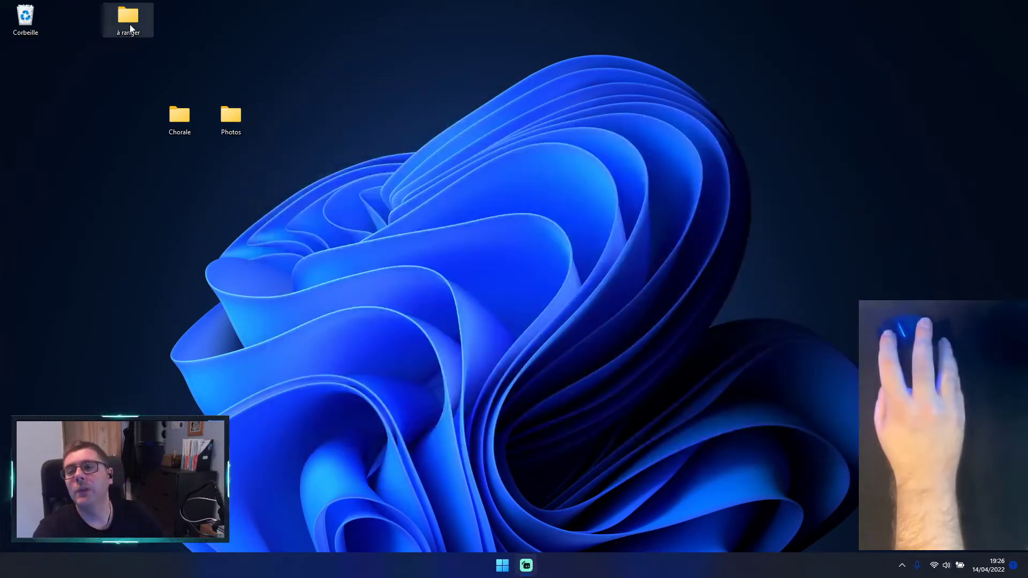
Step: Delete the choir photo from the à ranger folder on the desktop and close the folder window
double_click(128, 21)
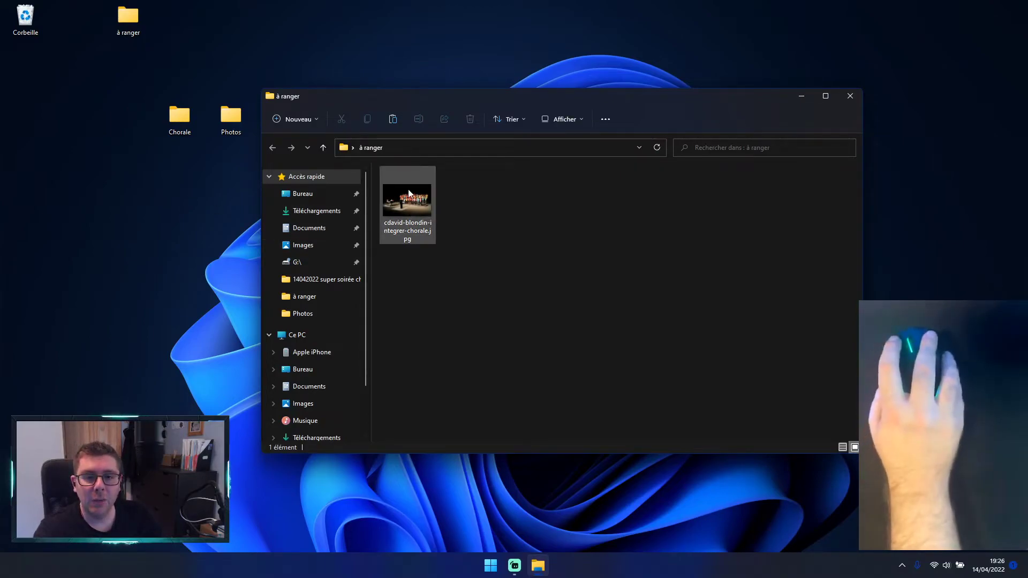
mouse_move(408, 191)
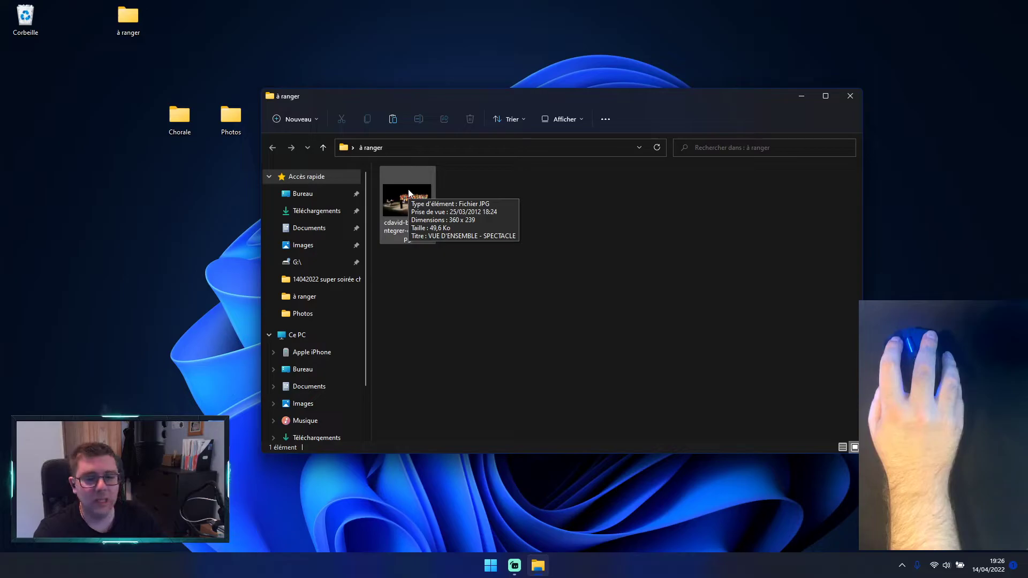
right_click(399, 203)
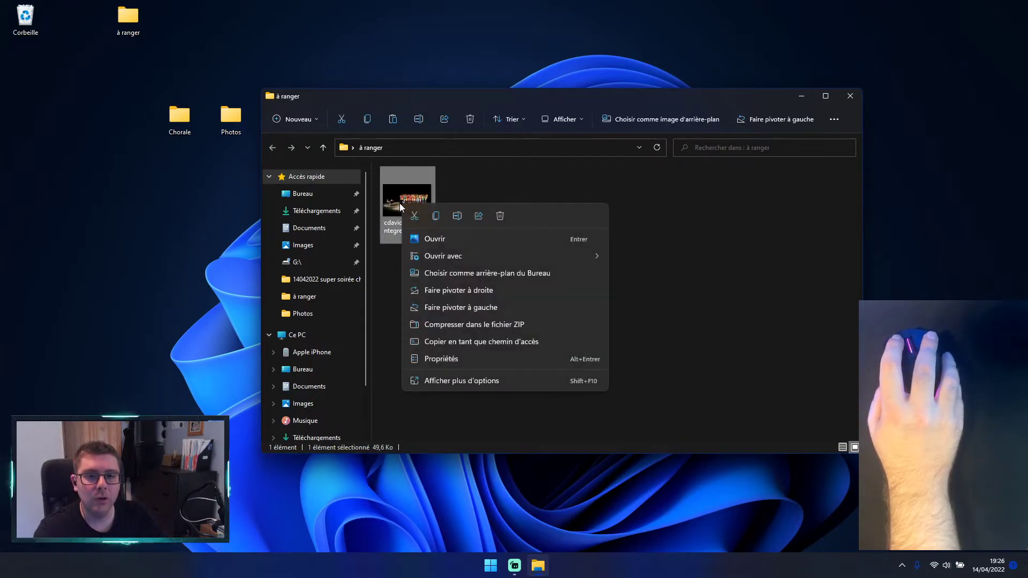
click(434, 381)
click(470, 349)
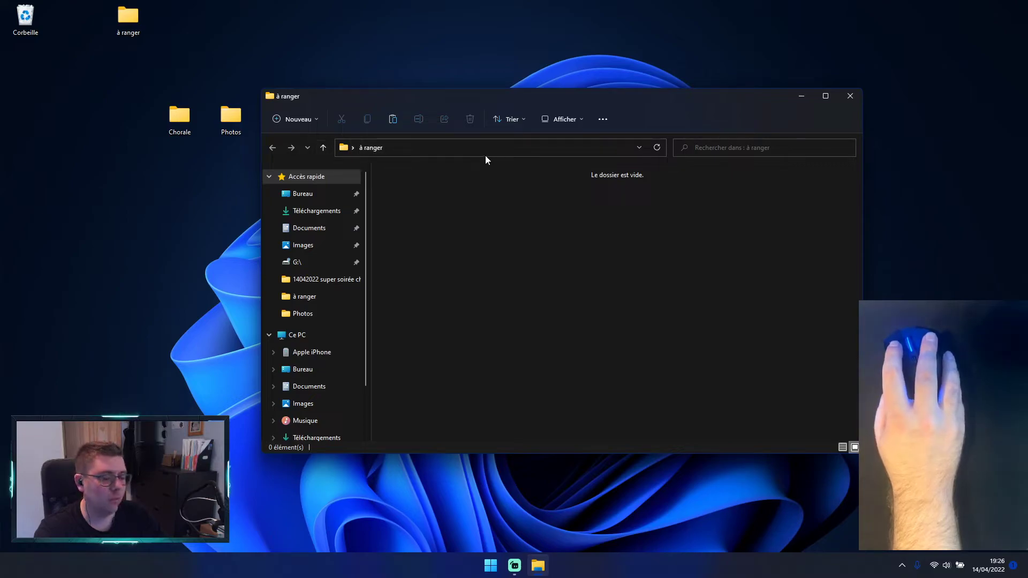
click(376, 145)
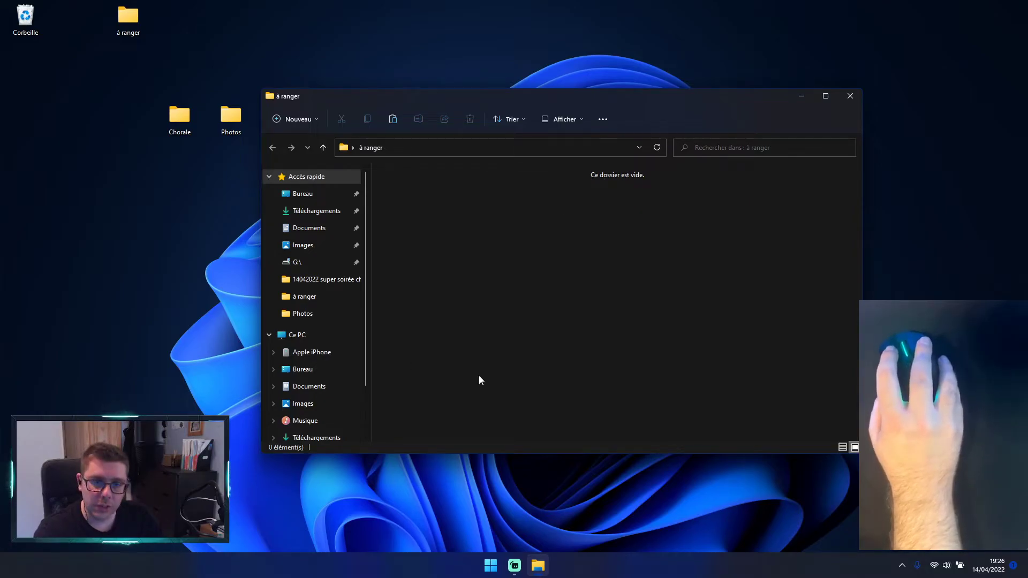
click(860, 98)
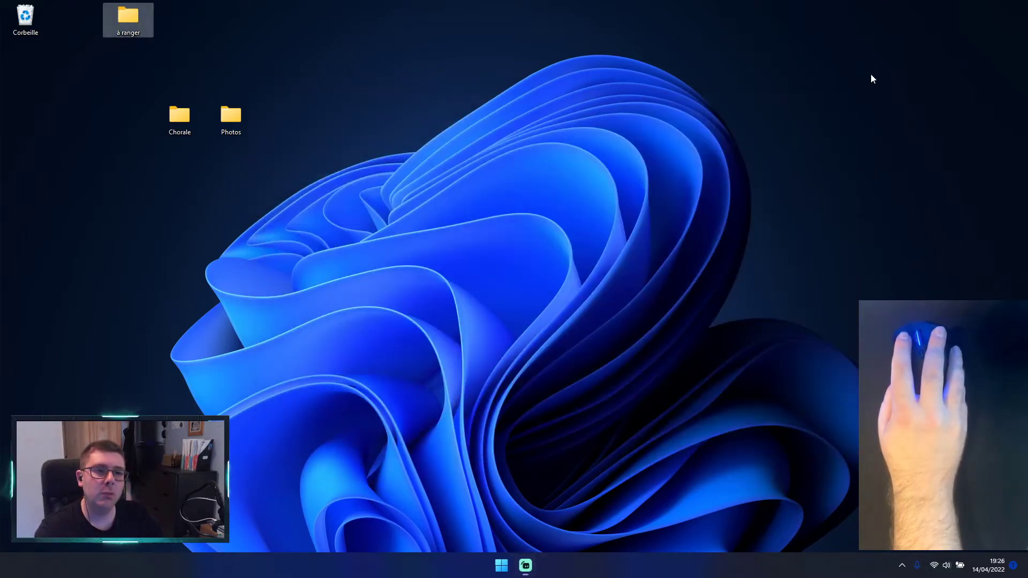
Step: Open the desktop Photos folder, close and reopen it, and view its 07042022 subfolder before returning to Photos
double_click(239, 115)
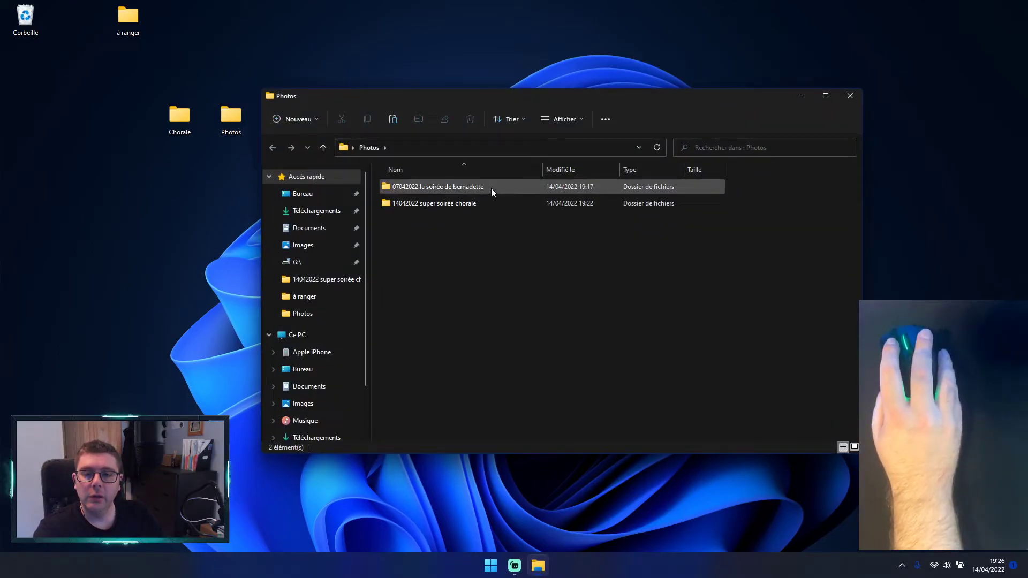
click(857, 98)
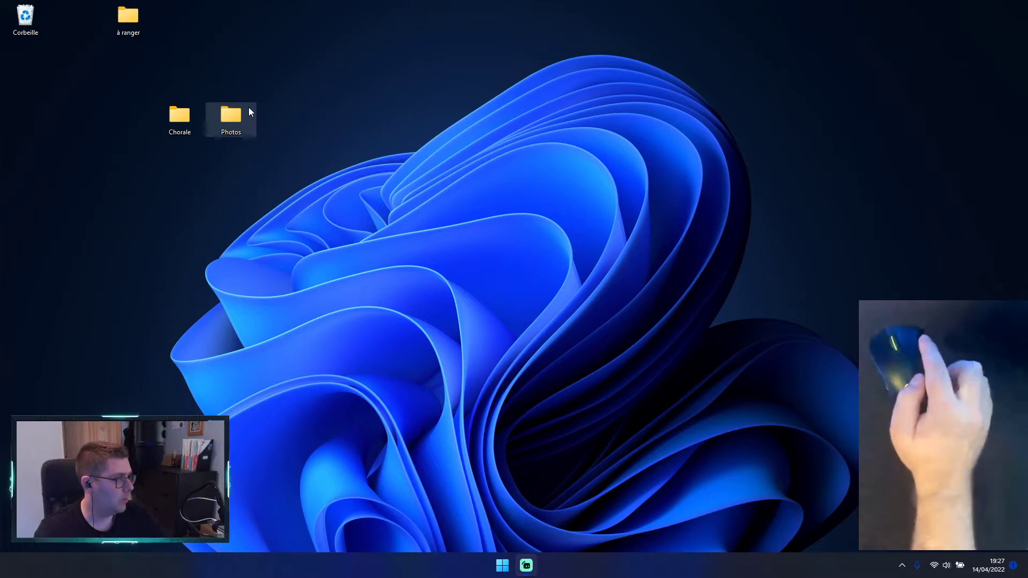
double_click(237, 118)
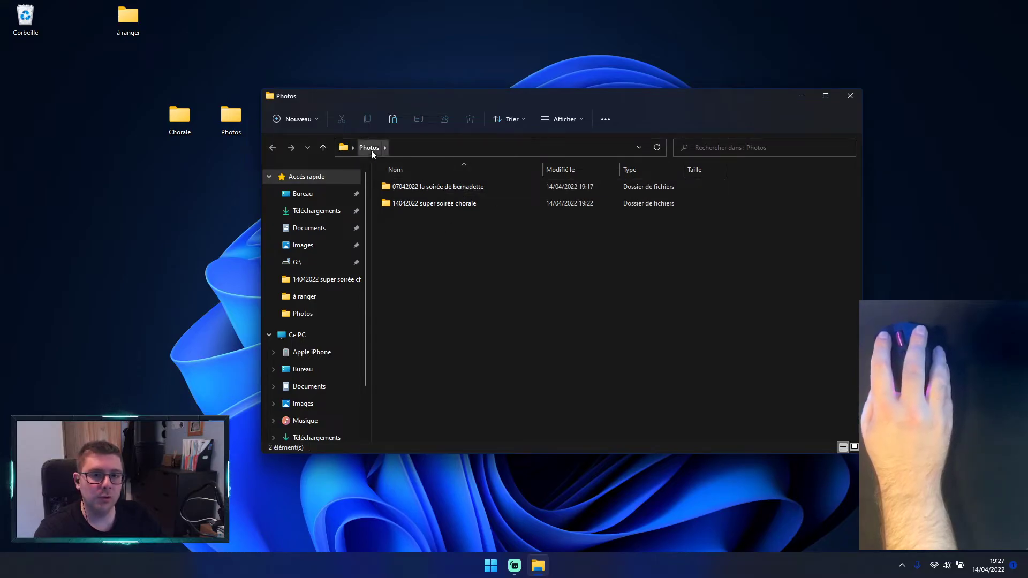
double_click(434, 191)
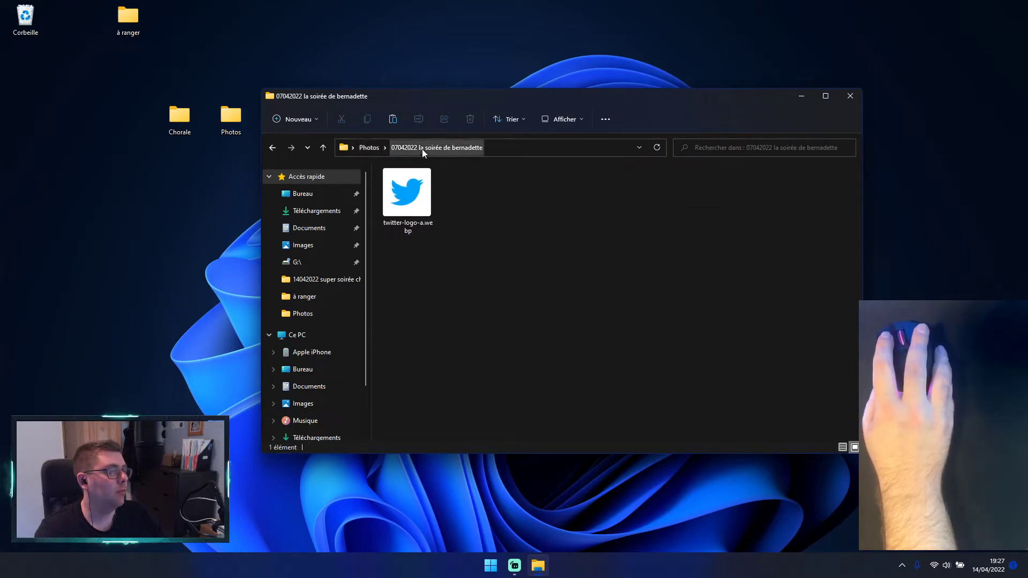
click(370, 147)
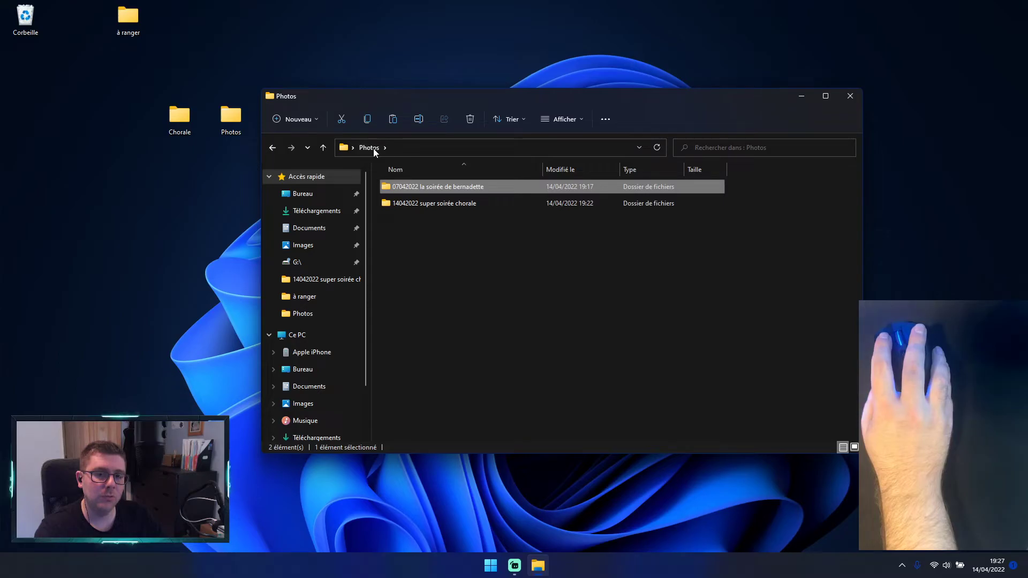
mouse_move(398, 192)
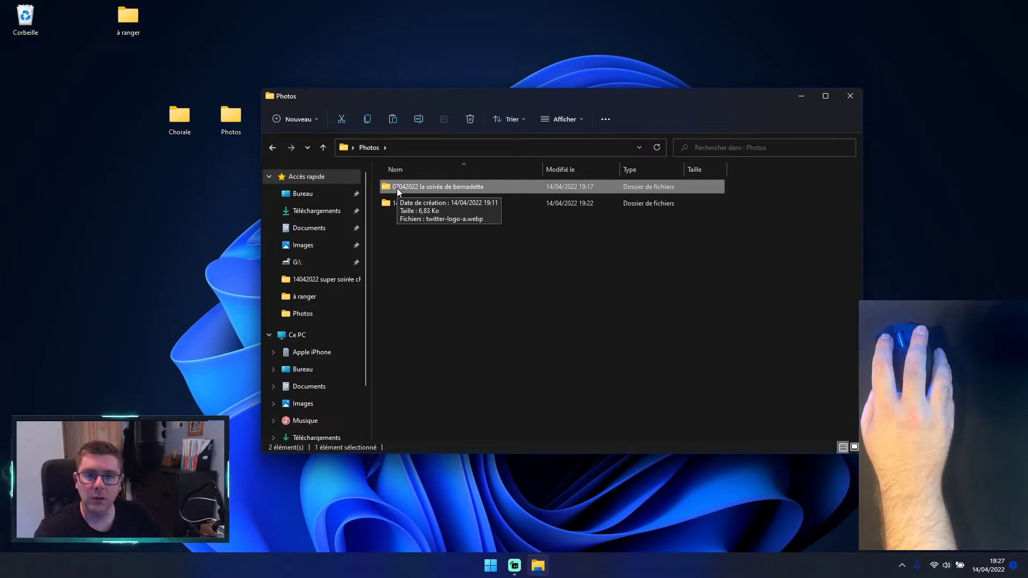
click(429, 326)
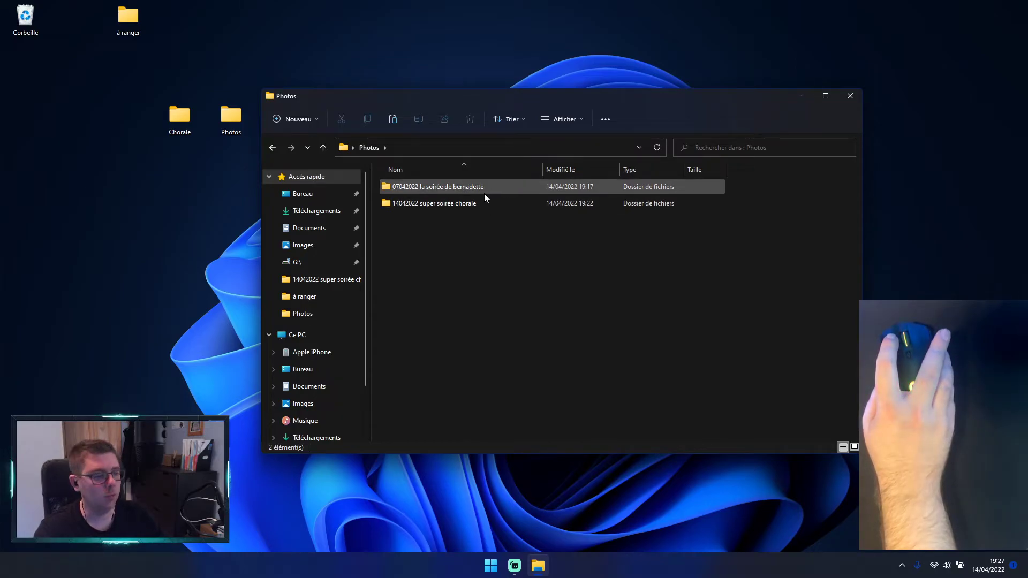
Step: Select twitter-logo-a.webp in the 07042022 subfolder, return to Photos, and revisit the subfolder once more
double_click(539, 187)
click(416, 207)
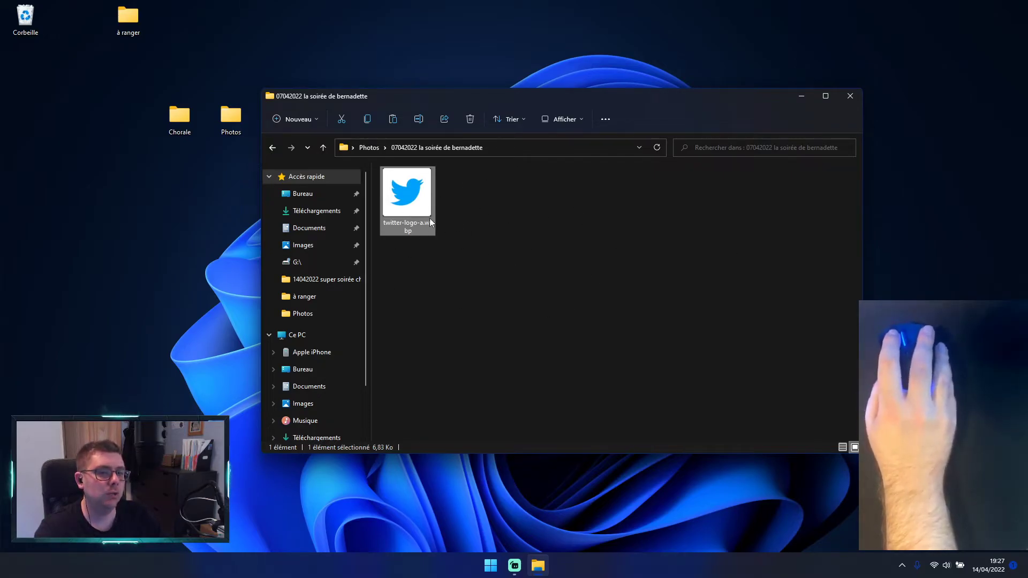
drag(417, 219, 510, 251)
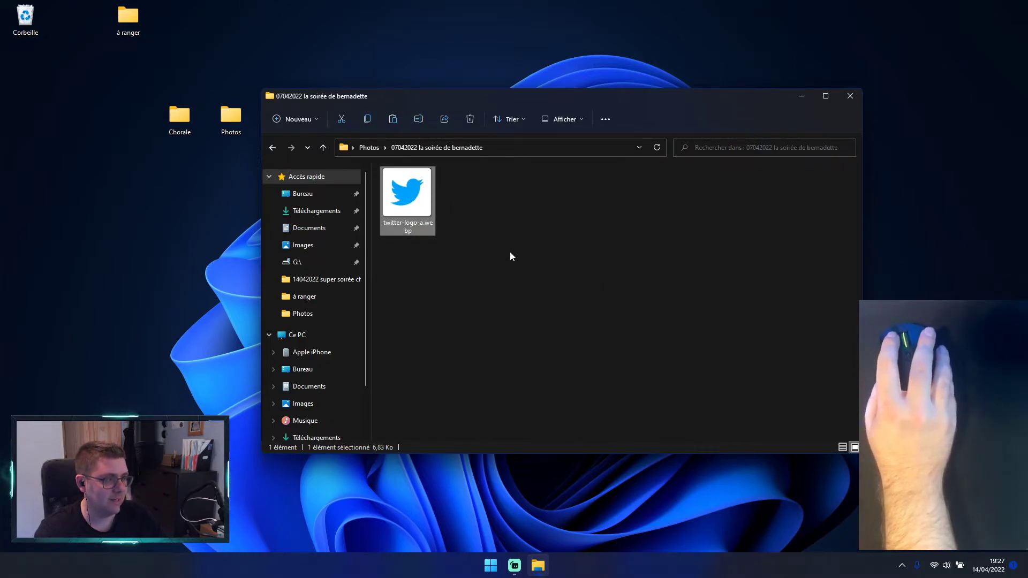
click(369, 148)
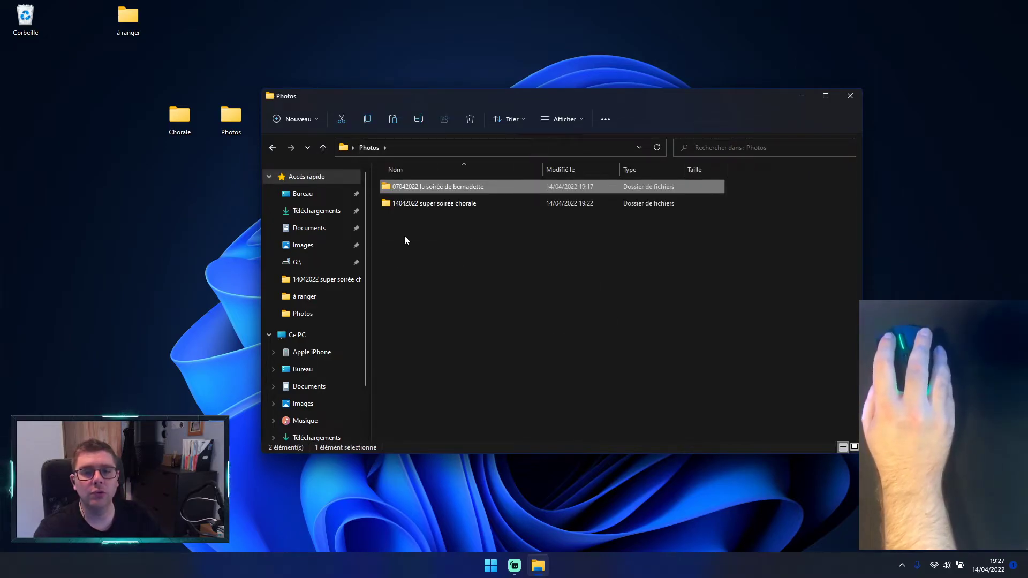
double_click(416, 186)
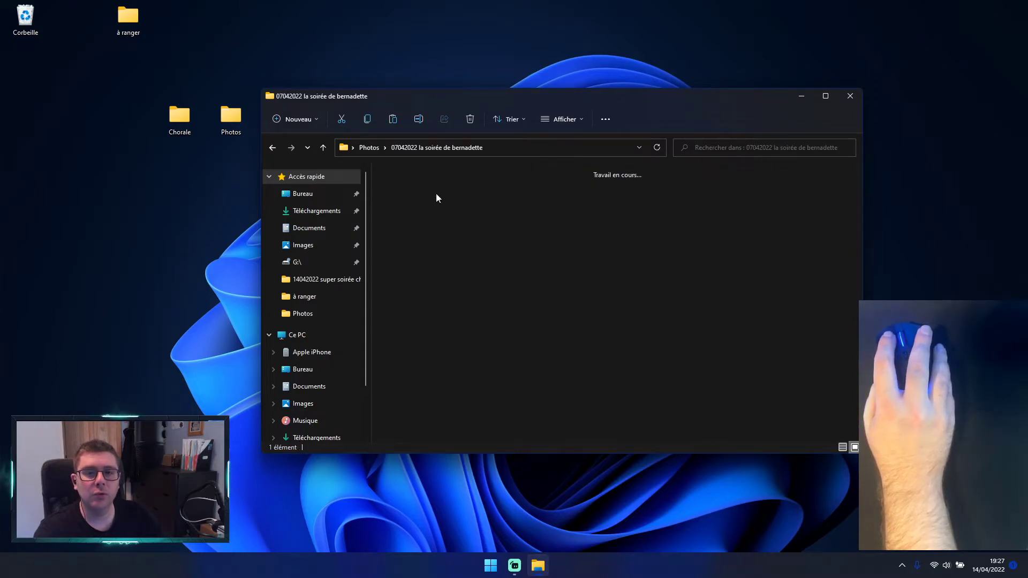
click(273, 148)
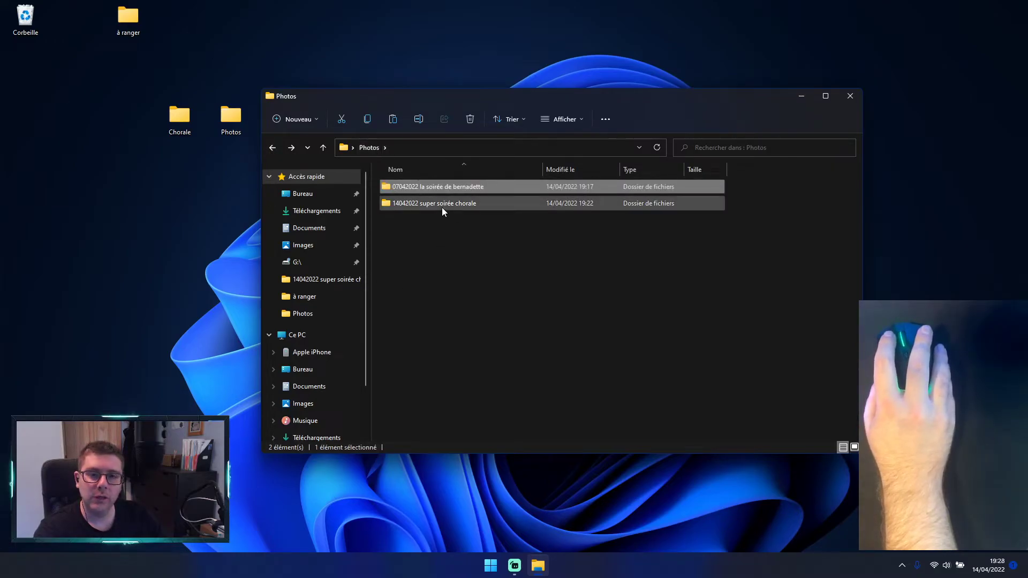
Step: Open the 14042022 super soirée chorale subfolder and repeatedly select and deselect the choir photo, leaving it deselected
mouse_move(442, 208)
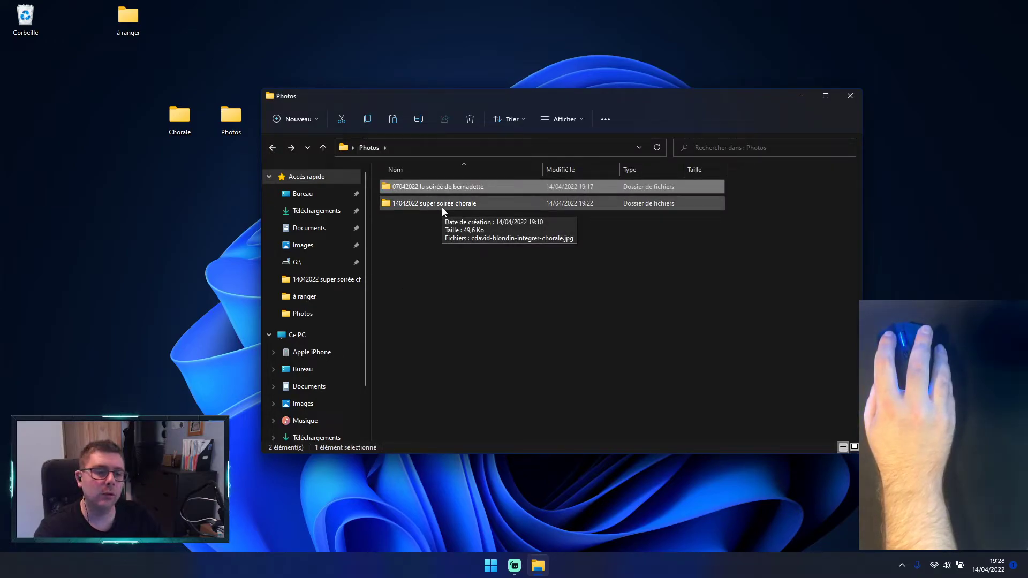
double_click(442, 207)
click(425, 202)
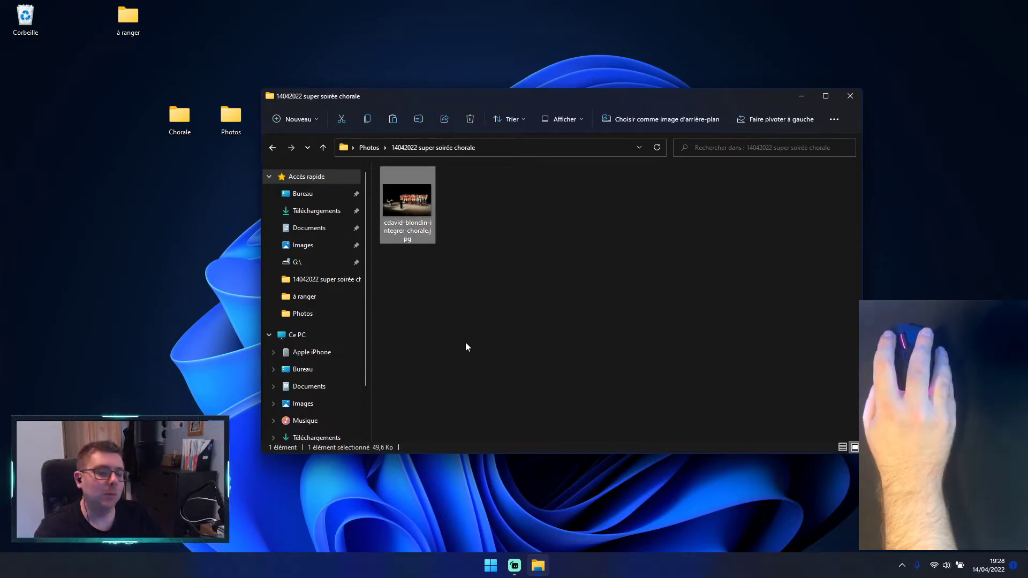
click(465, 342)
click(408, 209)
click(416, 246)
click(415, 240)
click(423, 335)
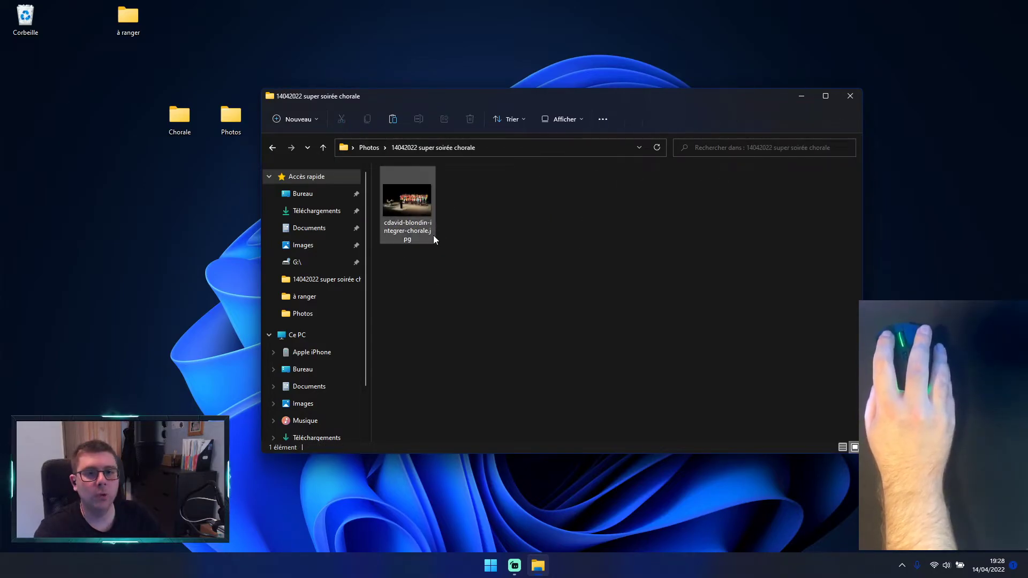
click(411, 220)
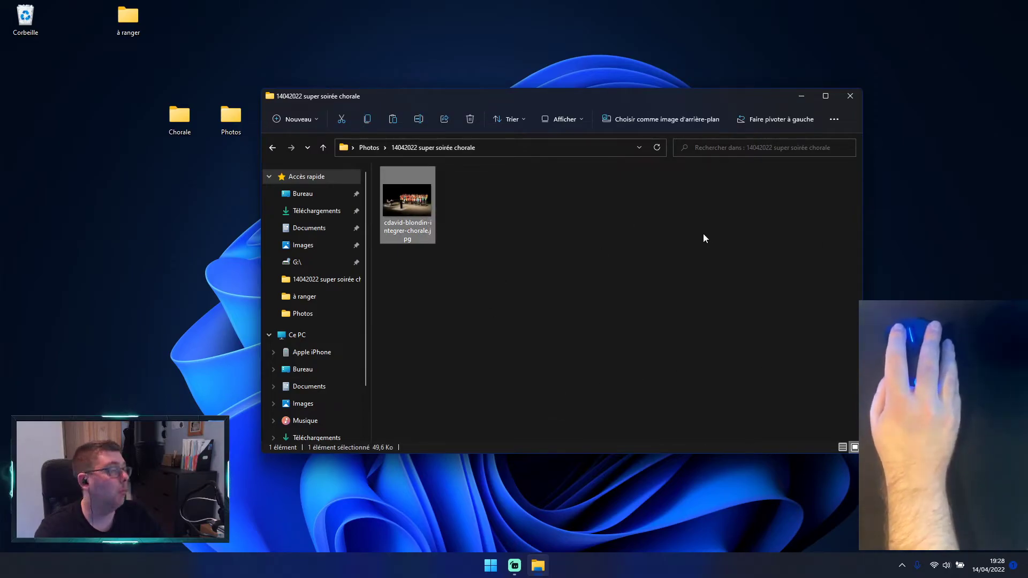
click(605, 254)
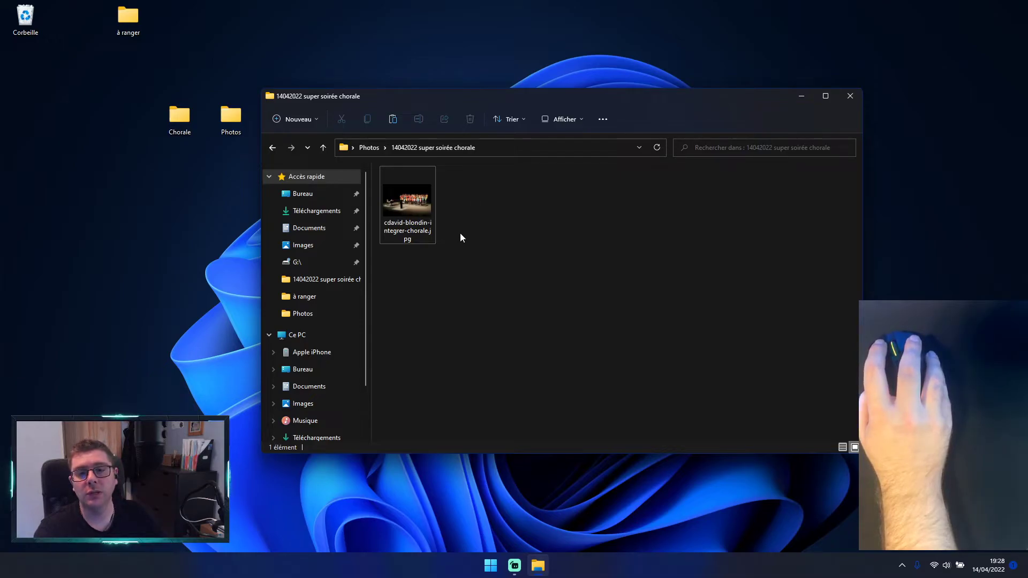
click(422, 216)
click(511, 224)
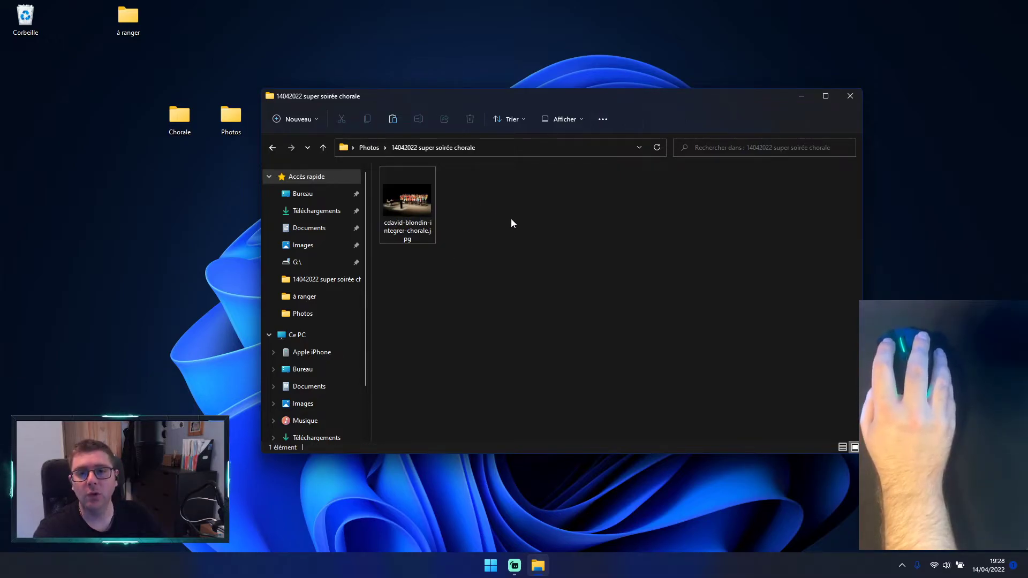
Step: Return to the Photos folder, move its window higher on the desktop, and close it
click(272, 148)
drag(602, 98, 624, 40)
click(872, 42)
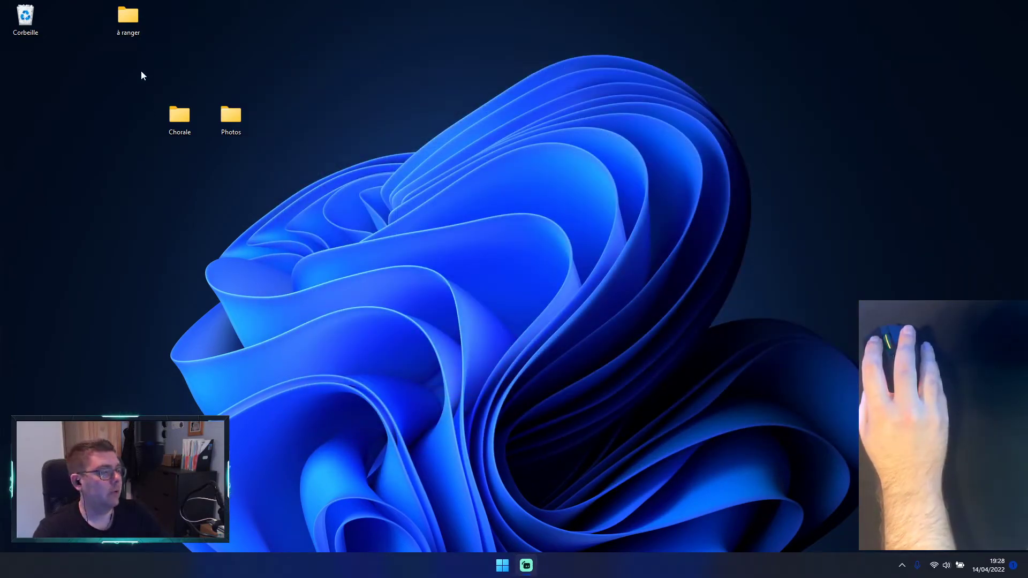
Step: Select the desktop Chorale folder, open it to view its contents, and close its window
drag(162, 86, 188, 132)
click(196, 89)
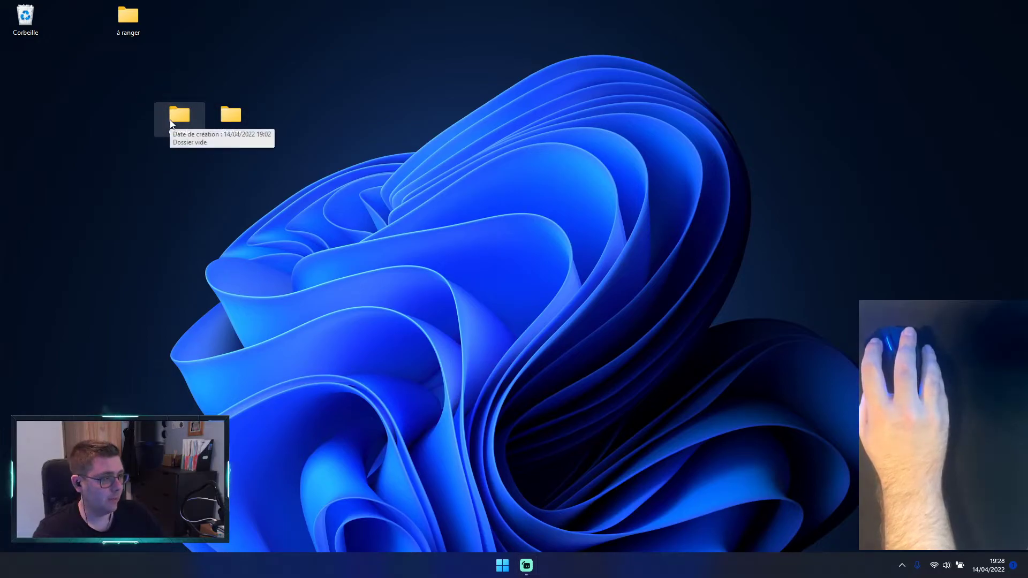
click(170, 120)
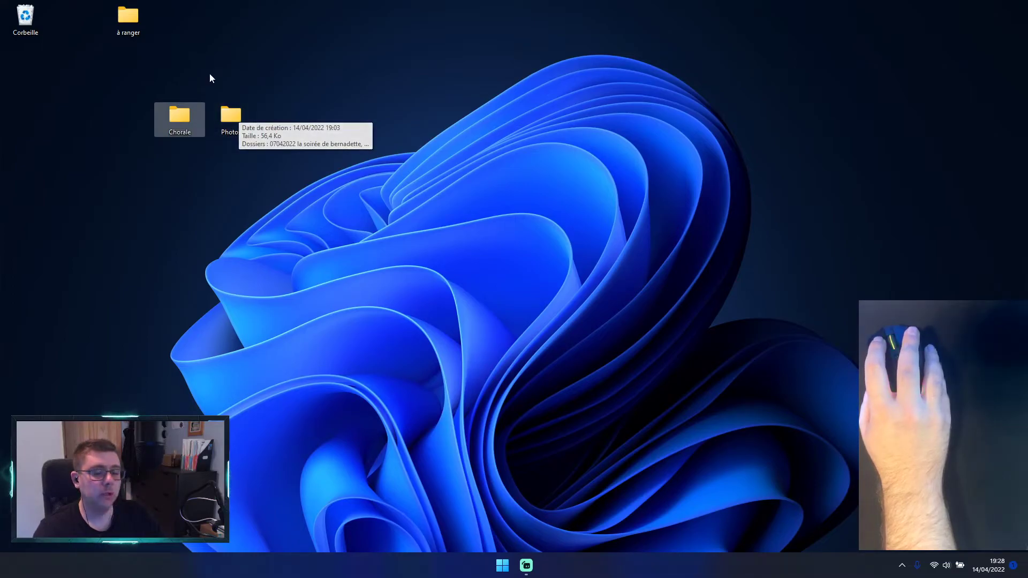
double_click(177, 115)
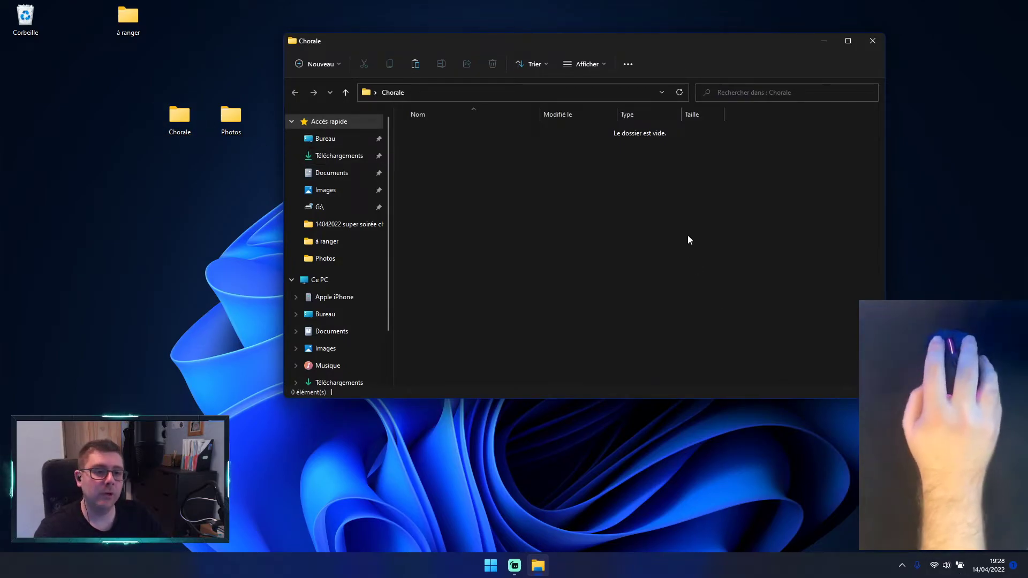
click(868, 44)
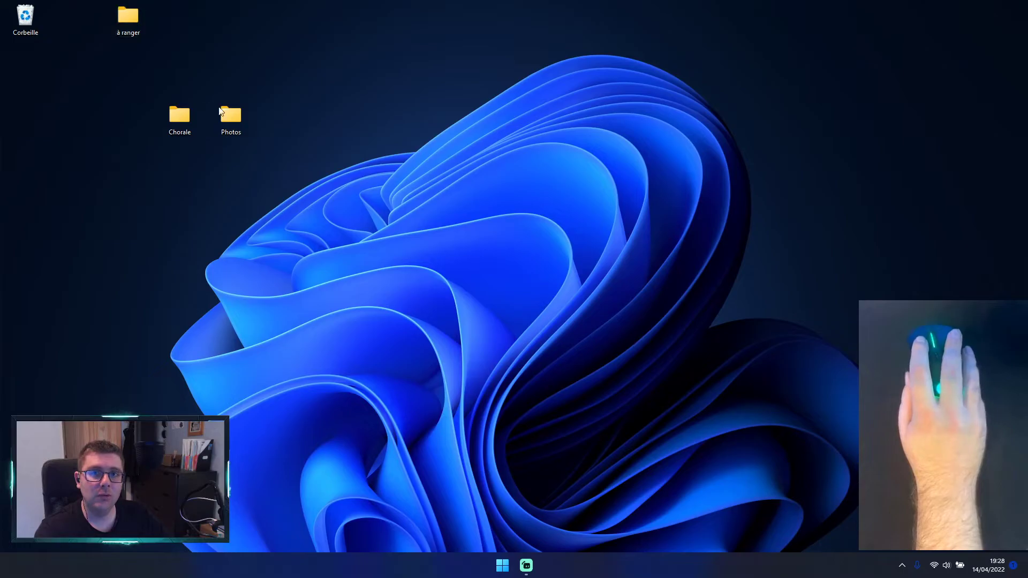
Step: Reopen the desktop Chorale folder and move its window slightly lower on the desktop
mouse_move(170, 119)
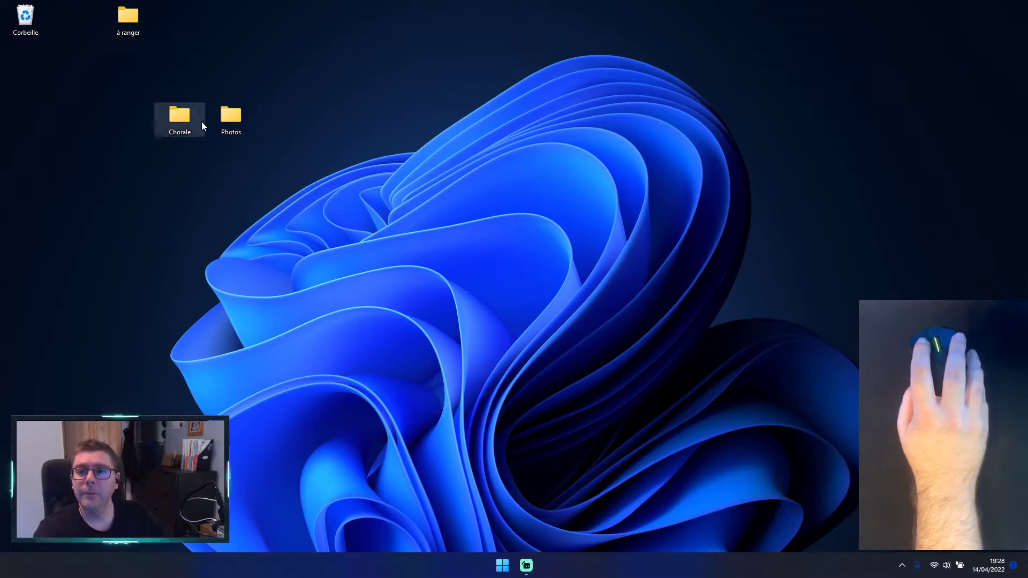
double_click(178, 114)
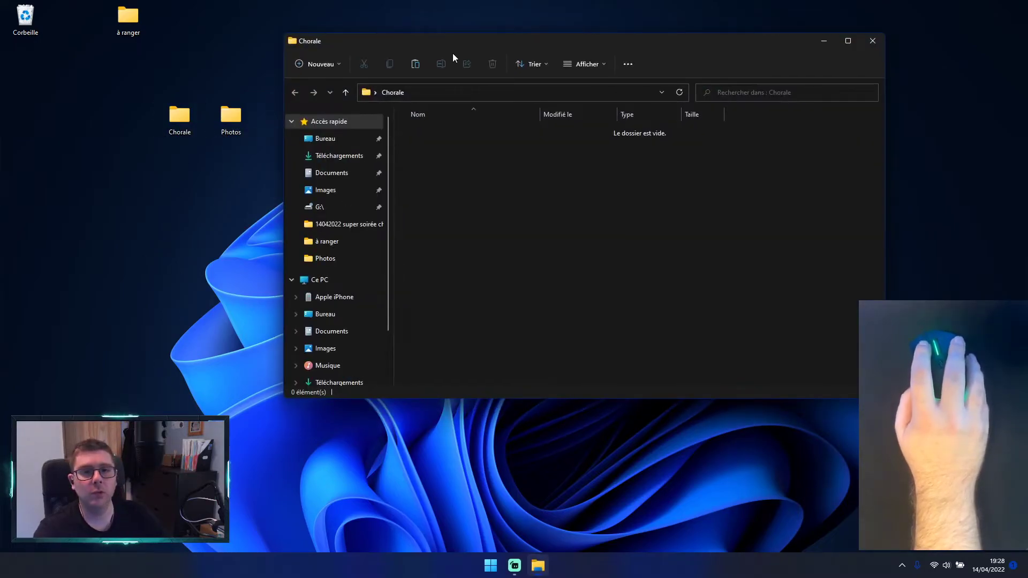
drag(457, 48, 459, 86)
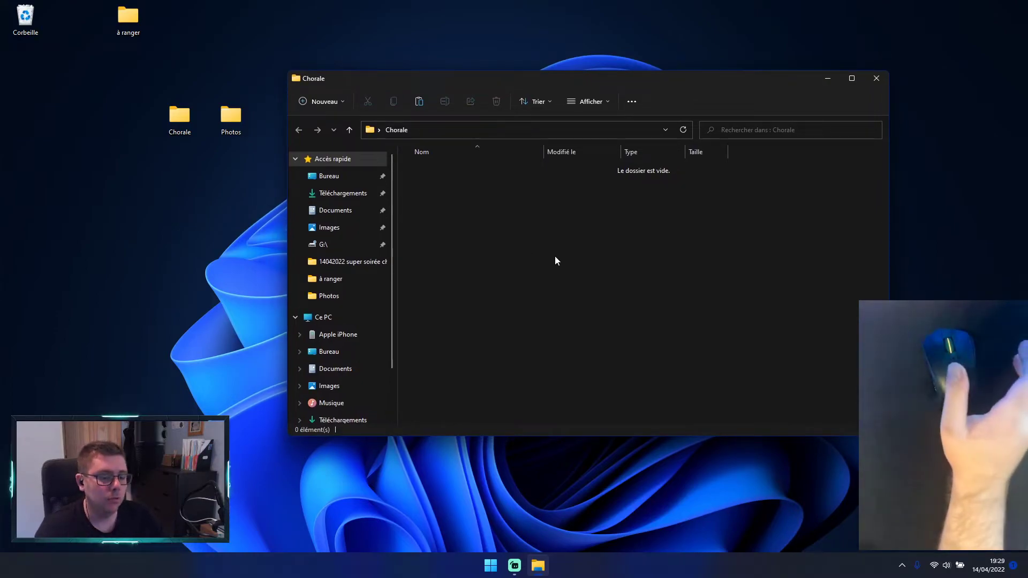
Step: Create a new subfolder named "musique 1" inside the Chorale folder and deselect it
right_click(525, 288)
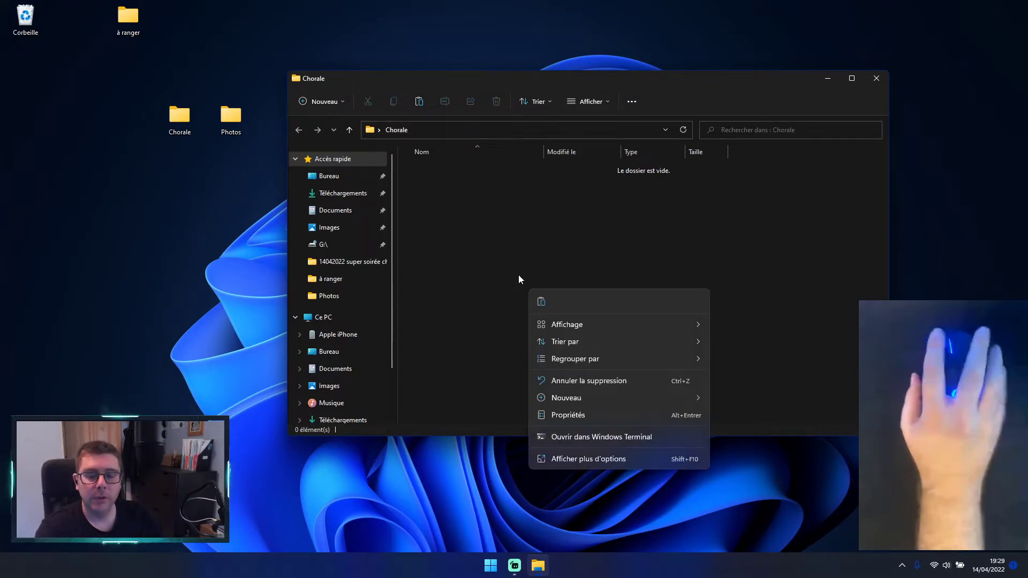
click(593, 455)
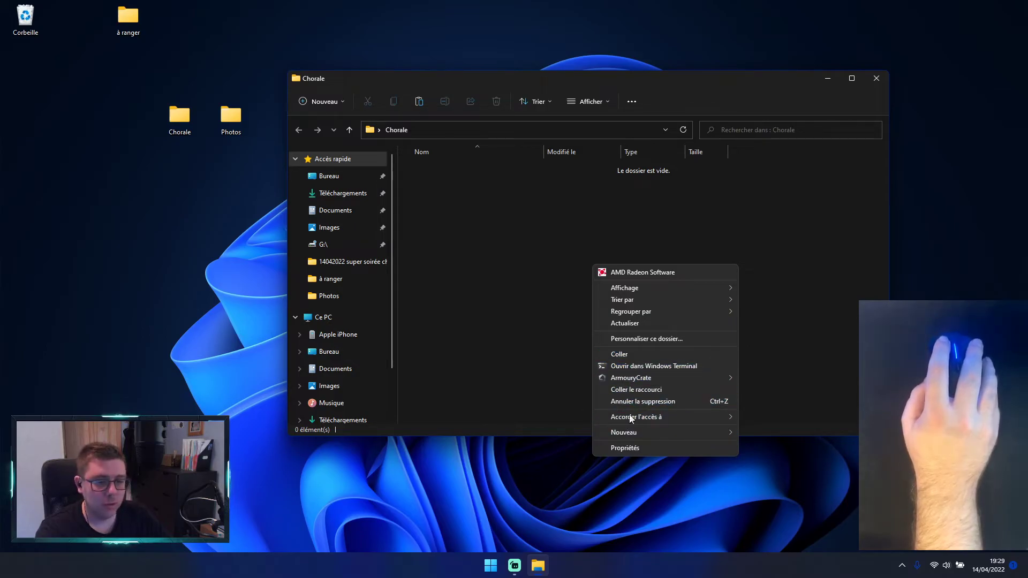
mouse_move(637, 432)
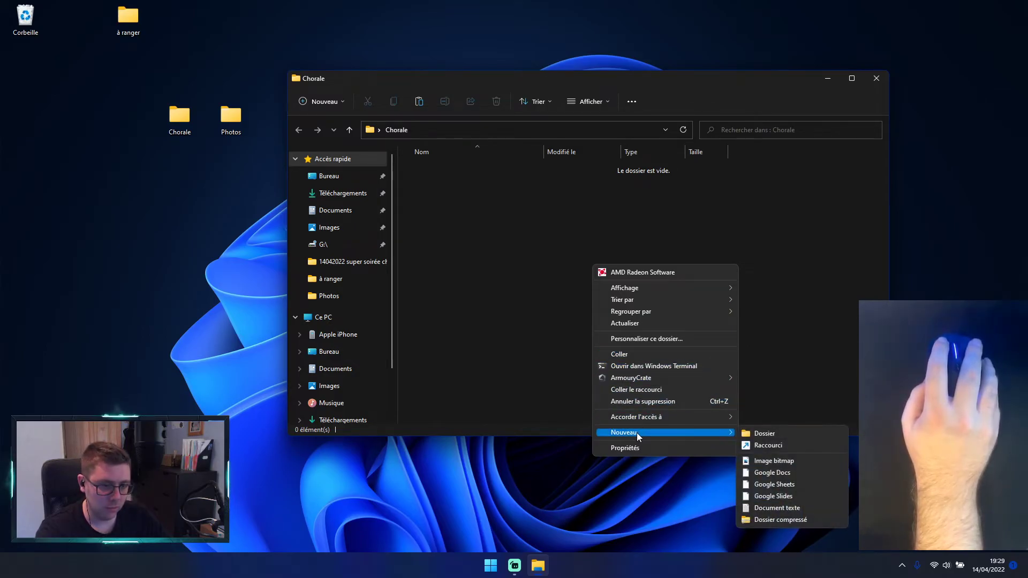
click(745, 433)
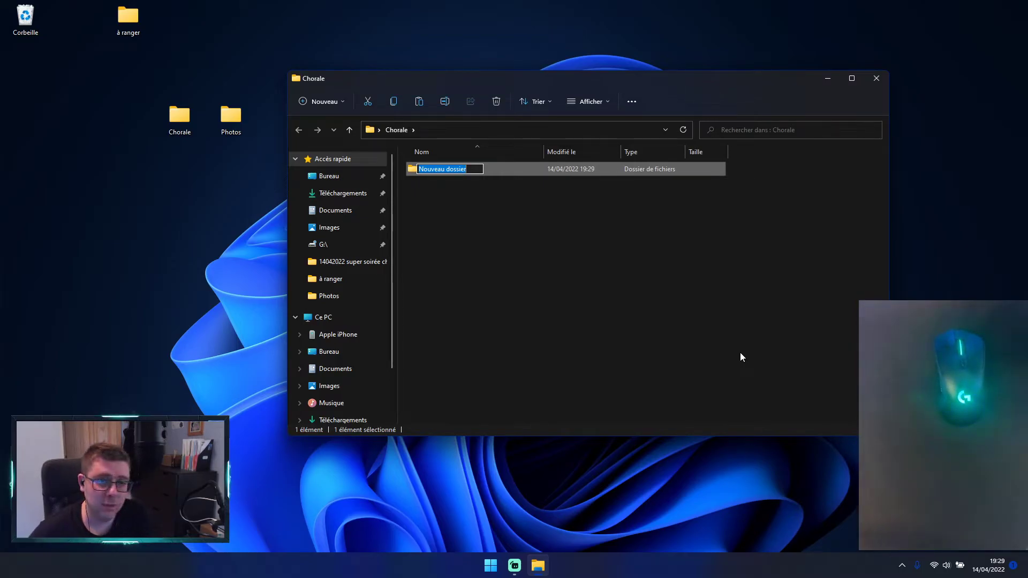
text(musiq)
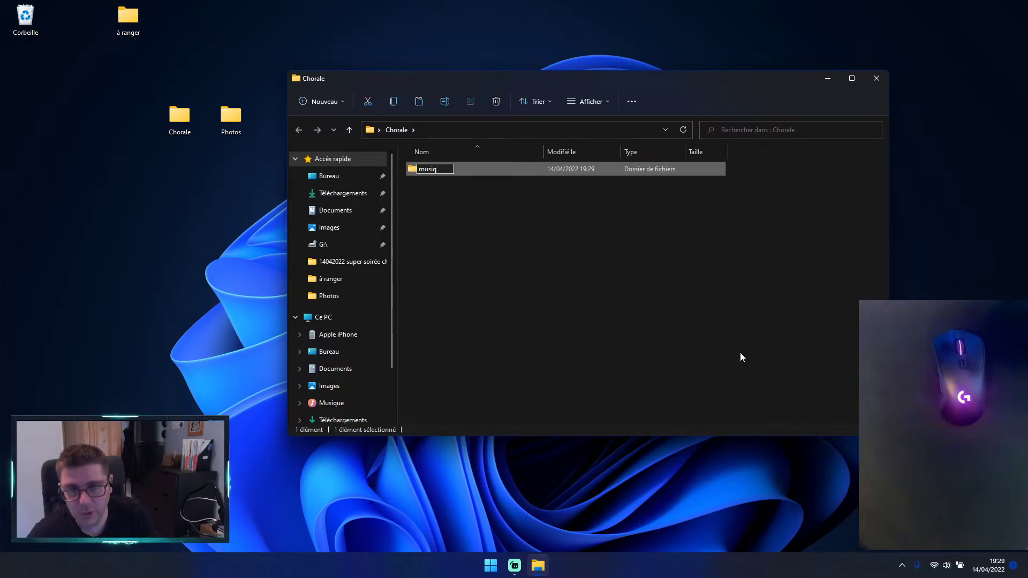
text(ue 1)
key(Return)
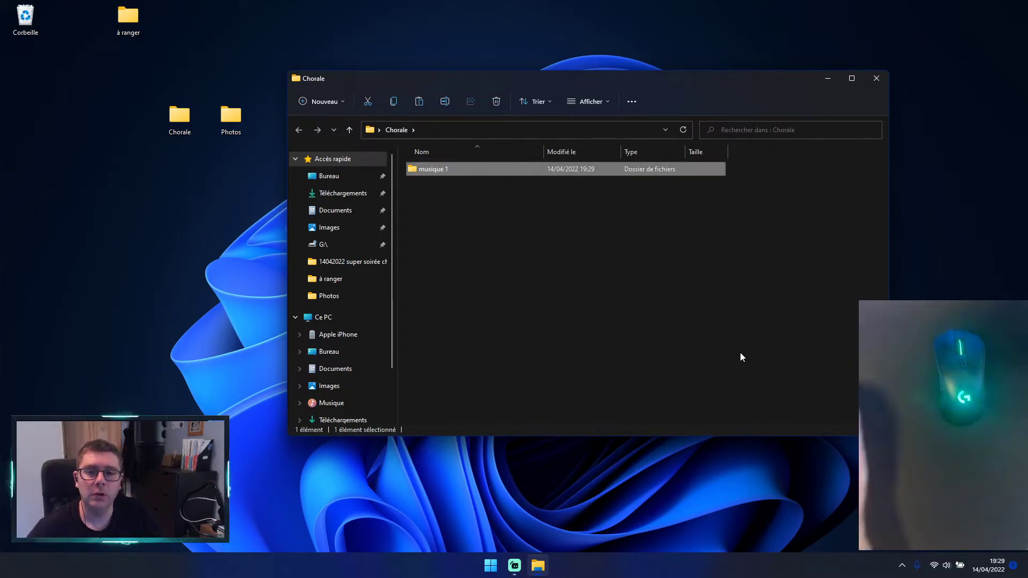
click(559, 289)
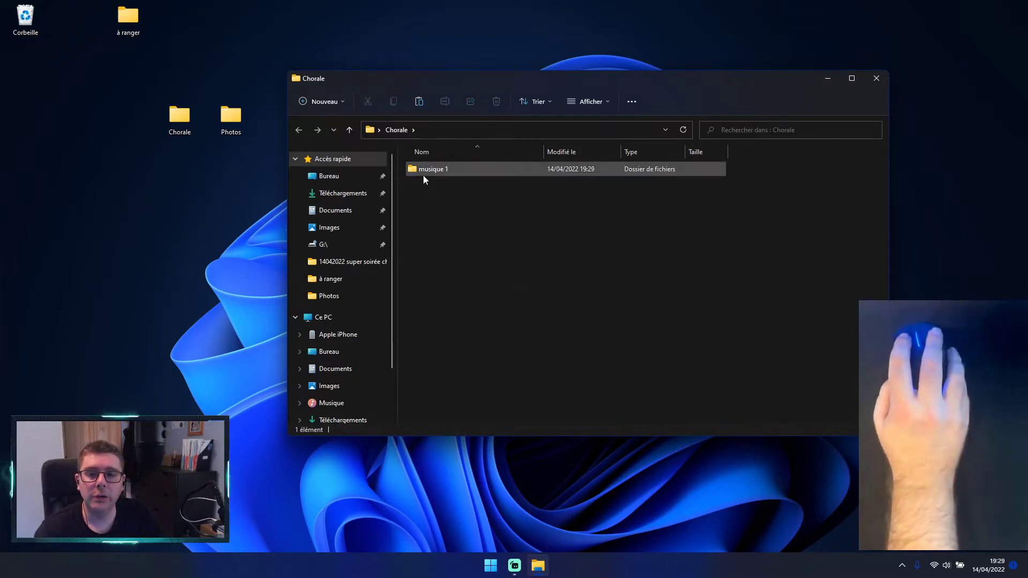
Step: View the inside of the musique 1 subfolder, return to Chorale, and select and deselect musique 1
double_click(424, 172)
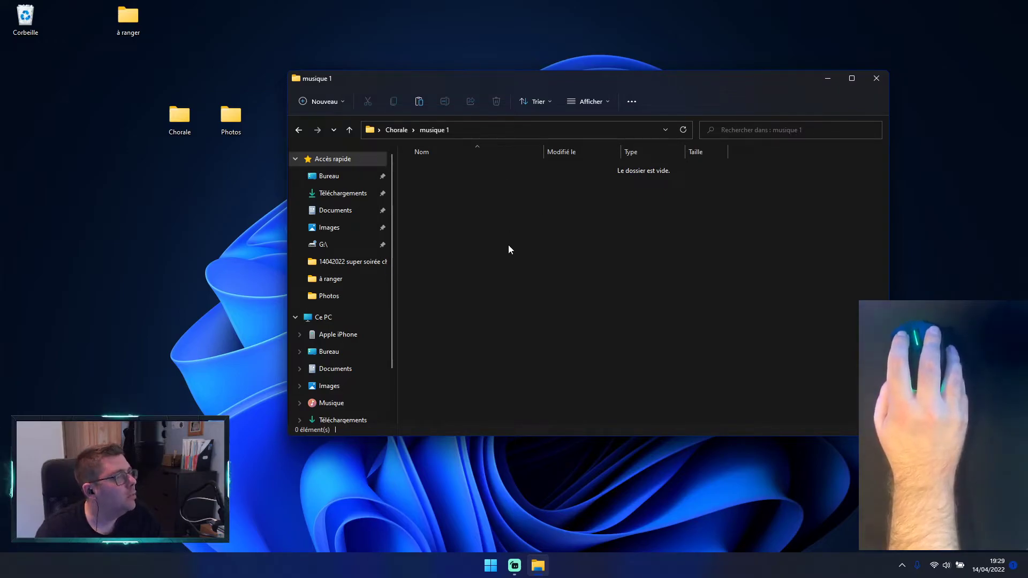
click(402, 127)
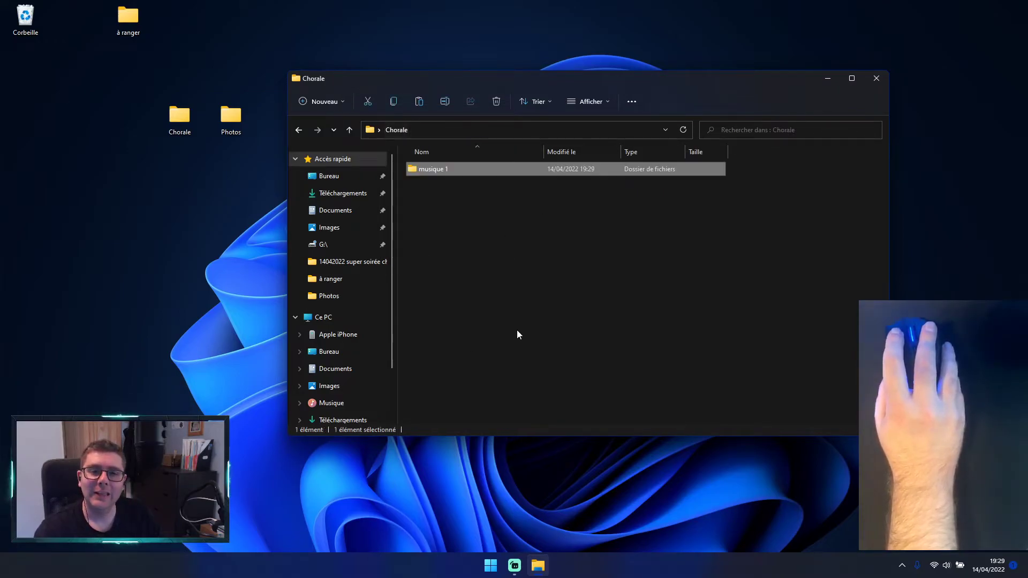
click(473, 210)
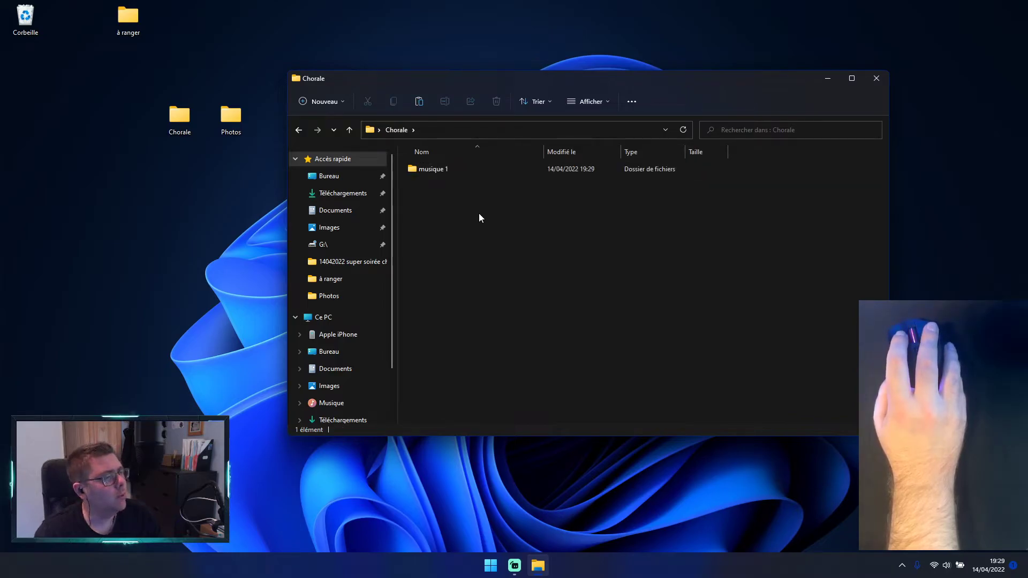
click(436, 176)
click(443, 231)
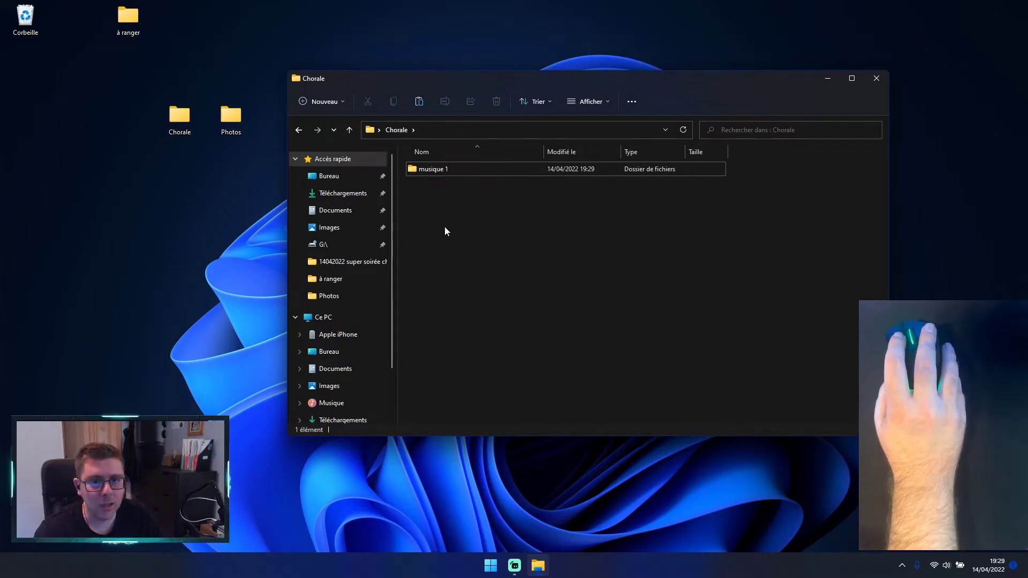
Step: Create a second subfolder named "partitions" inside the Chorale folder and deselect it
right_click(445, 214)
mouse_move(553, 330)
click(643, 324)
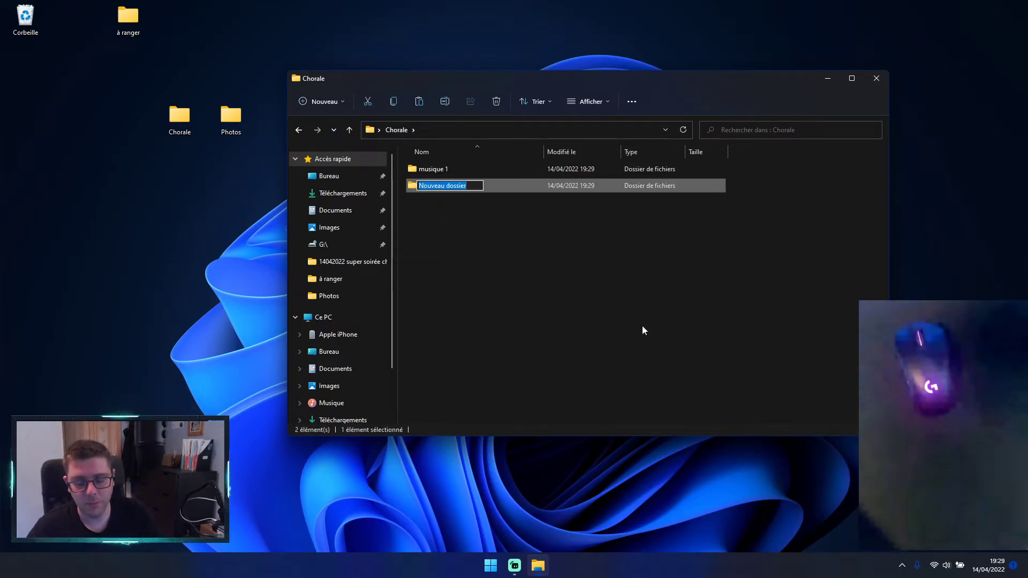
text(paz)
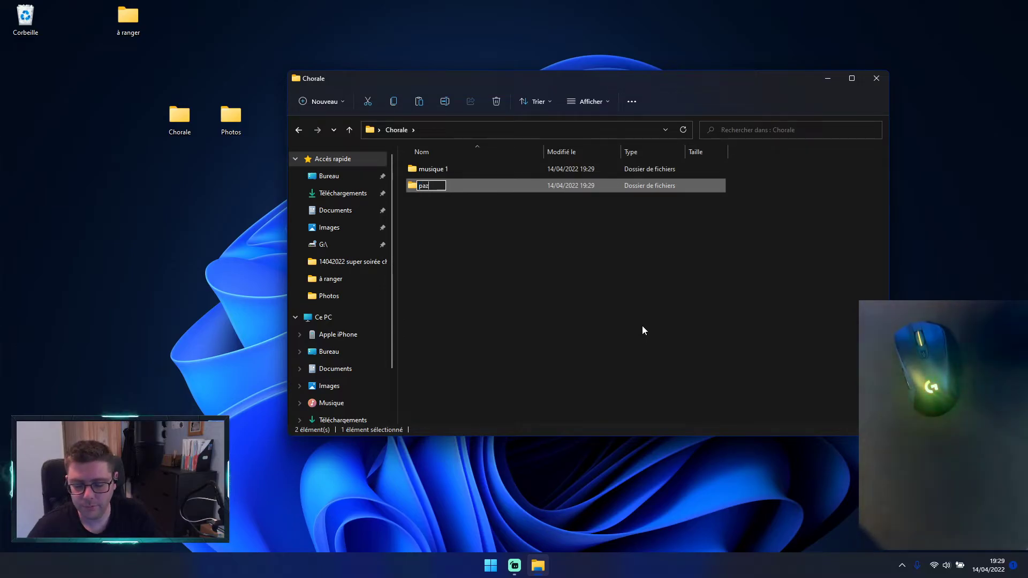
key(BackSpace)
text(rtitions)
key(Return)
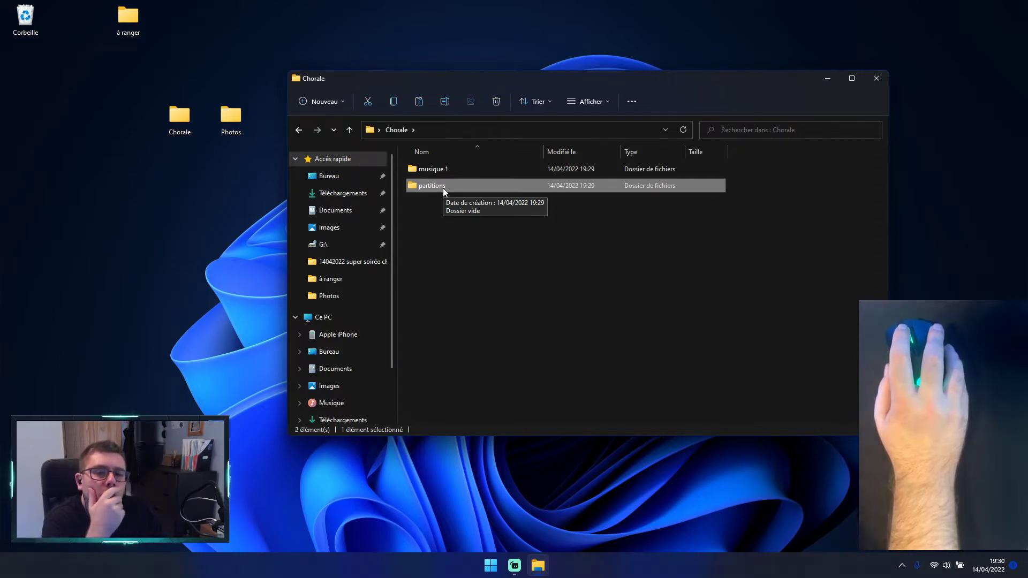
click(470, 212)
Step: View the partitions subfolder and the musique 1 subfolder in turn, returning to Chorale after each
click(466, 187)
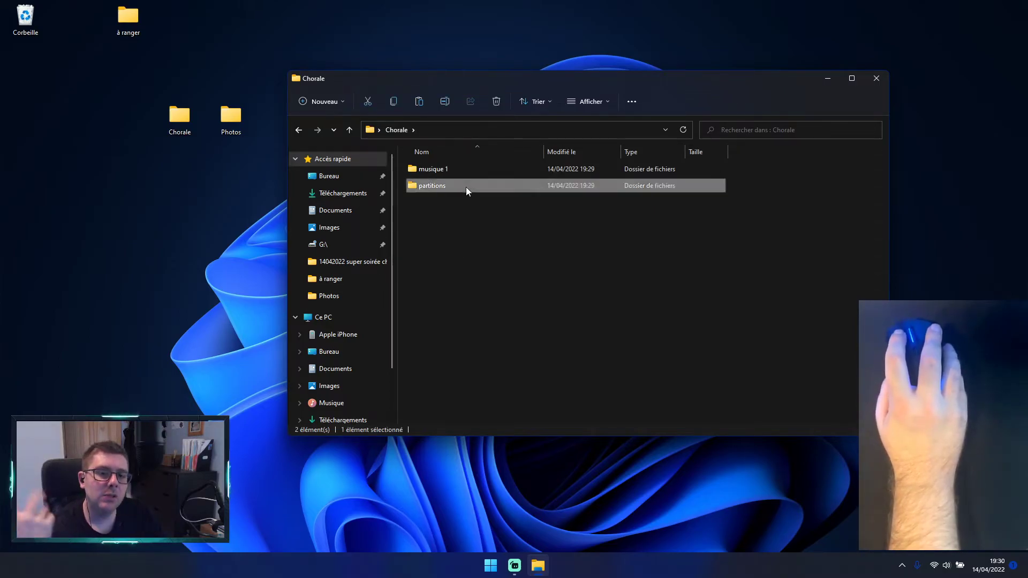
double_click(467, 187)
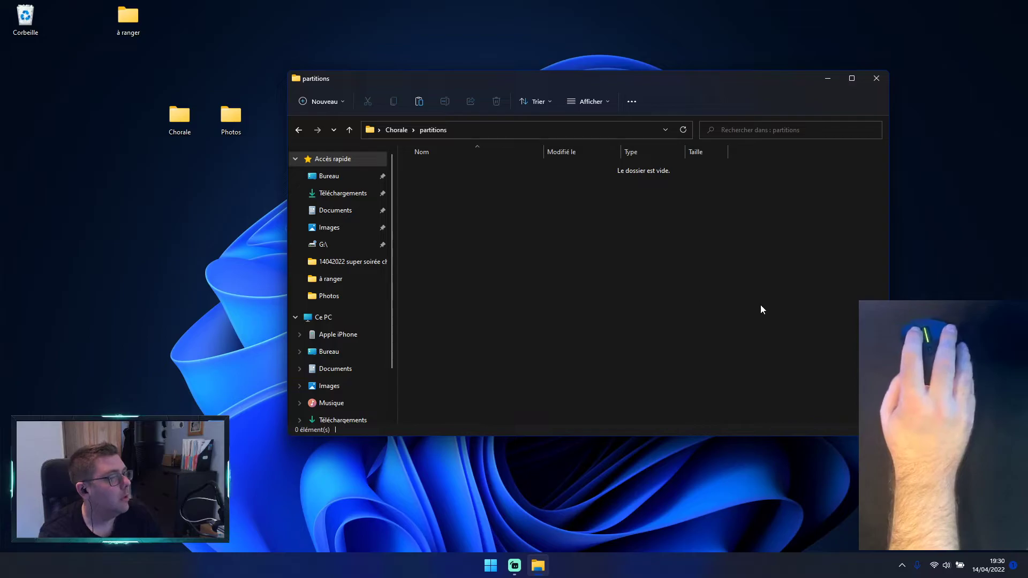
click(298, 130)
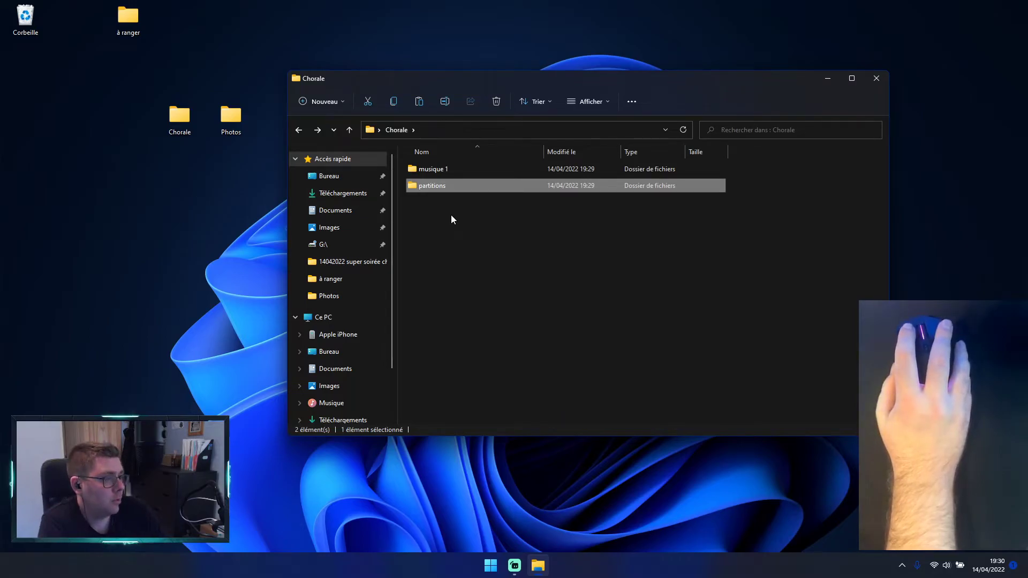
click(441, 171)
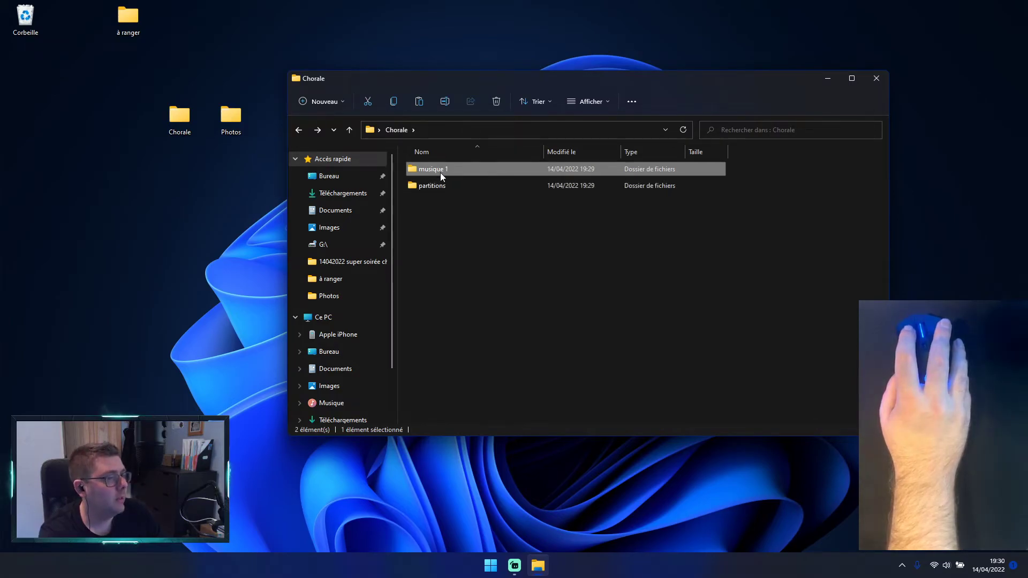
double_click(440, 173)
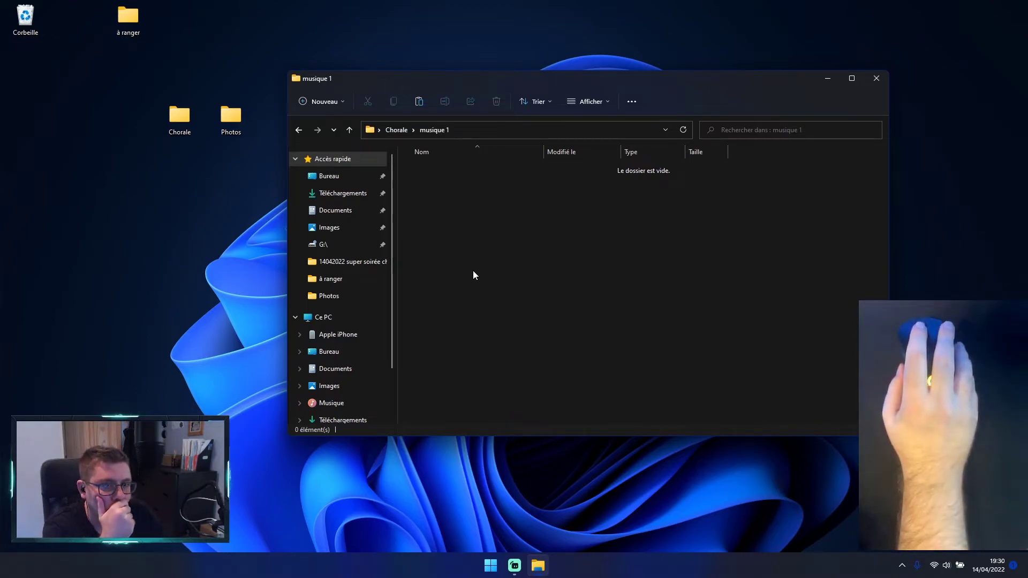
click(299, 130)
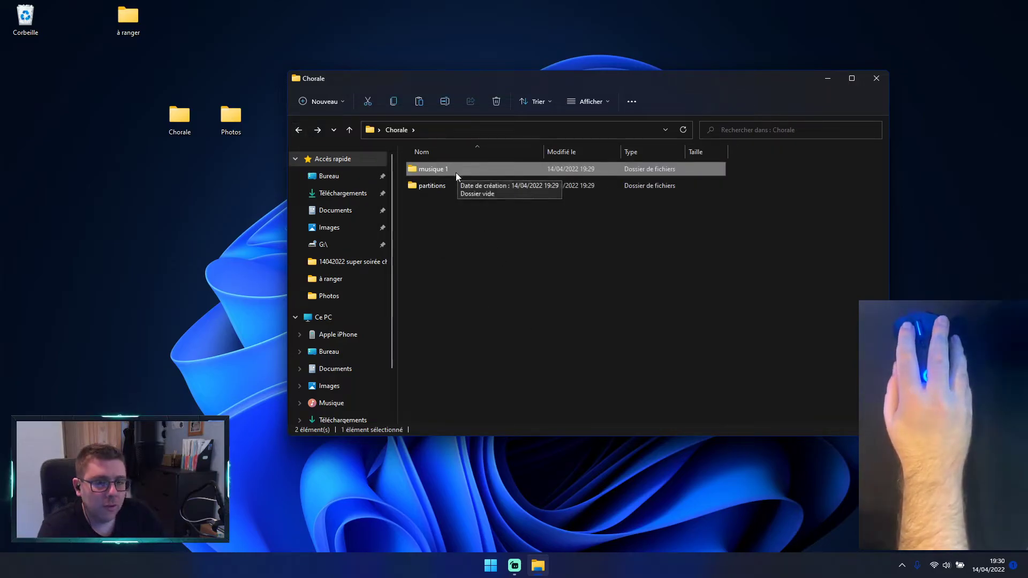
click(434, 188)
right_click(433, 189)
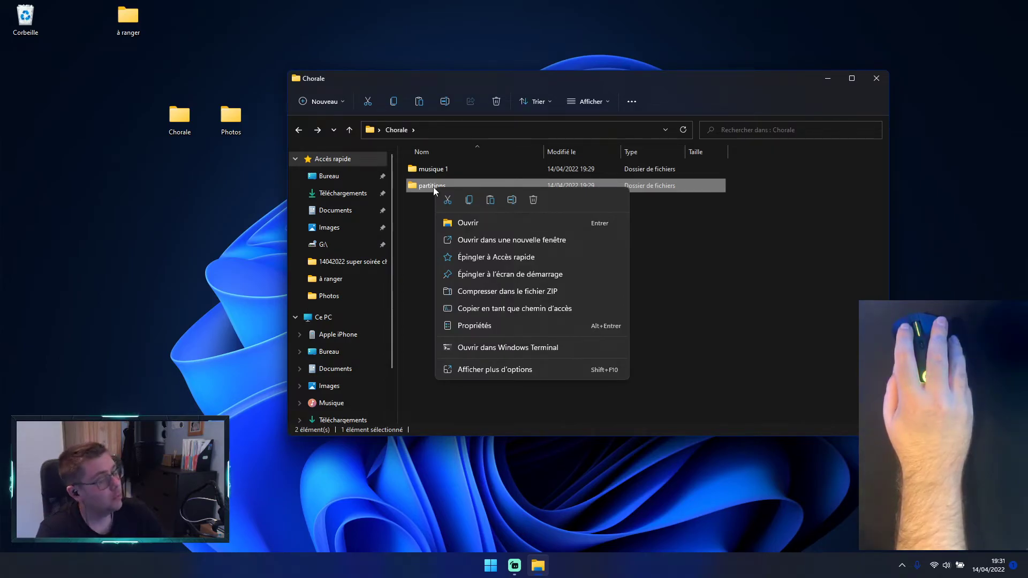
click(417, 249)
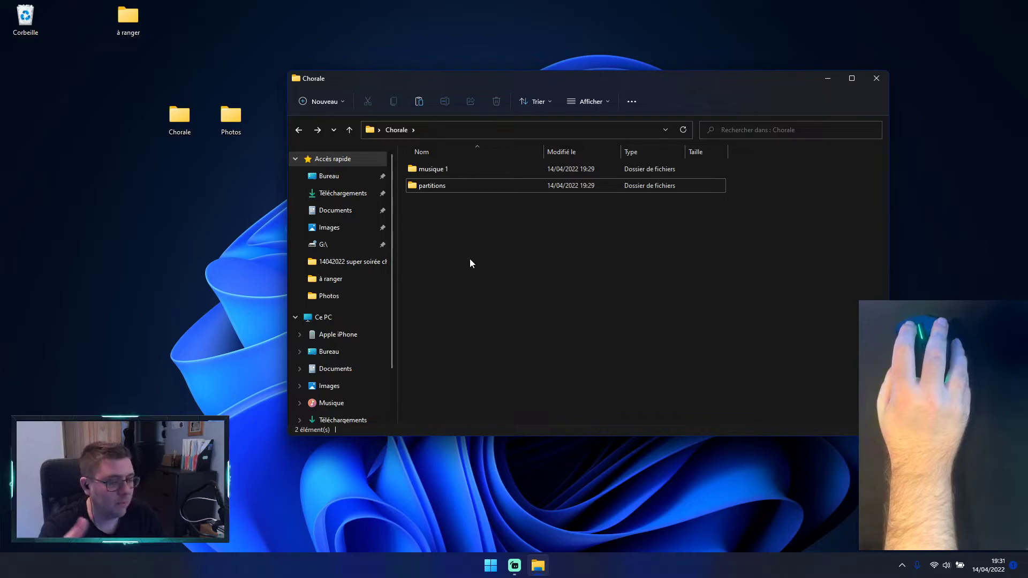
Step: Delete the partitions subfolder from the Chorale folder
right_click(446, 185)
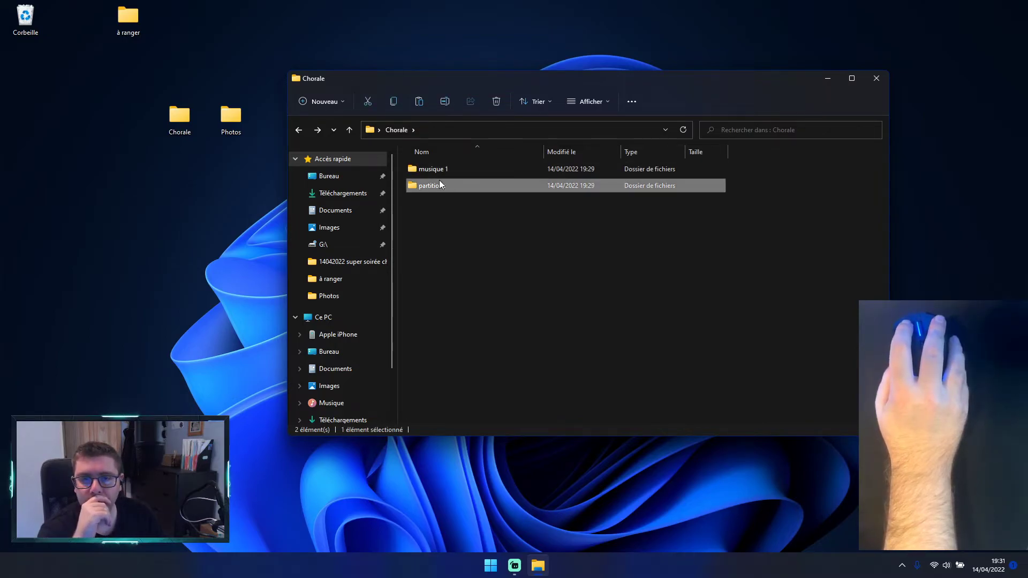
click(484, 362)
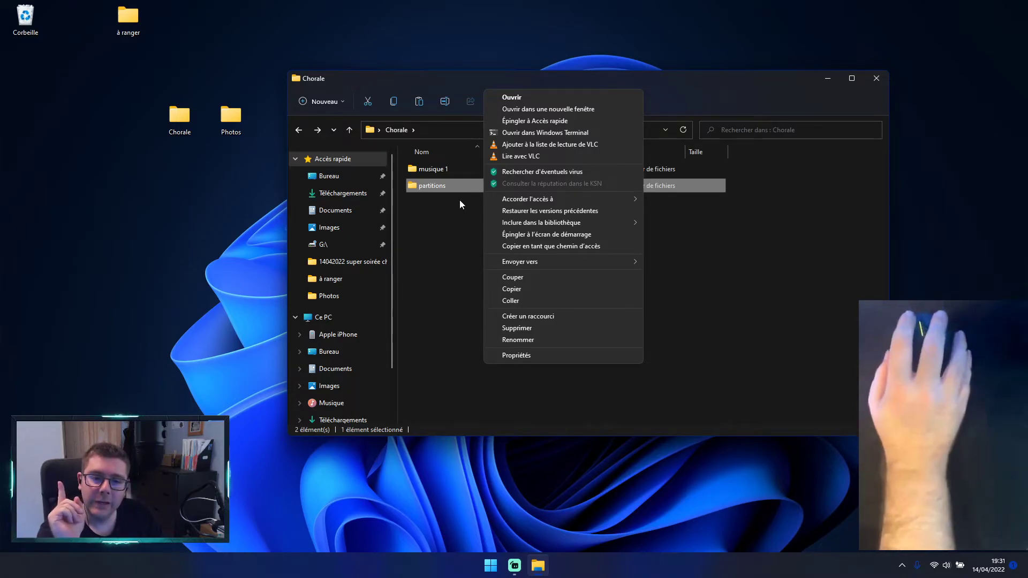
click(547, 332)
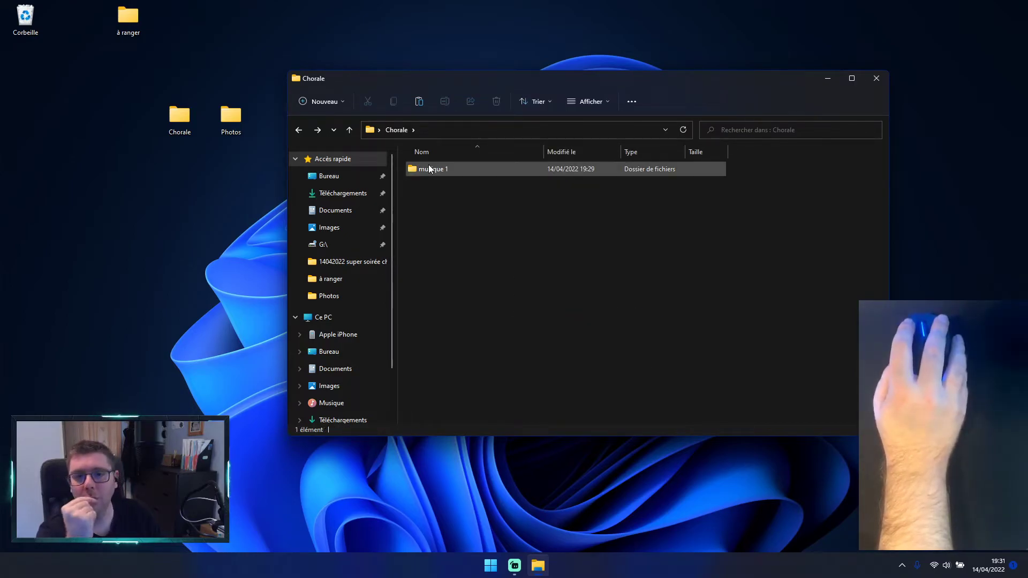
Step: Create a new bitmap image file inside the musique 1 subfolder of Chorale
click(429, 170)
double_click(428, 171)
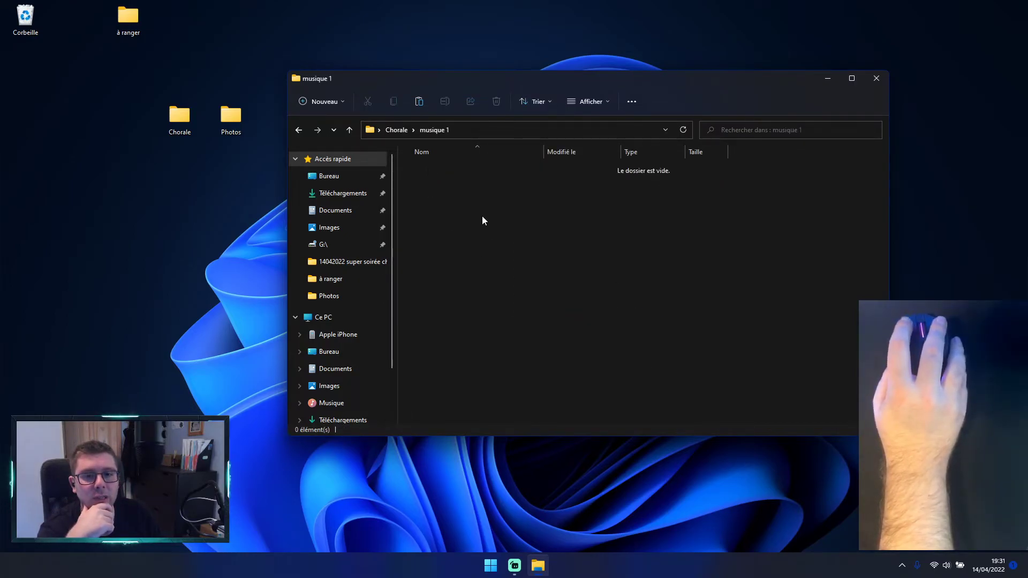
right_click(486, 217)
mouse_move(640, 319)
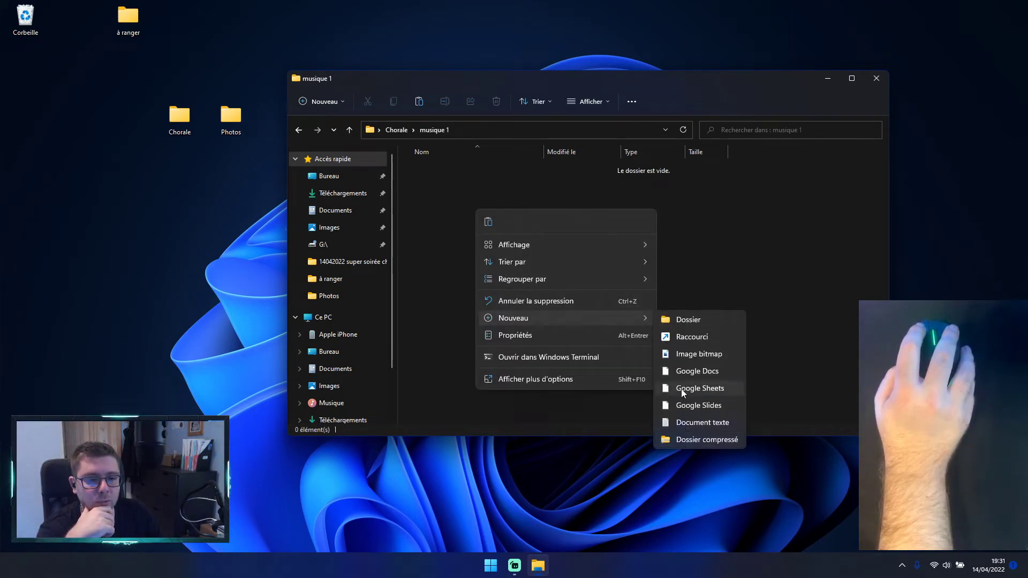
click(695, 355)
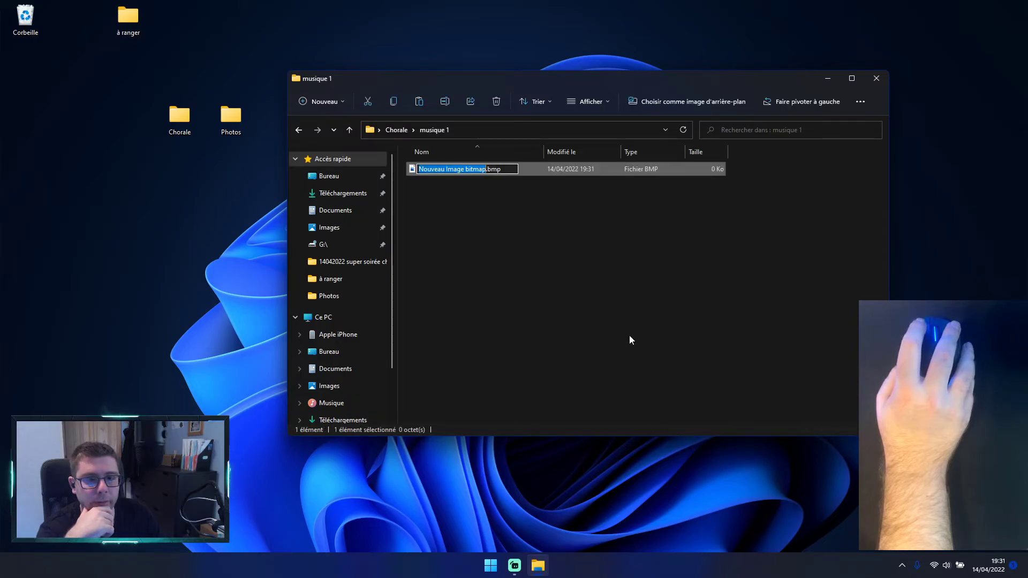
Step: Name the new image file partition.jpg, replacing the bmp extension with jpg, and accept the extension change
text(pa)
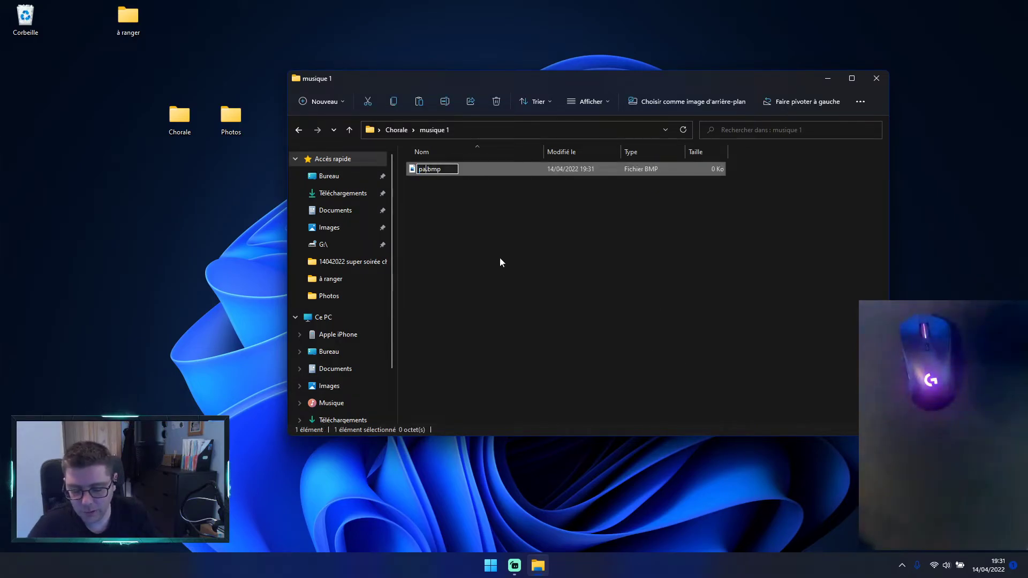
text(rtio)
key(BackSpace)
key(BackSpace)
key(BackSpace)
text(tition.)
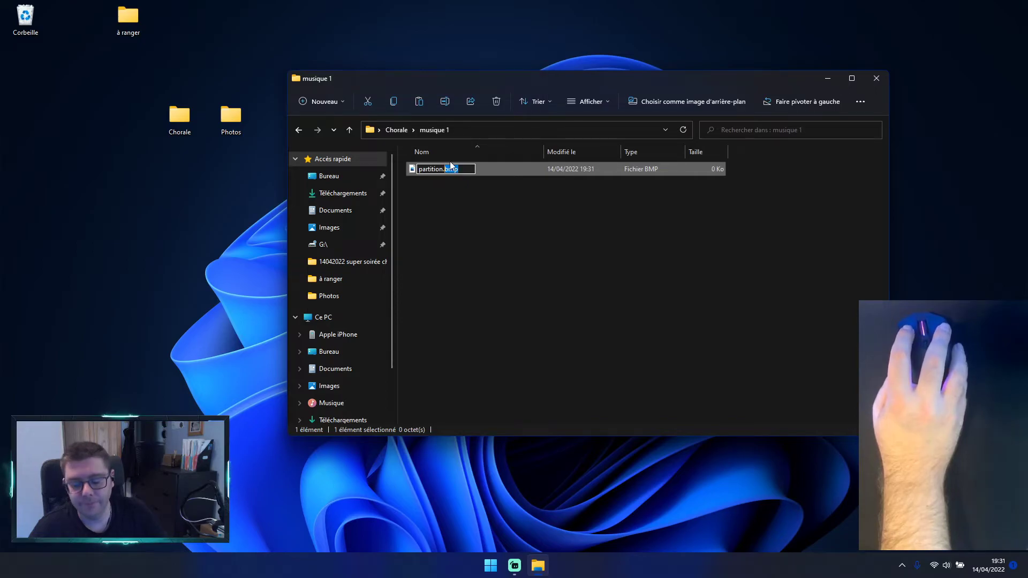
text(jpg)
key(Return)
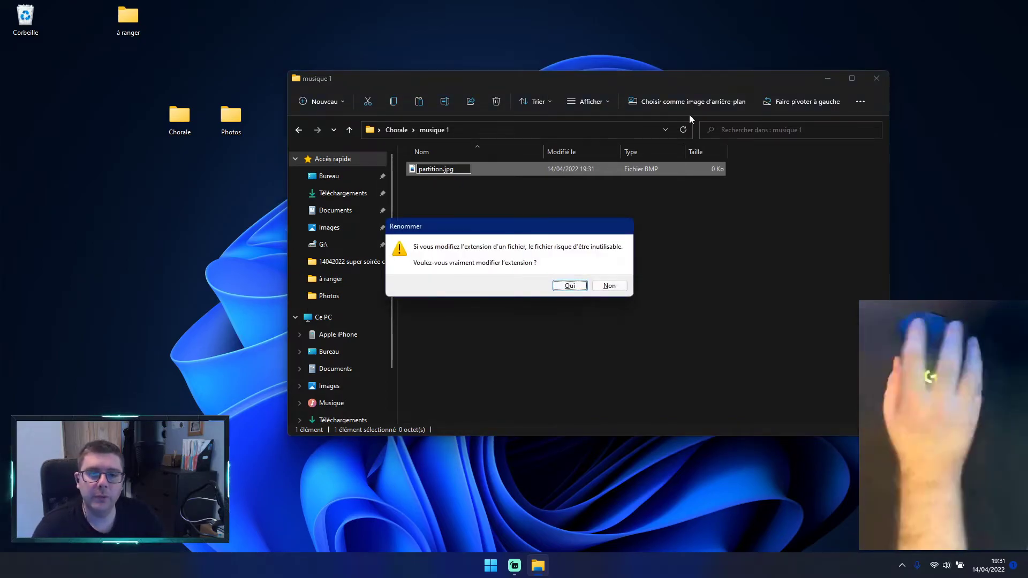
key(Return)
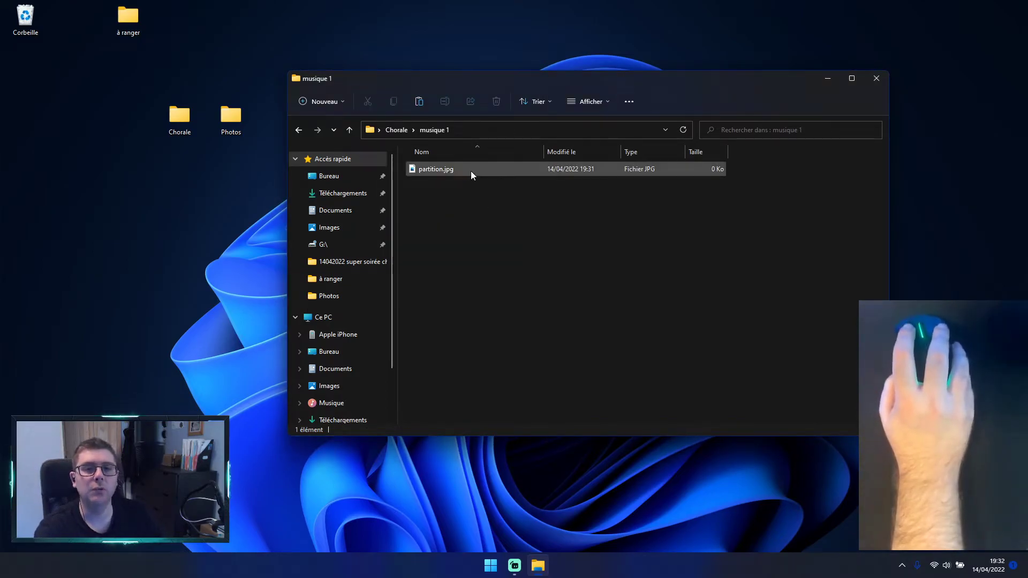
click(622, 344)
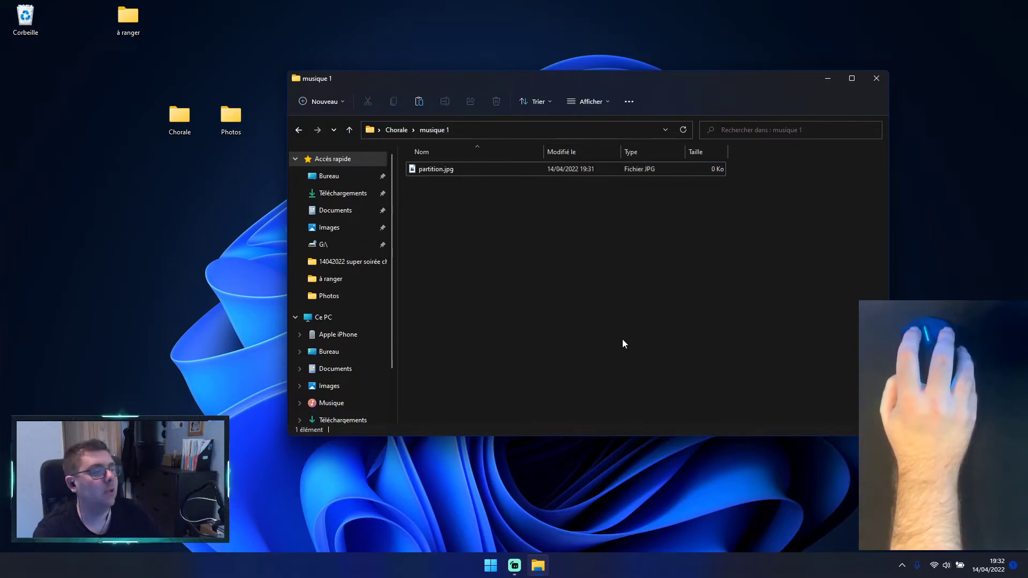
Step: Display the contents of musique 1 as large icons and leave partition.jpg deselected
click(441, 178)
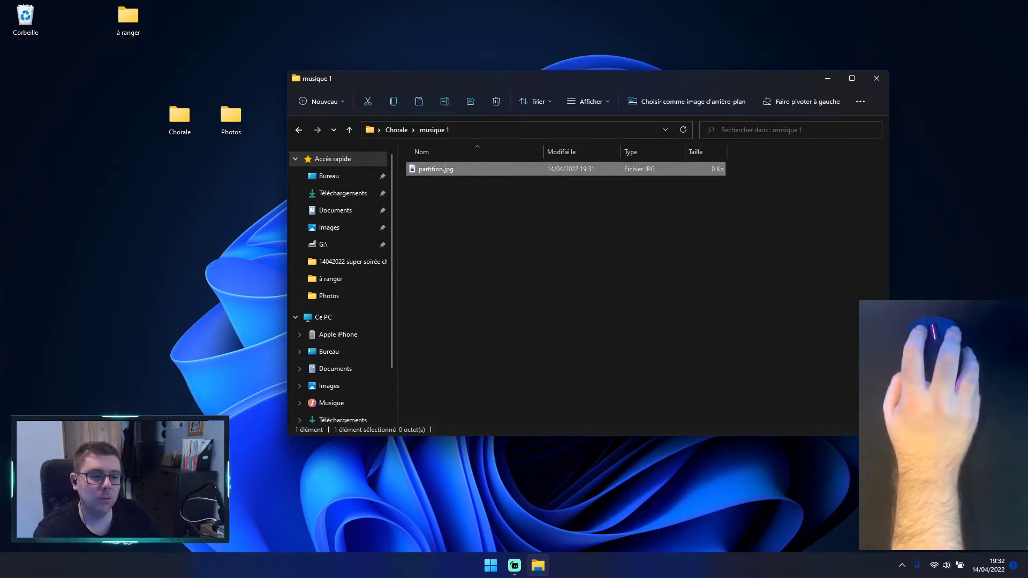
click(881, 430)
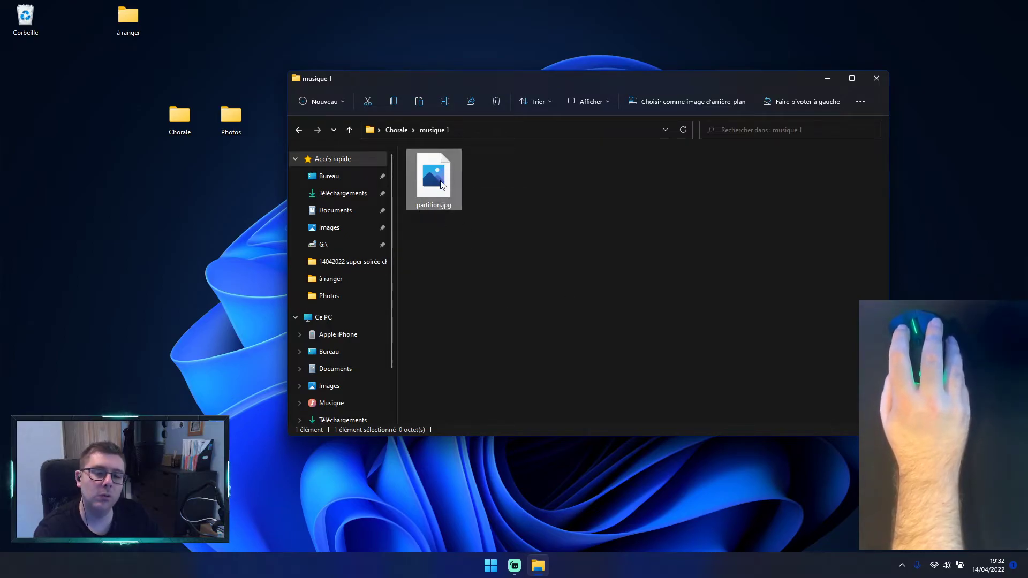
click(475, 310)
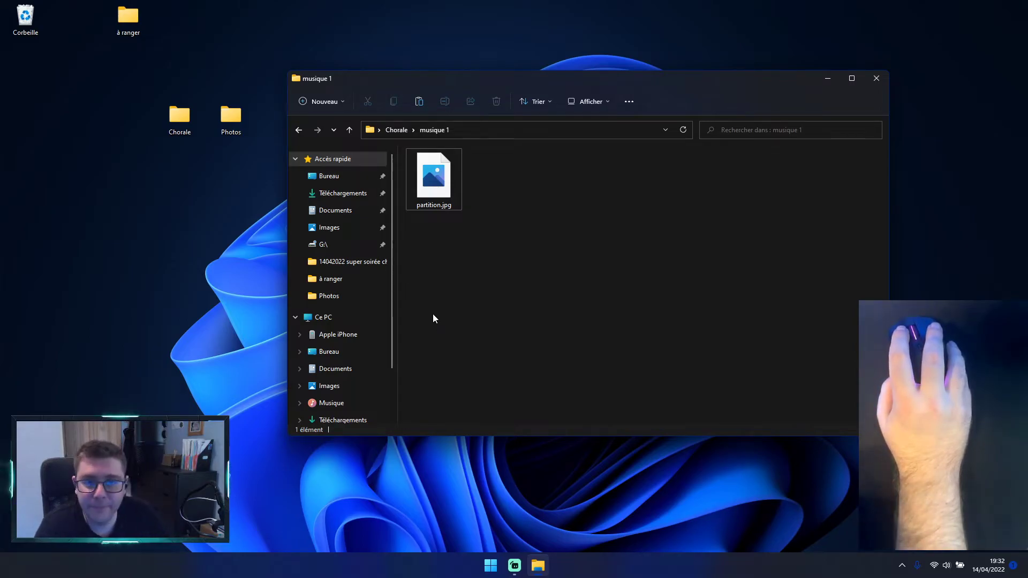
right_click(529, 234)
mouse_move(580, 347)
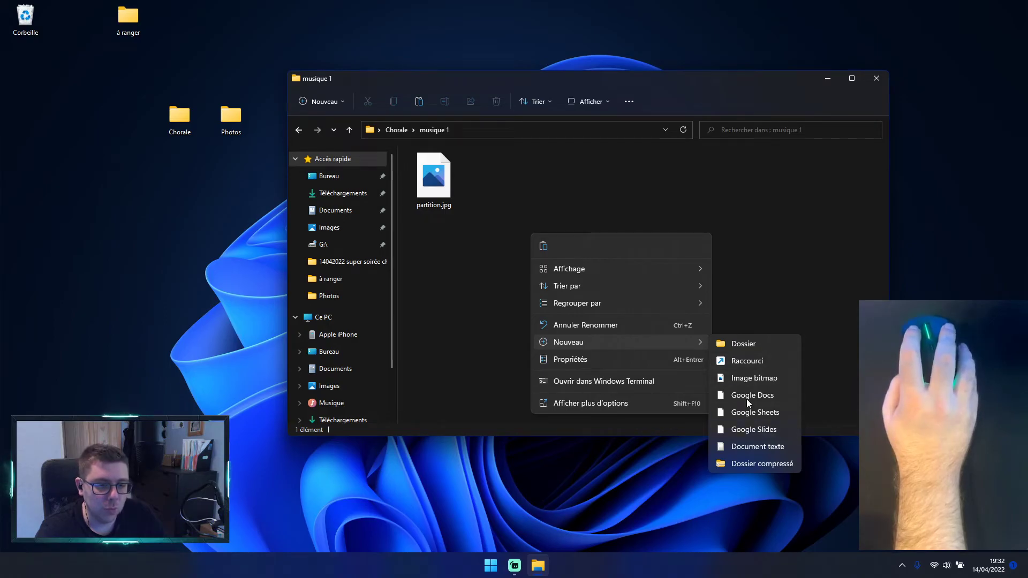
click(736, 215)
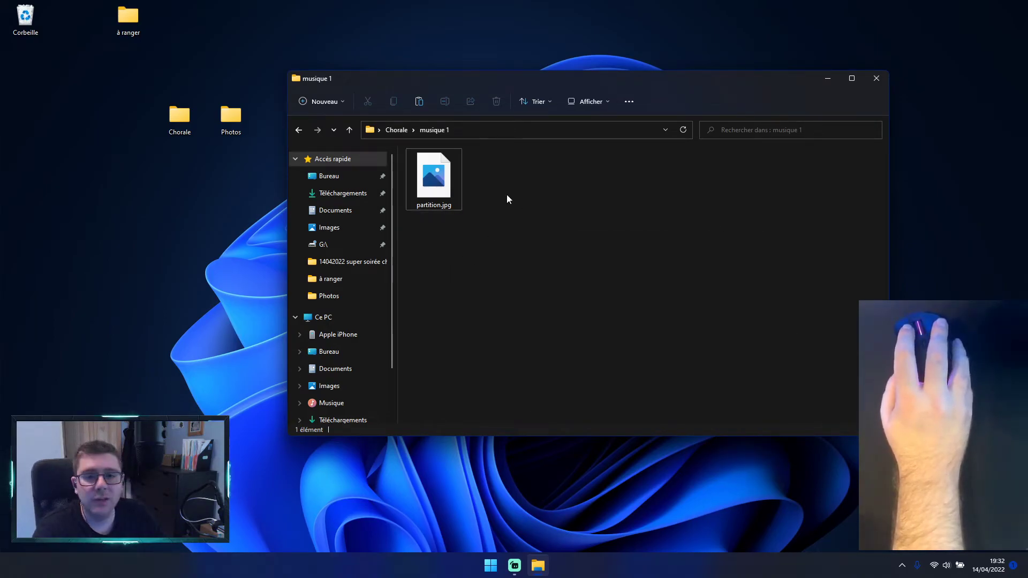
Step: Return to the Chorale folder, view the musique 1 subfolder again, and close the folder window
click(398, 131)
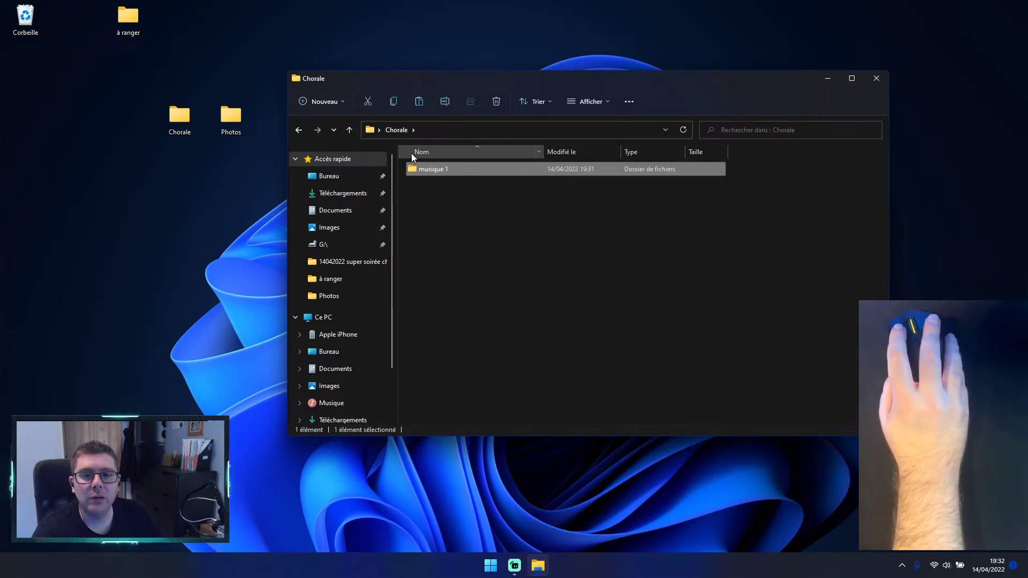
double_click(429, 169)
click(875, 79)
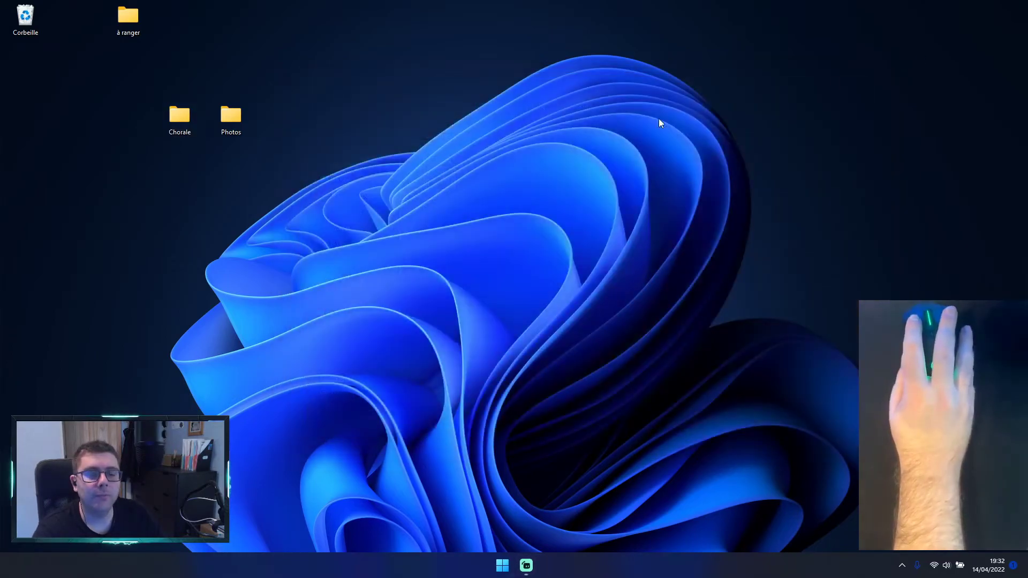
Step: Open the Chorale folder from the desktop and go into its musique 1 subfolder
double_click(172, 122)
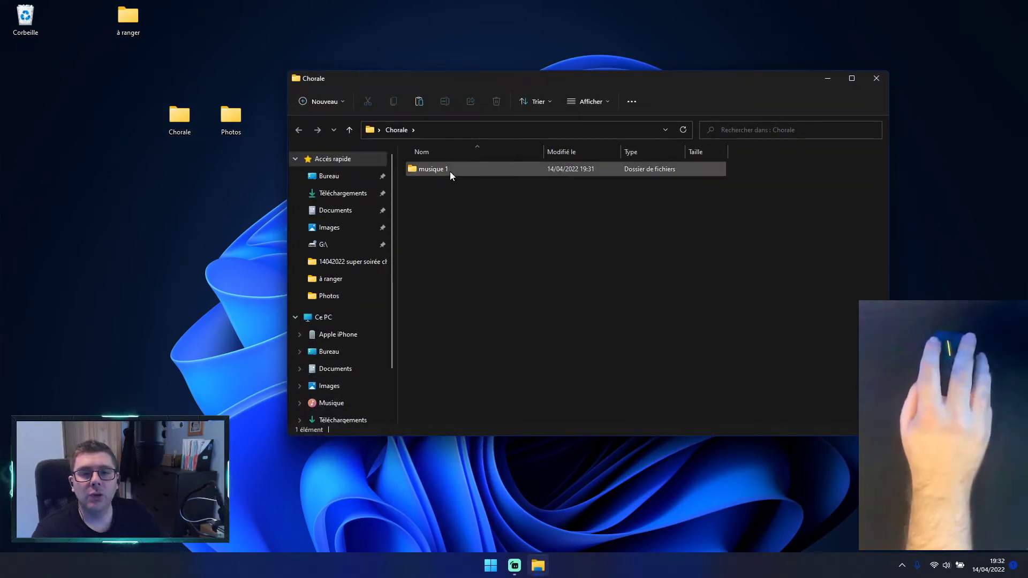
mouse_move(451, 175)
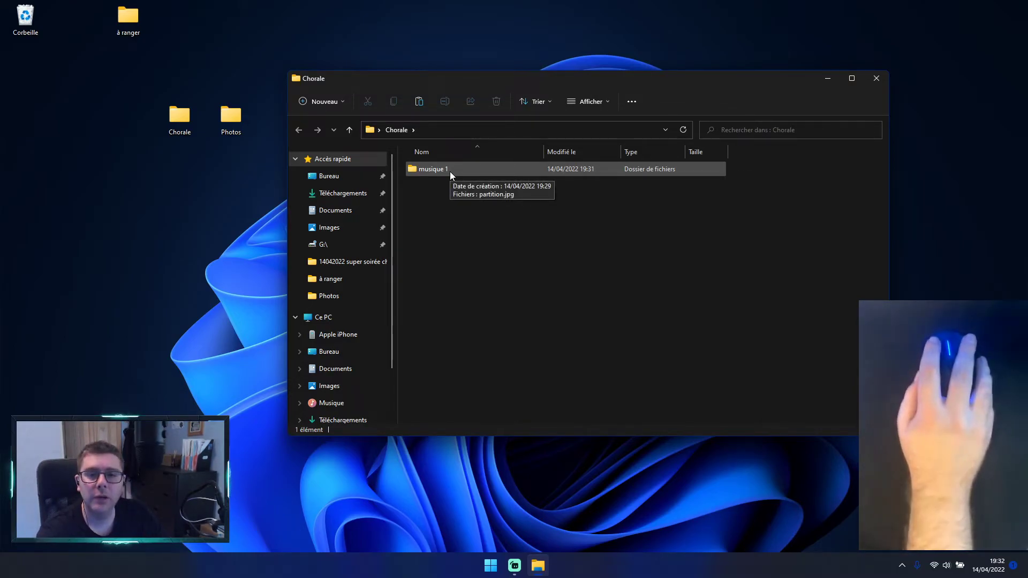
double_click(450, 173)
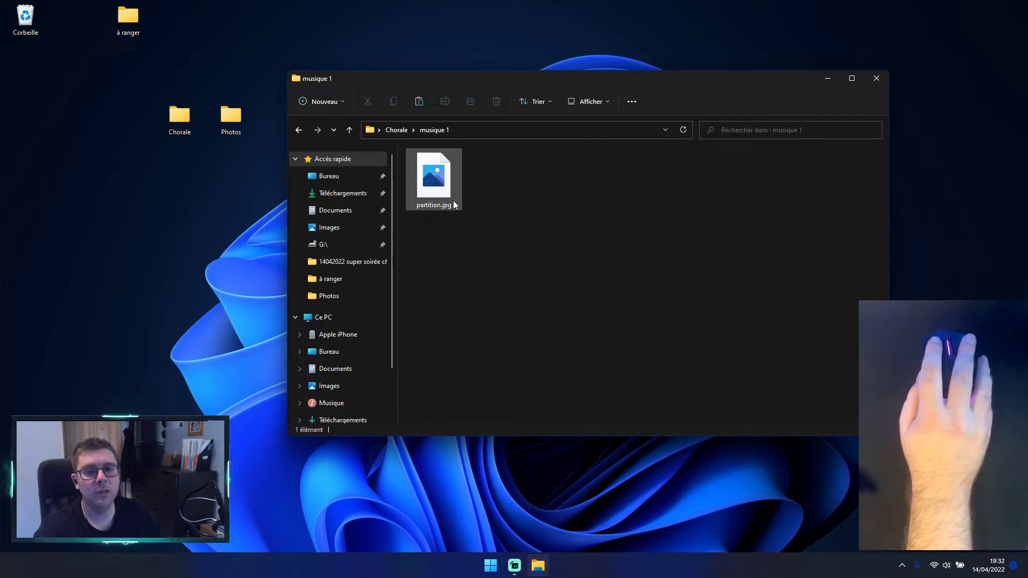
Step: Try to view partition.jpg in Photos, and close the viewer
mouse_move(453, 200)
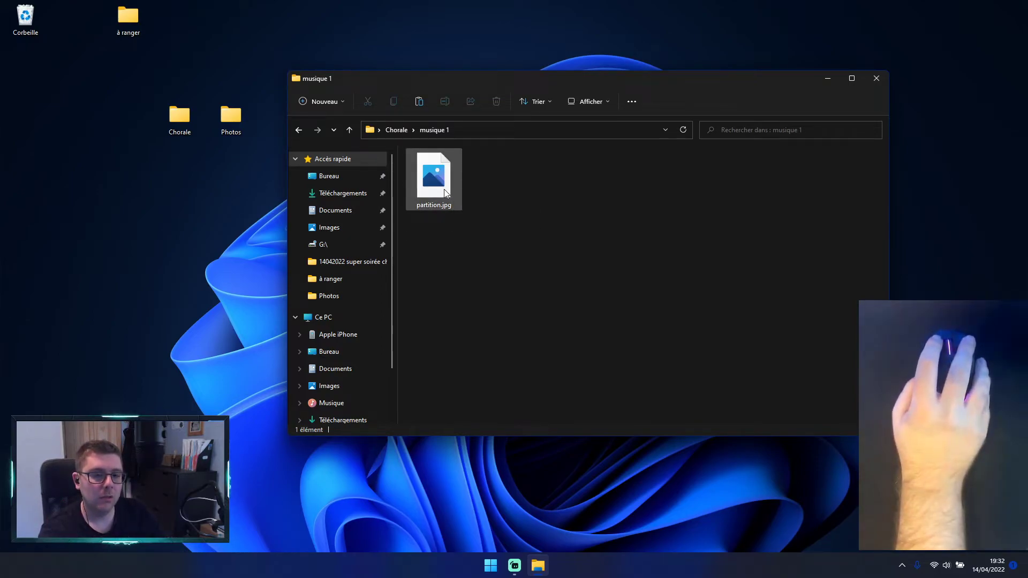
double_click(445, 190)
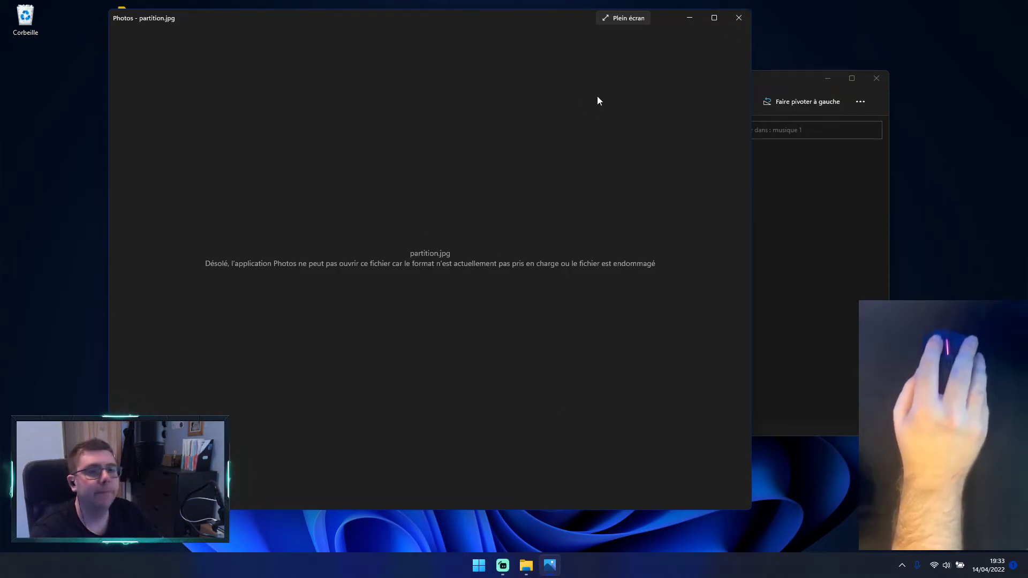
click(739, 19)
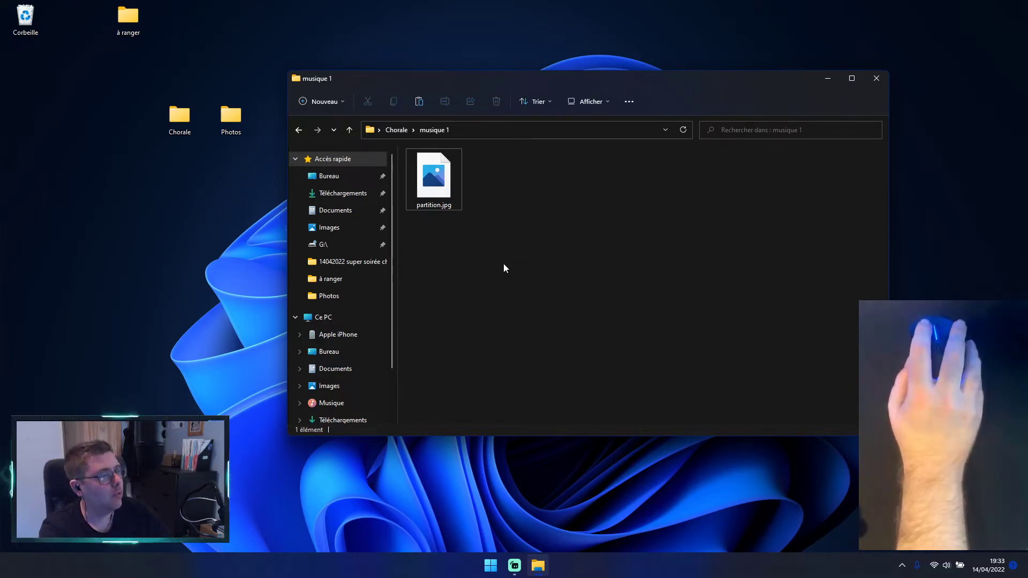
Step: Go back from musique 1 to the Chorale folder, reposition its window, and close it
click(299, 130)
drag(604, 81, 522, 92)
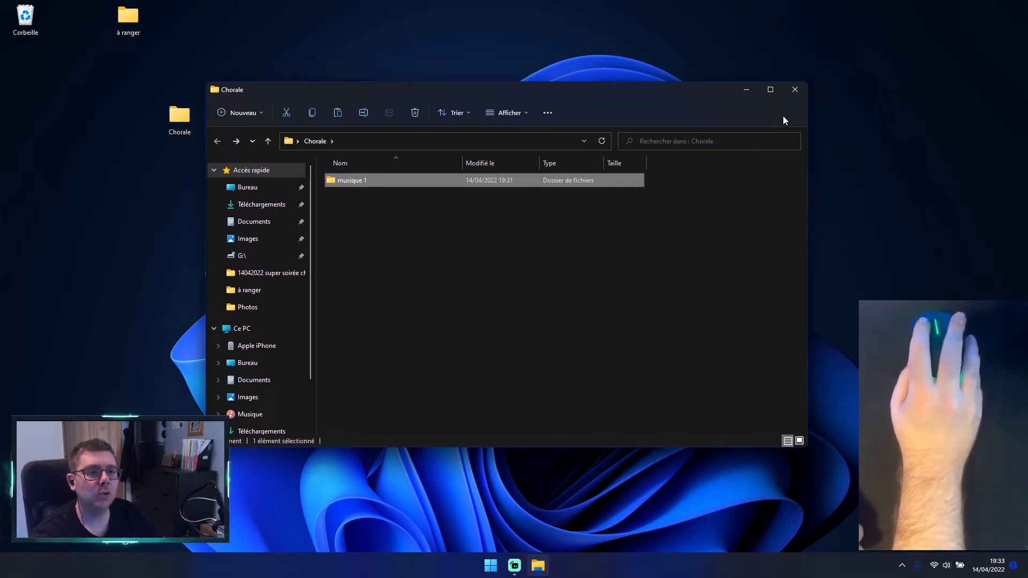
click(798, 95)
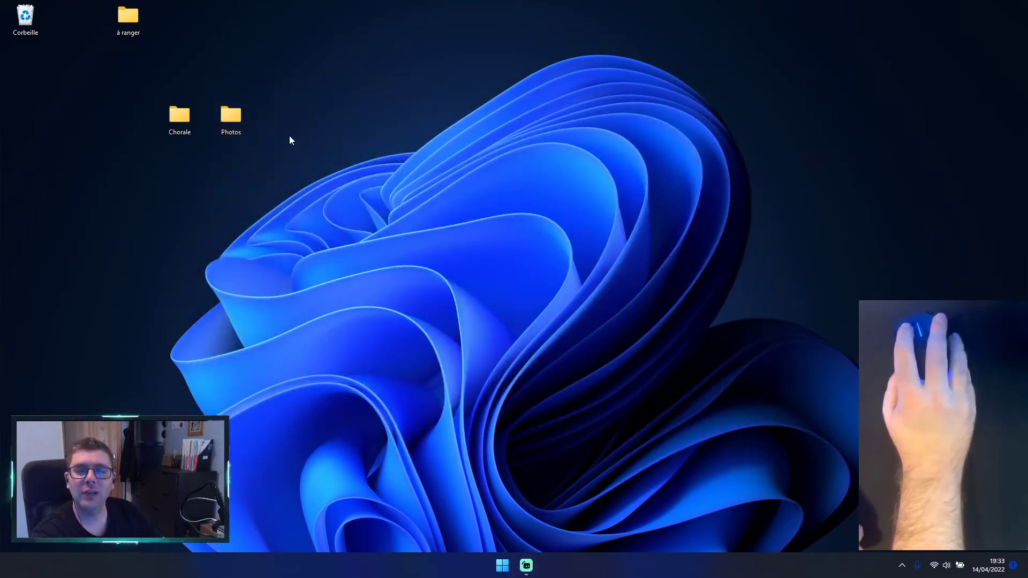
mouse_move(248, 118)
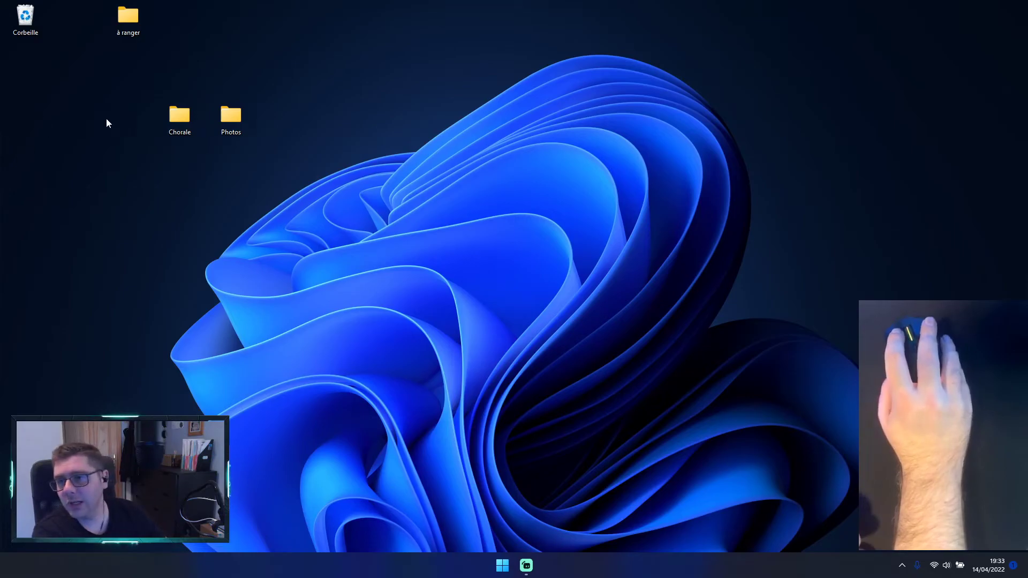
right_click(129, 119)
mouse_move(158, 243)
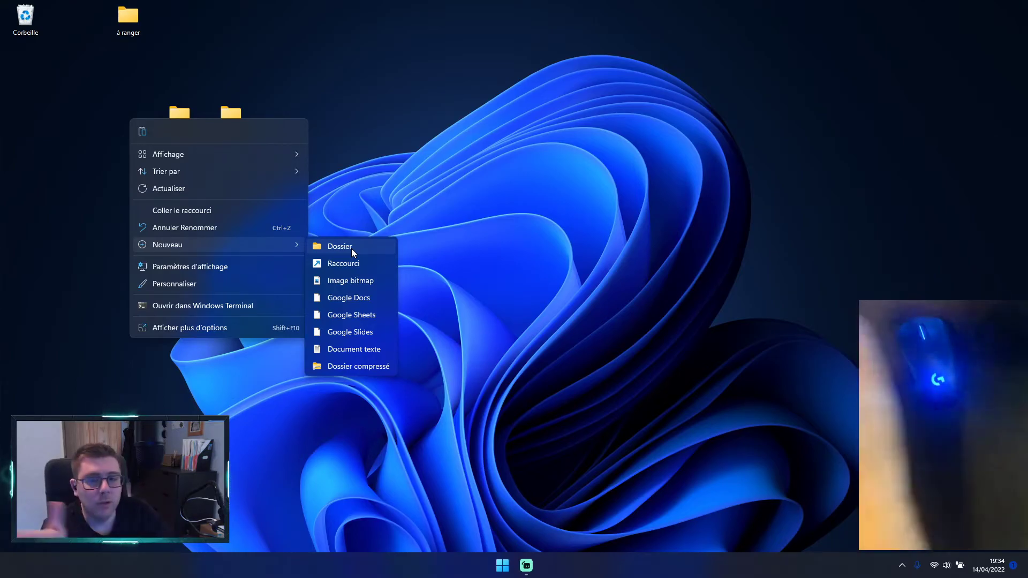
click(433, 199)
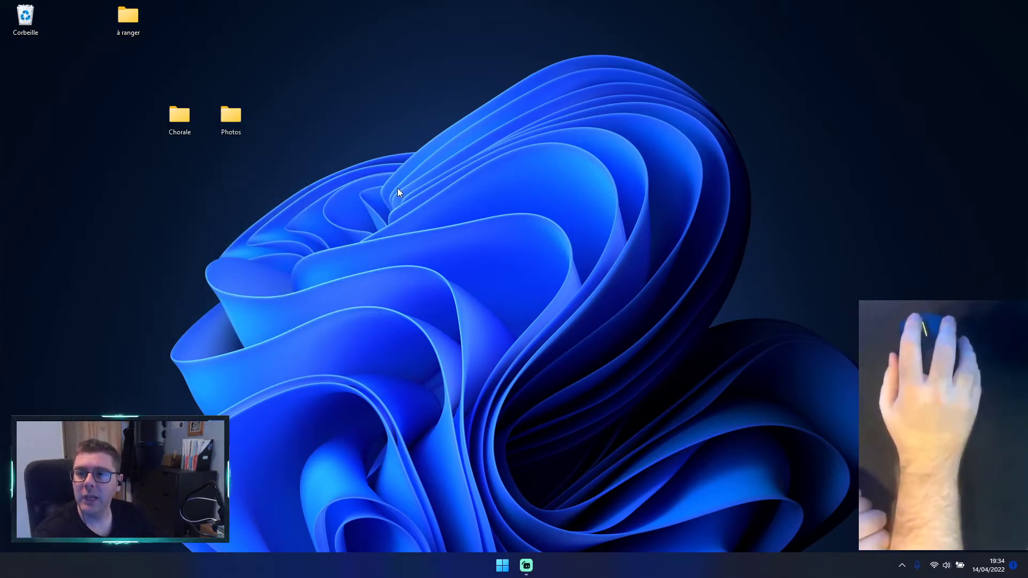
drag(130, 72, 257, 167)
click(399, 234)
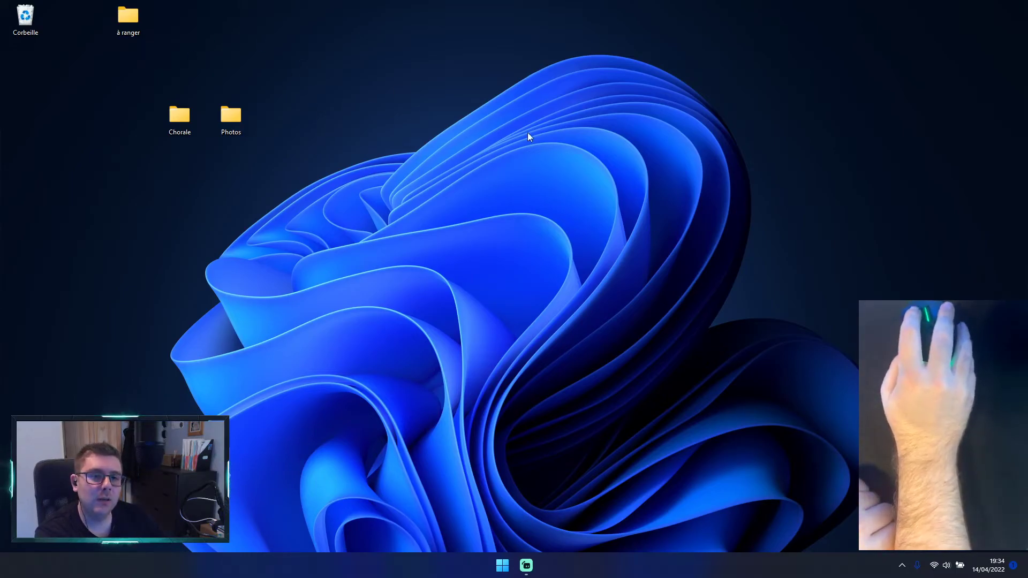
drag(178, 128, 242, 120)
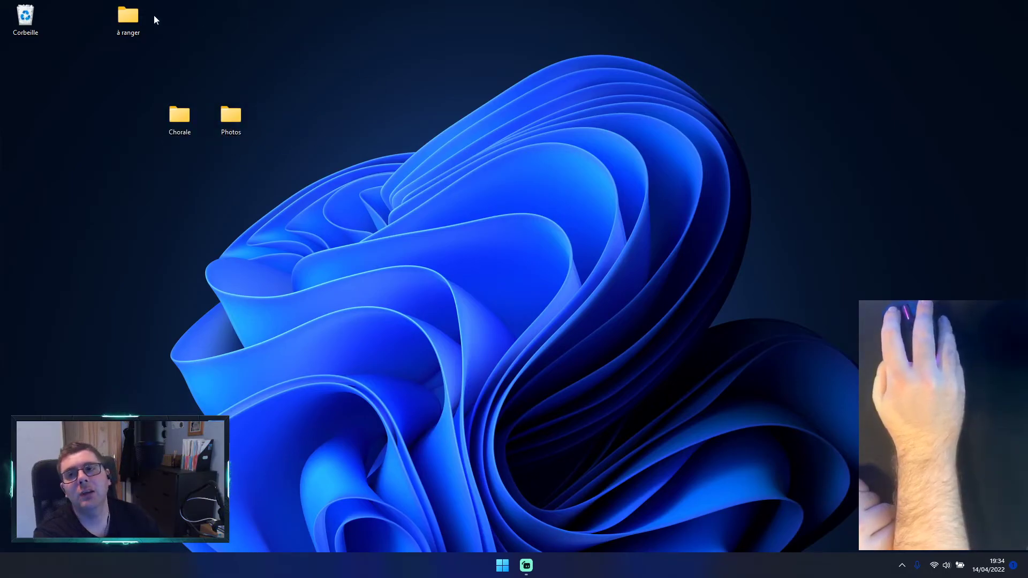
Step: View the contents of the à ranger folder from the desktop, reposition its window, and close it
double_click(134, 15)
drag(410, 93, 526, 117)
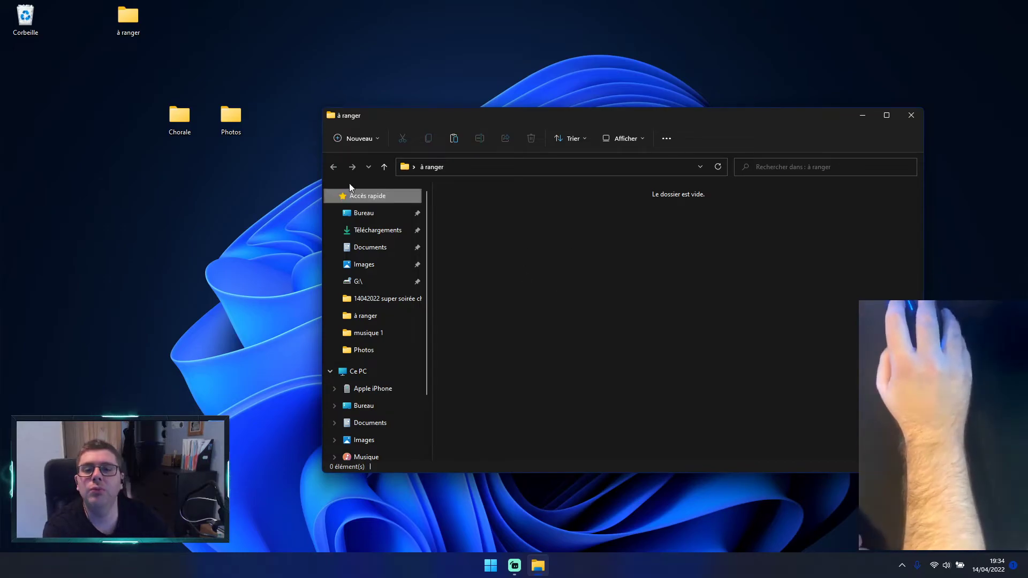
click(910, 115)
Step: Reposition the à ranger folder on the desktop and move it into the Corbeille
drag(142, 28, 169, 40)
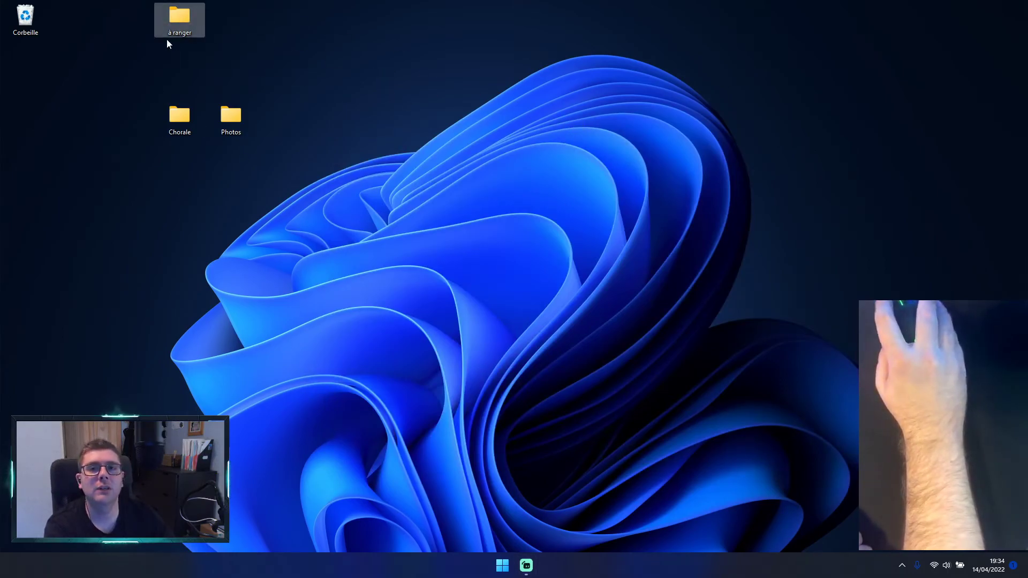
click(243, 54)
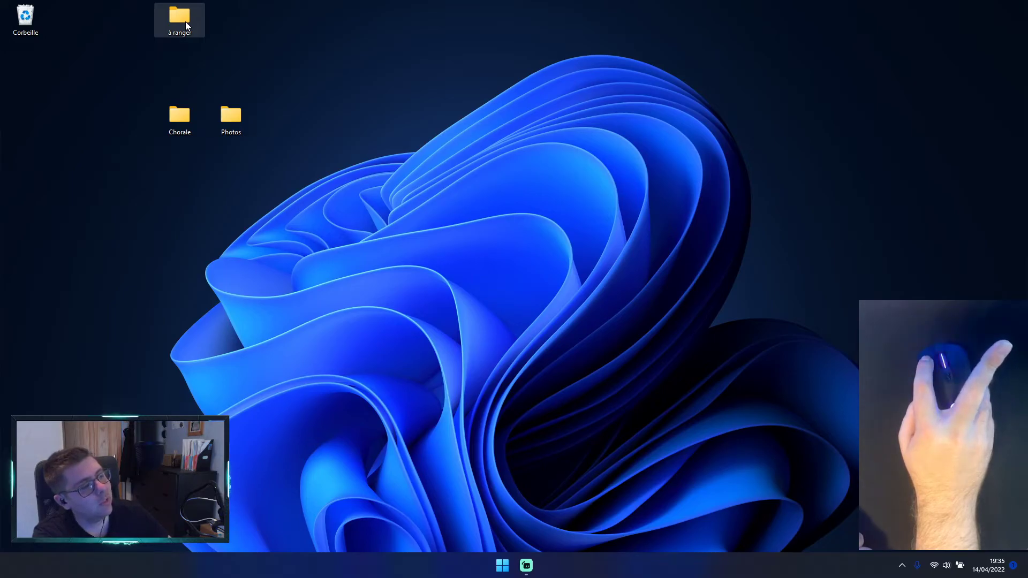
drag(186, 21, 422, 255)
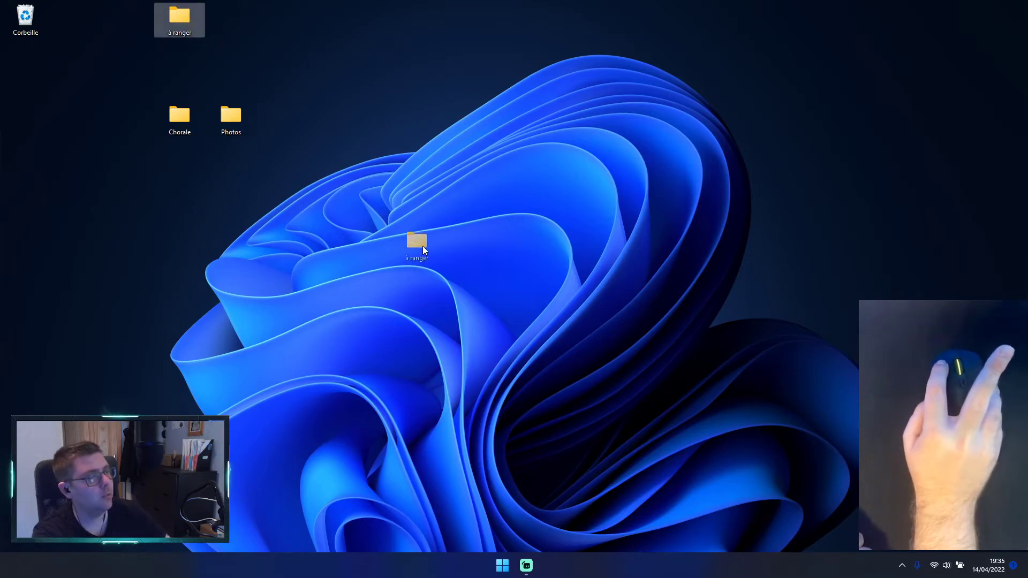
drag(504, 396, 38, 16)
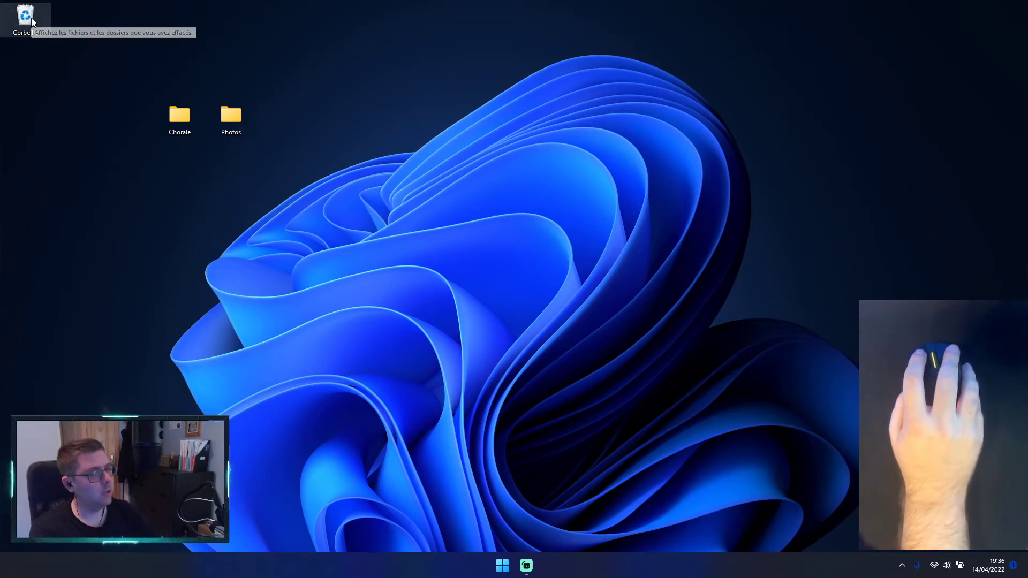
Step: Examine the deleted items in the Corbeille, repositioning its window on the desktop
double_click(25, 18)
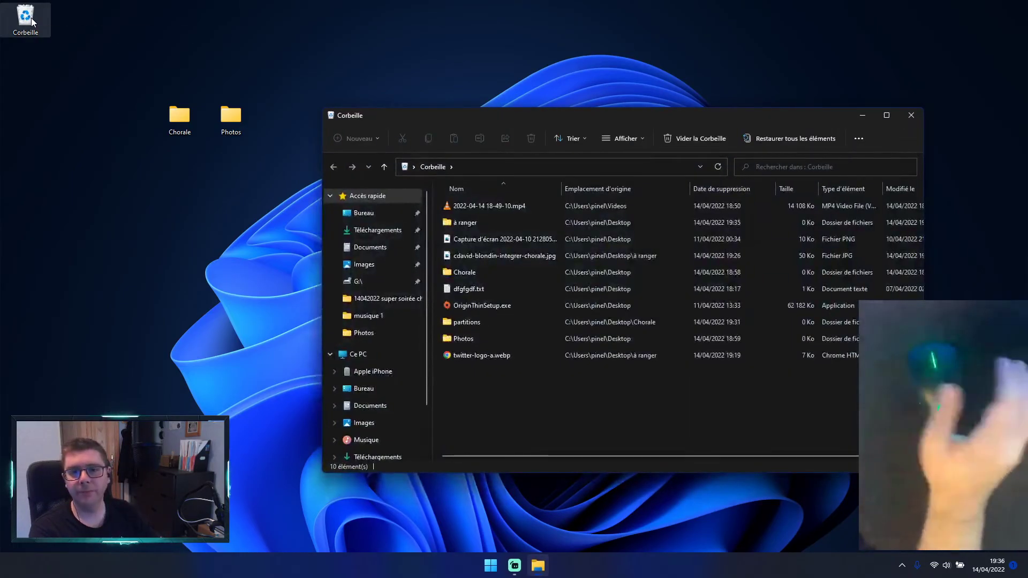
drag(518, 115, 489, 103)
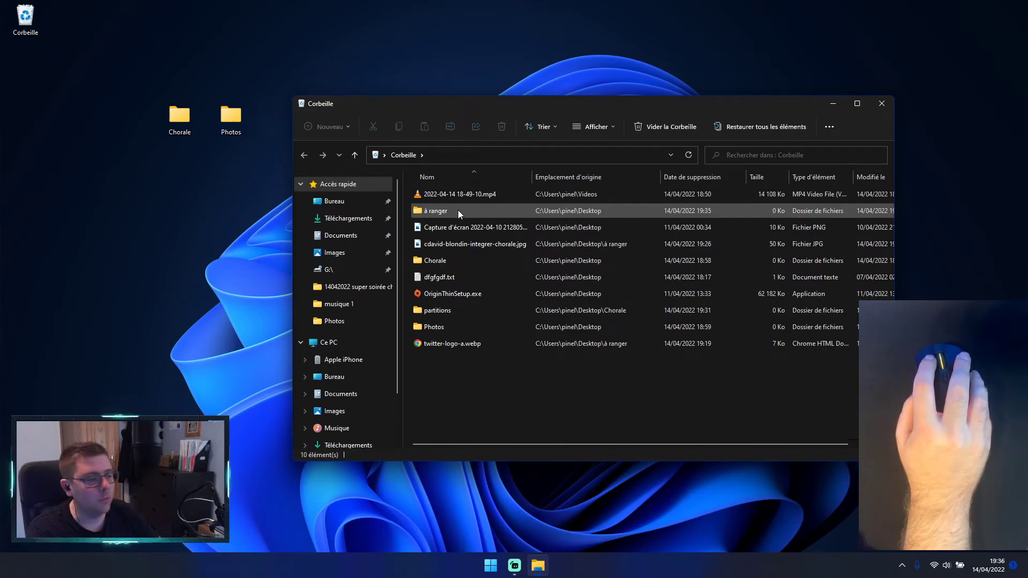
Step: Maximize the Corbeille window and examine the commands offered for the à ranger folder and for the empty area
double_click(576, 102)
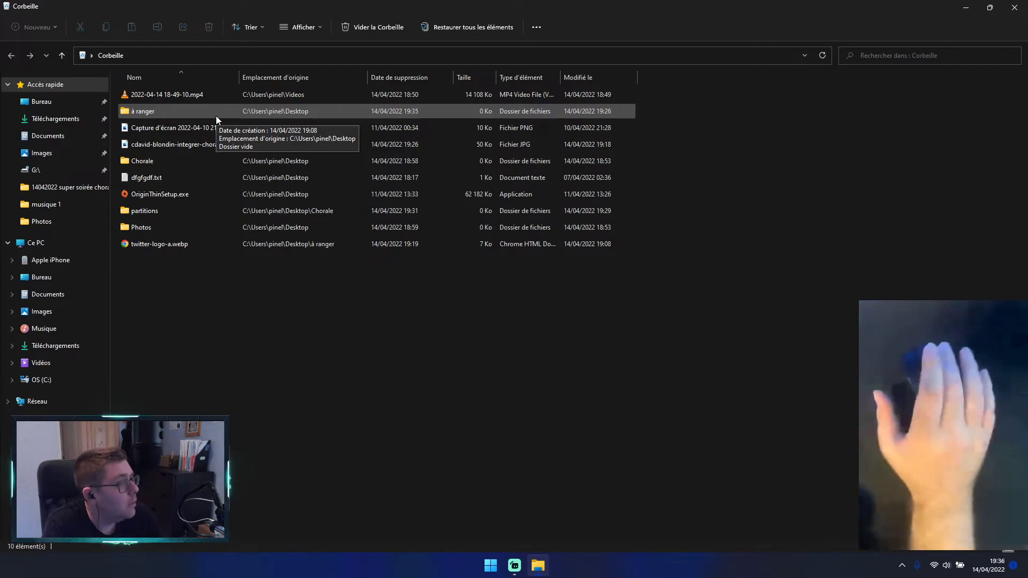
right_click(216, 116)
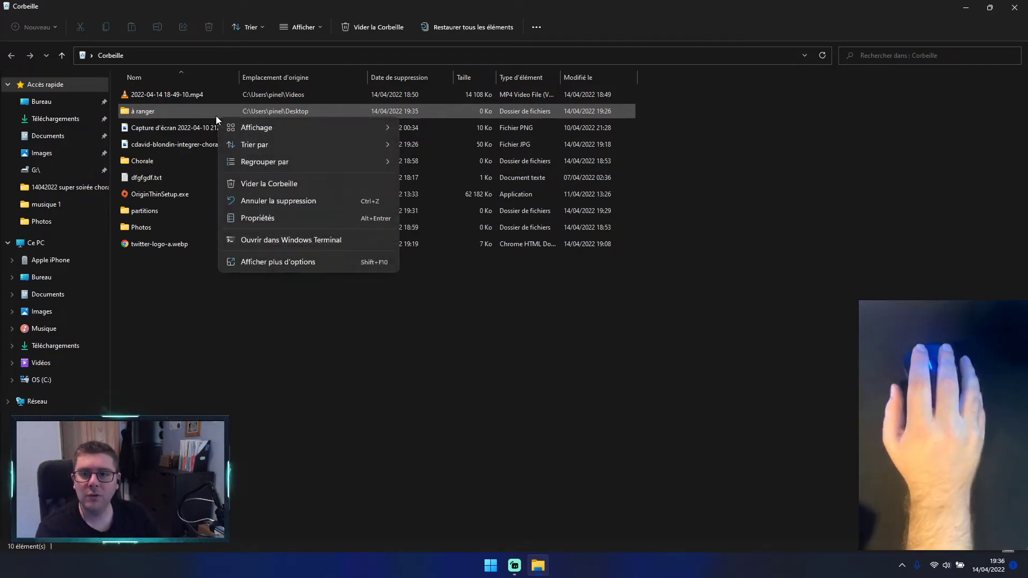
click(266, 265)
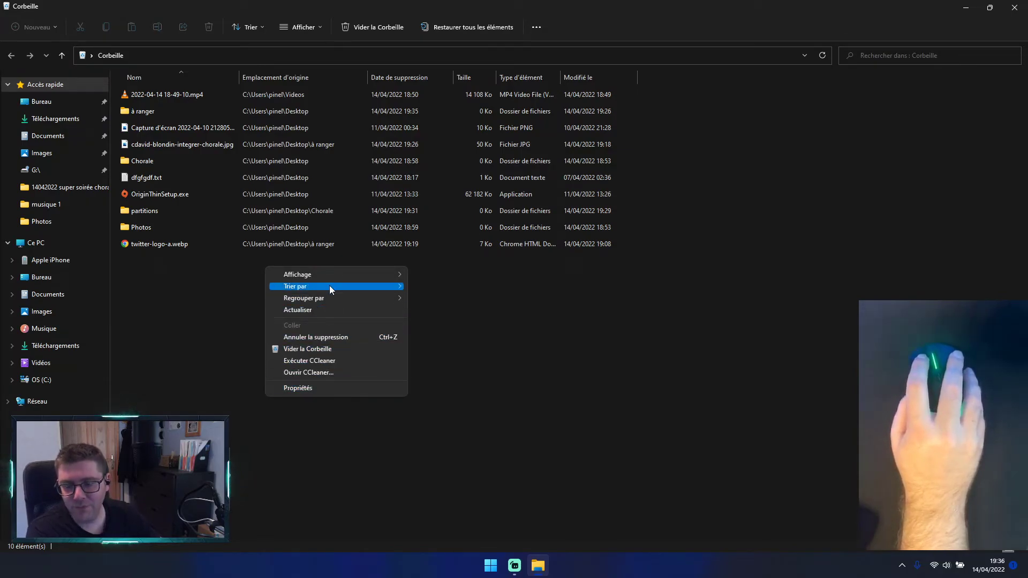
click(213, 334)
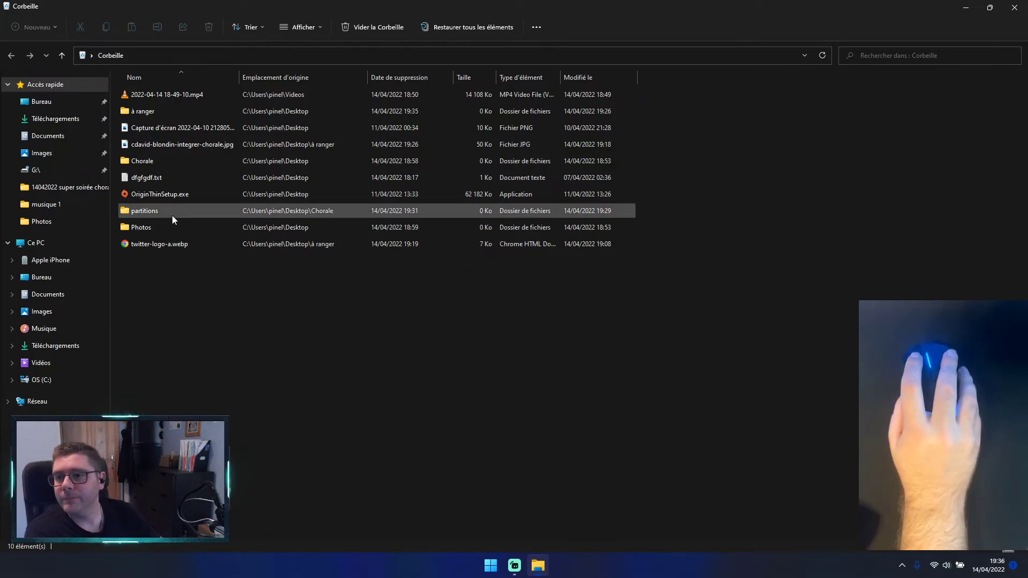
right_click(160, 112)
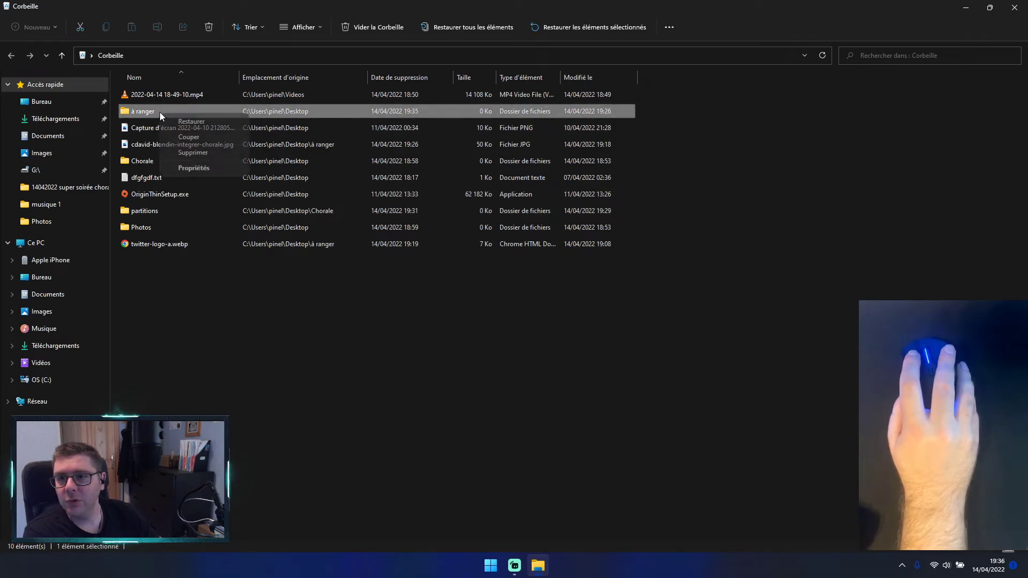
click(194, 250)
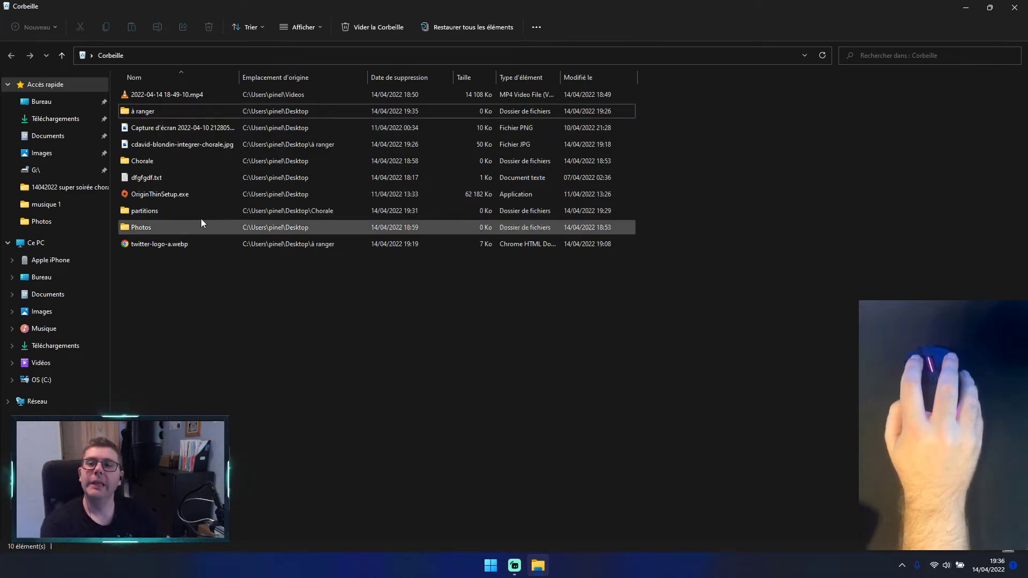
right_click(166, 117)
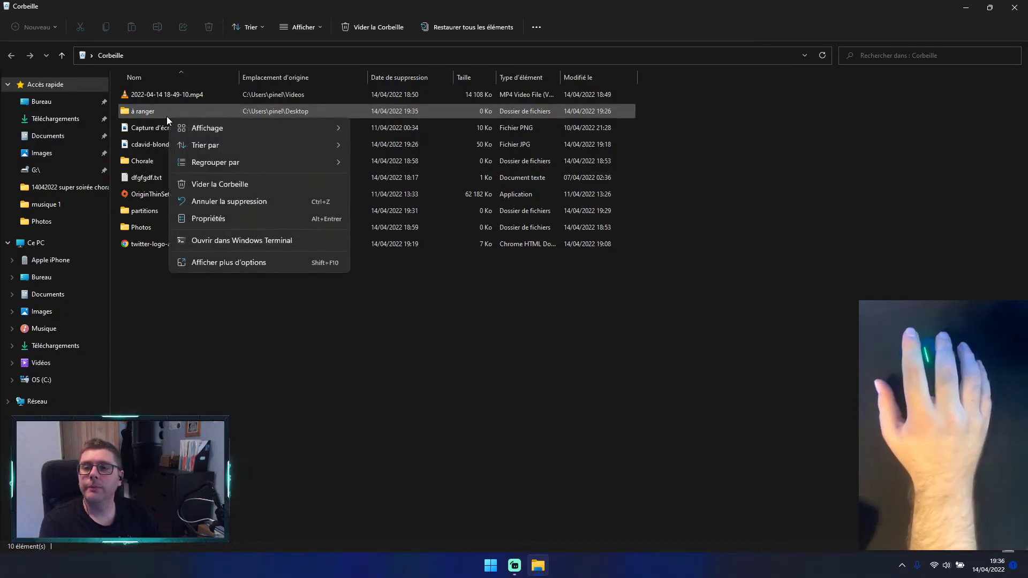
key(Escape)
right_click(166, 111)
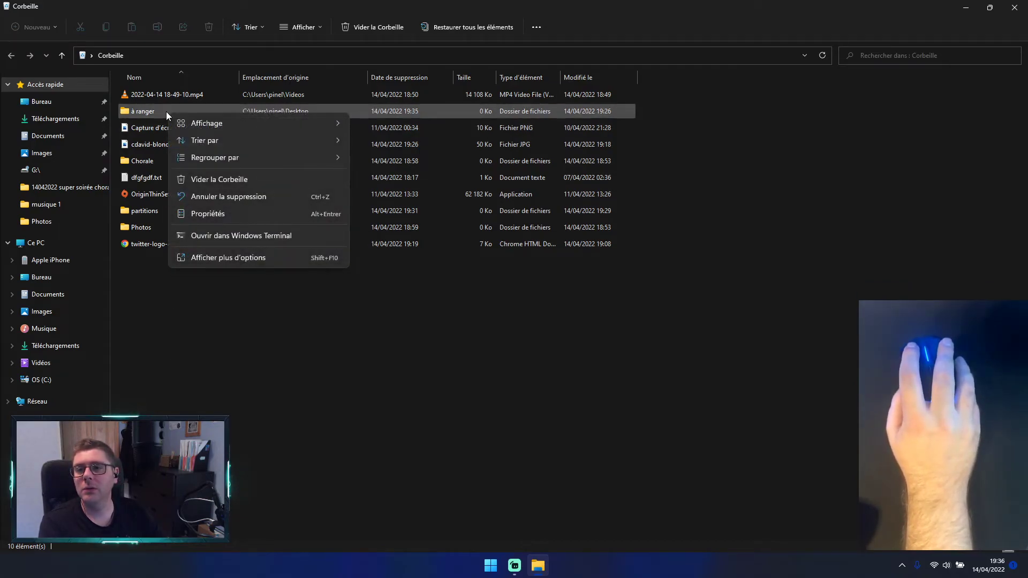
right_click(274, 262)
click(185, 325)
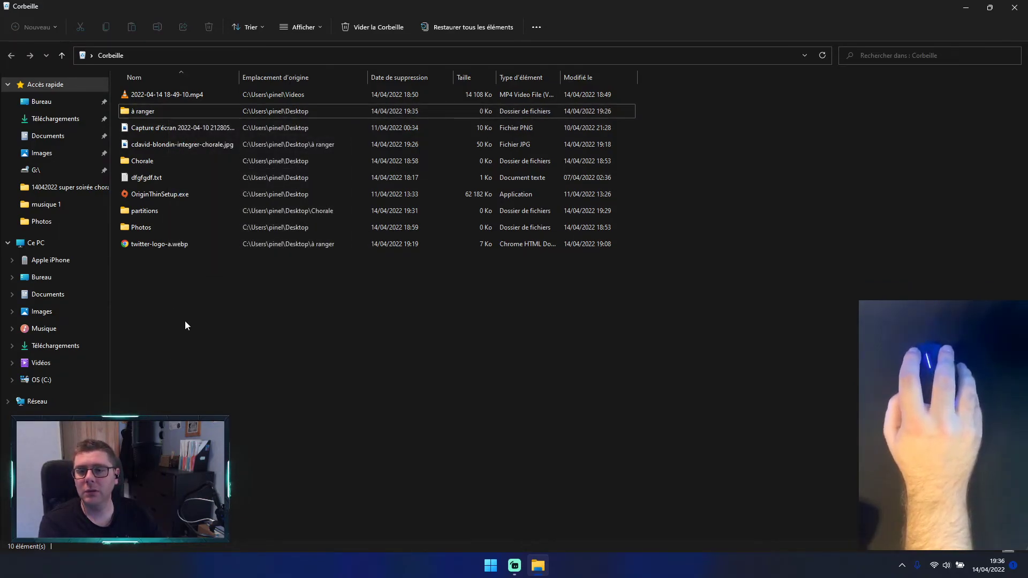
right_click(161, 112)
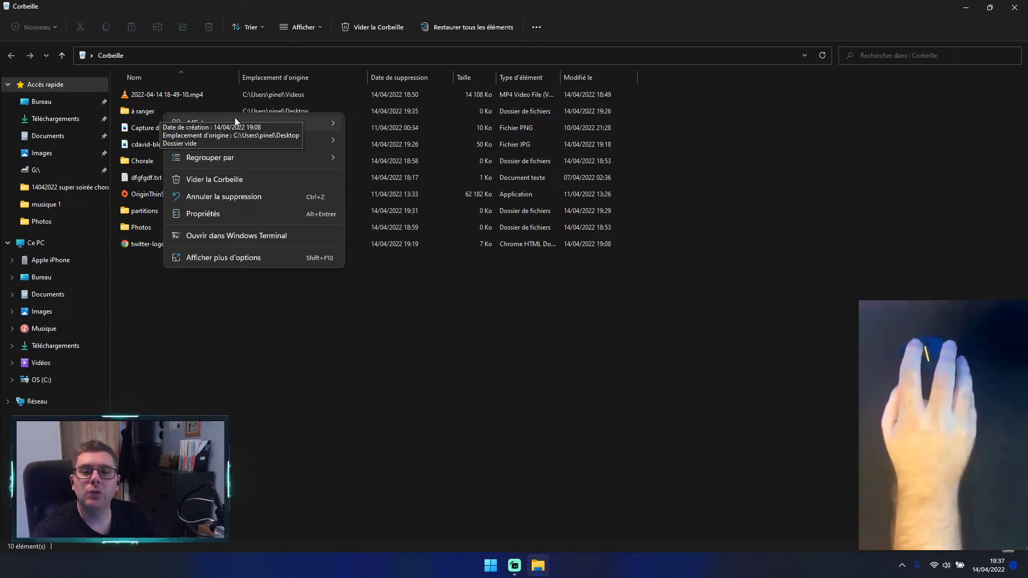
click(213, 263)
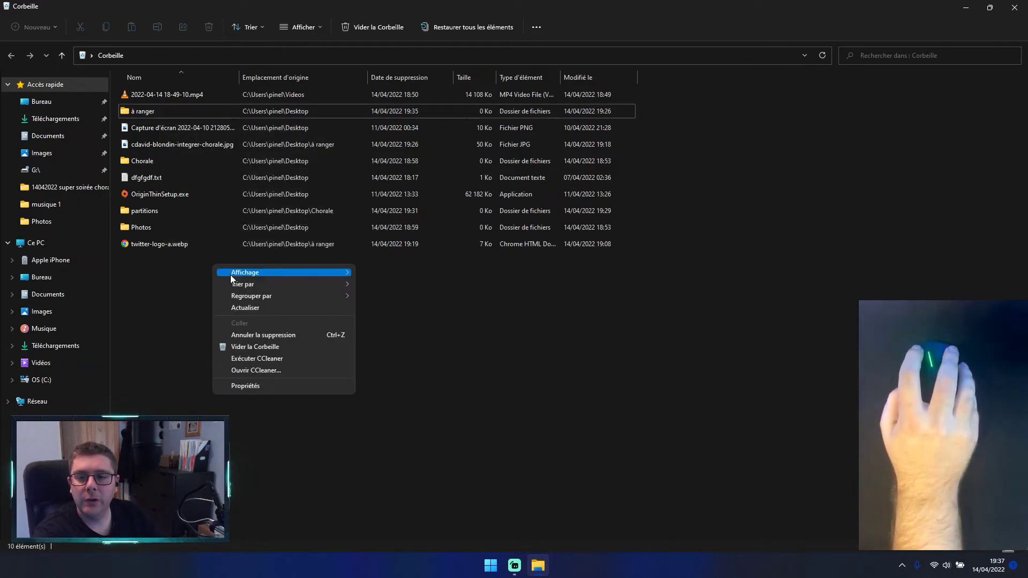
click(182, 312)
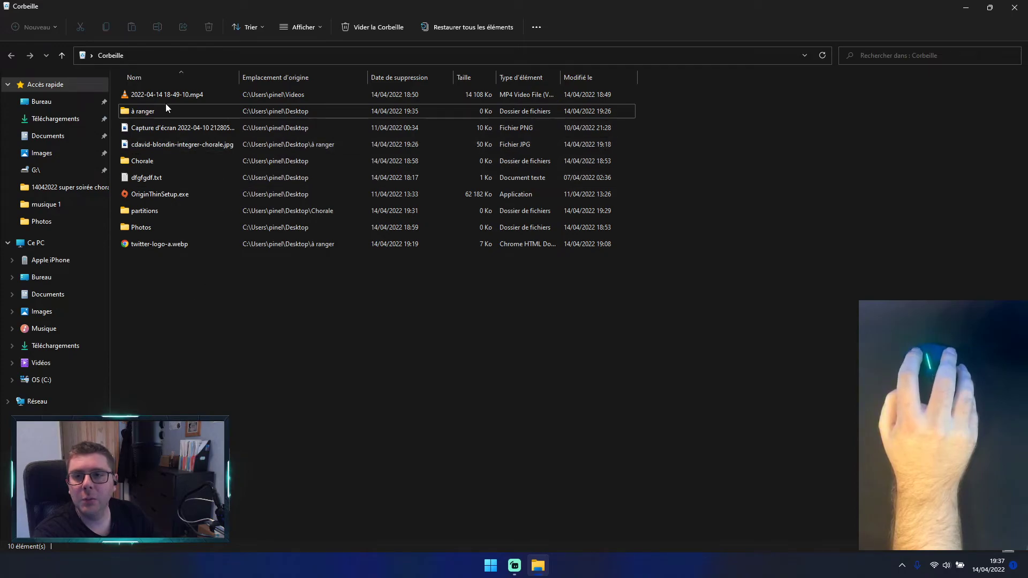
Step: Restore the à ranger folder from the Corbeille to the desktop and close the Corbeille window
right_click(138, 115)
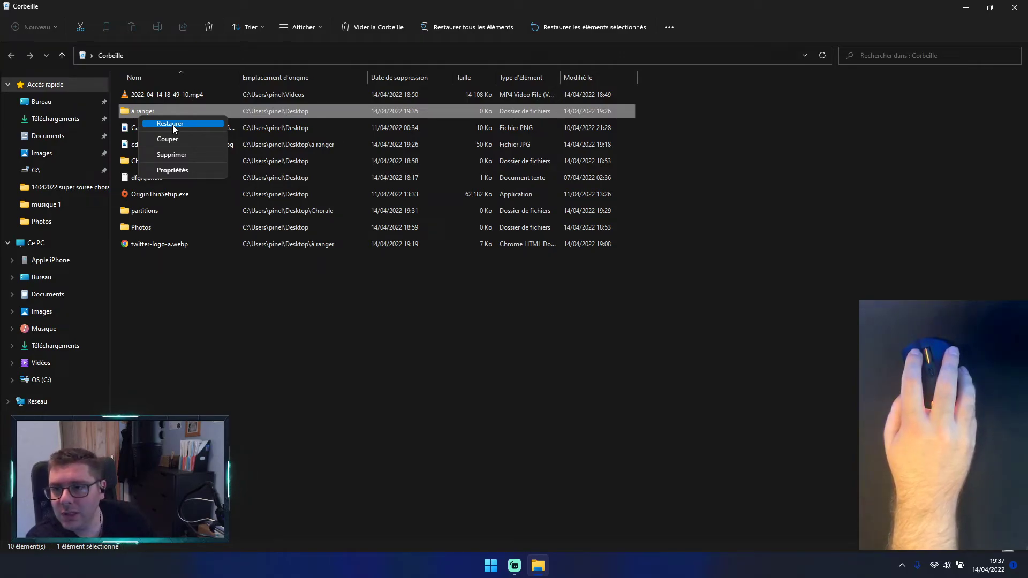
click(172, 124)
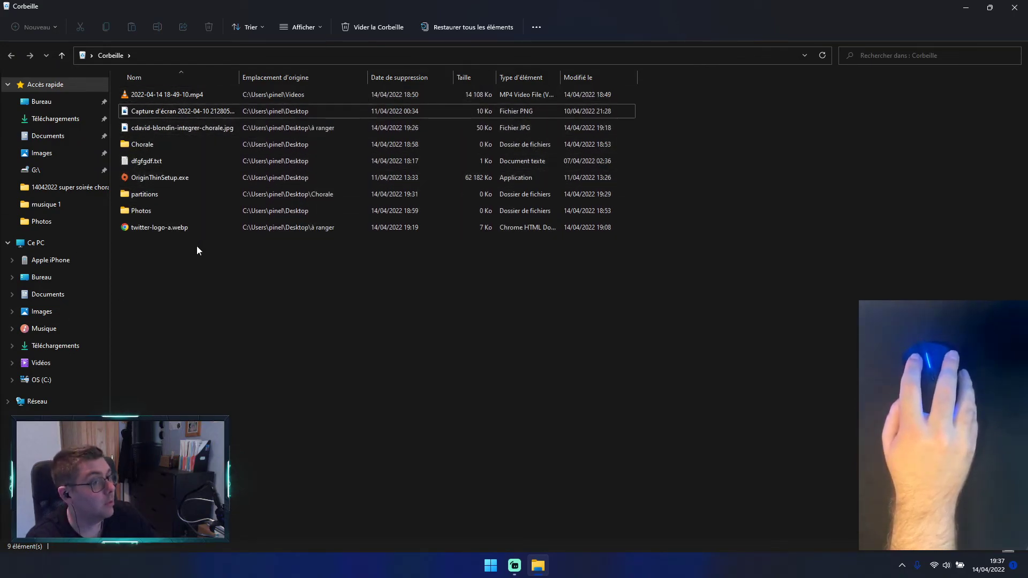
click(1013, 7)
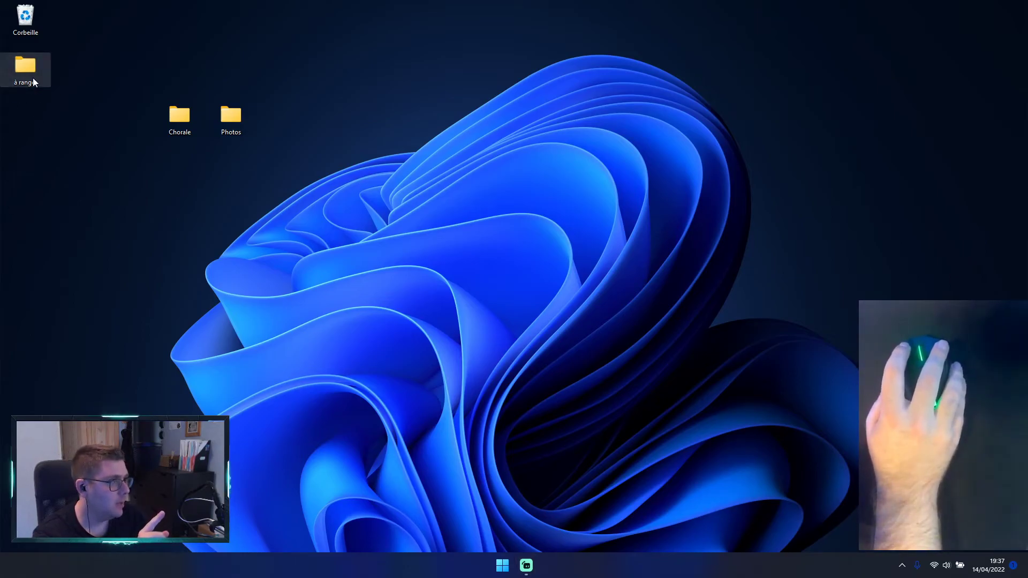
click(33, 79)
drag(65, 204, 300, 356)
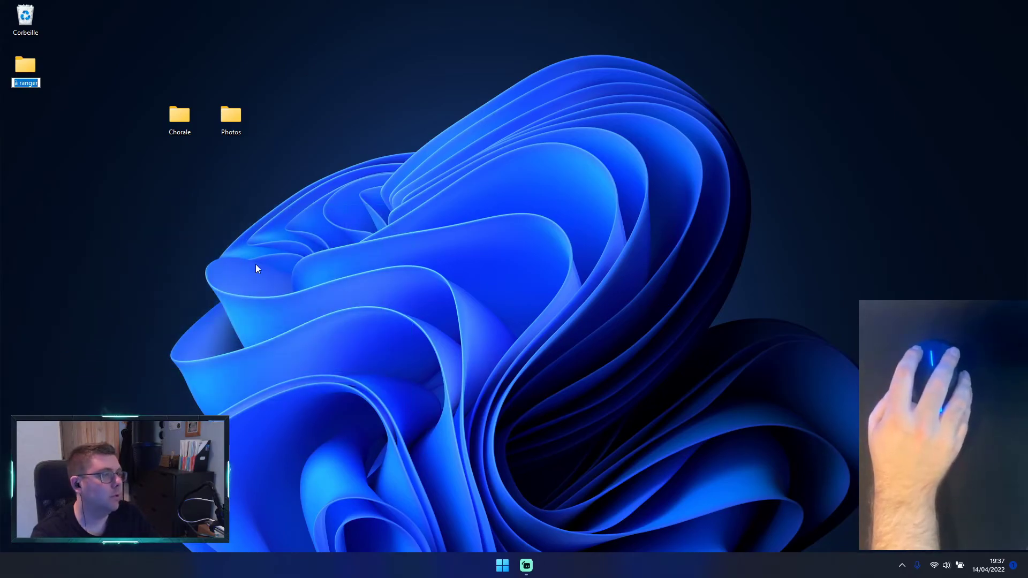
click(129, 119)
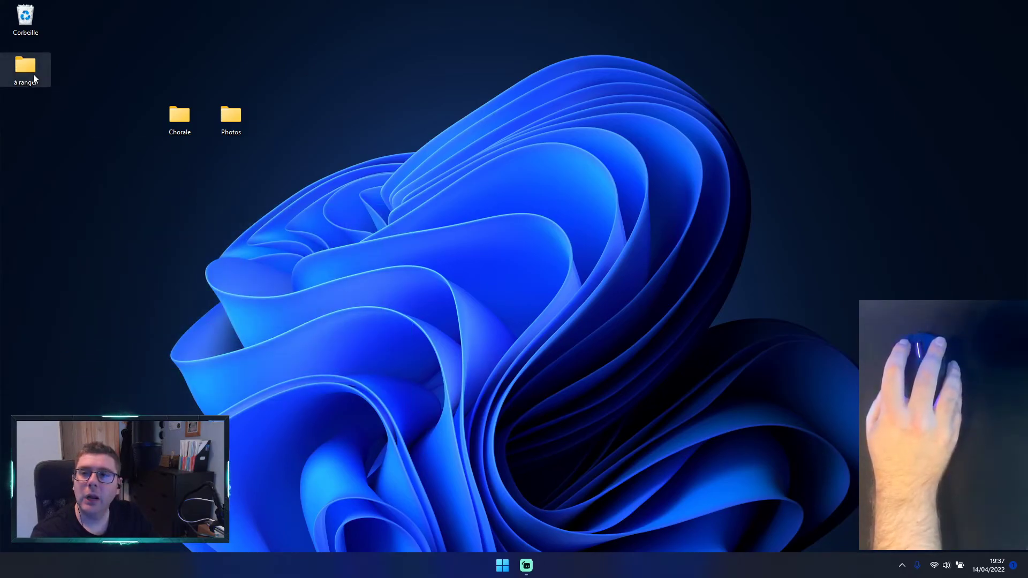
Step: Move the restored à ranger folder on the desktop to the free space above the Chorale folder and deselect it
drag(34, 76, 167, 33)
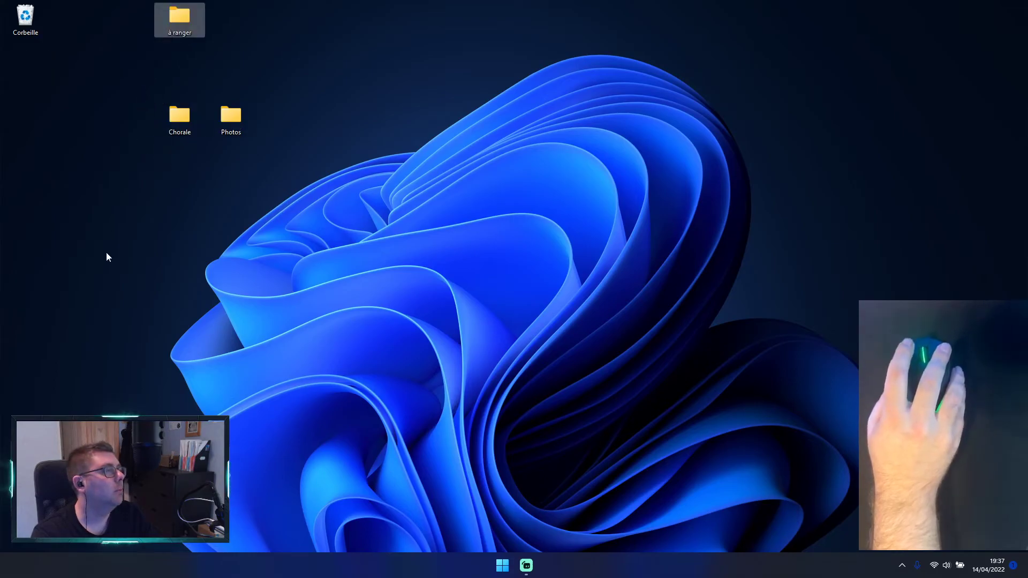
click(263, 278)
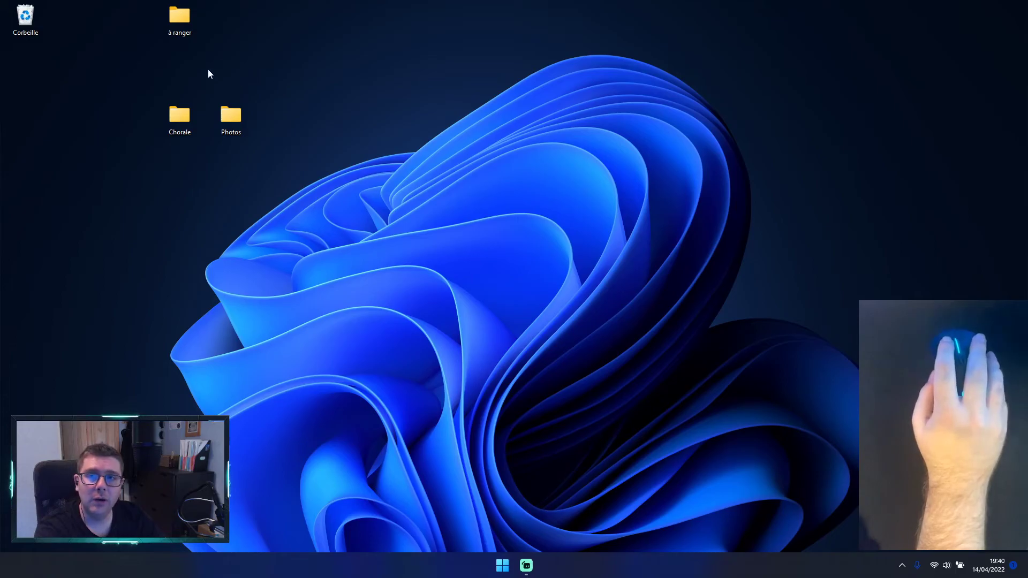
mouse_move(184, 33)
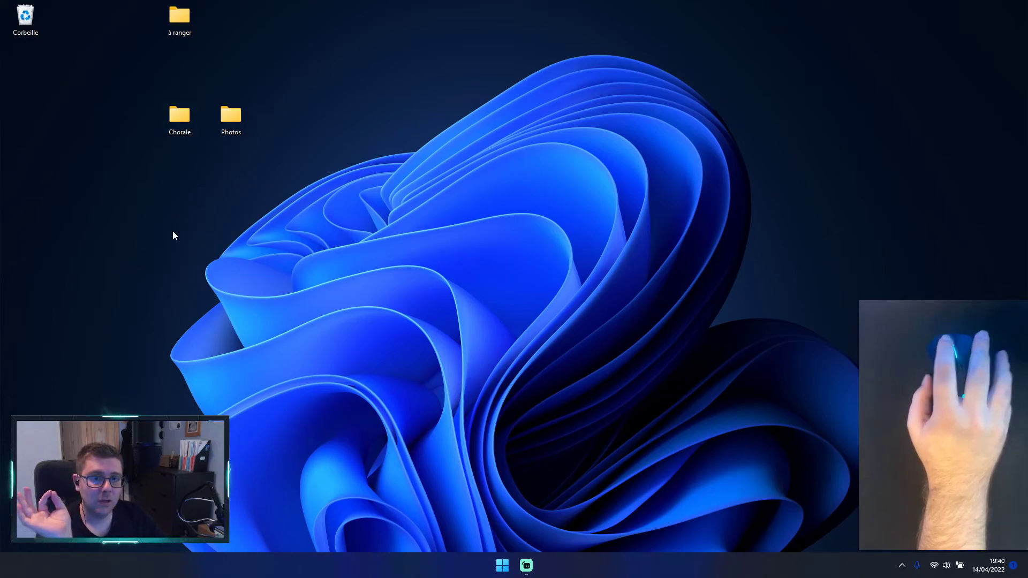
right_click(148, 246)
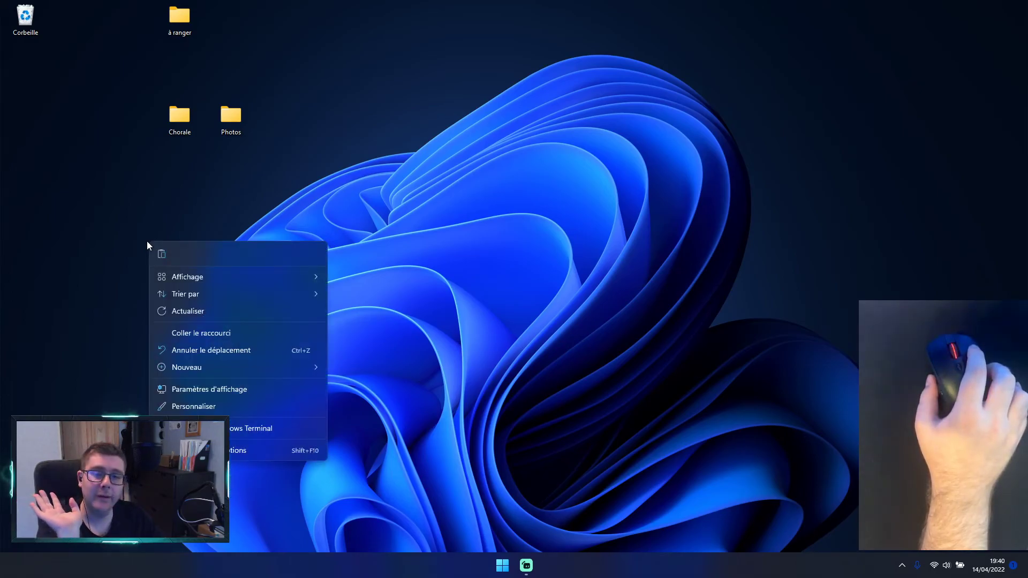
click(151, 234)
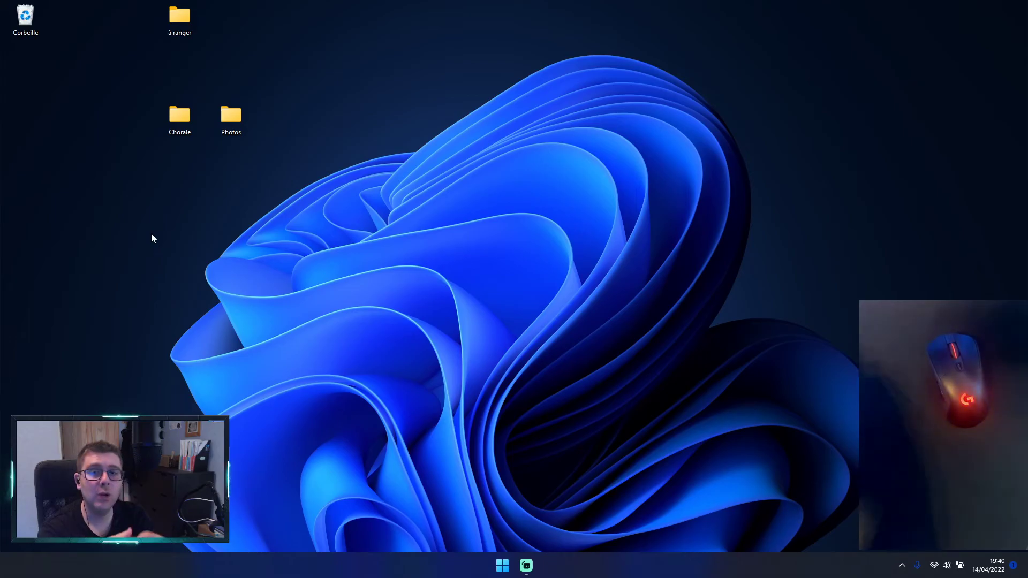
Step: Open the Chorale folder from the desktop and look at the commands available for its empty area
double_click(181, 117)
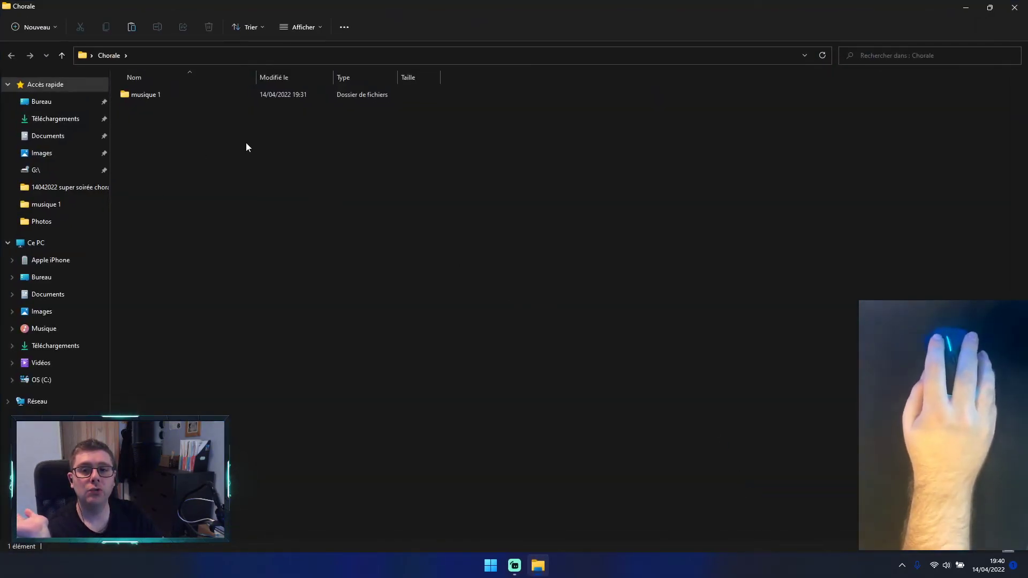
right_click(197, 156)
mouse_move(284, 262)
click(443, 224)
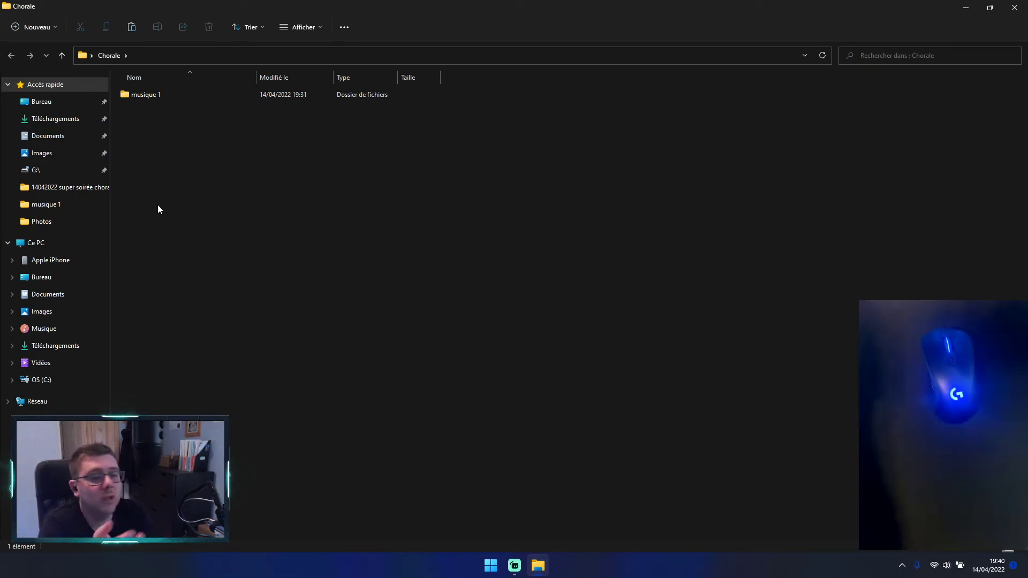
right_click(208, 185)
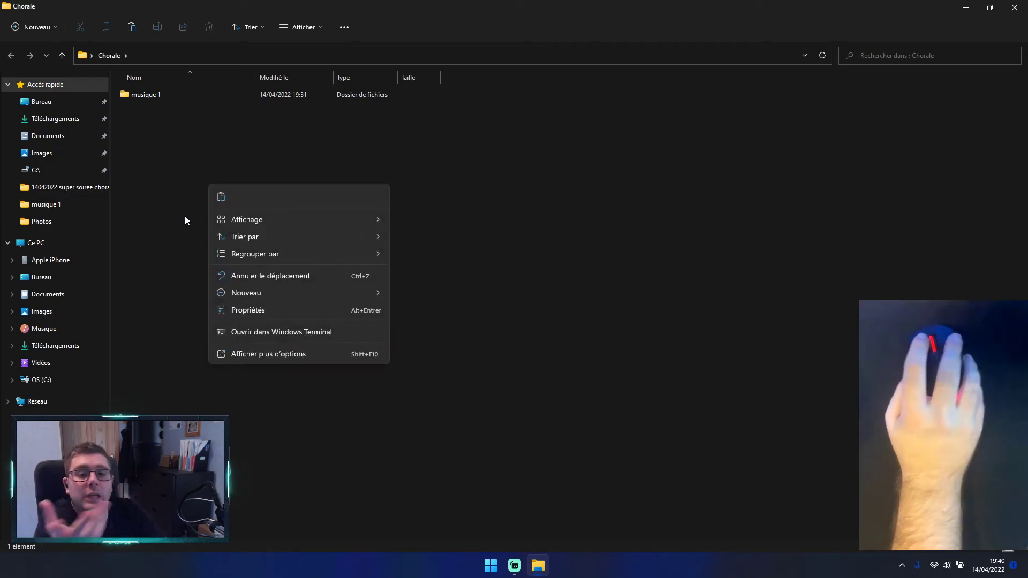
click(197, 203)
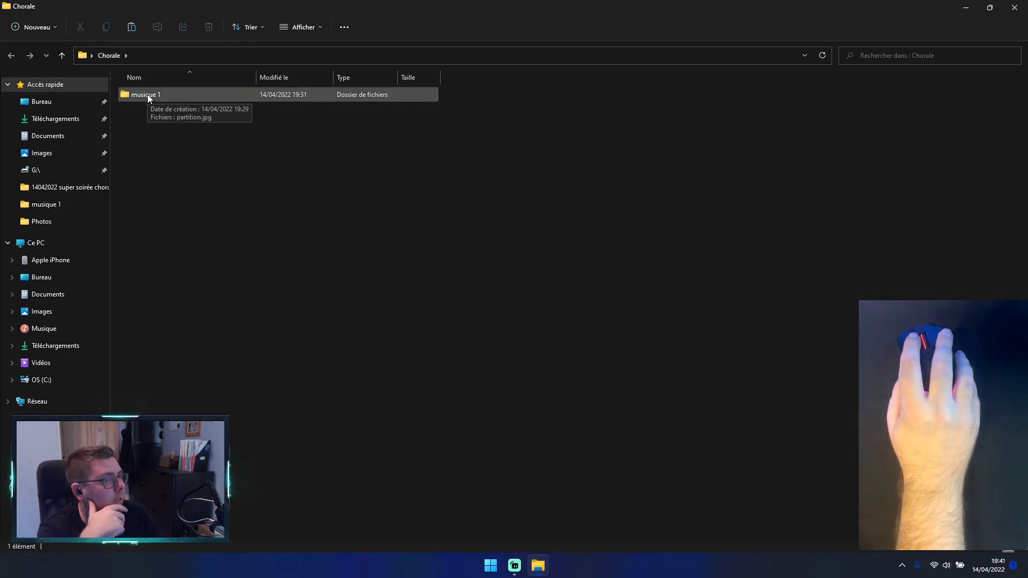
Step: Create a new folder named musique 2 inside Chorale, beside musique 1
right_click(149, 153)
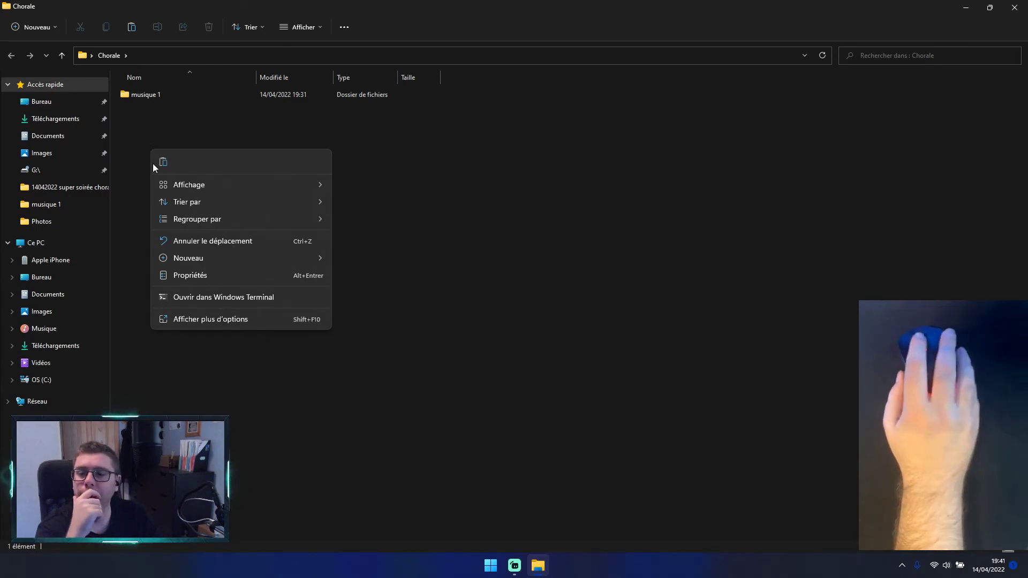
click(198, 319)
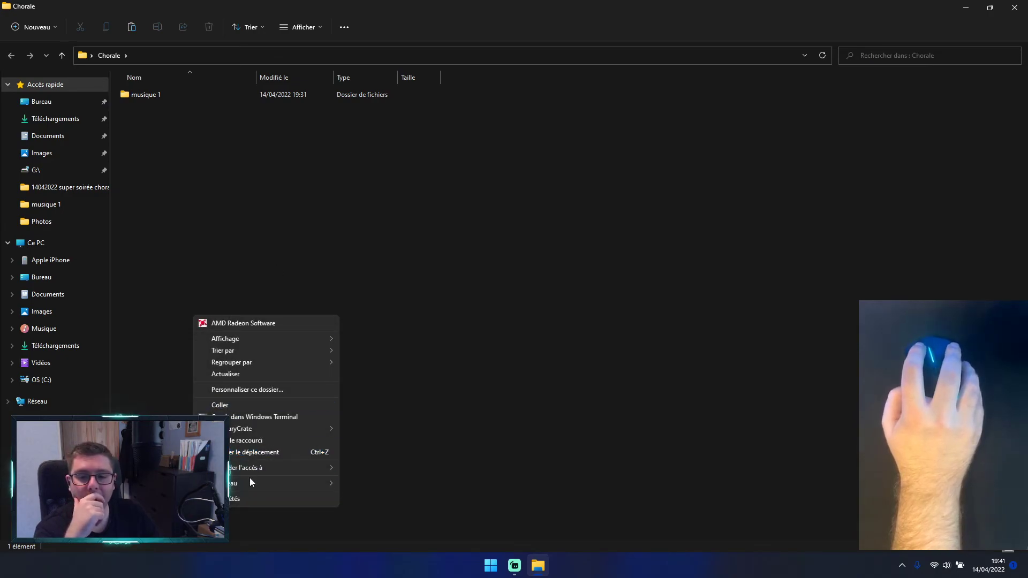
mouse_move(254, 488)
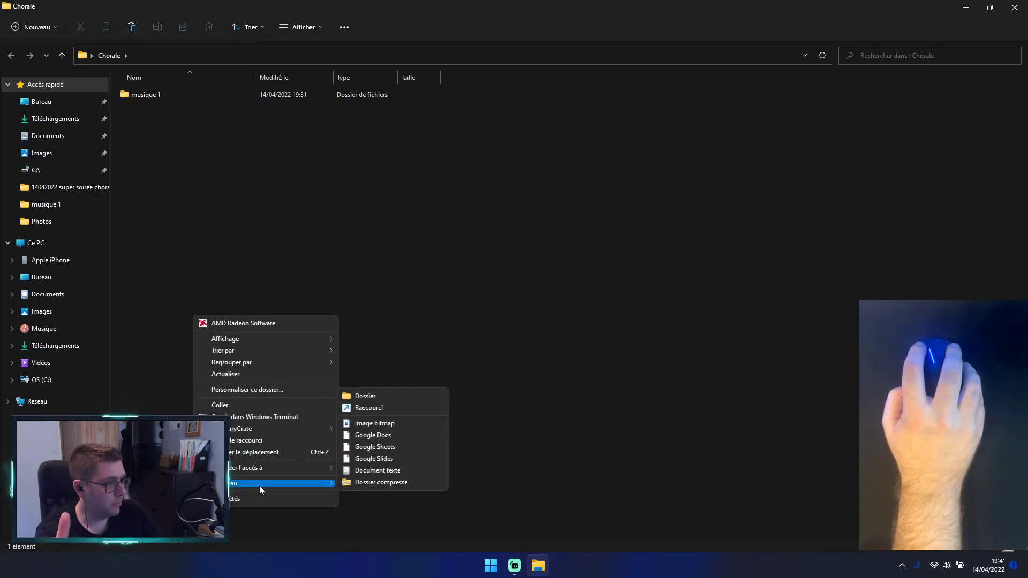
click(423, 395)
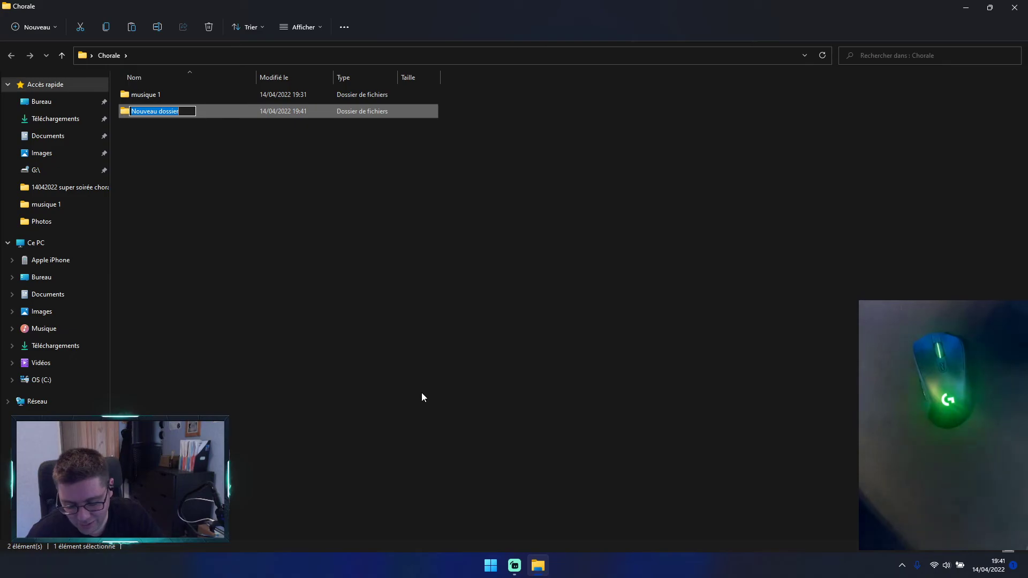
text(musi)
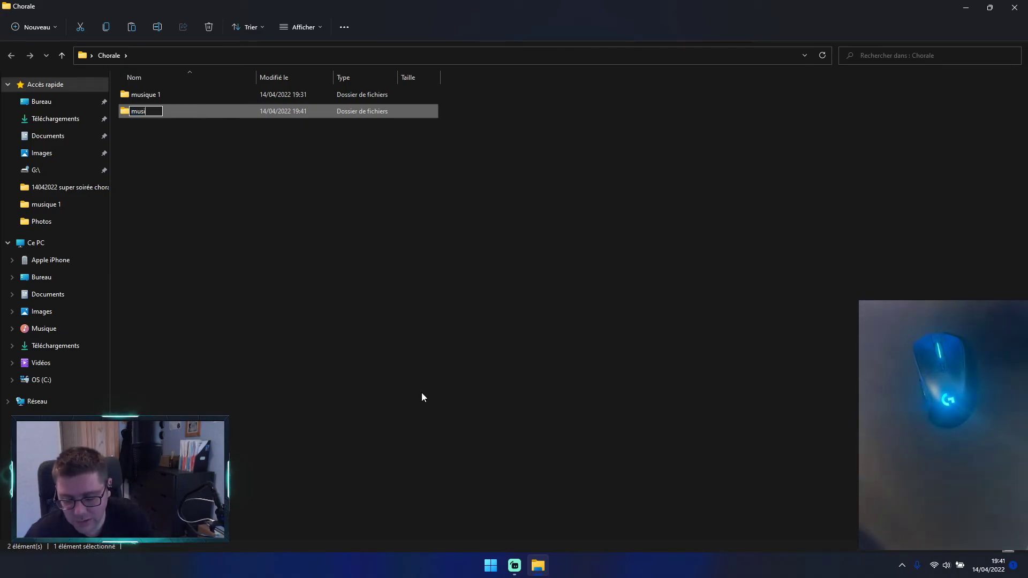
text(que 2)
key(Return)
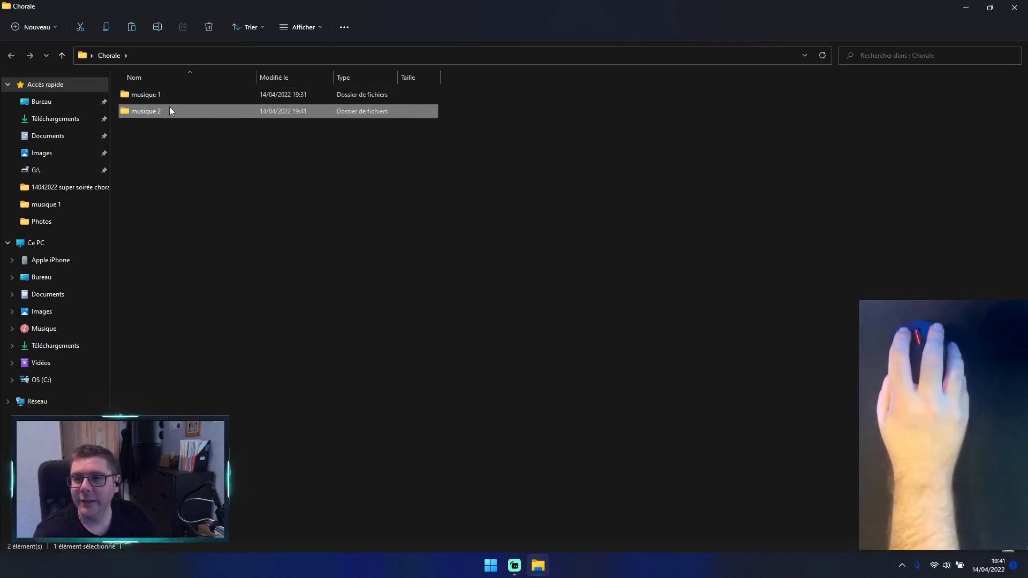
click(169, 163)
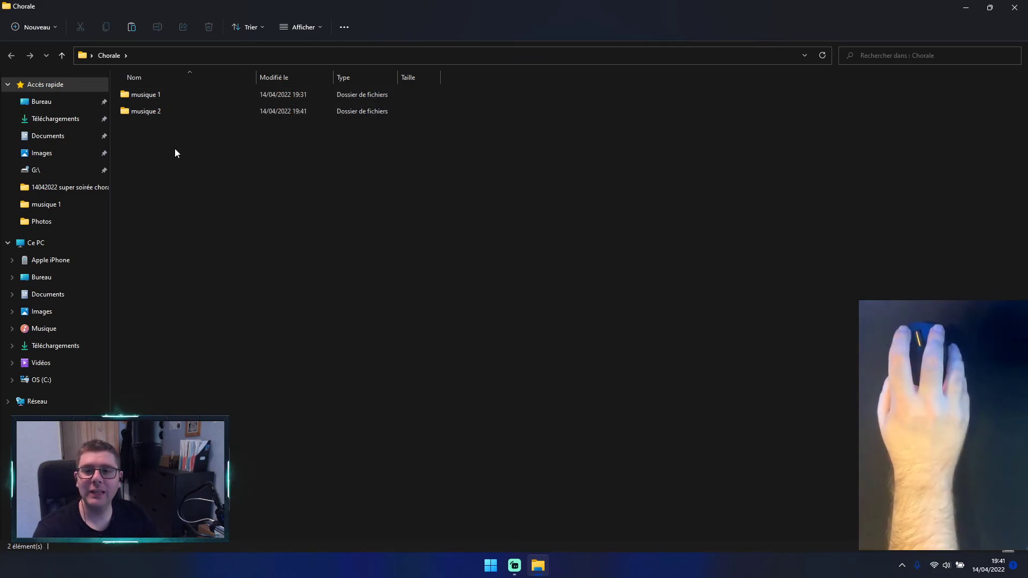
Step: Open the musique 2 folder, view the commands available inside it, and close the window
double_click(159, 114)
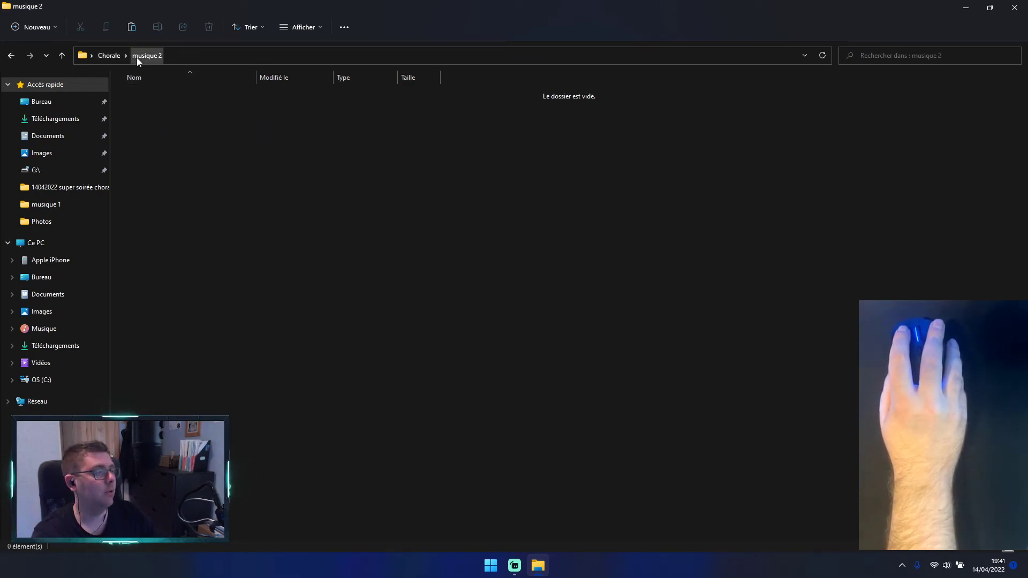
right_click(169, 139)
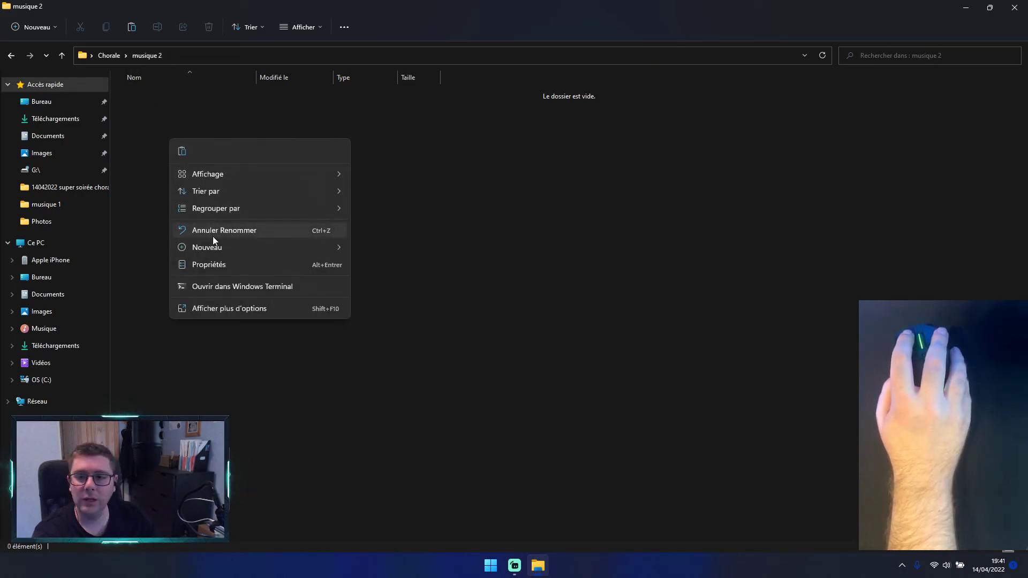
click(213, 308)
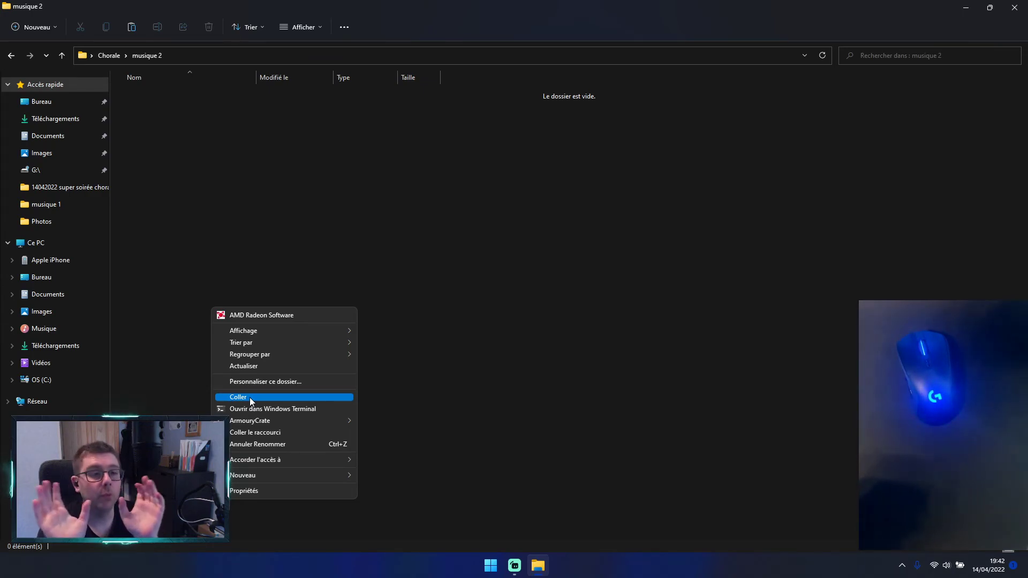
click(695, 312)
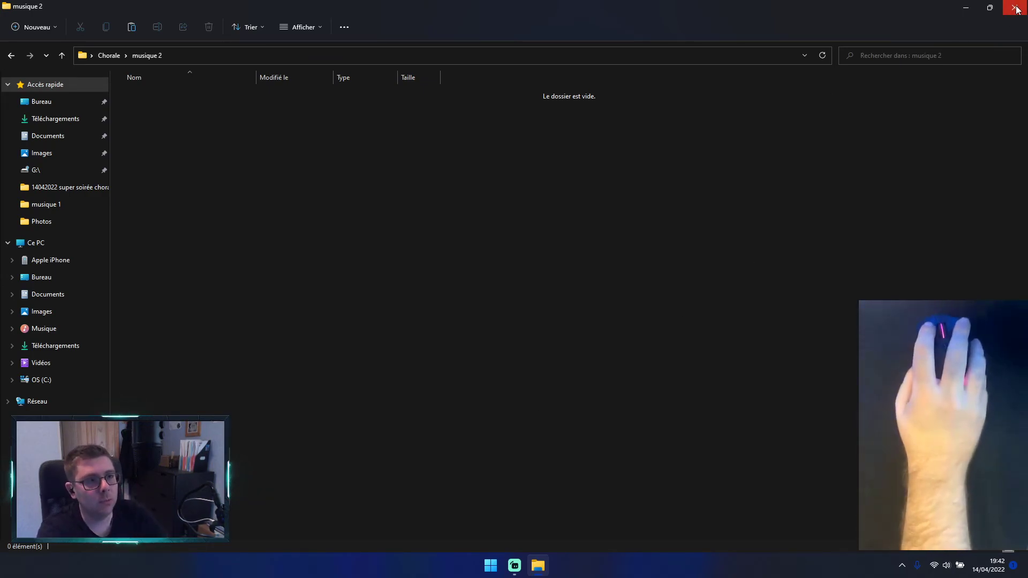
click(1014, 8)
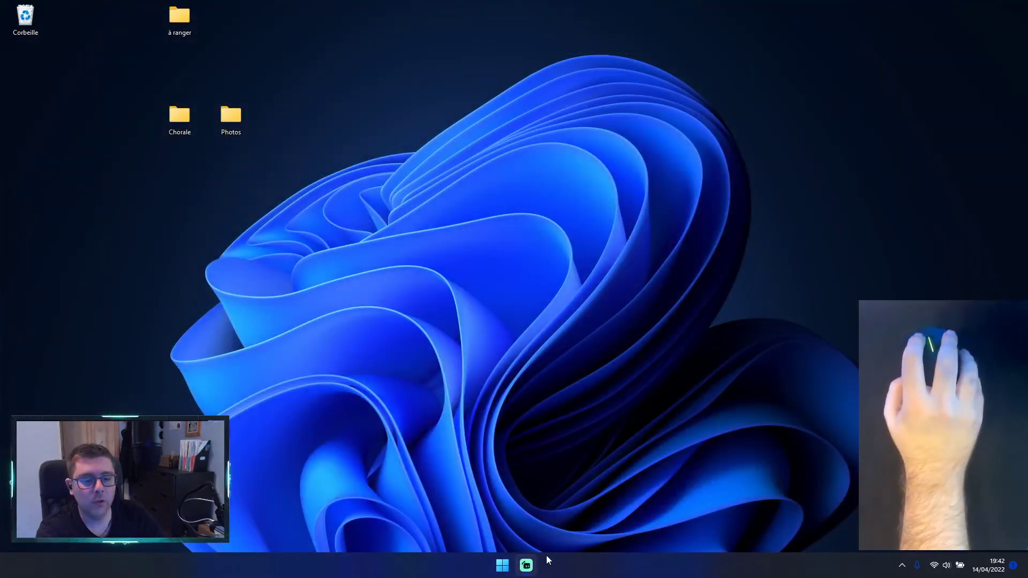